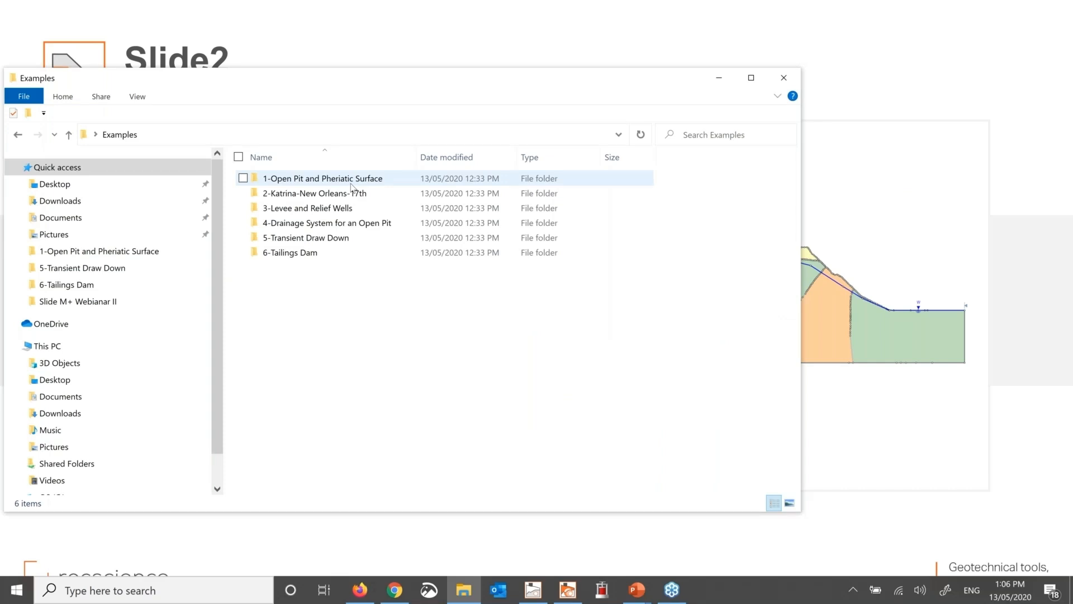
# Open the model "Example 1 - Open Pit and Pheriatic Surface - Start" and compute its slope stability.
pyautogui.doubleClick(351, 185)
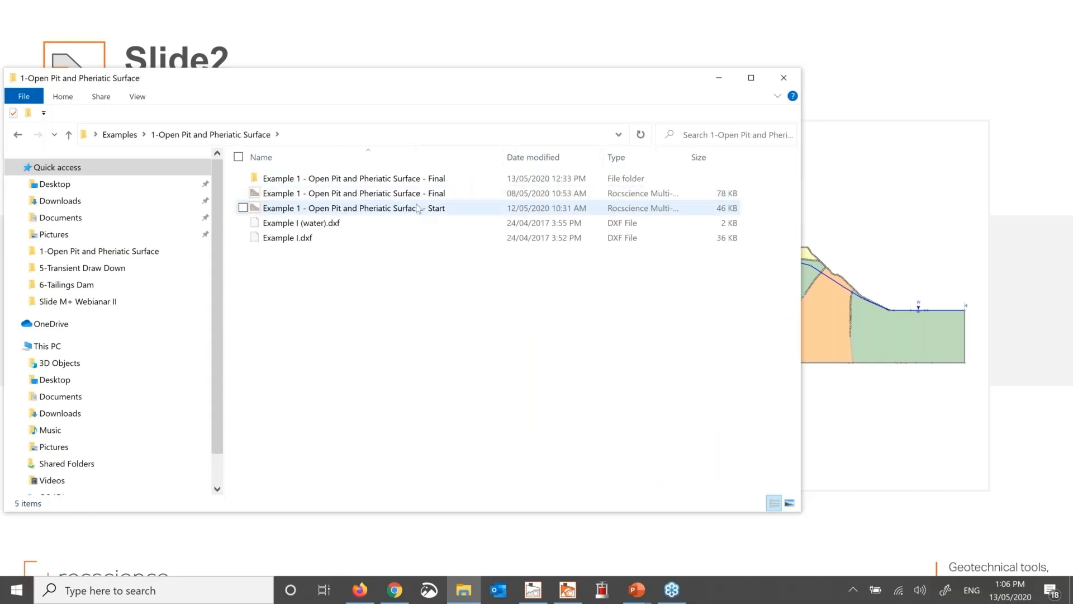
pyautogui.click(416, 208)
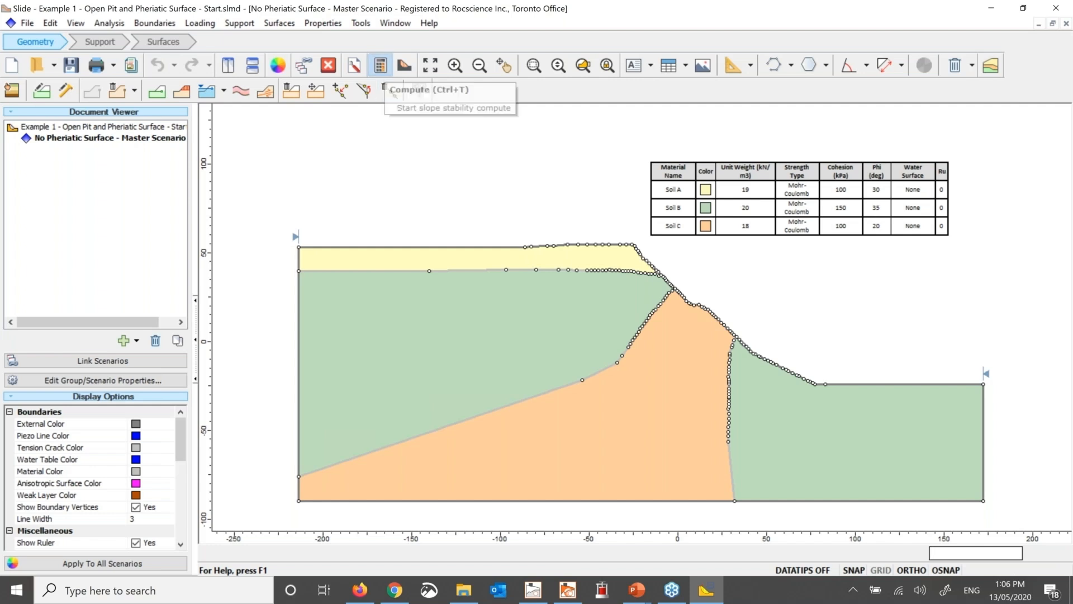
pyautogui.click(381, 66)
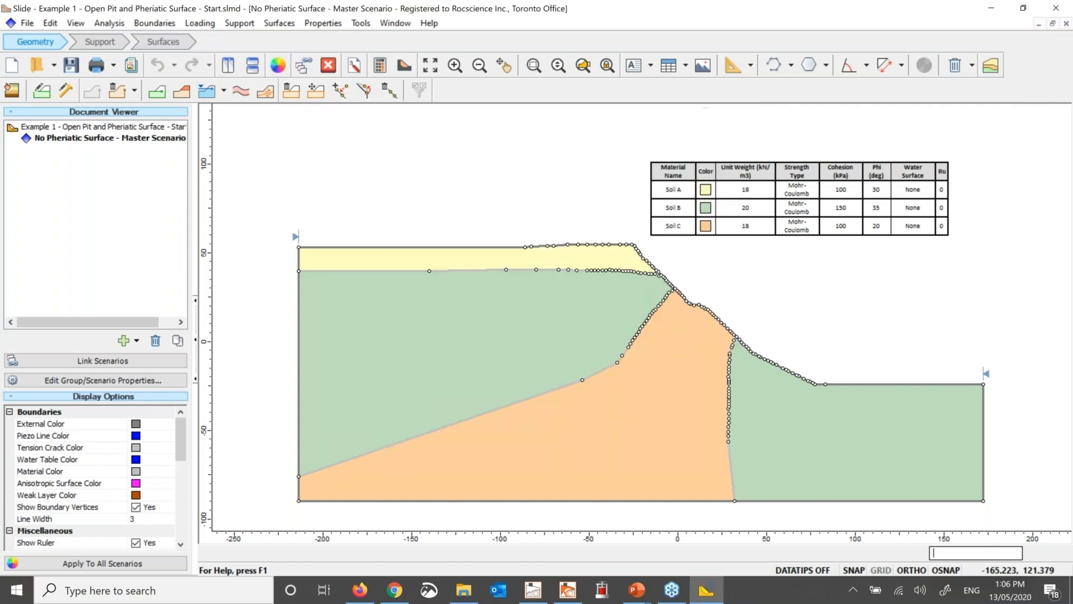
# Review the slope stability analysis methods in the project settings without changing them.
pyautogui.click(354, 65)
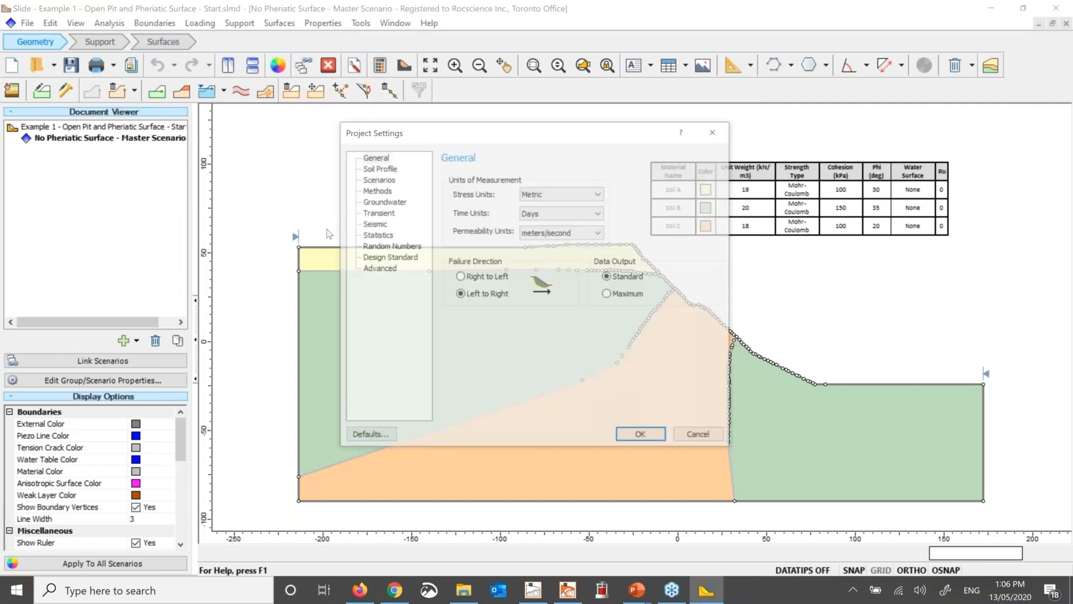
pyautogui.click(377, 191)
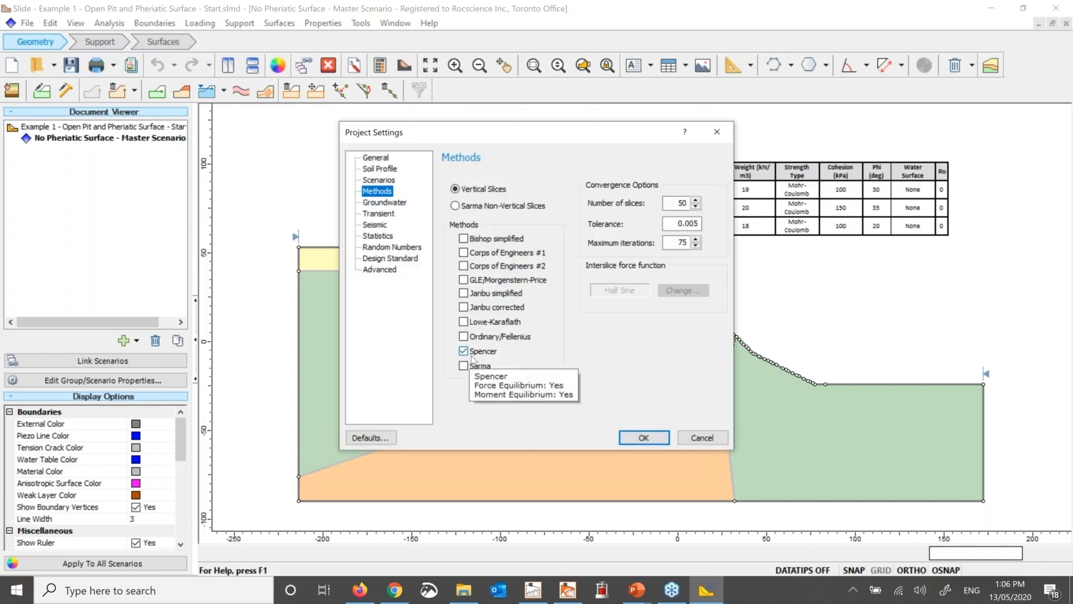
pyautogui.click(707, 439)
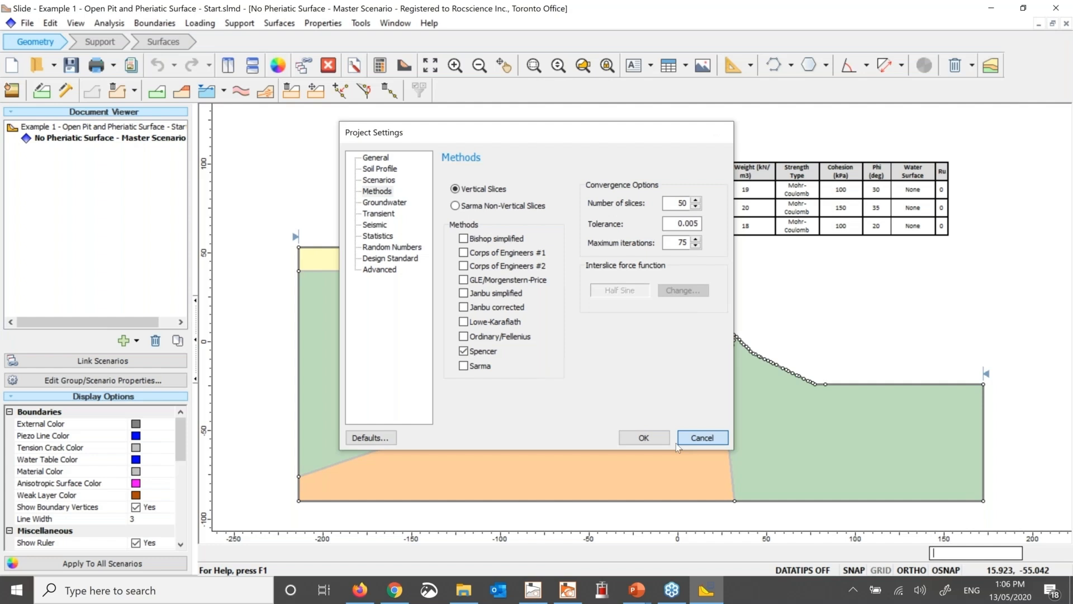
# Review the circular and non-circular slip surface search options without applying any change.
pyautogui.click(272, 25)
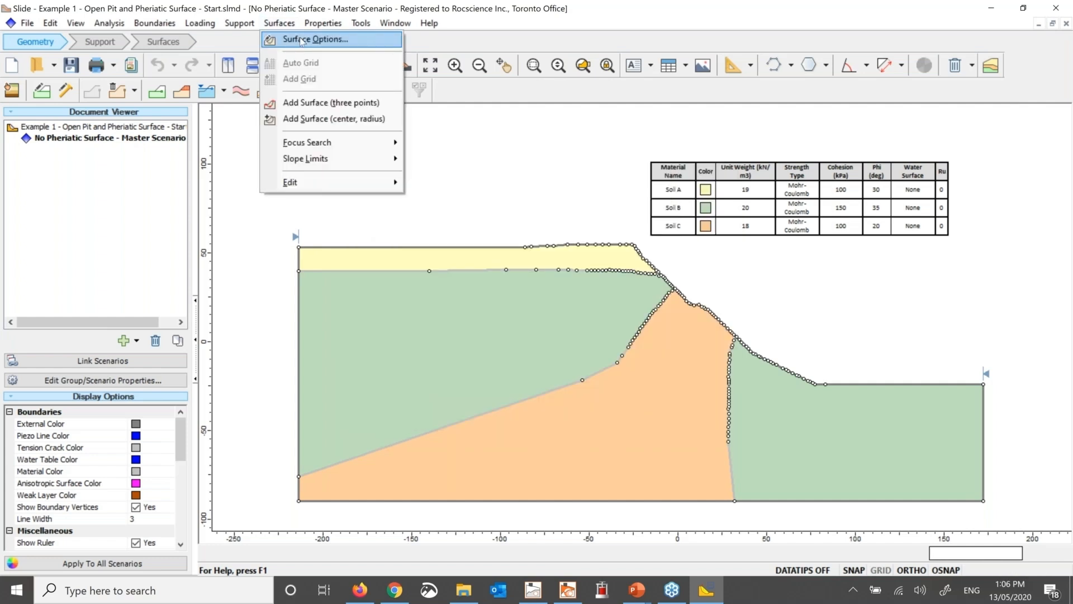
pyautogui.click(301, 40)
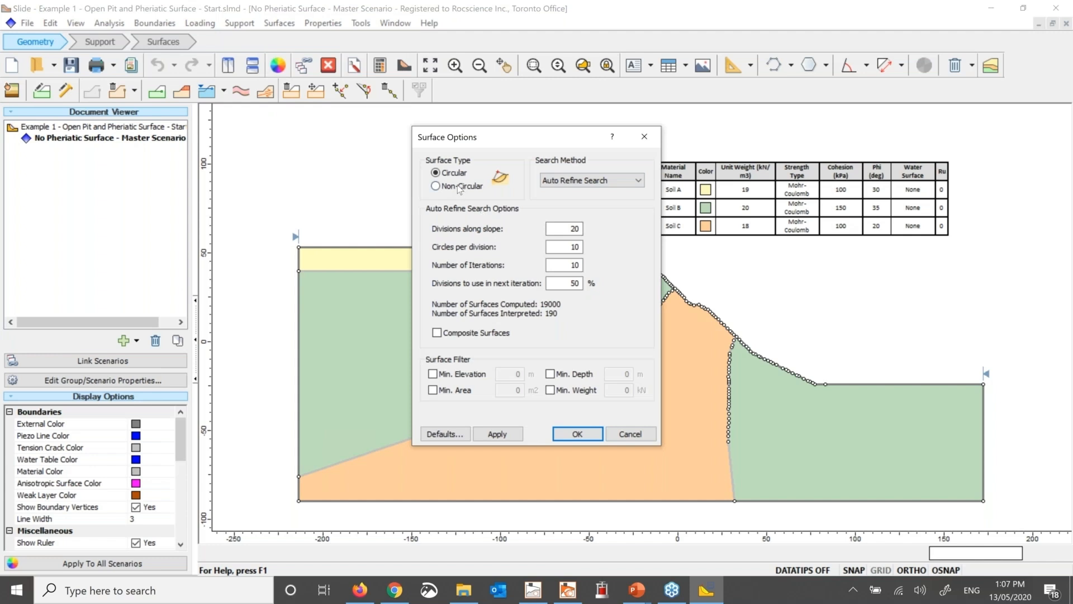
pyautogui.click(461, 189)
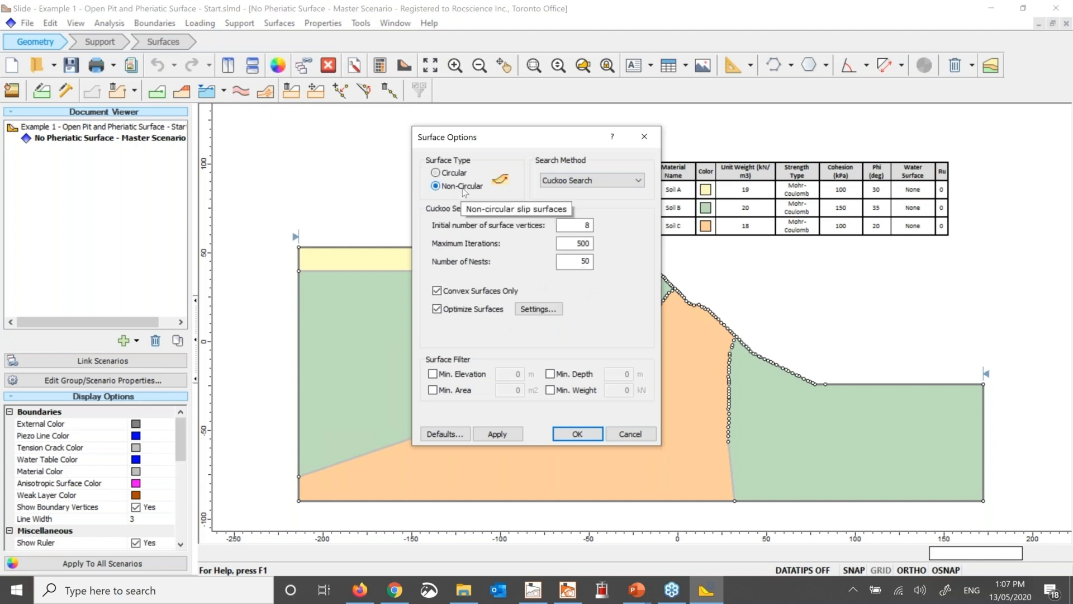
pyautogui.click(640, 439)
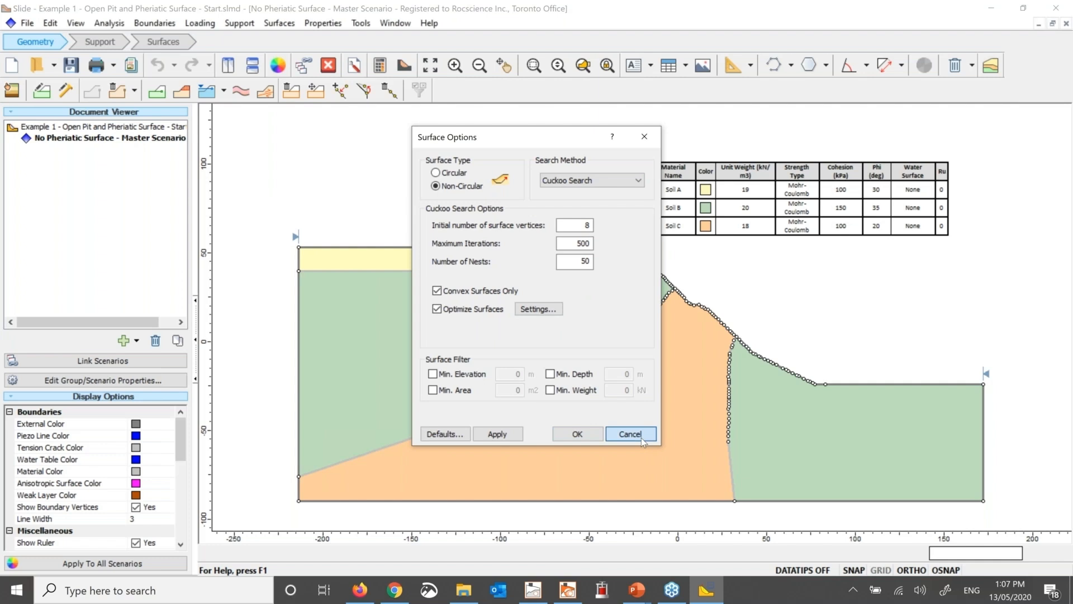
pyautogui.click(641, 438)
# View the master scenario's computed slip surface in SlideInterpret and return to the Slide modeler.
pyautogui.click(404, 66)
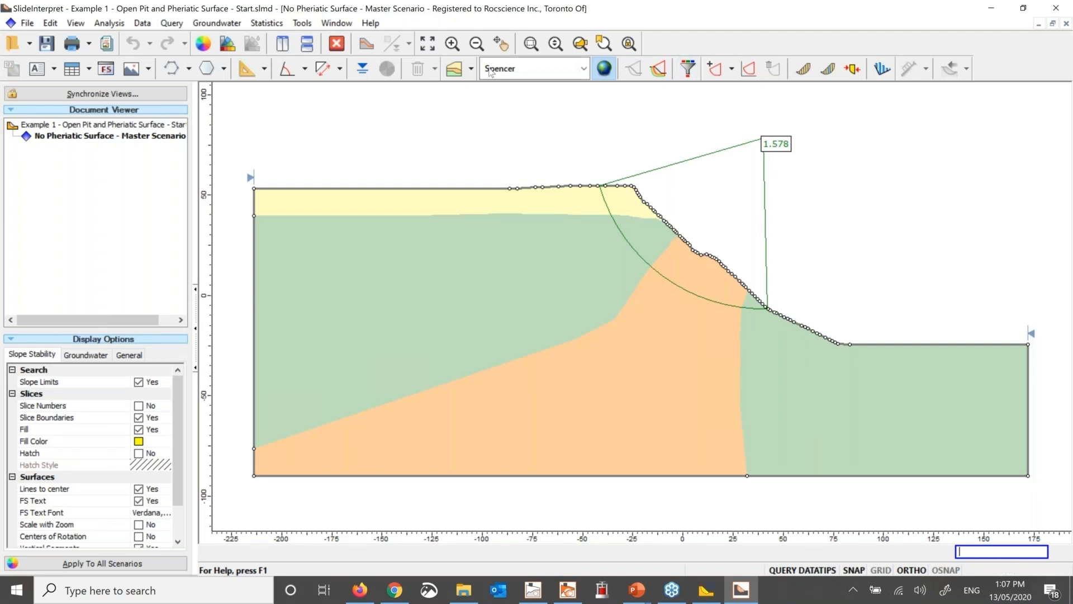
pyautogui.click(367, 47)
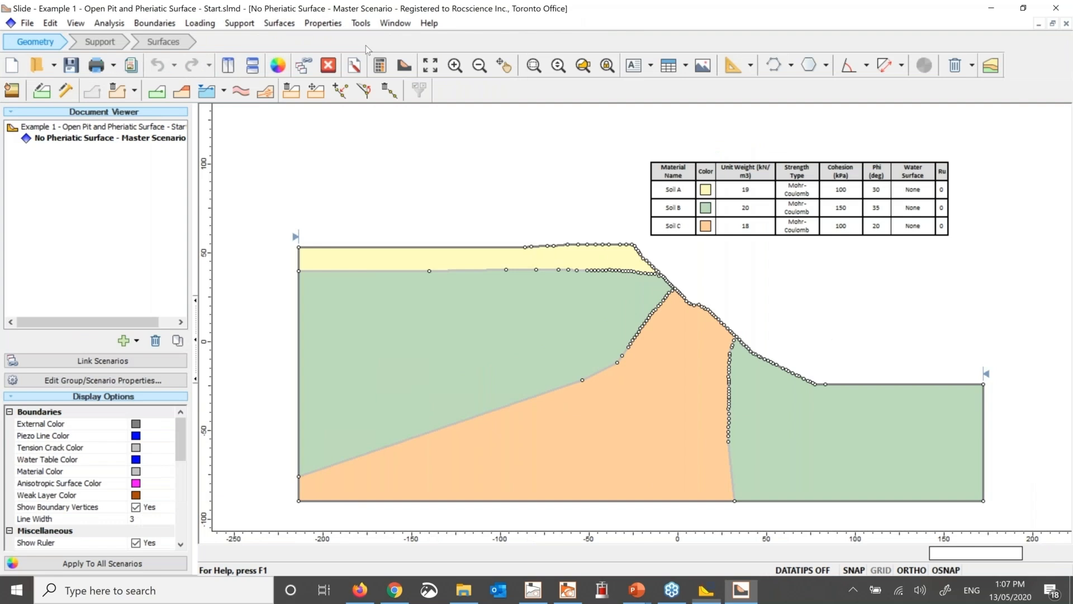
# Add a scenario under the No Pheriatic Surface group and name it "Pheritic Surface".
pyautogui.rightClick(137, 137)
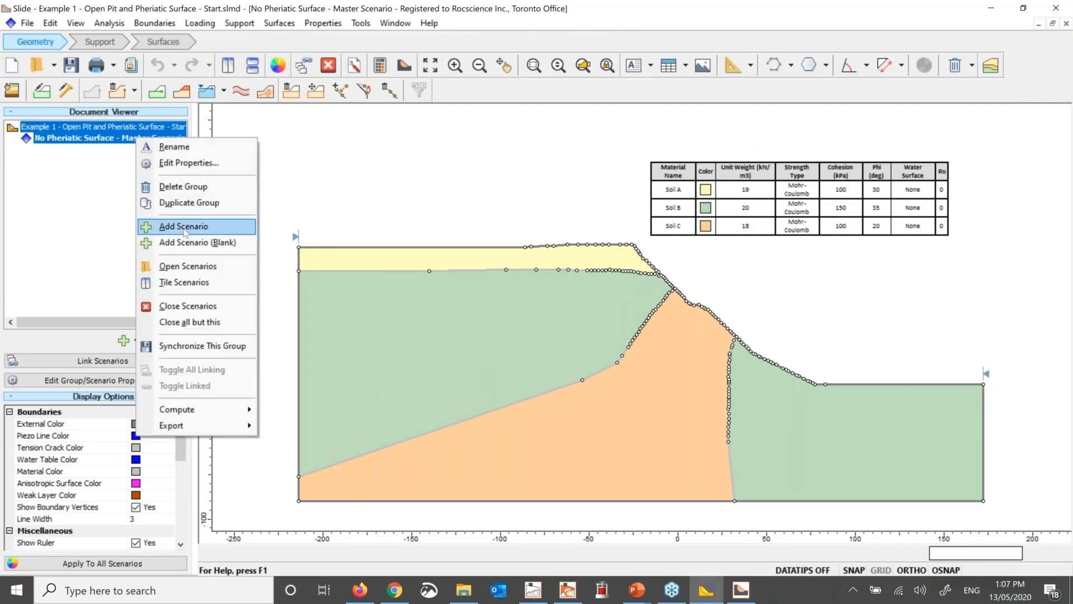
pyautogui.click(184, 228)
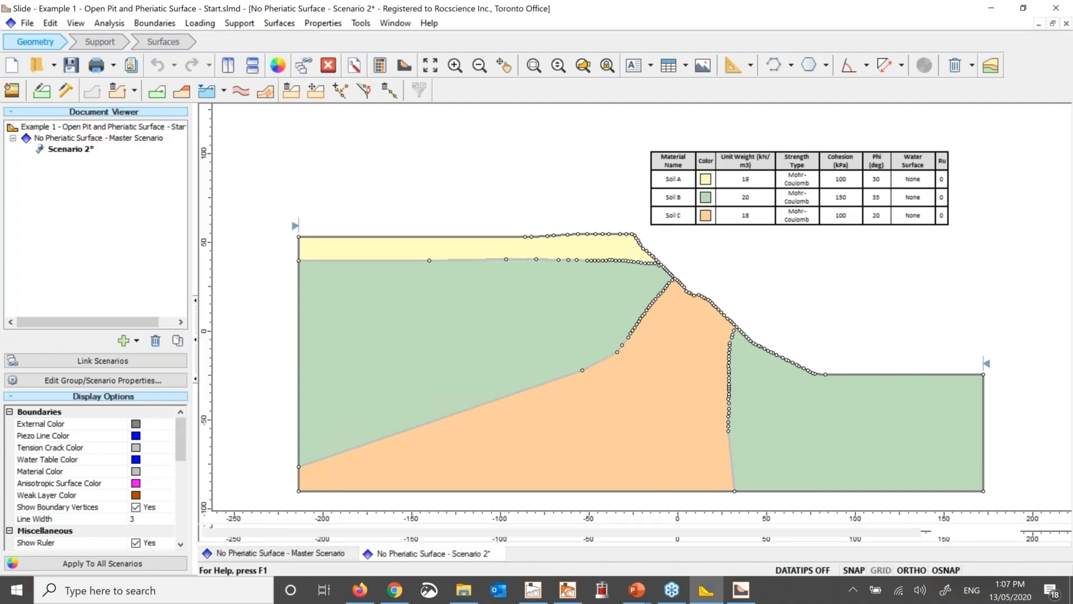
pyautogui.write('Pheria')
pyautogui.press('BackSpace')
pyautogui.write('tic ')
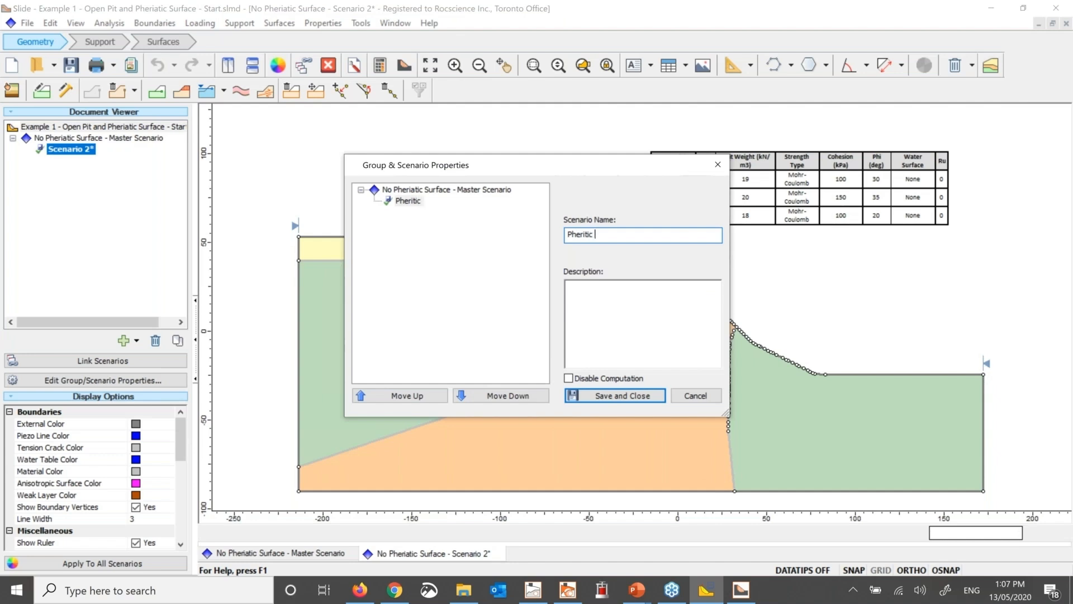
pyautogui.write('Surface')
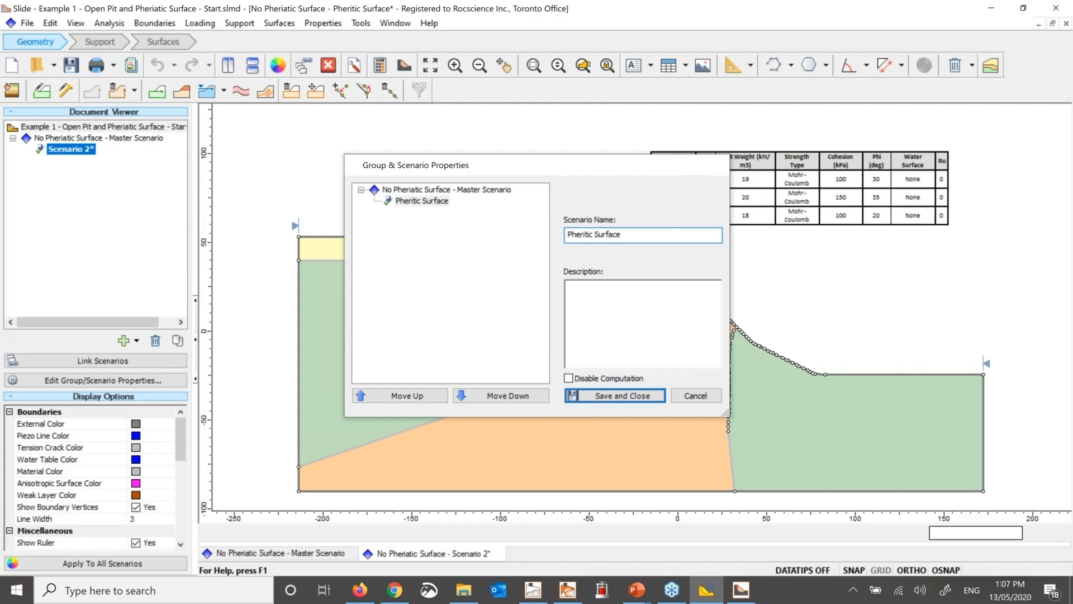
pyautogui.press('Return')
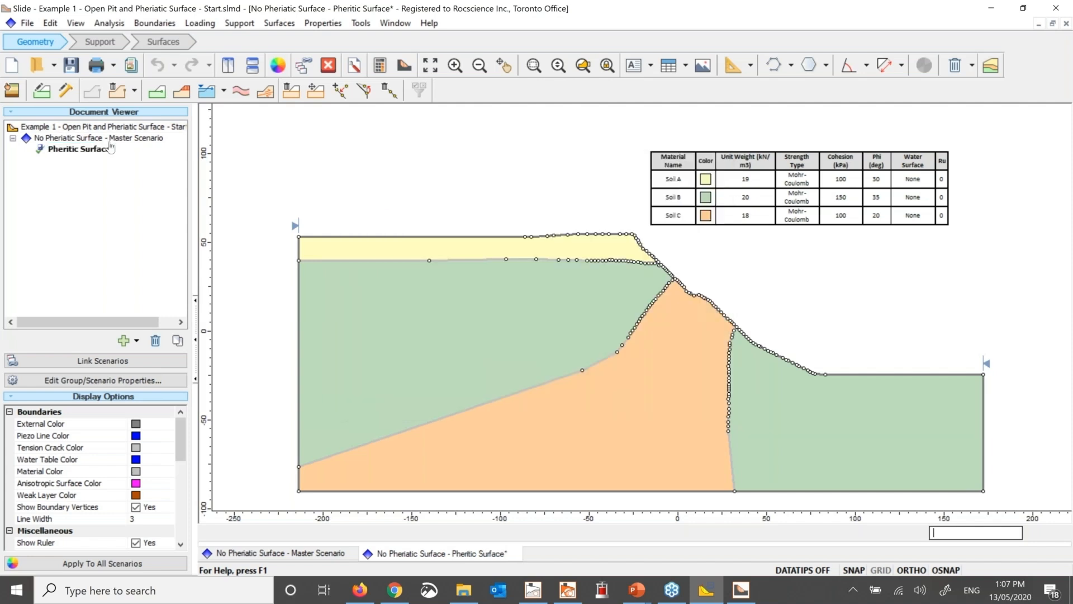
# Import the water table from "Example I (water).dxf" into the Pheritic Surface scenario and assign it to all materials.
pyautogui.click(110, 148)
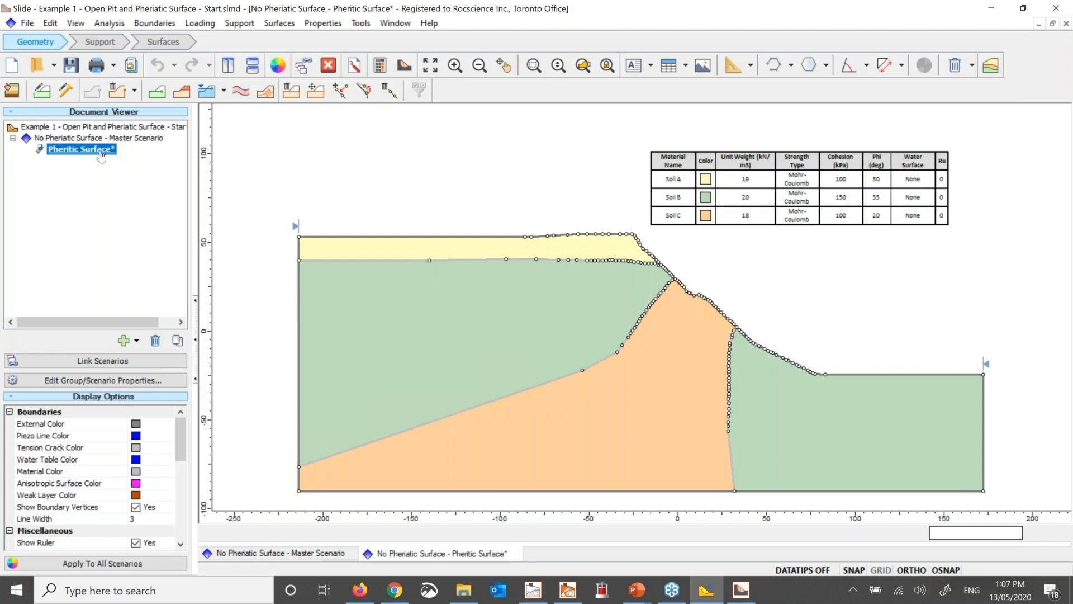
pyautogui.click(27, 23)
pyautogui.moveTo(235, 159)
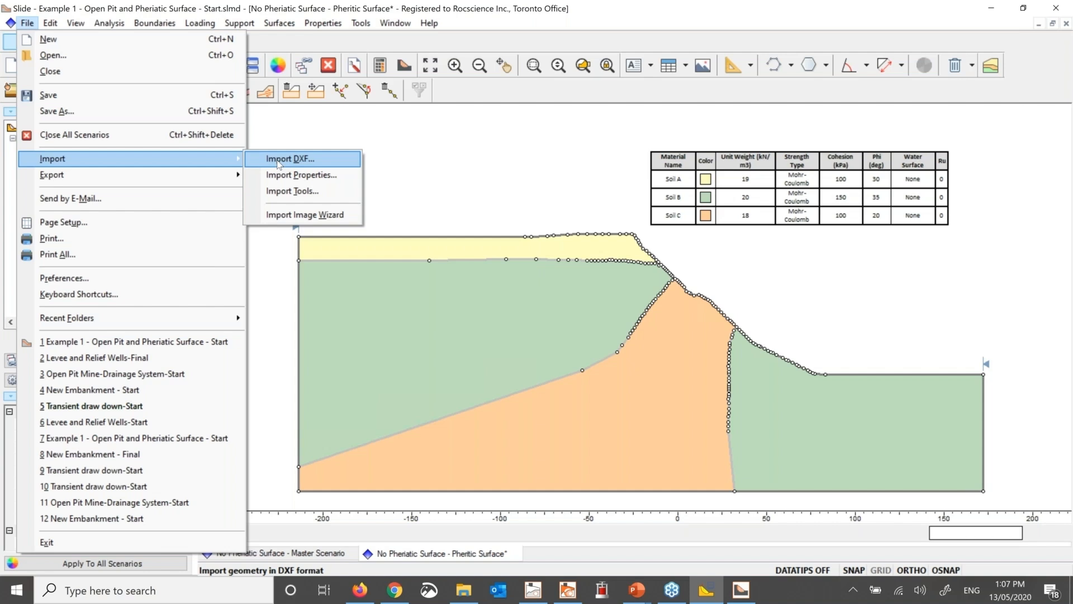
pyautogui.click(278, 160)
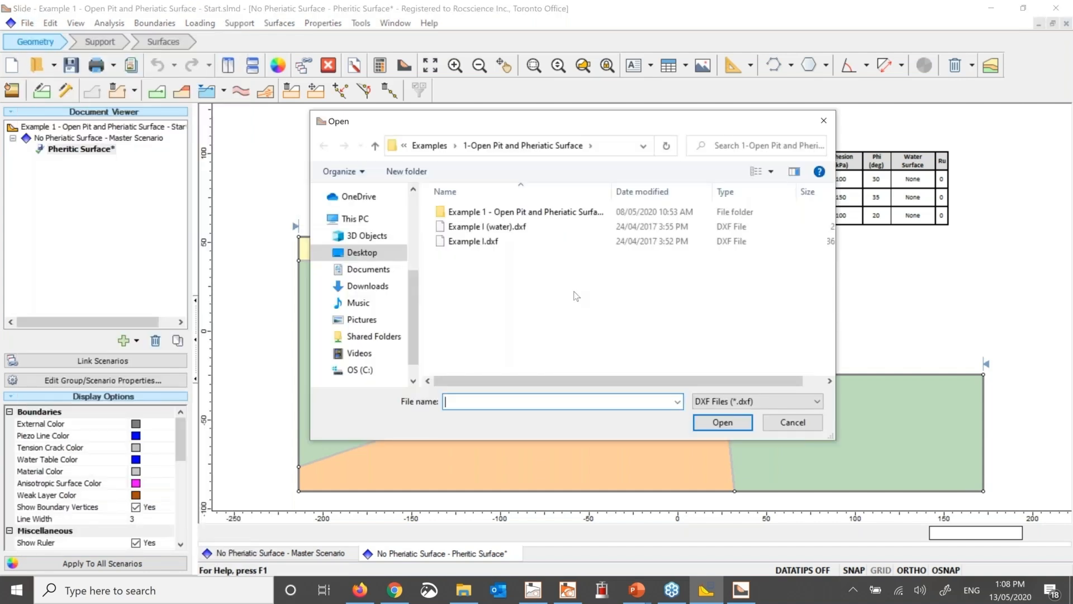
pyautogui.doubleClick(505, 226)
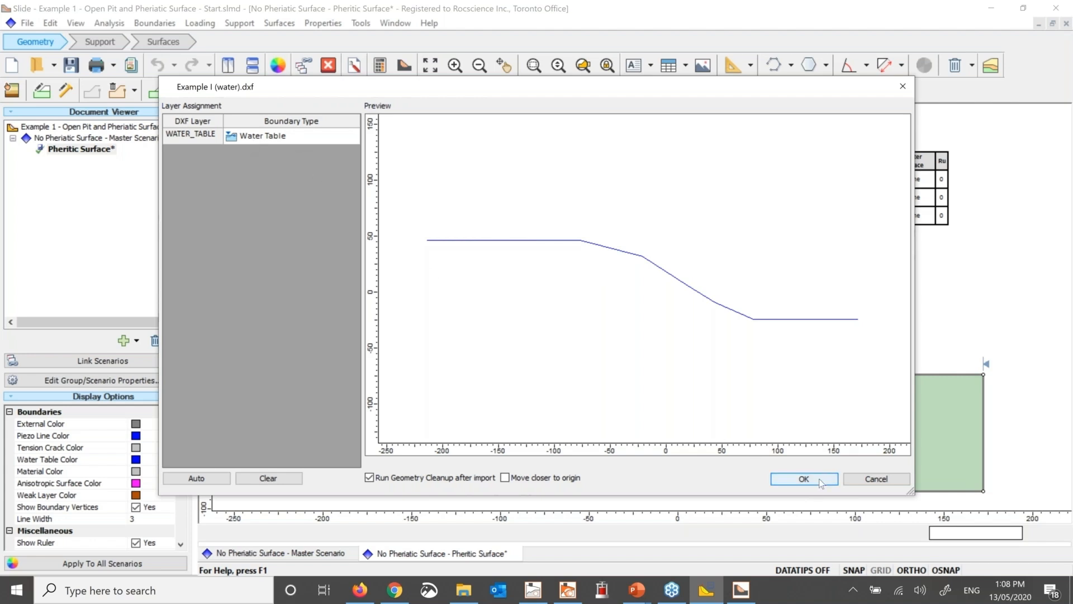
pyautogui.click(803, 479)
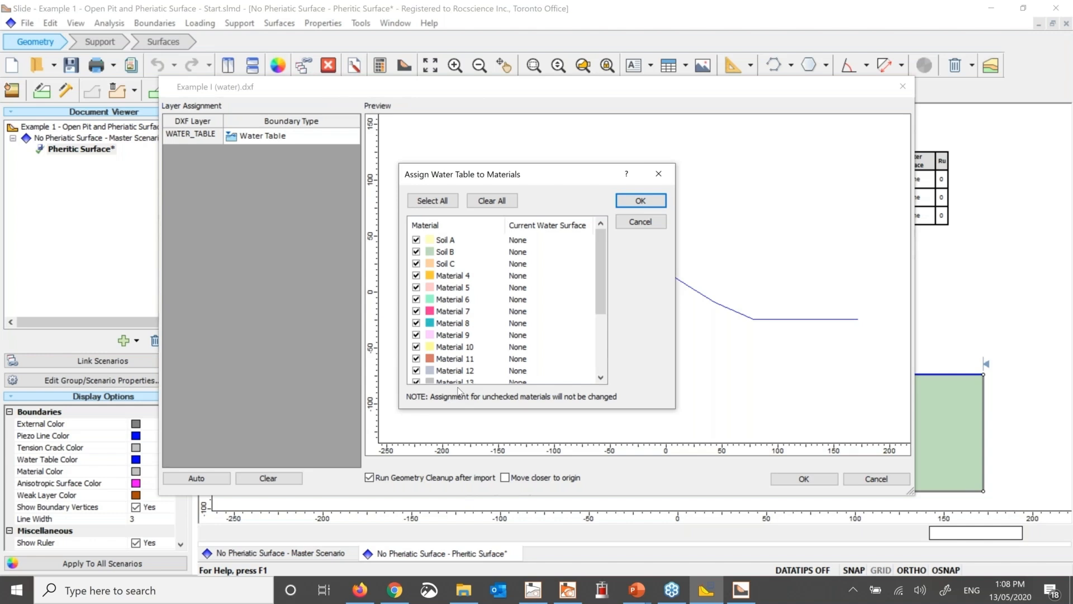
pyautogui.click(652, 206)
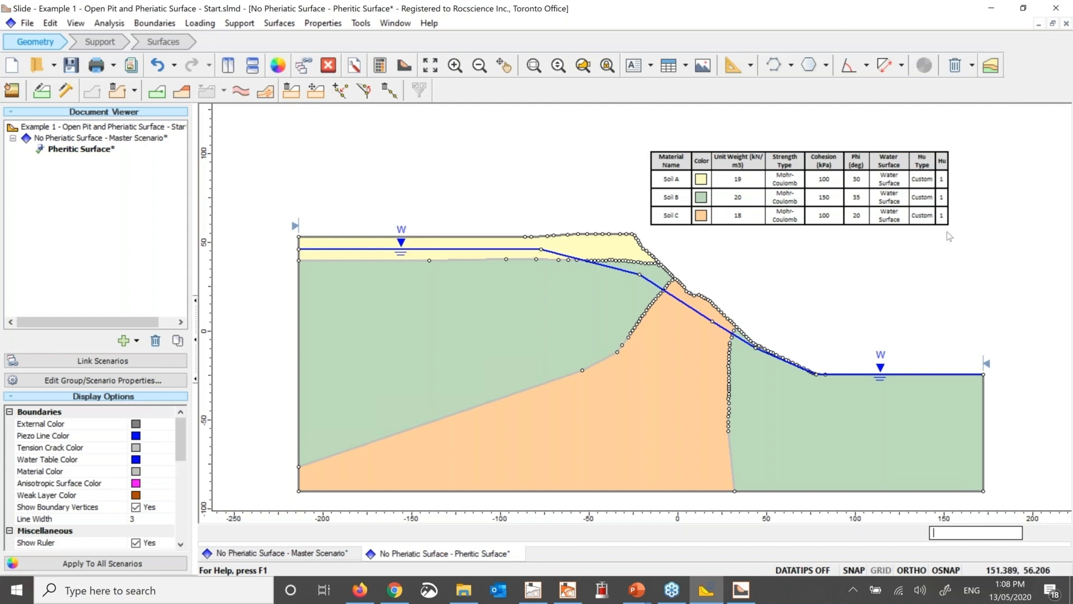
# Save the open scenarios and compute only the Pheritic Surface scenario.
pyautogui.click(381, 66)
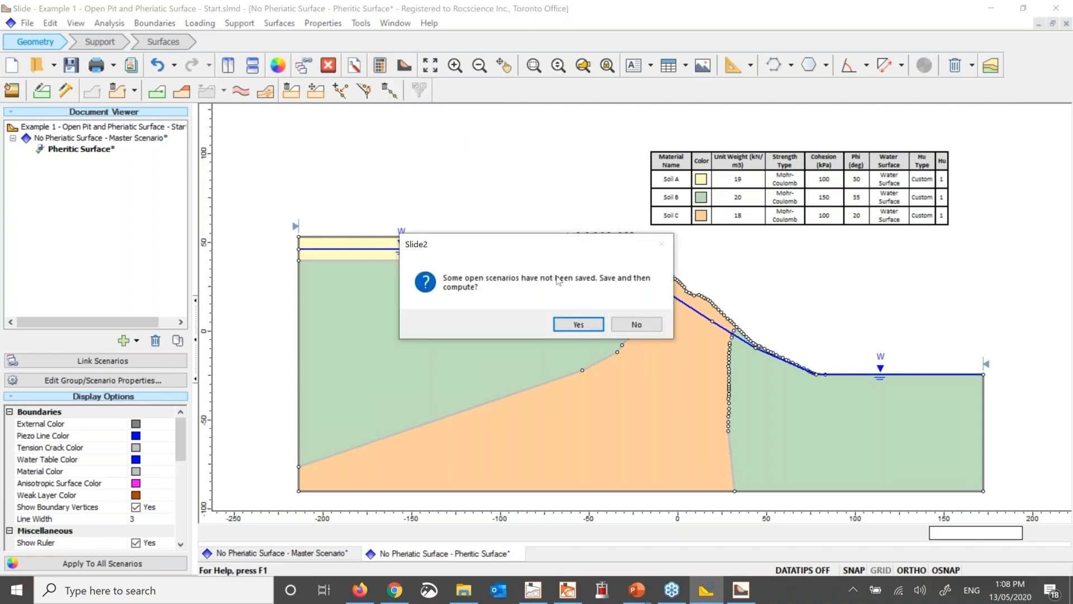
pyautogui.click(577, 324)
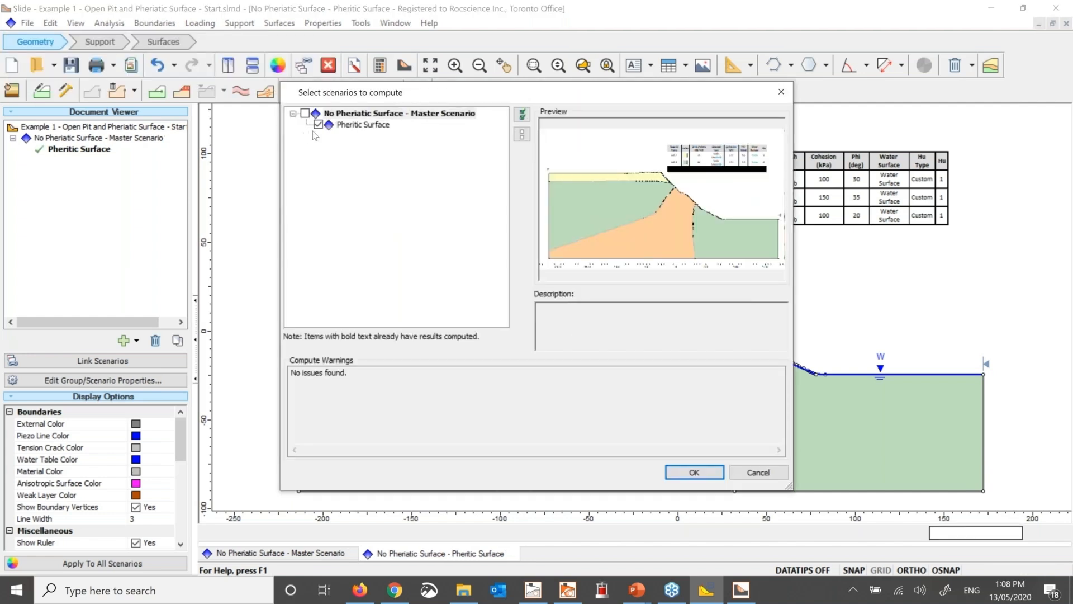
pyautogui.click(702, 476)
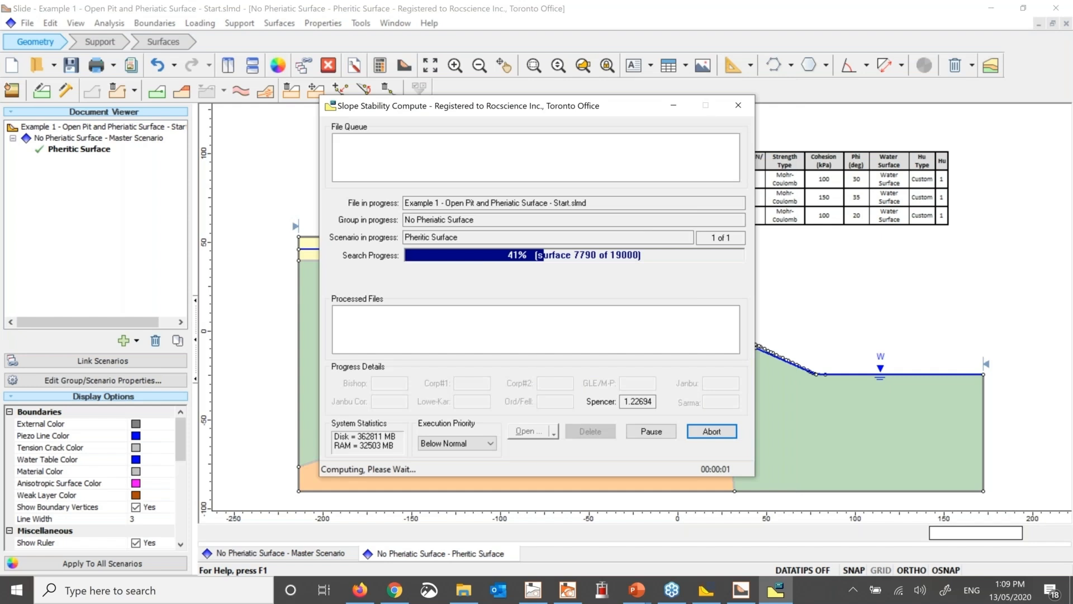
# Show the results of both scenarios side by side in SlideInterpret with synchronized zoom for comparison.
pyautogui.click(405, 66)
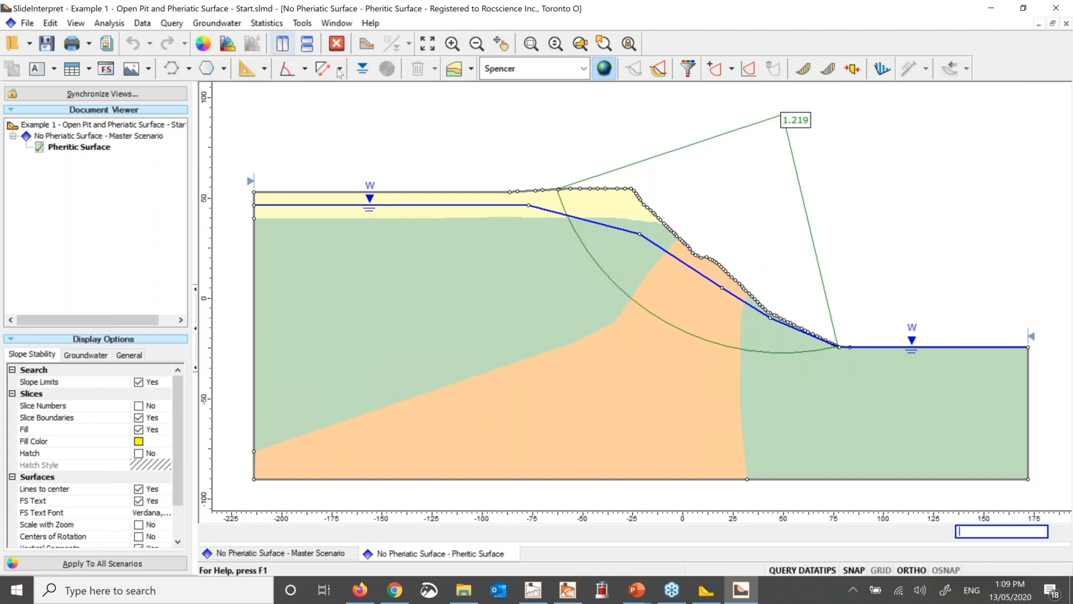
pyautogui.click(283, 44)
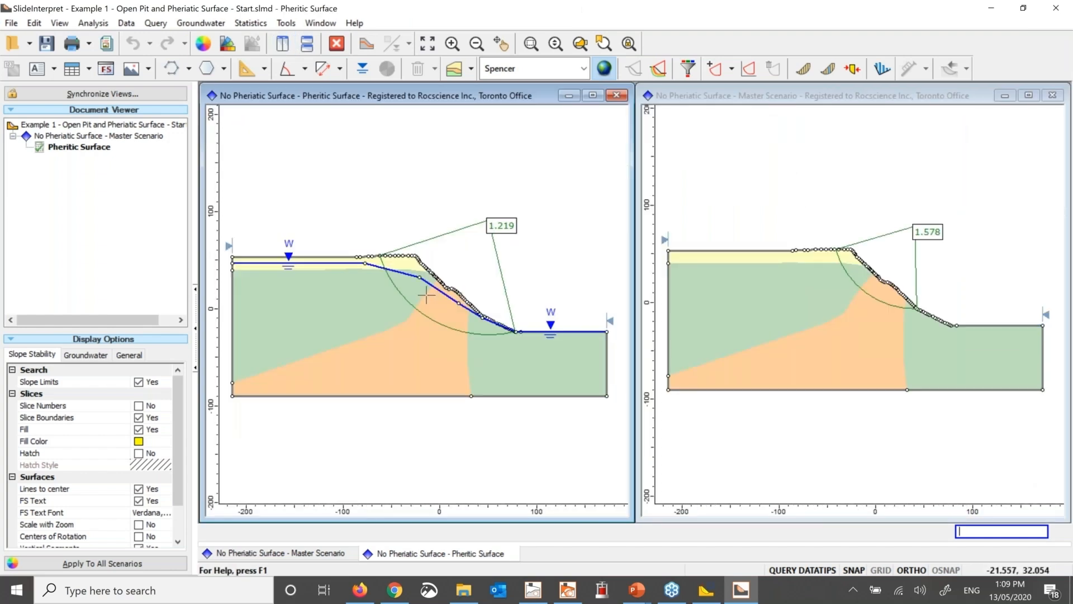
pyautogui.click(628, 44)
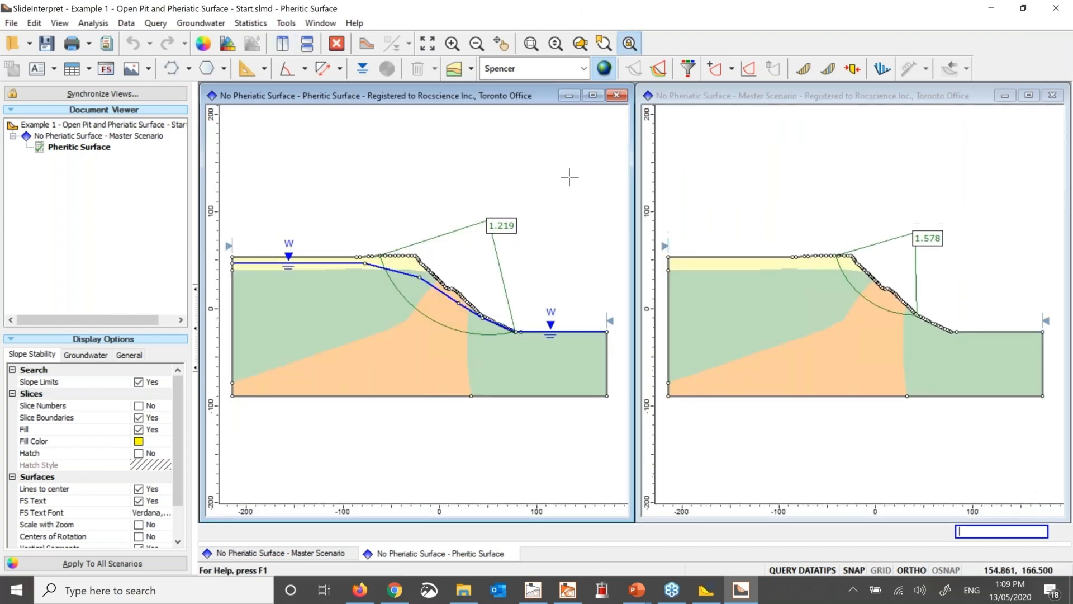
pyautogui.scroll(2, 519, 226)
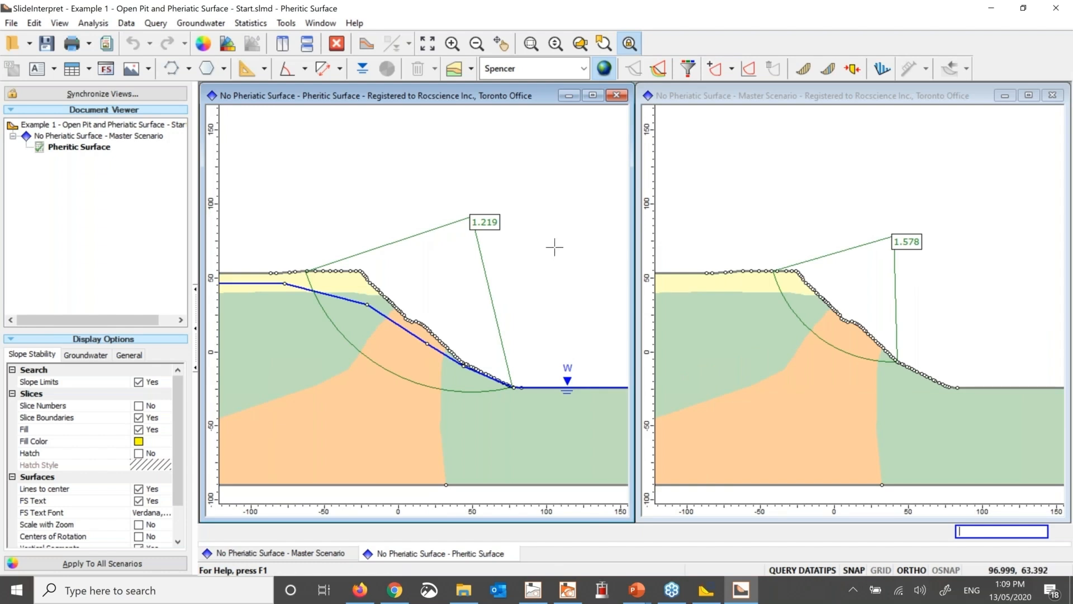
# Plot the pore pressure along the critical slip surface of the Pheritic Surface scenario, then close SlideInterpret without saving.
pyautogui.click(882, 70)
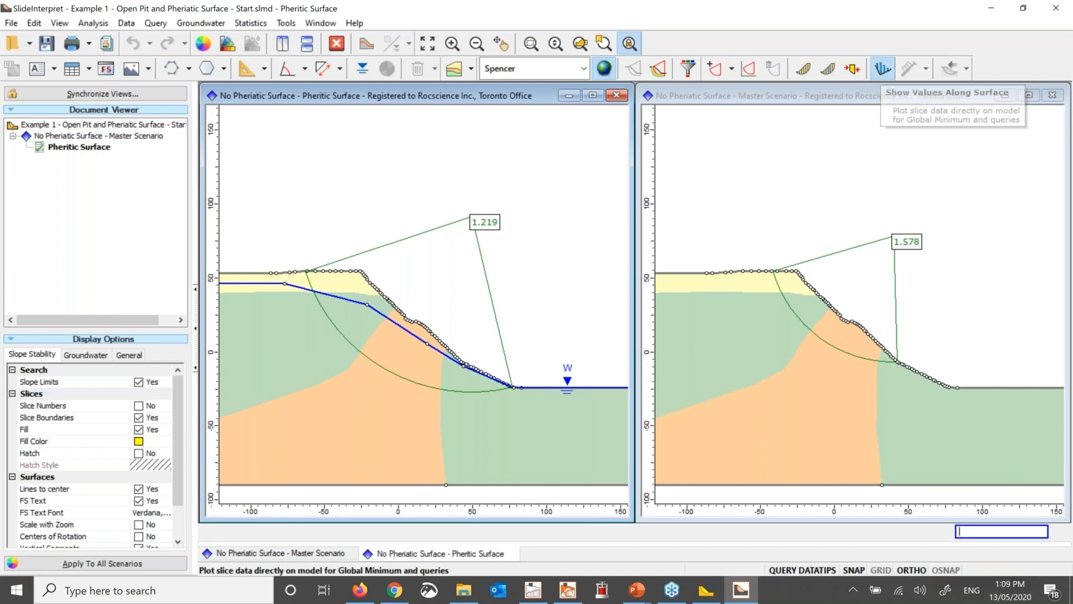
pyautogui.click(372, 160)
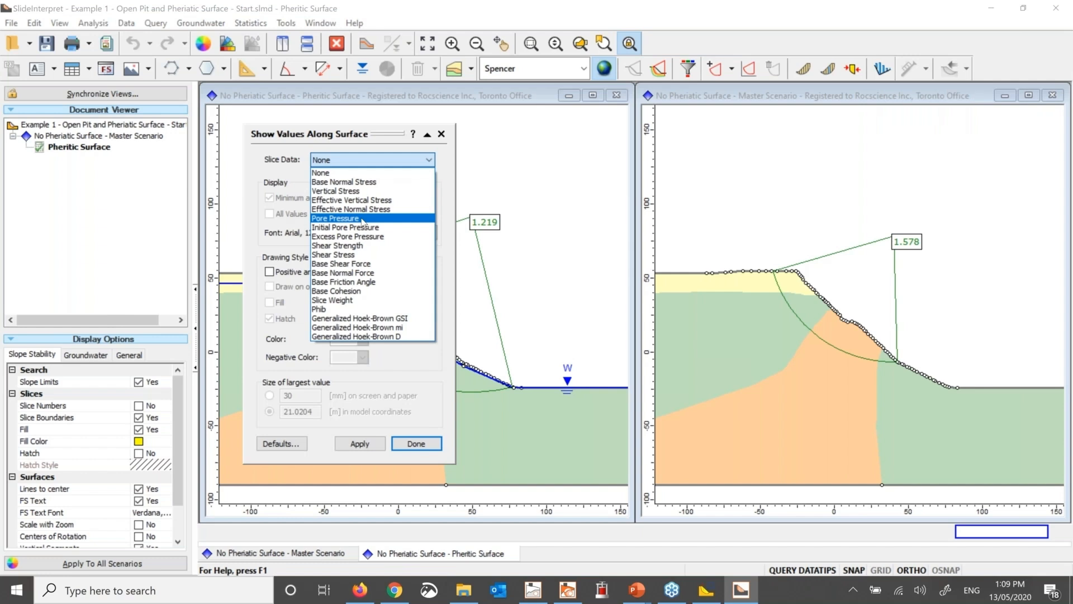
pyautogui.click(362, 219)
pyautogui.click(359, 444)
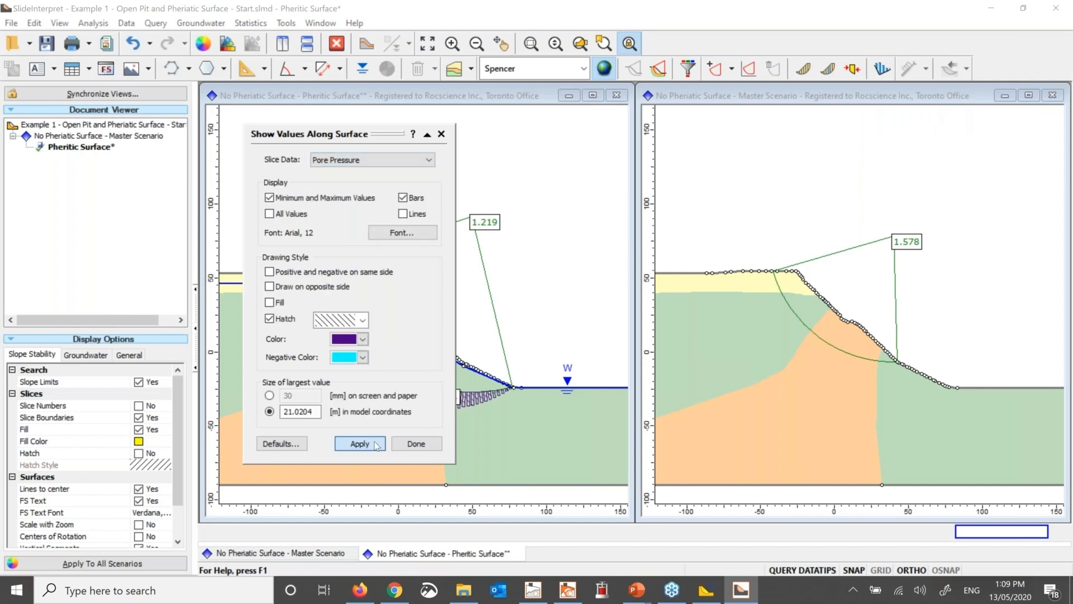
pyautogui.click(417, 444)
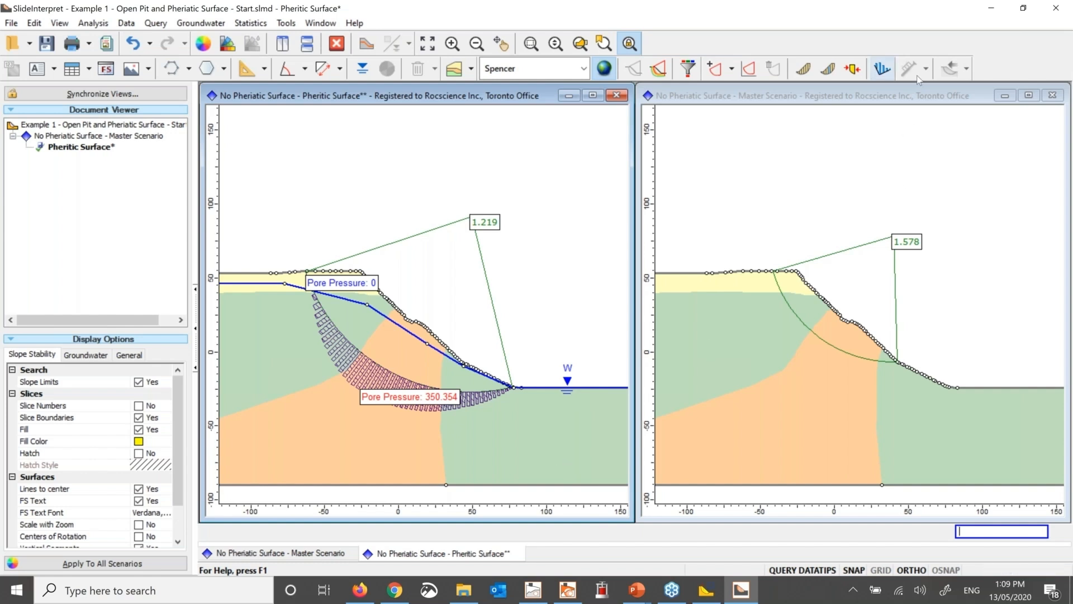
pyautogui.click(1058, 14)
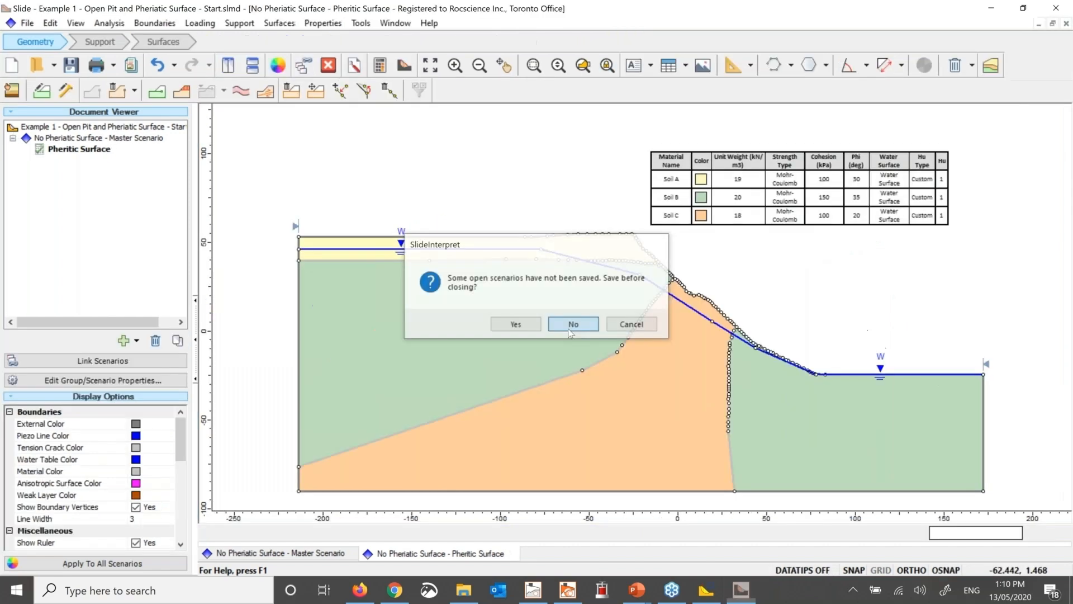
# Discard the unsaved SlideInterpret changes and close the open pit model.
pyautogui.click(568, 327)
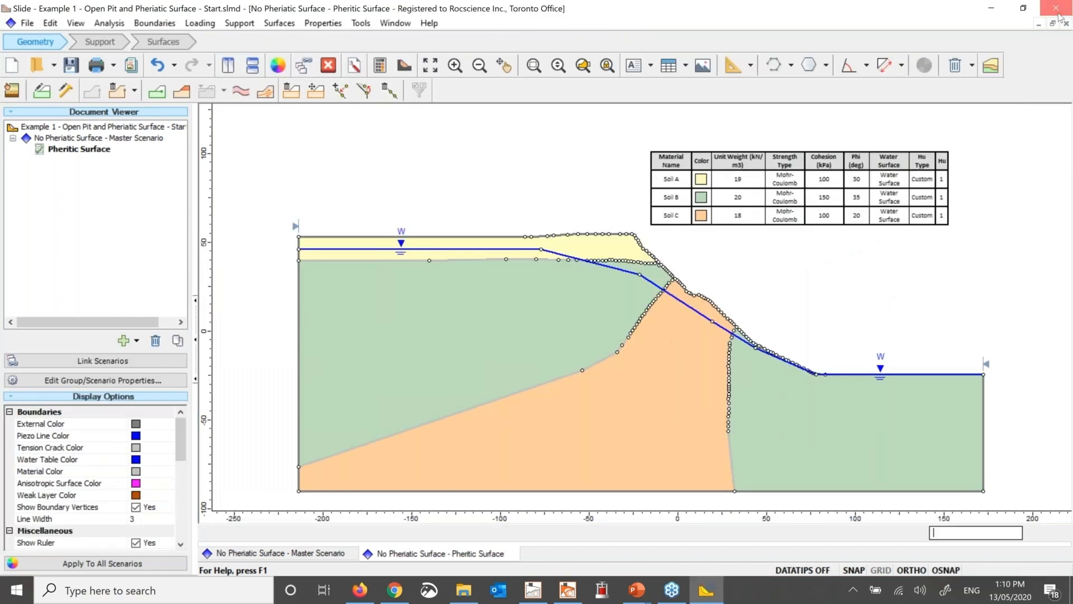
pyautogui.click(1056, 11)
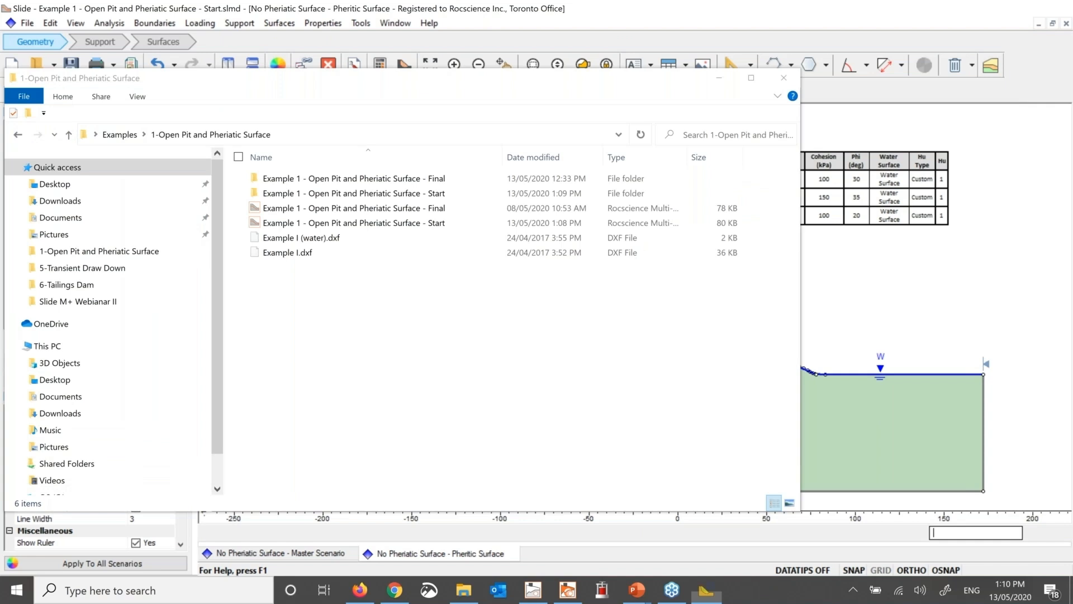
pyautogui.click(809, 422)
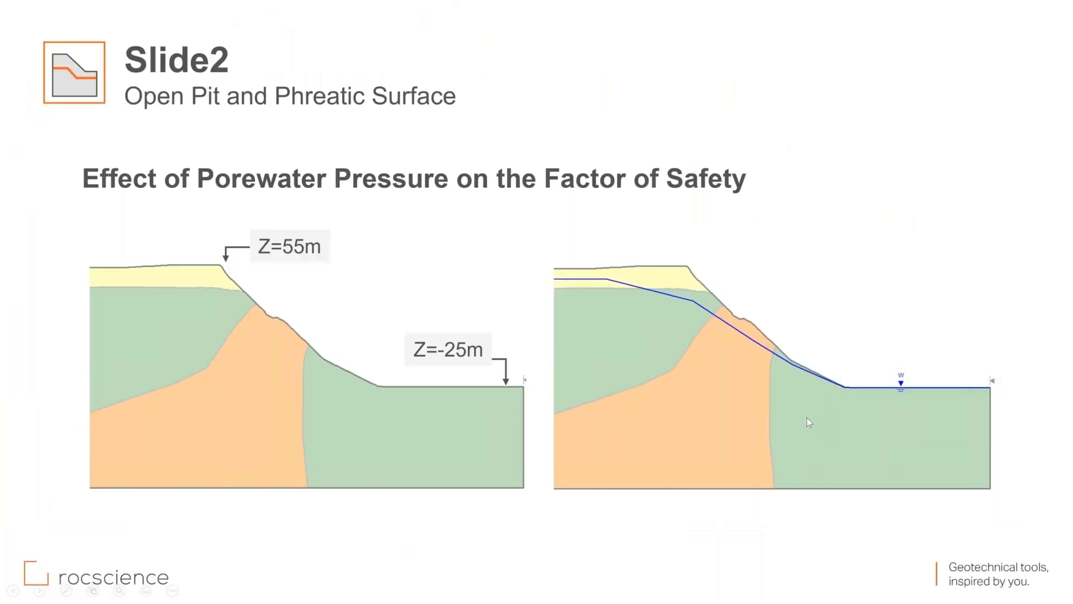
pyautogui.click(807, 418)
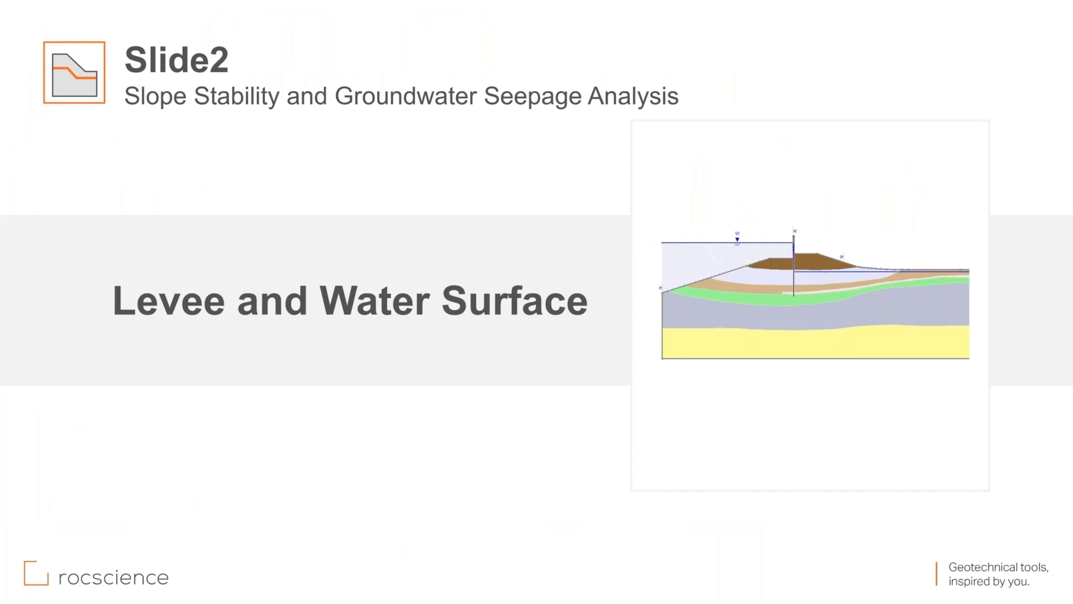
pyautogui.press('Right')
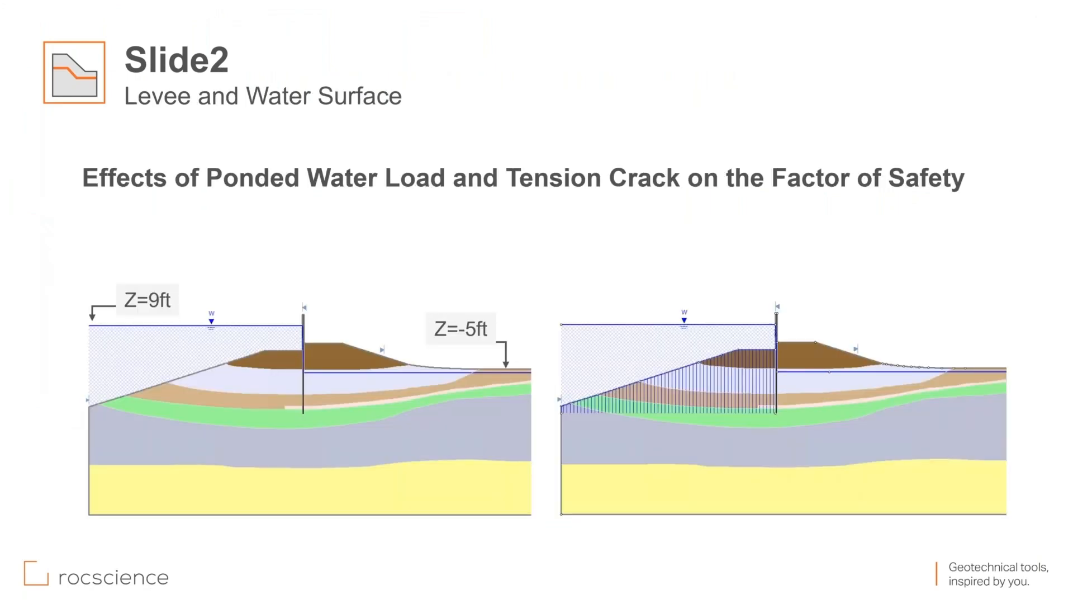
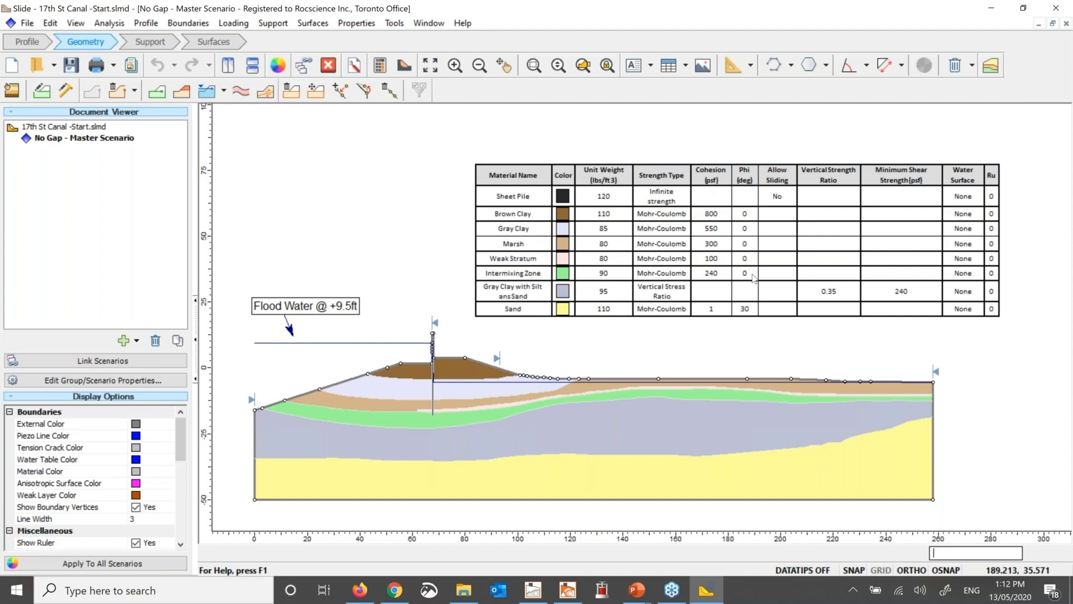
# Convert the flood water polyline at +9.5ft into a water table without assigning it to any material.
pyautogui.rightClick(331, 343)
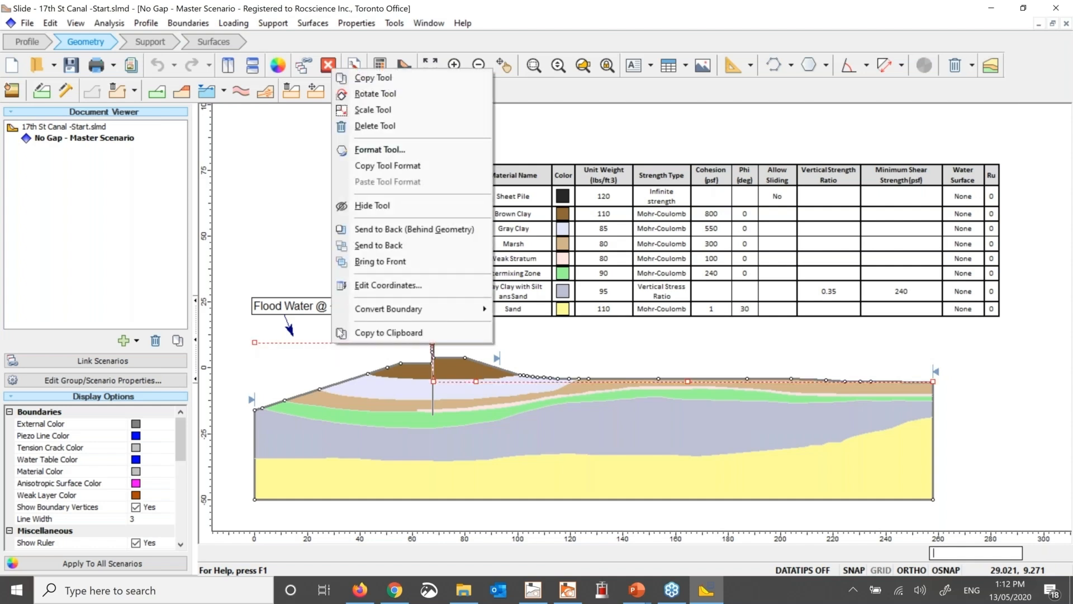
pyautogui.moveTo(376, 316)
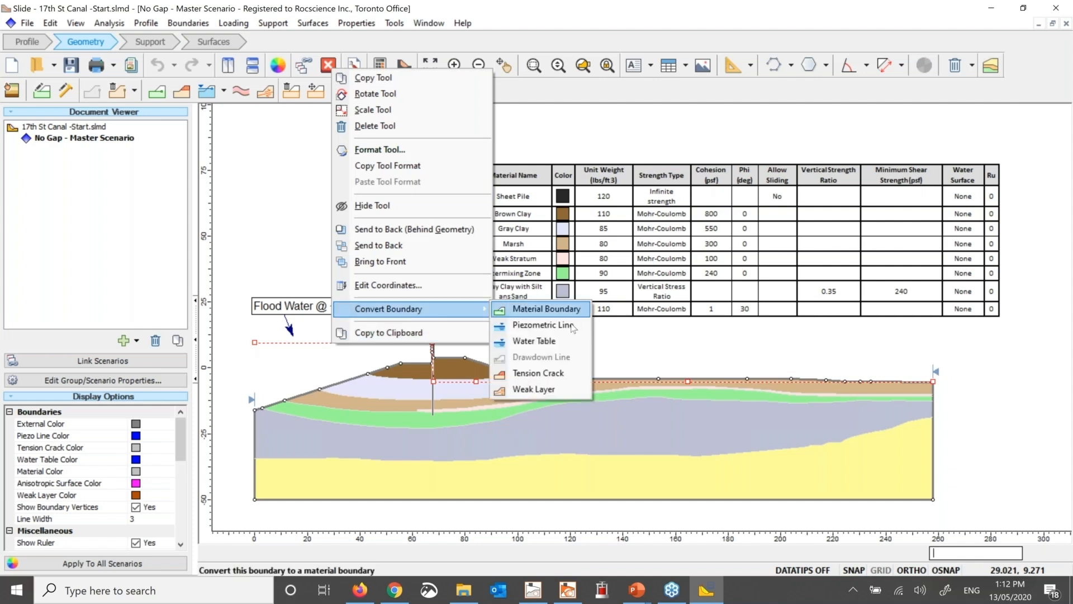
pyautogui.click(533, 341)
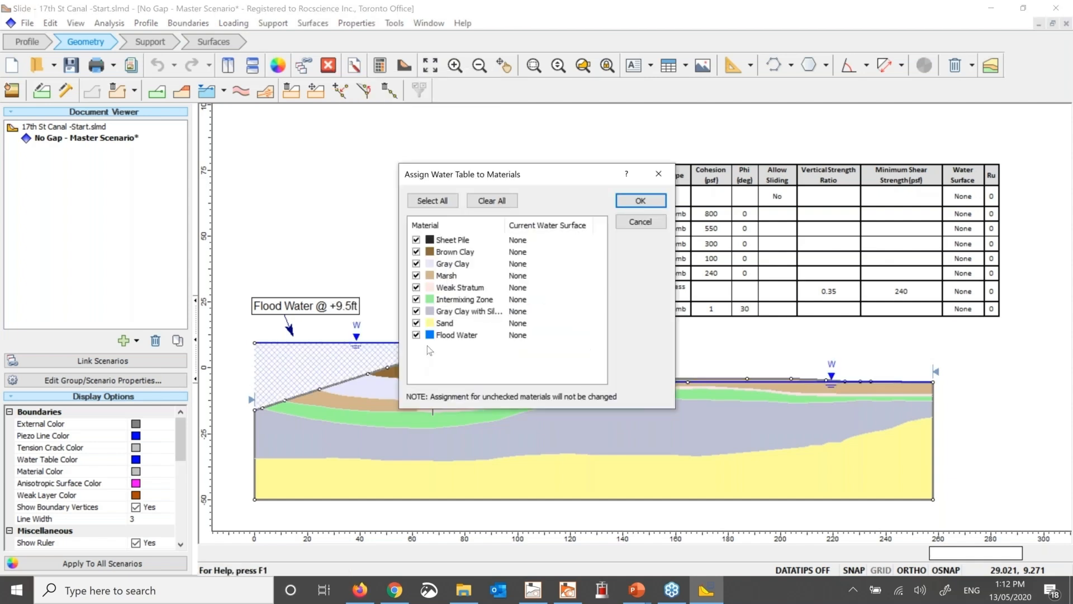
pyautogui.click(499, 202)
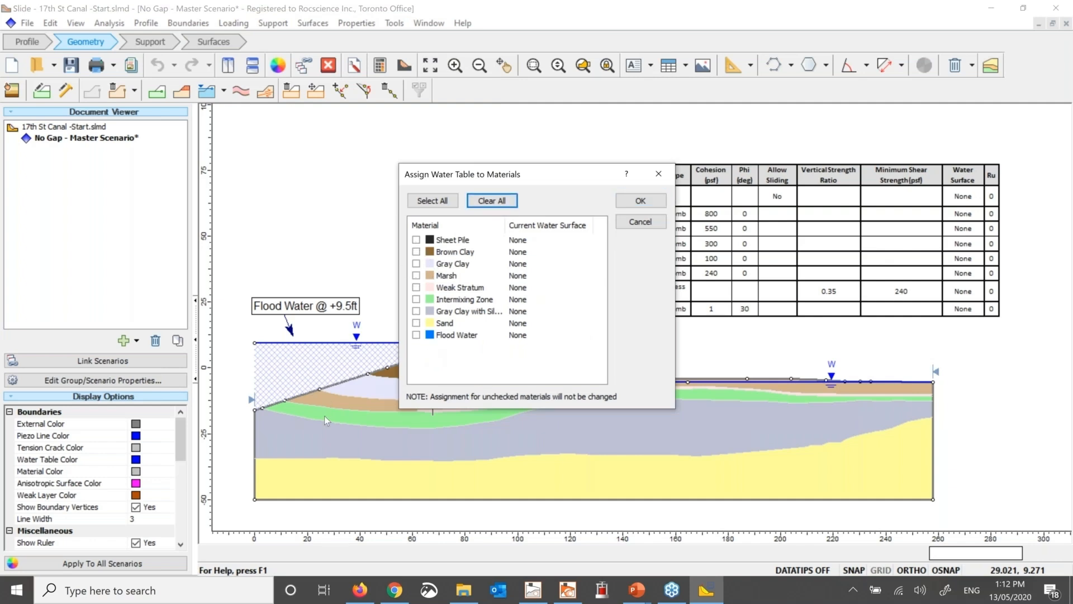
pyautogui.click(649, 202)
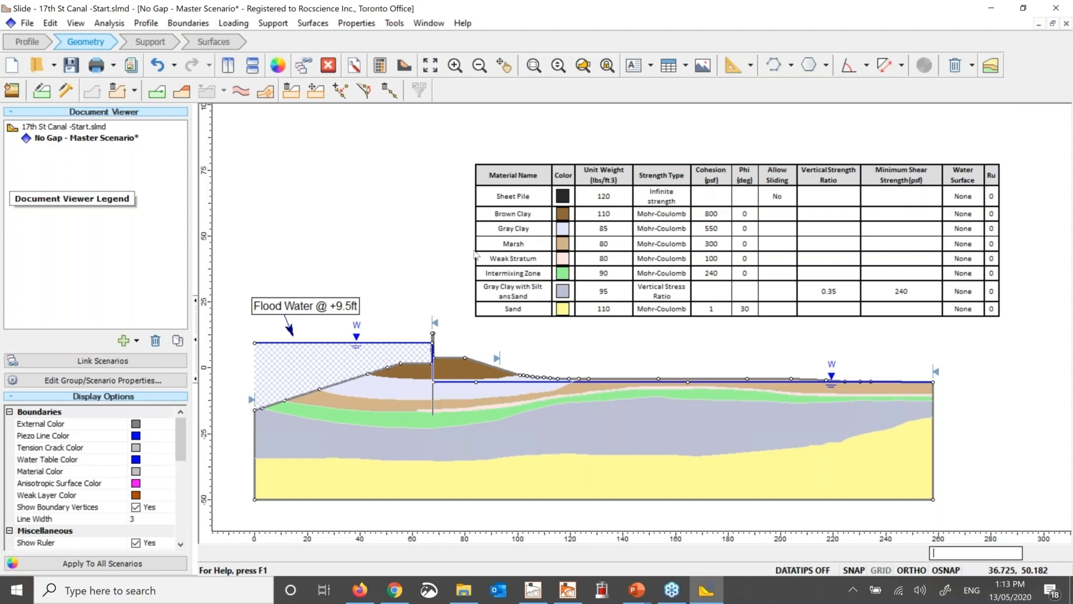
# Save and compute the No Gap master scenario, and view its results in SlideInterpret before returning to the modeler.
pyautogui.click(383, 68)
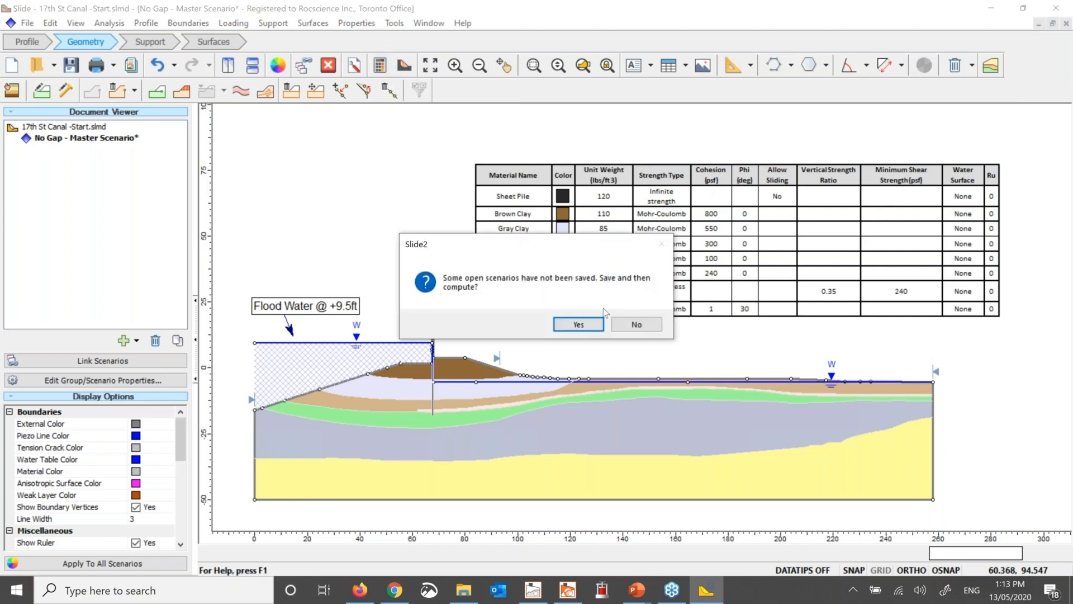
pyautogui.click(578, 325)
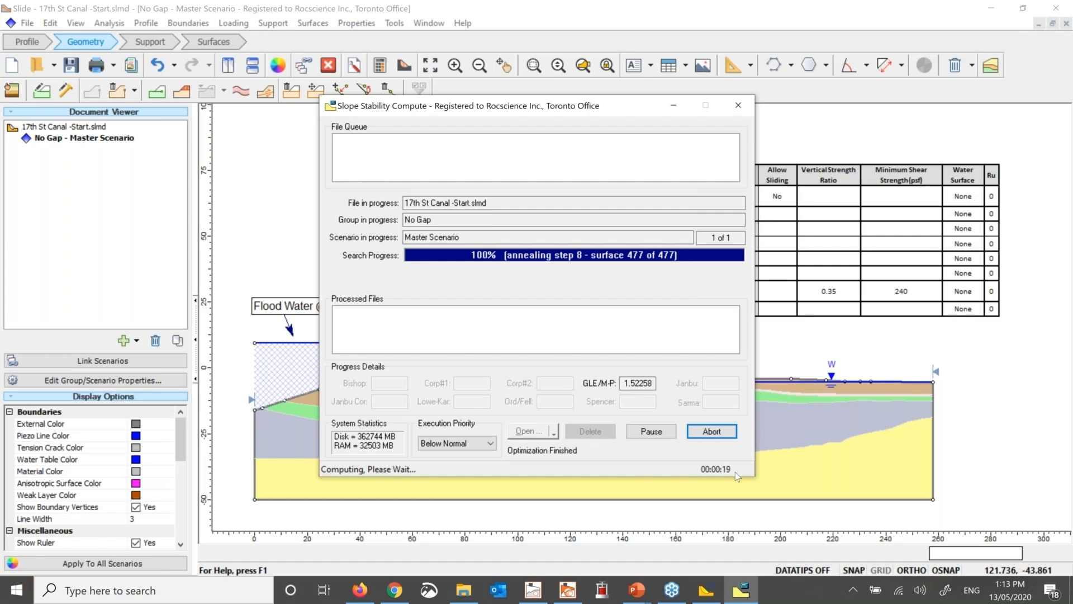
pyautogui.click(404, 65)
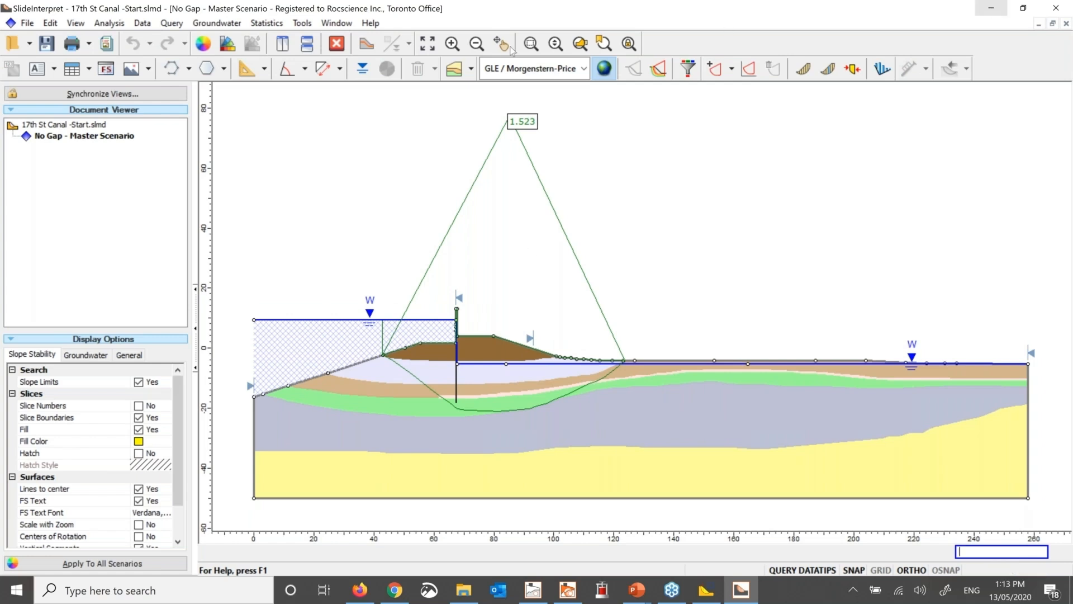
pyautogui.click(369, 47)
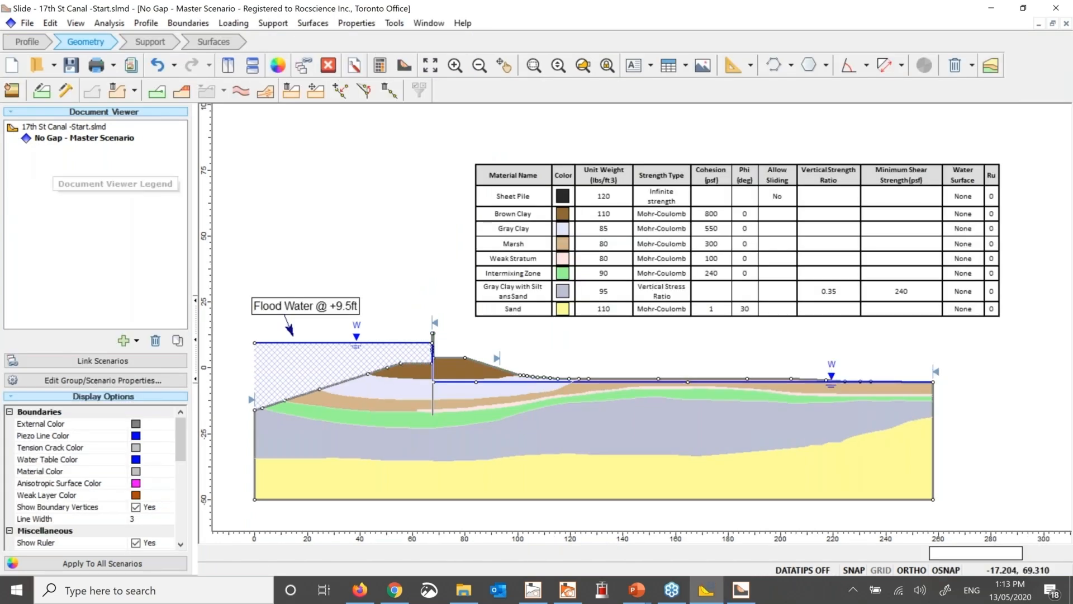
# Add a scenario to the No Gap group and name it Gap.
pyautogui.rightClick(67, 141)
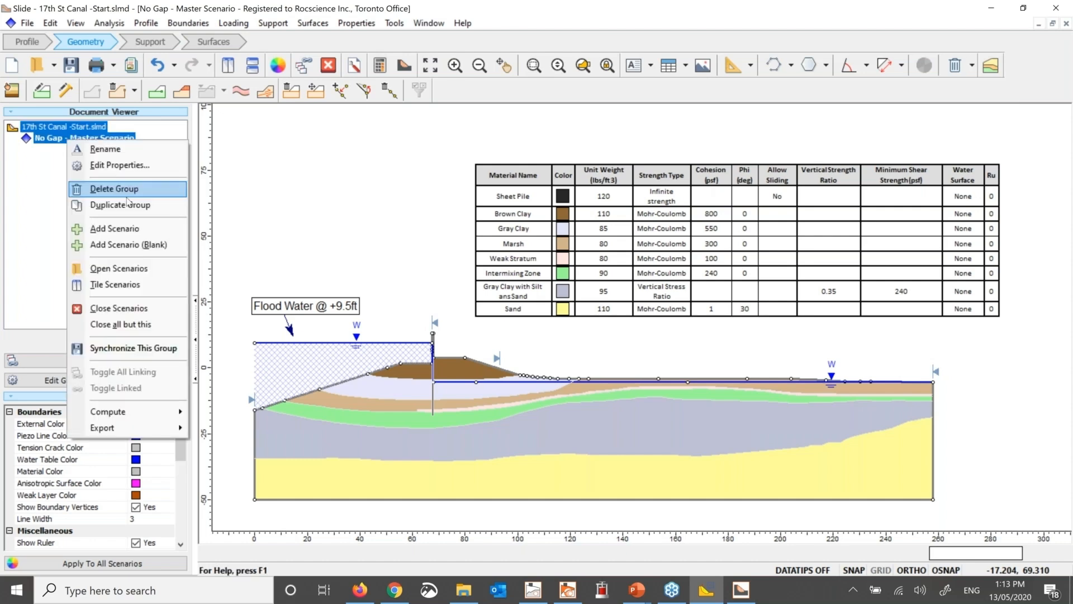
pyautogui.click(128, 204)
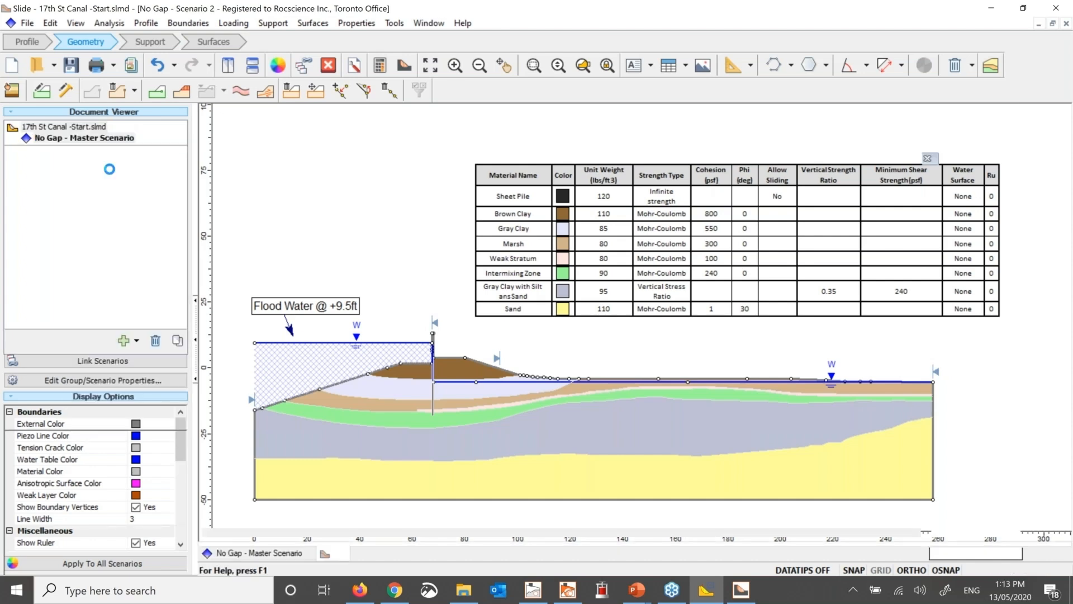
pyautogui.rightClick(84, 150)
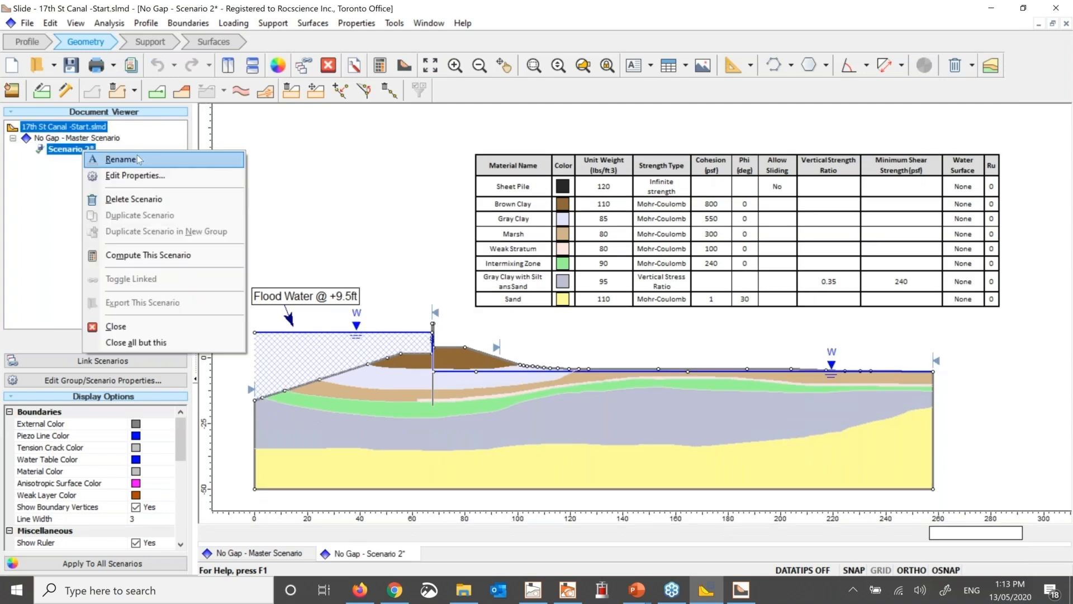
pyautogui.click(121, 160)
pyautogui.write('Gap')
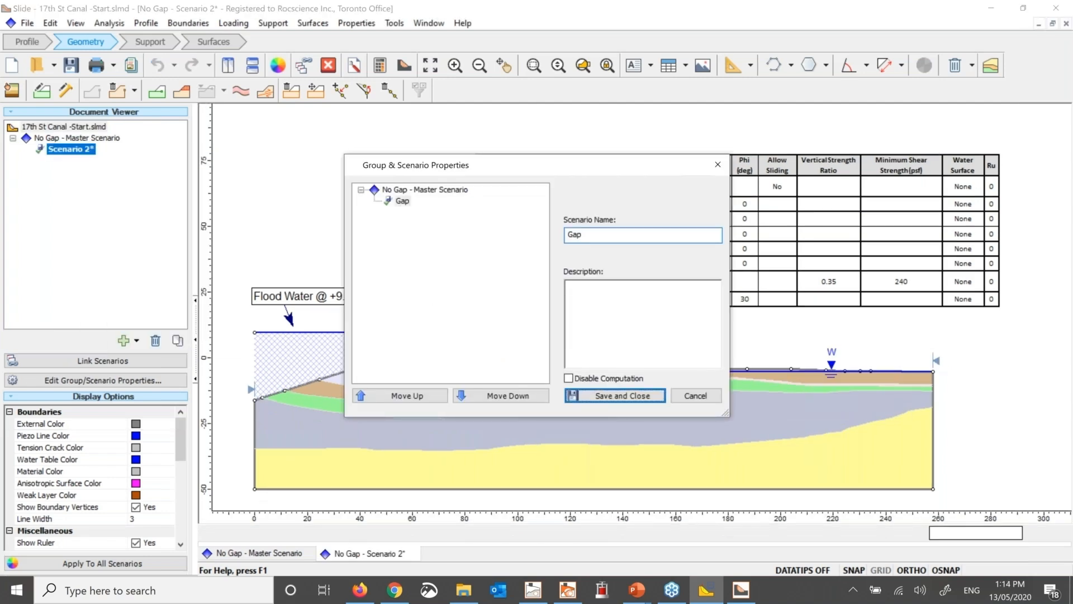
pyautogui.click(615, 396)
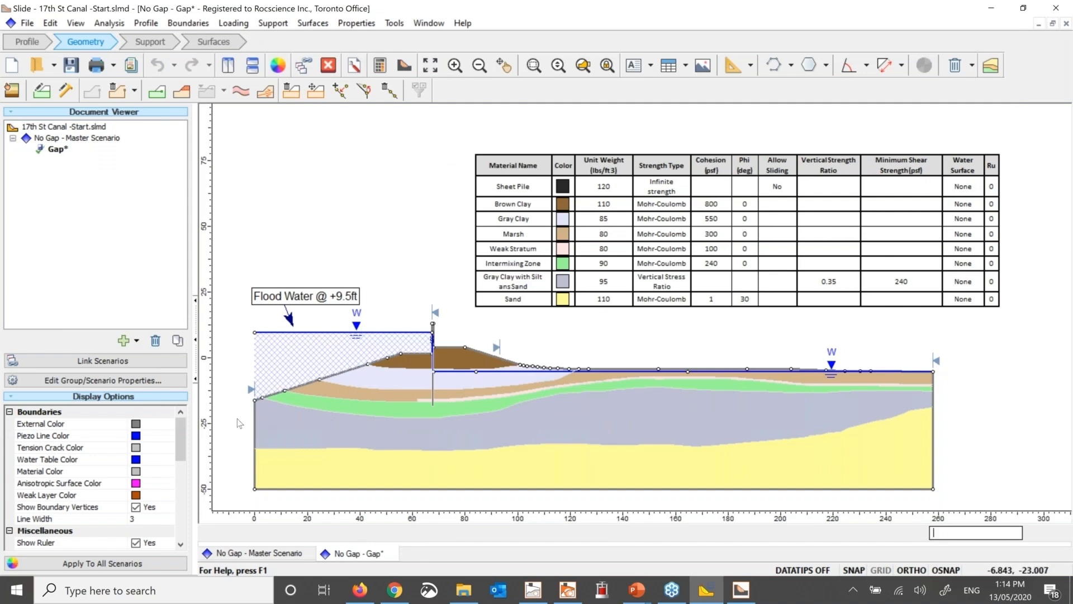
# Draw a closed tension crack boundary on the flood side, following the sheet pile from top to tip and extending beyond the model's edge.
pyautogui.scroll(1, 239, 423)
pyautogui.scroll(1, 239, 423)
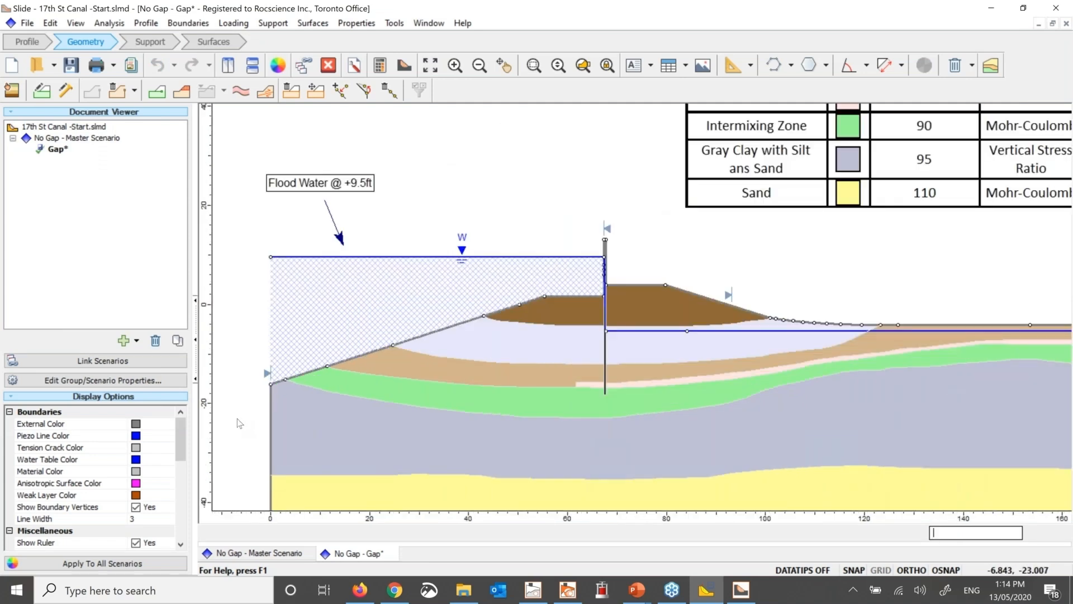
pyautogui.scroll(1, 240, 423)
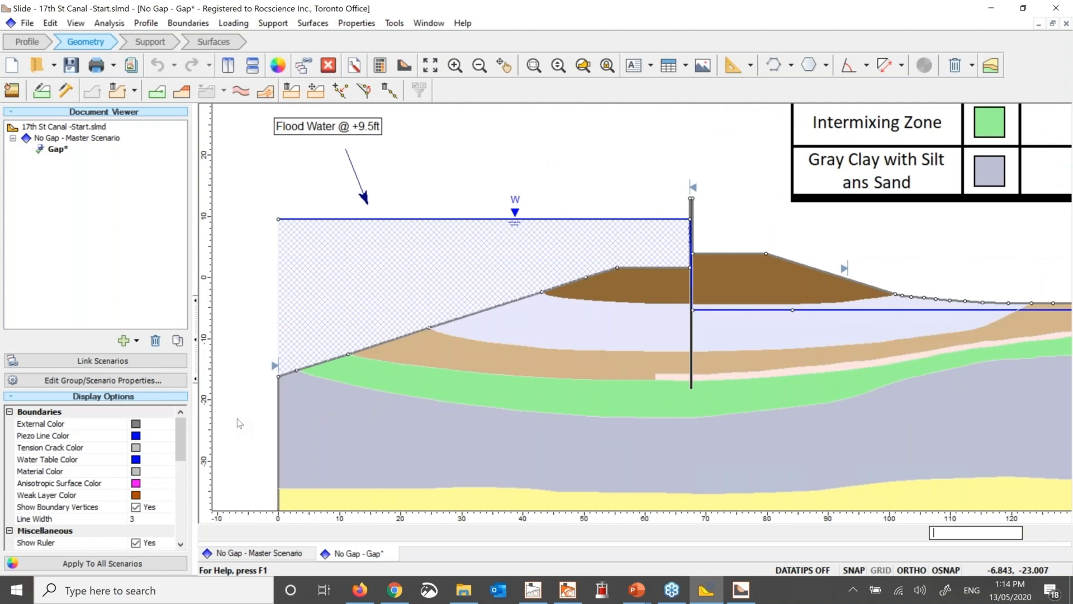
pyautogui.click(183, 94)
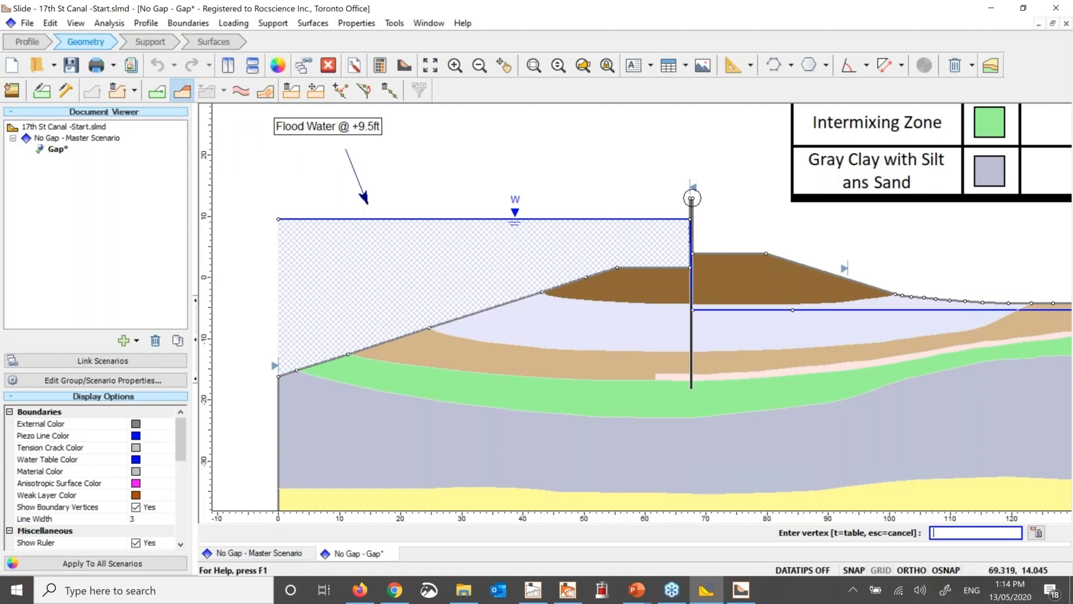
pyautogui.click(692, 198)
pyautogui.click(691, 387)
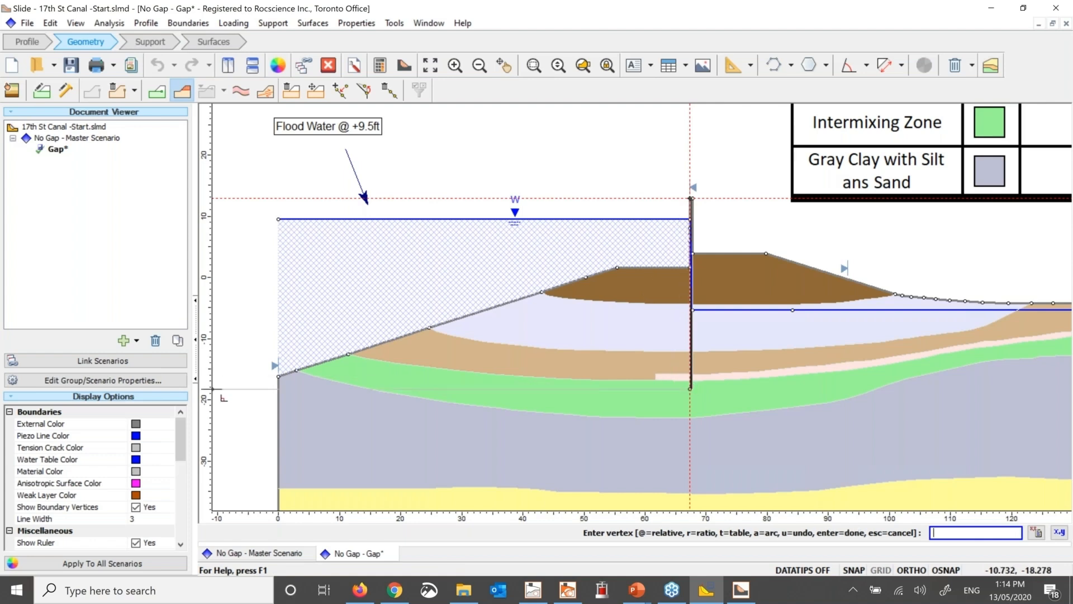
pyautogui.click(242, 389)
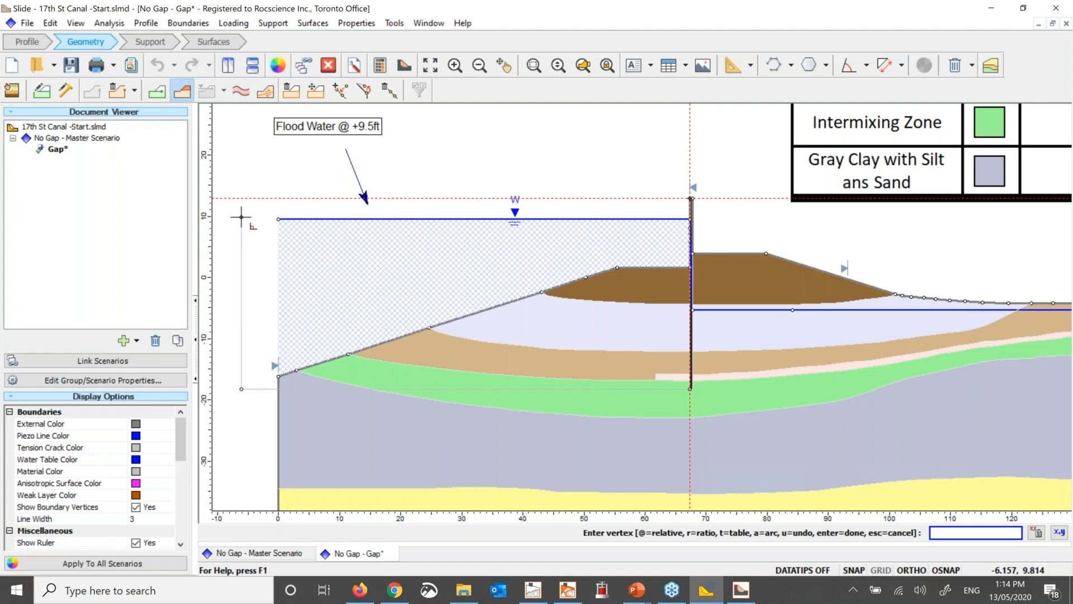
pyautogui.click(242, 198)
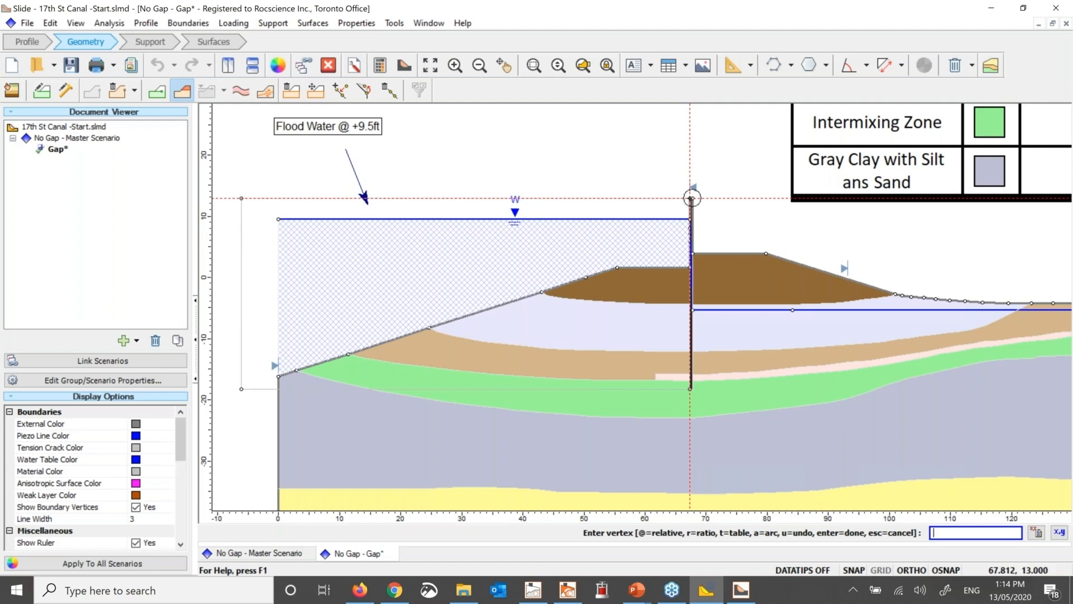
pyautogui.click(691, 198)
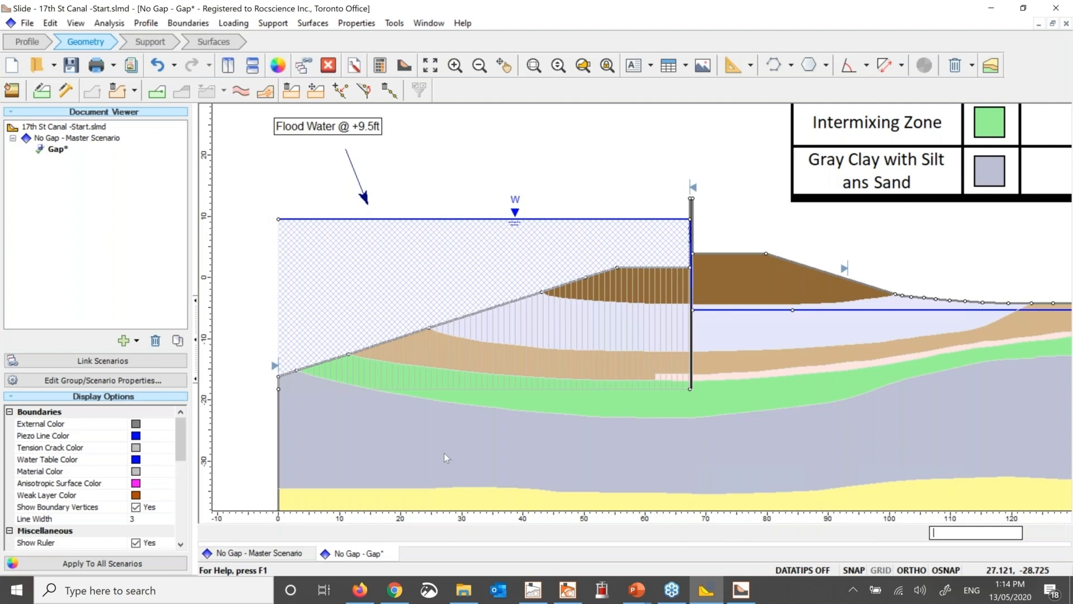
# Set the water level of the new tension crack zone to Filled.
pyautogui.rightClick(606, 323)
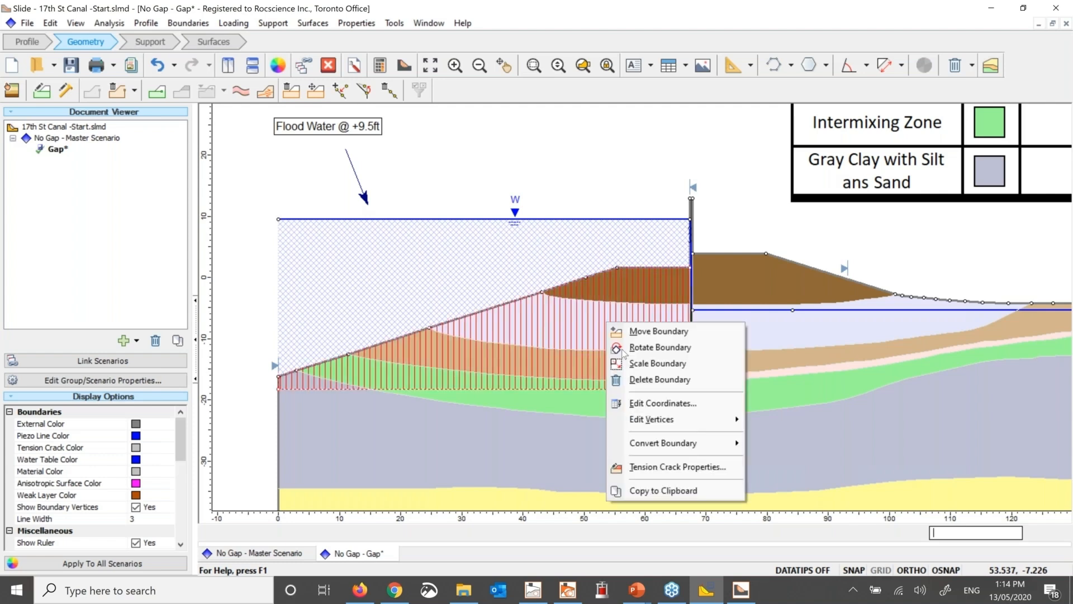
pyautogui.click(677, 467)
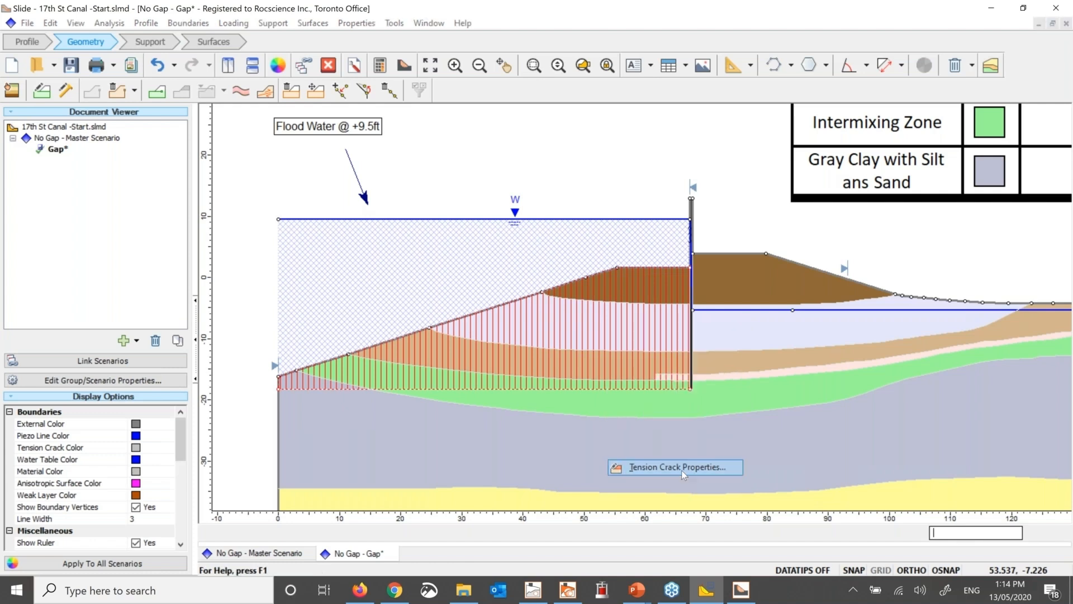
pyautogui.click(502, 253)
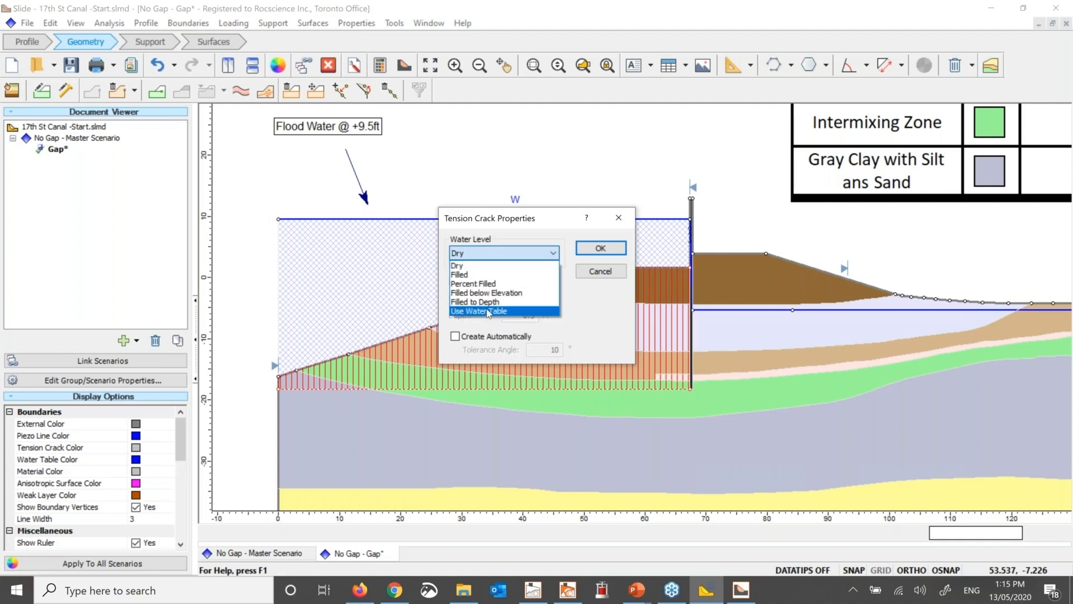
pyautogui.click(506, 266)
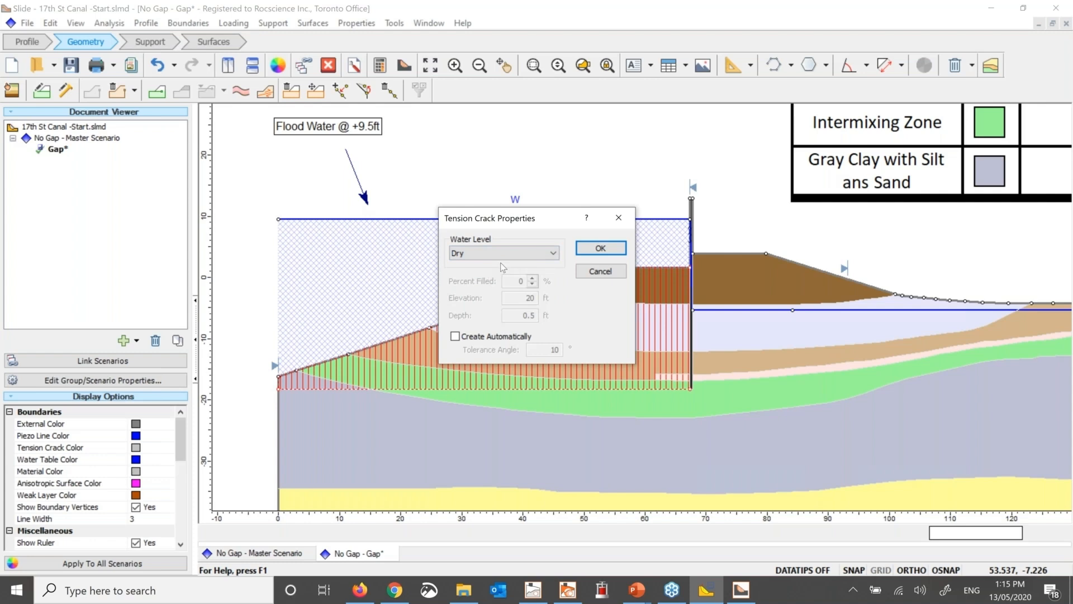
pyautogui.click(504, 280)
pyautogui.click(600, 248)
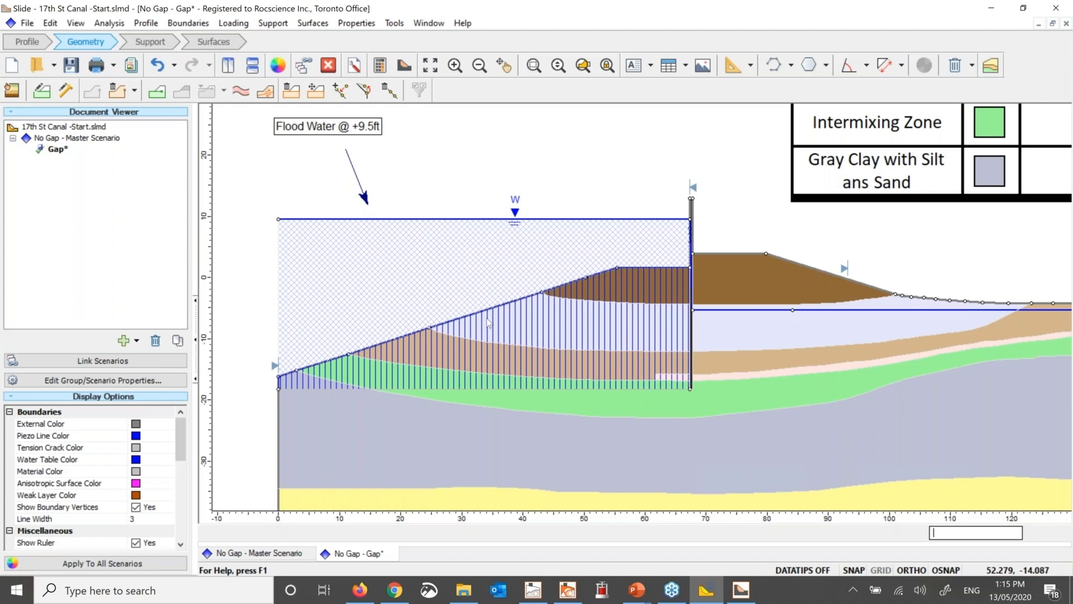
# Save the model and compute only the Gap scenario, and open its results in SlideInterpret.
pyautogui.click(266, 90)
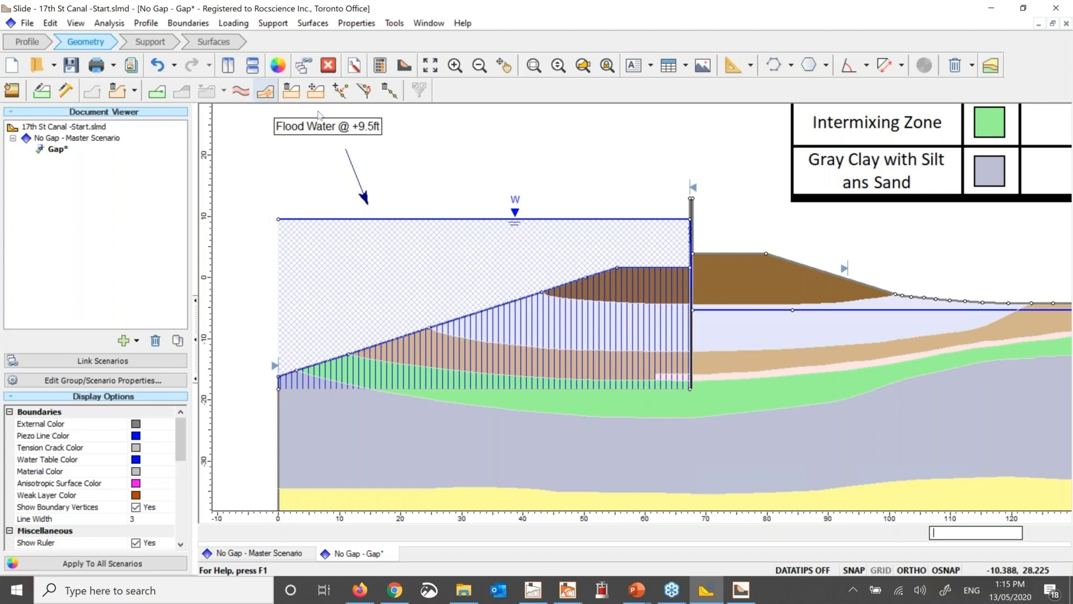
pyautogui.click(71, 66)
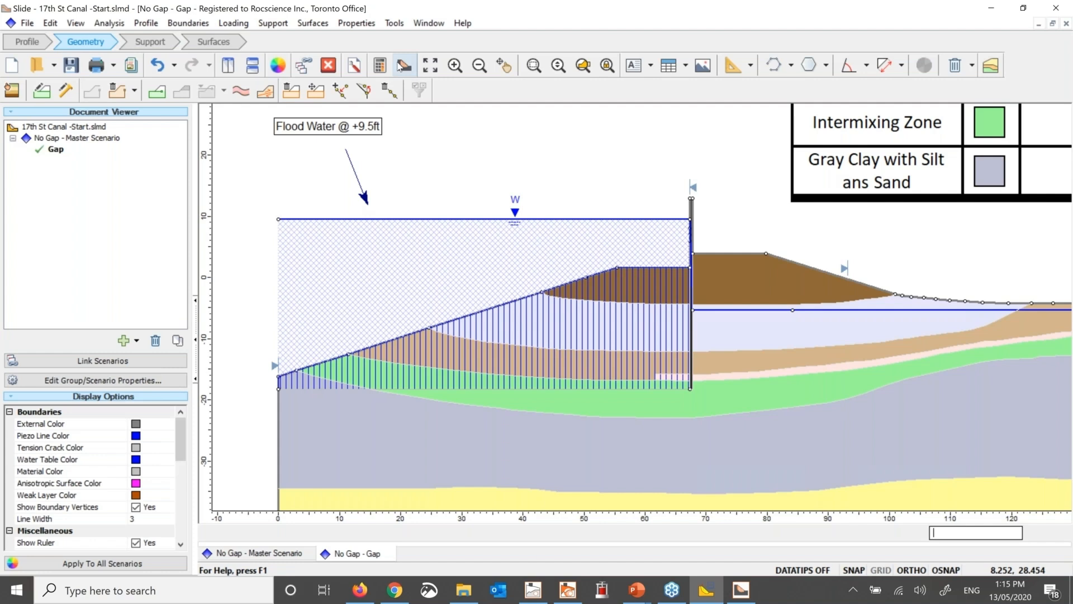
pyautogui.click(401, 66)
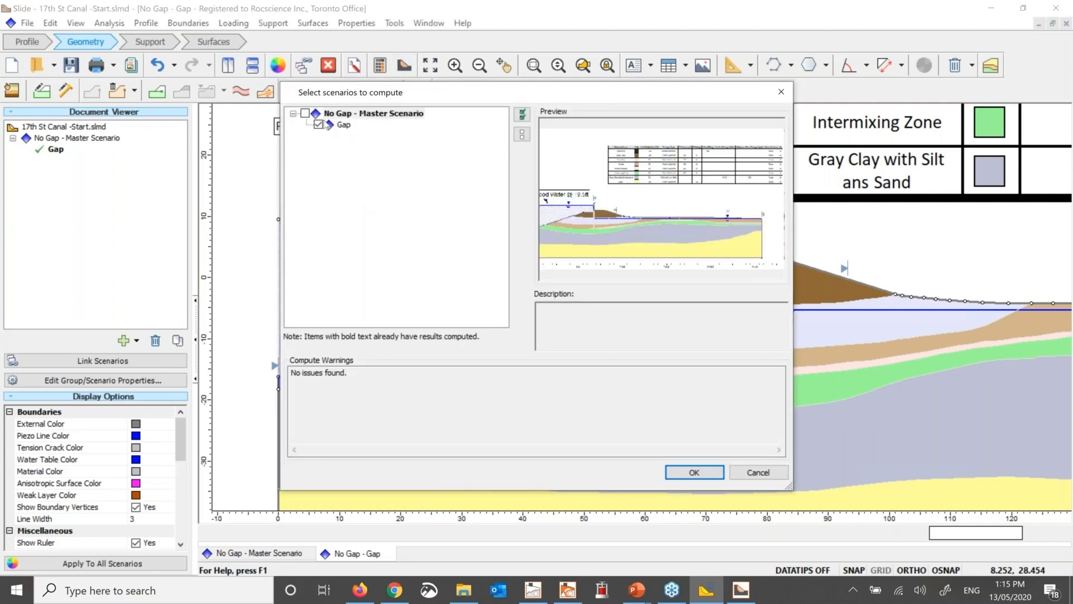
pyautogui.click(705, 476)
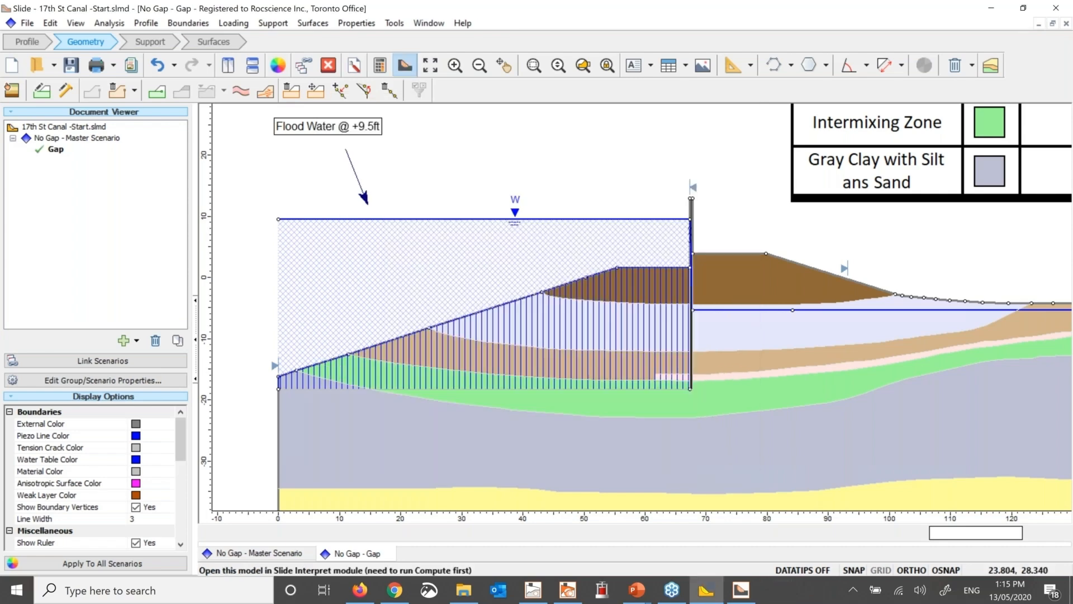
pyautogui.click(404, 65)
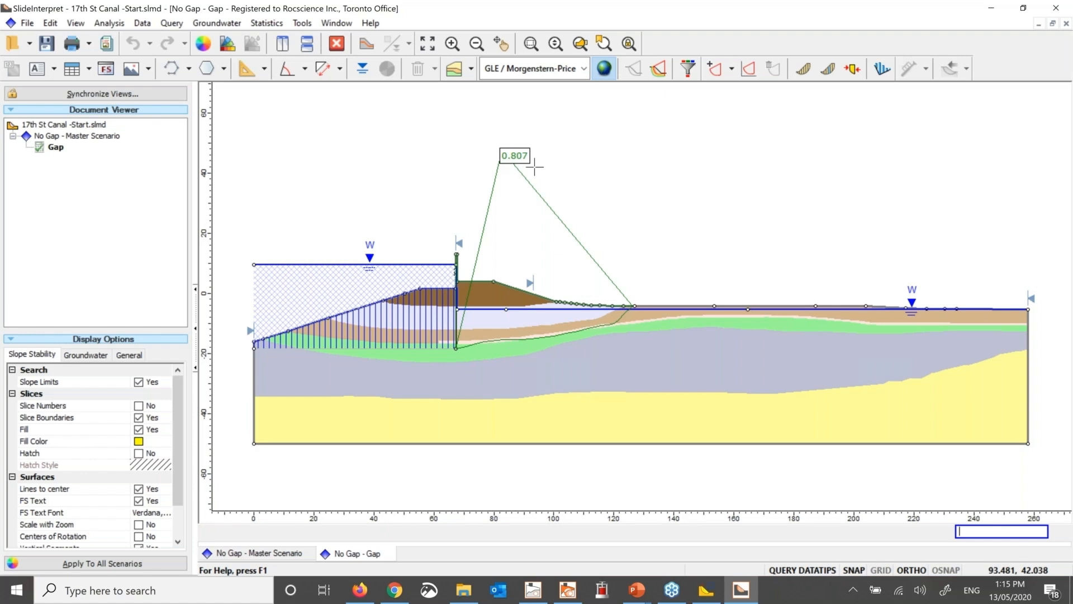
# Query the data of slice 2 beside the sheet pile and examine its left side normal force.
pyautogui.click(830, 70)
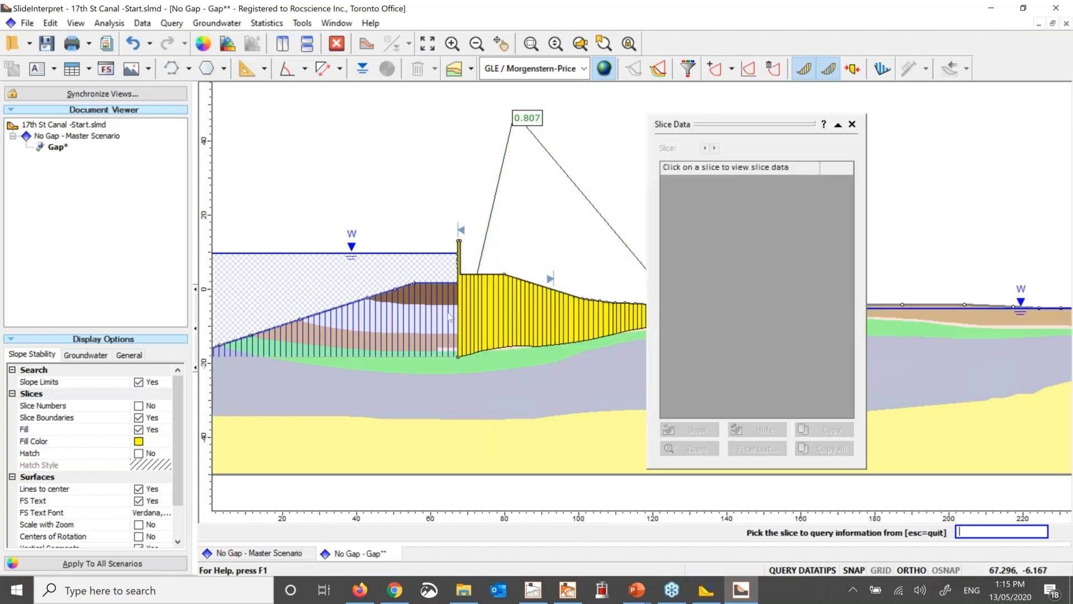
pyautogui.click(450, 317)
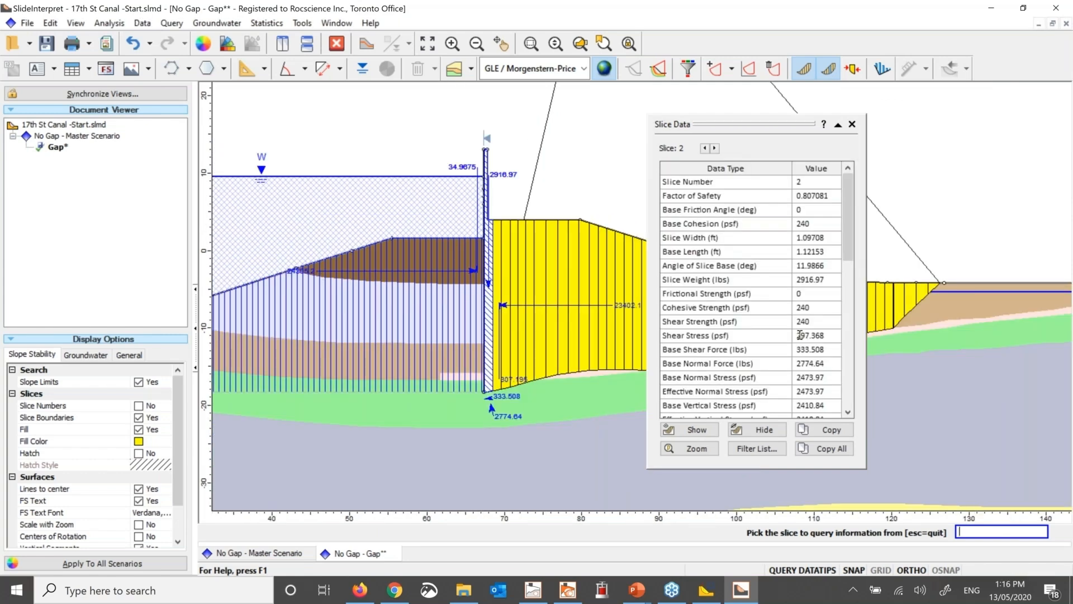
pyautogui.scroll(-4, 800, 335)
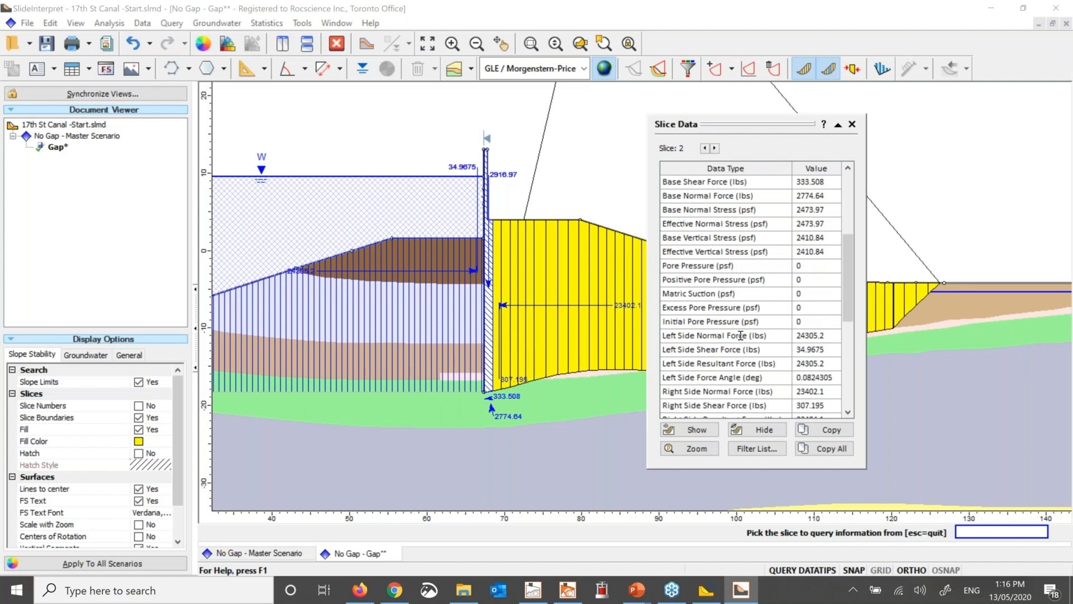
pyautogui.click(800, 334)
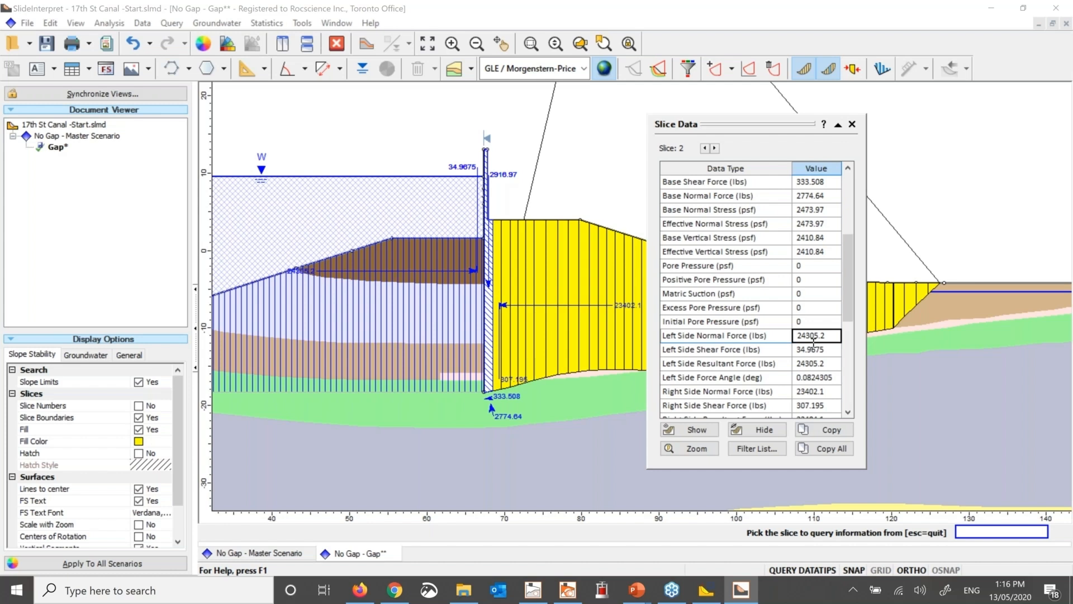
pyautogui.click(853, 125)
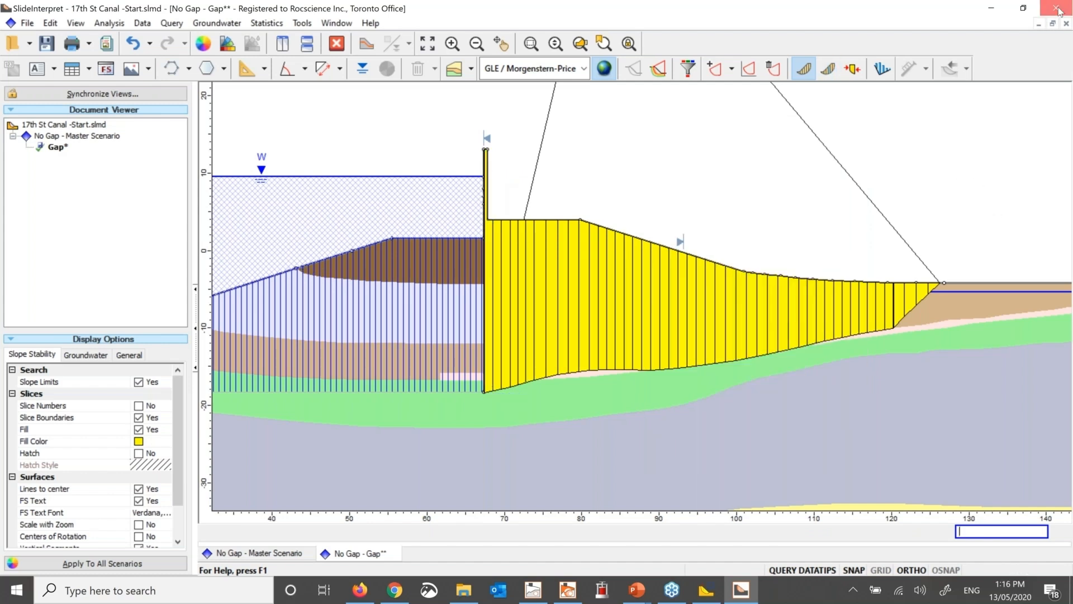
# Close the results without saving the open scenarios and bring the slide presentation to the front.
pyautogui.click(1058, 9)
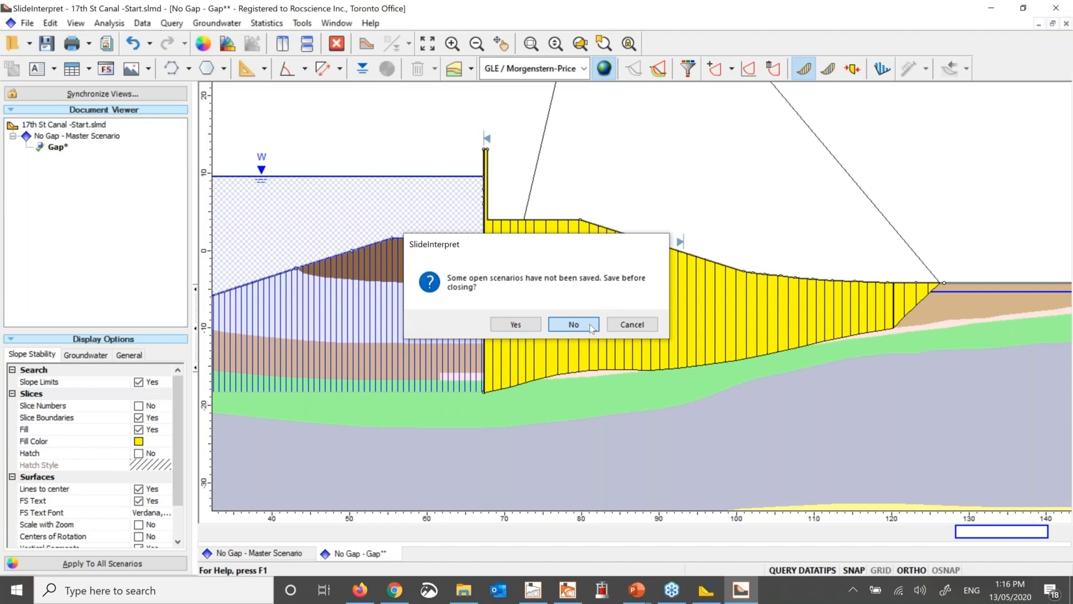
pyautogui.click(590, 324)
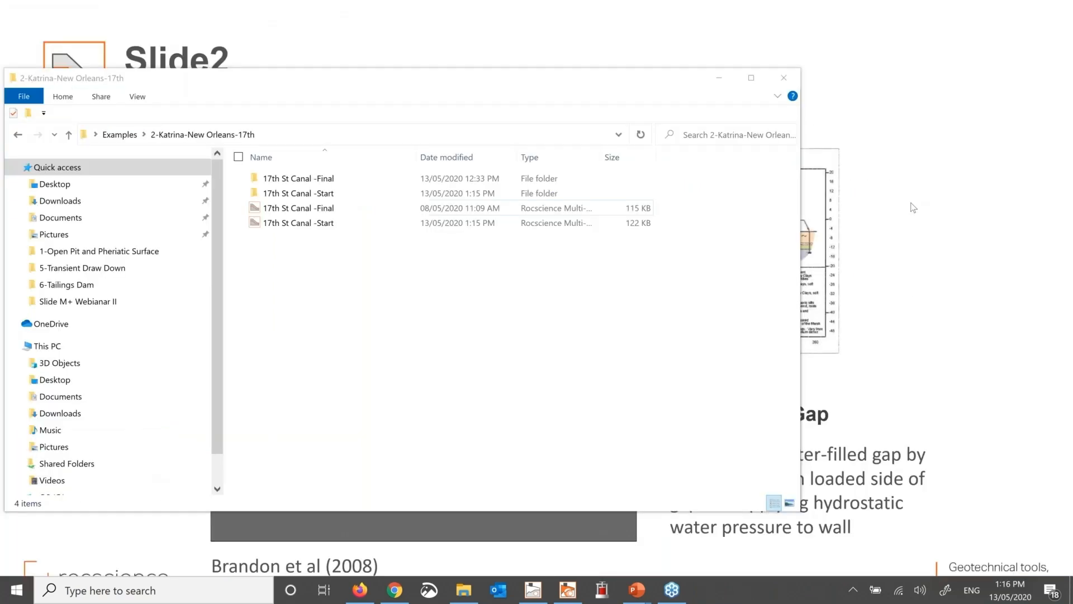
pyautogui.click(910, 203)
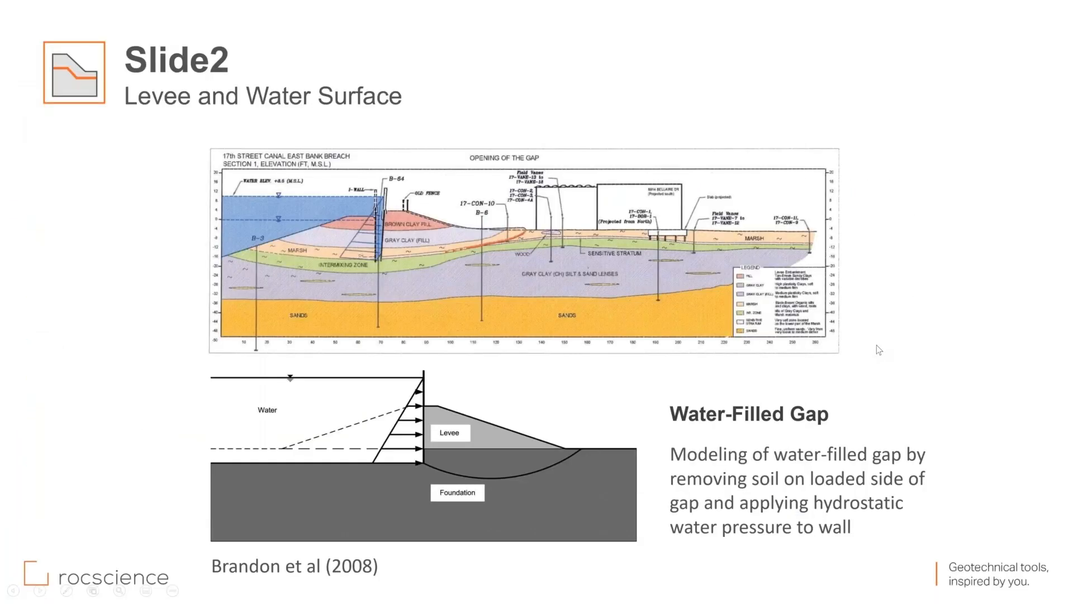
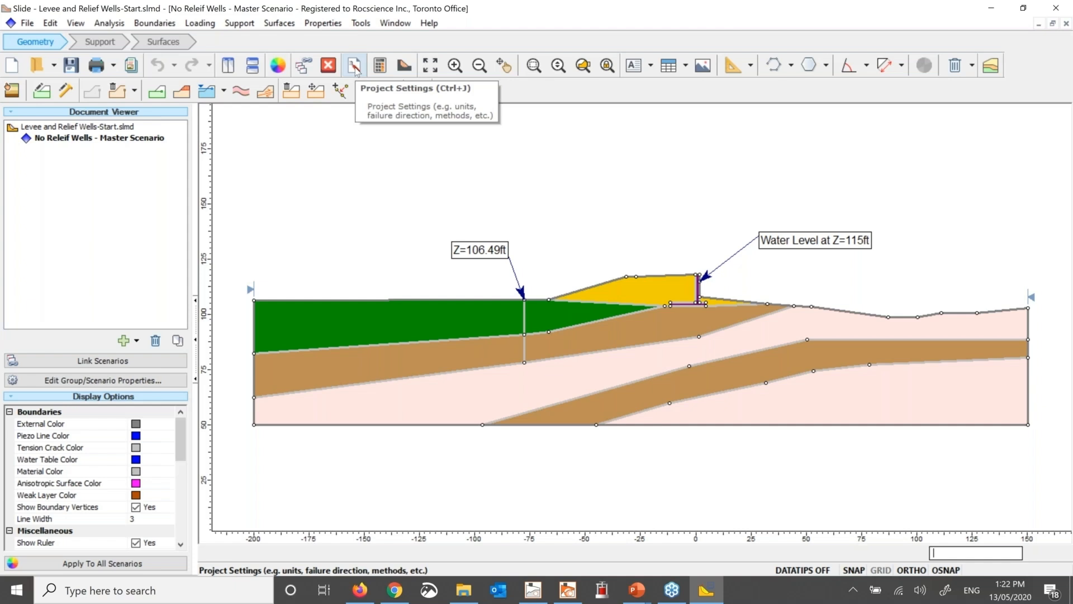
# Set the groundwater method of the levee and relief wells project to Steady State FEA.
pyautogui.click(355, 67)
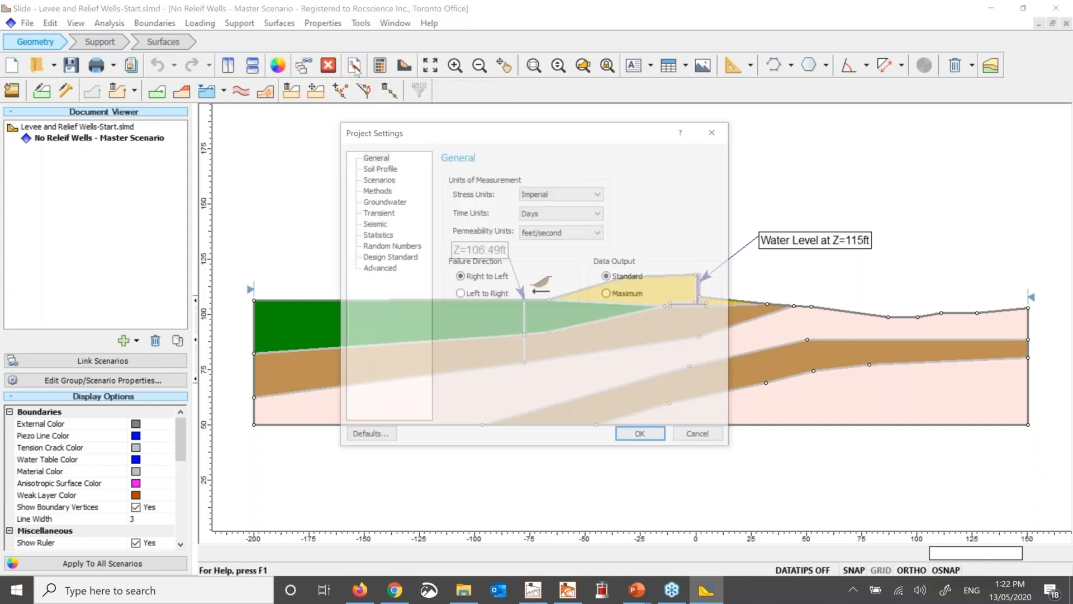
pyautogui.click(385, 202)
pyautogui.click(536, 184)
pyautogui.click(532, 243)
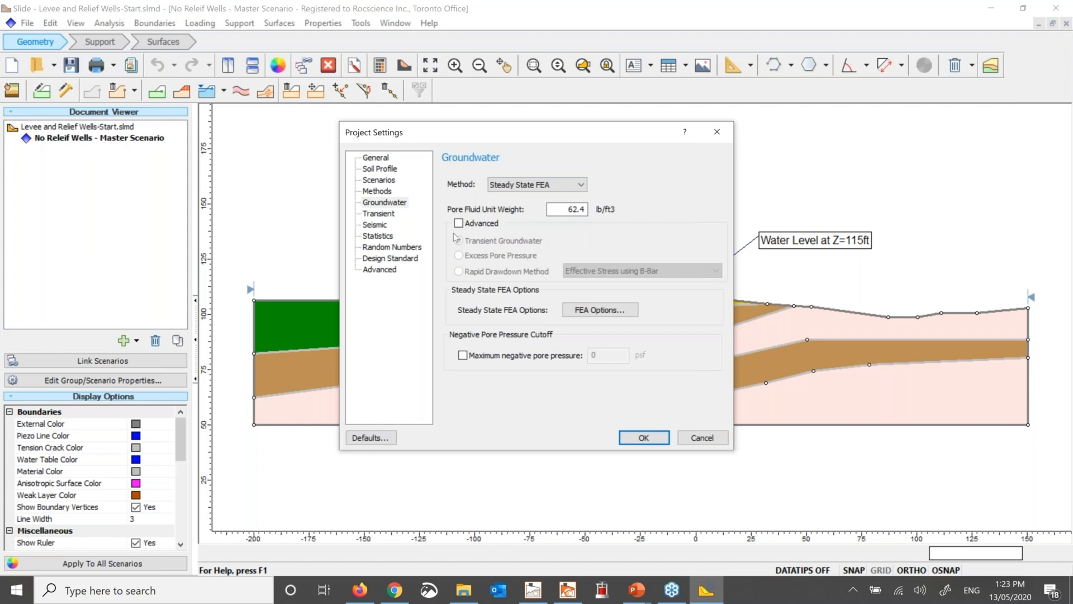
pyautogui.click(664, 443)
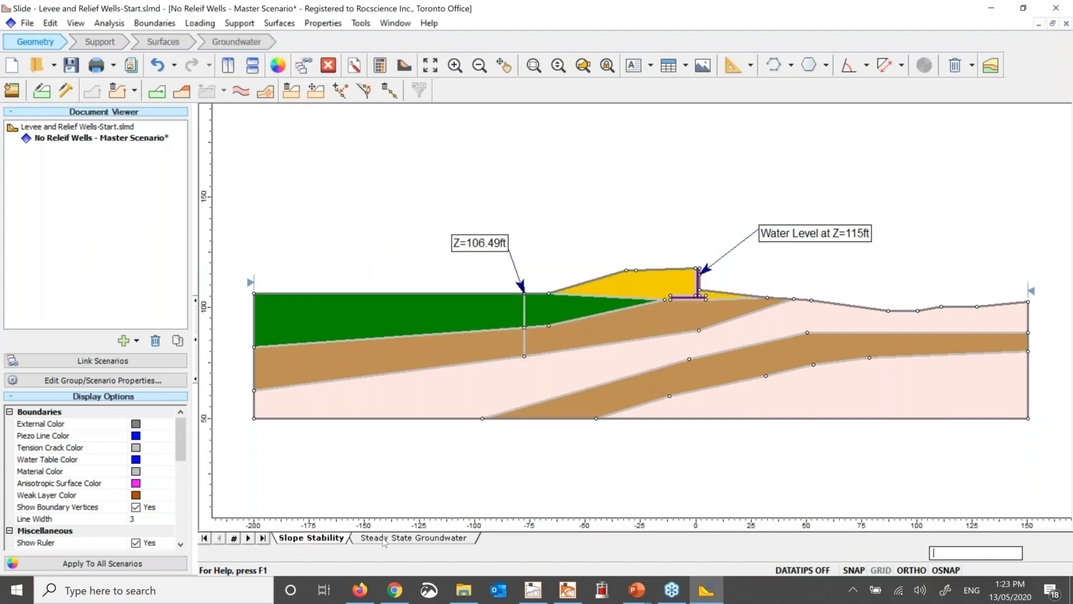
# Switch to the steady state groundwater model and generate the finite element mesh for the levee section.
pyautogui.click(411, 539)
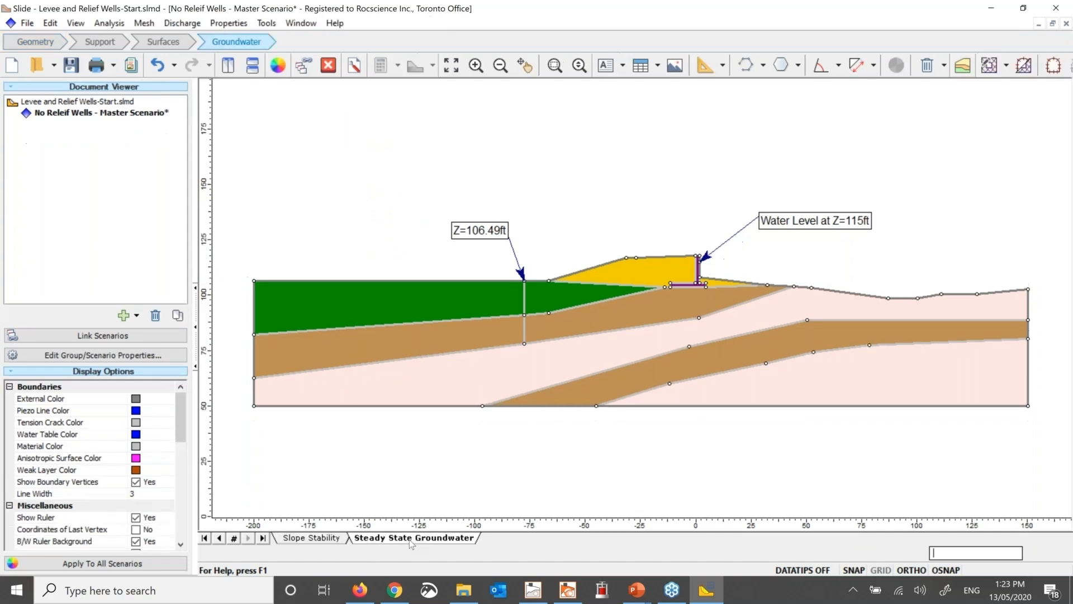
pyautogui.click(335, 538)
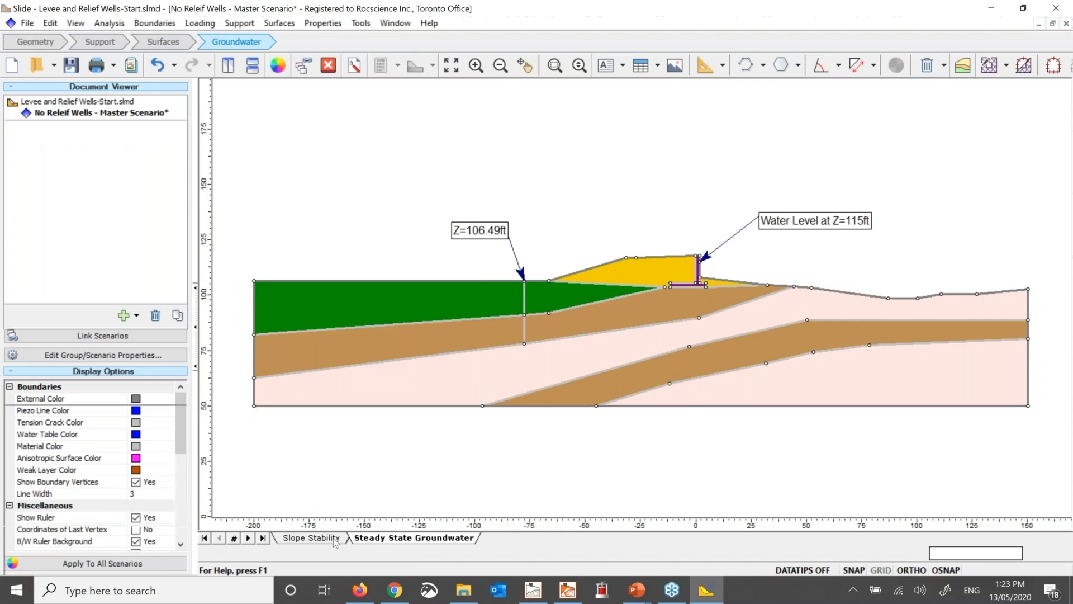
pyautogui.click(369, 538)
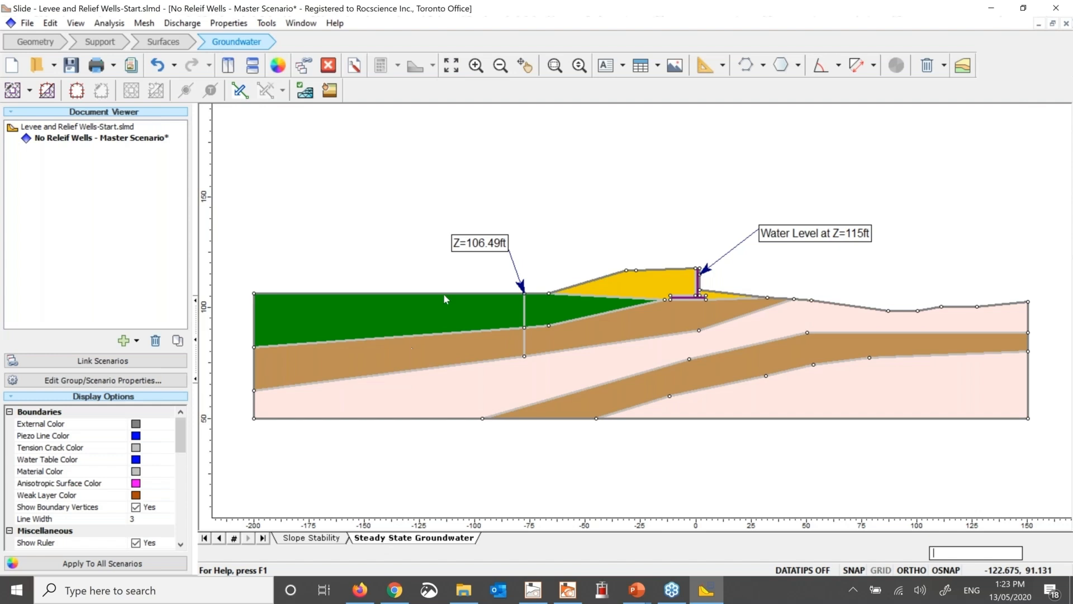
pyautogui.click(48, 91)
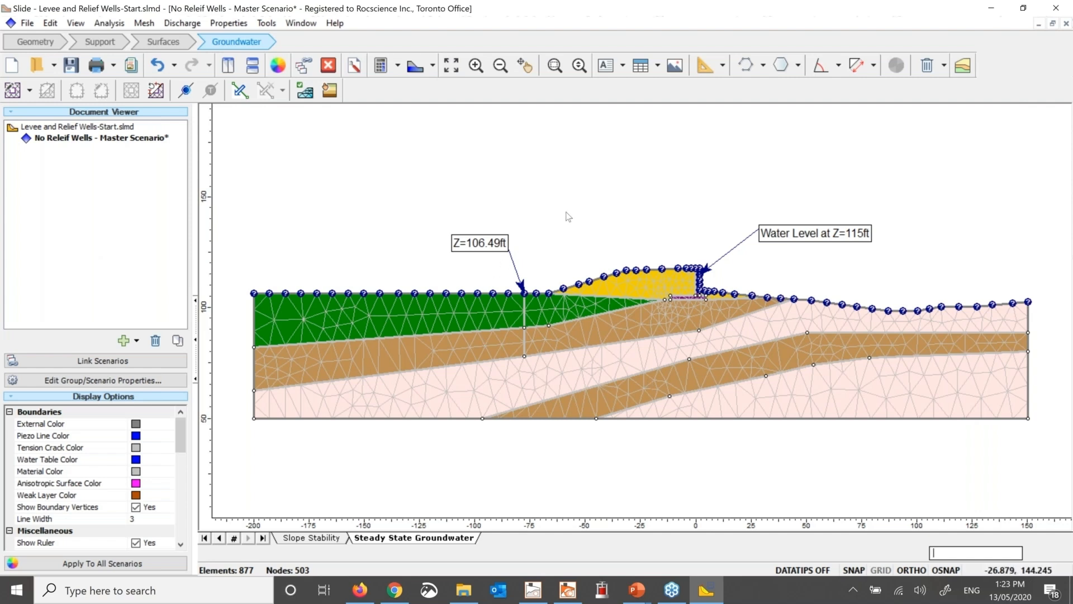
# Increase the mesh density in a window enclosing the levee and the soil layers beneath it.
pyautogui.click(29, 94)
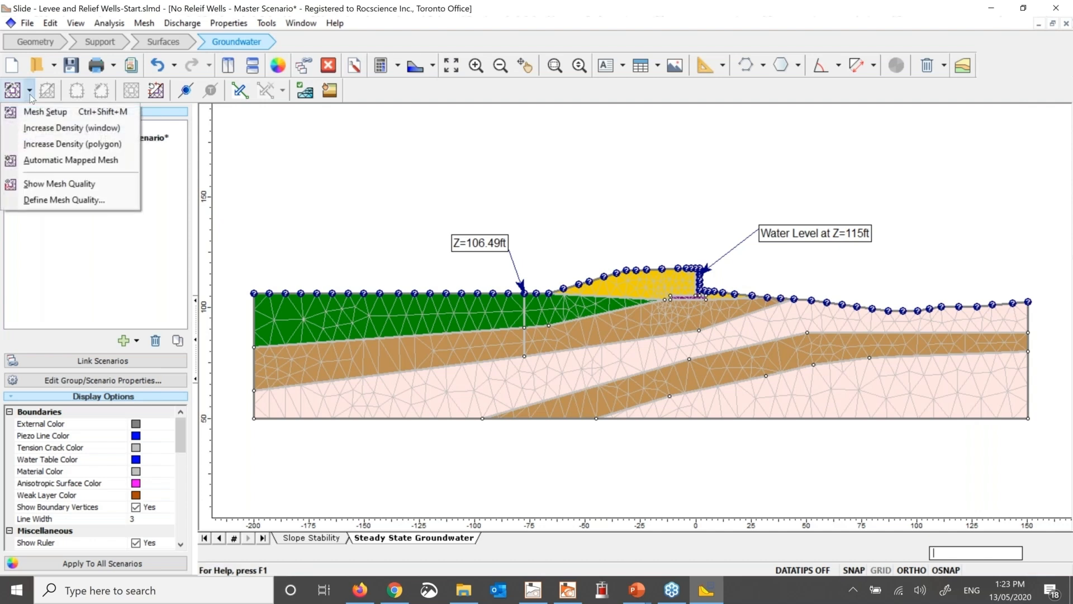
pyautogui.click(53, 129)
pyautogui.moveTo(461, 210)
pyautogui.mouseDown()
pyautogui.moveTo(503, 248)
pyautogui.moveTo(757, 385)
pyautogui.moveTo(785, 378)
pyautogui.mouseUp()
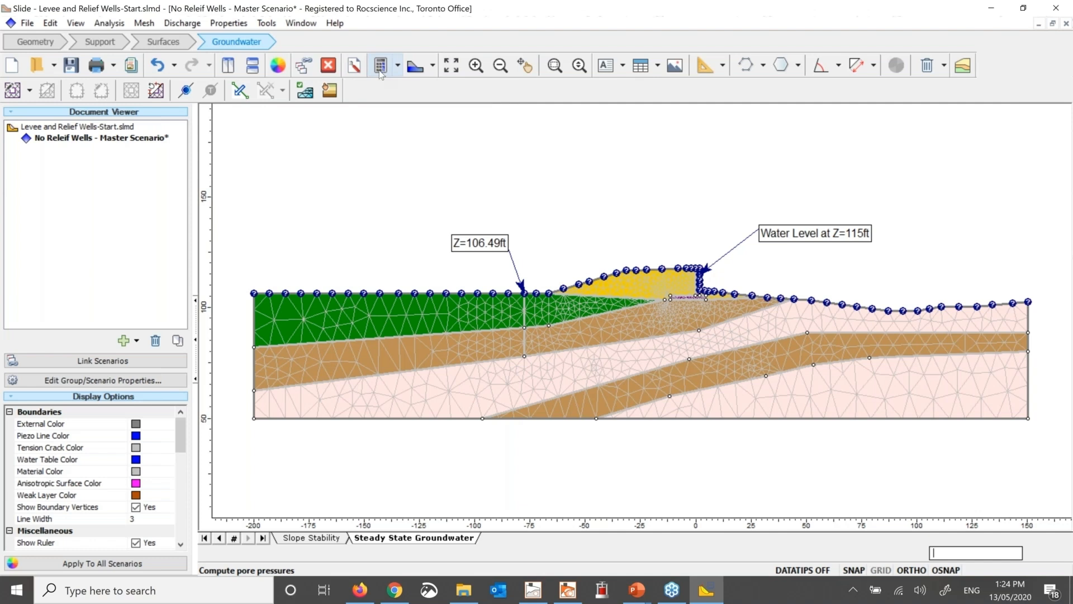
# Return to the slope stability surfaces stage, save the scenario and start the slope stability computation.
pyautogui.click(177, 43)
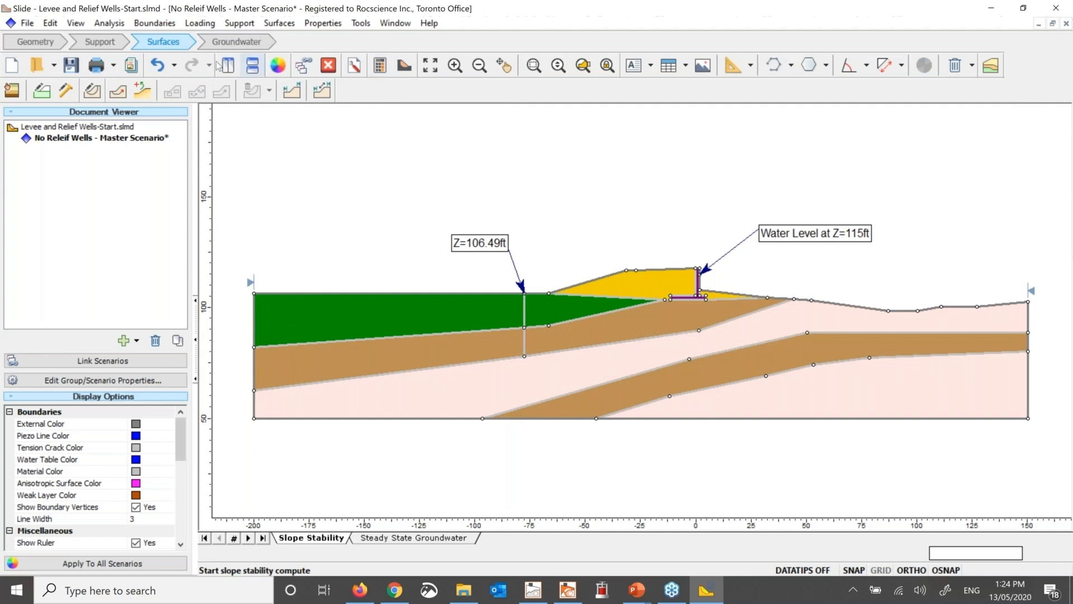
pyautogui.click(380, 66)
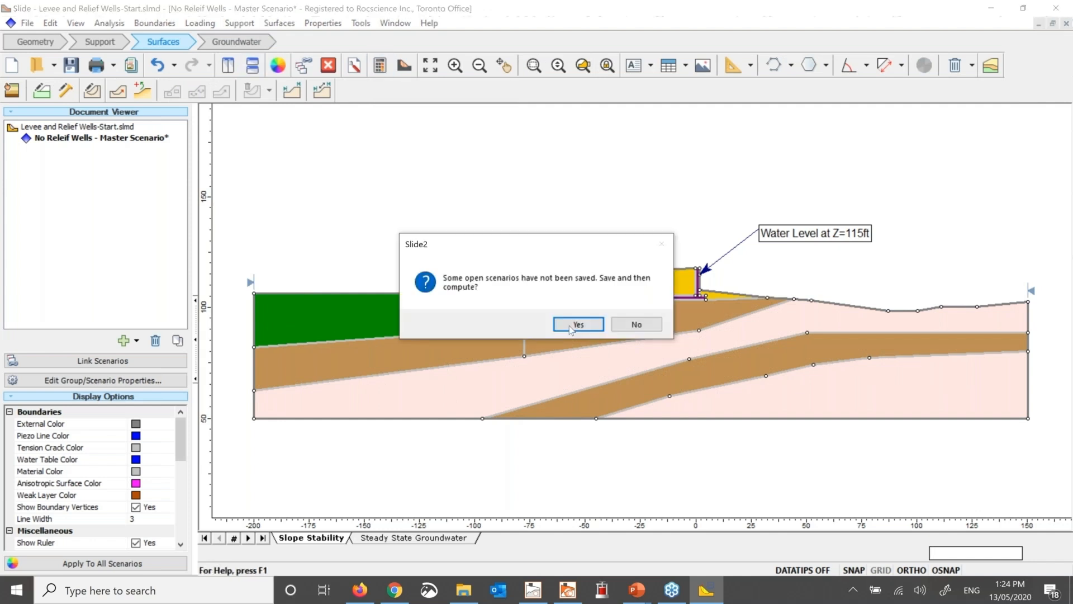
pyautogui.click(577, 324)
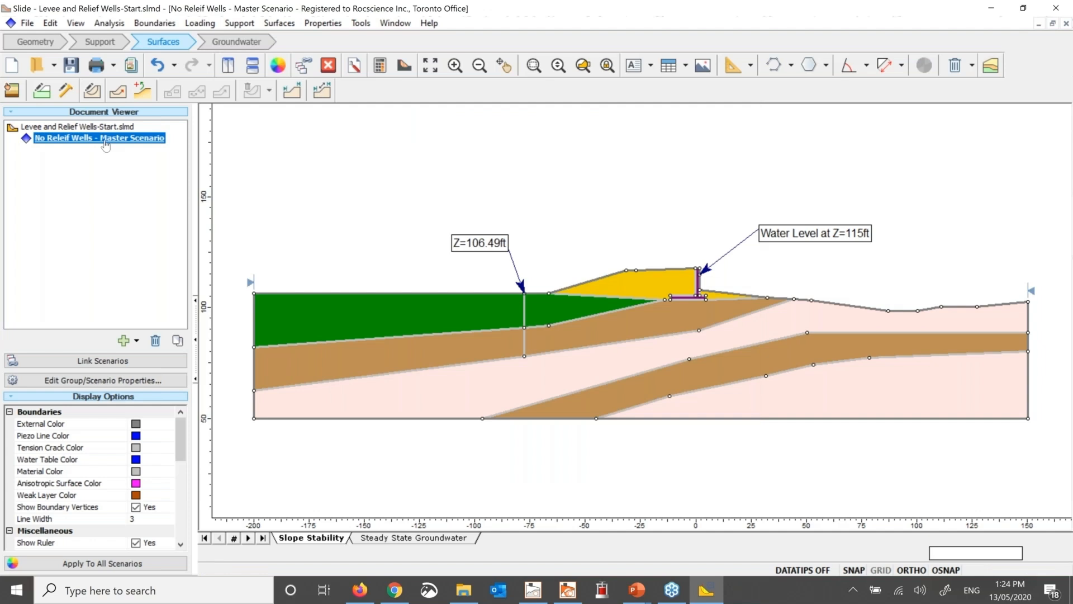
# Apply a total head of 115 ft along the water side from the wall to the model's far edge, and save and compute the scenario.
pyautogui.click(236, 42)
pyautogui.moveTo(887, 269); pyautogui.dragTo(728, 255)
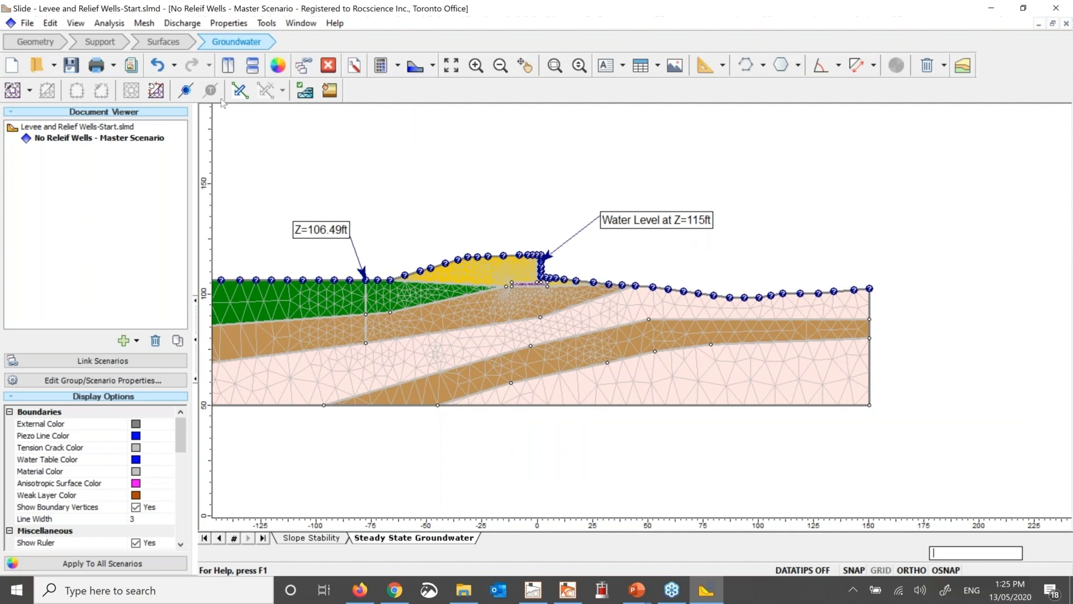
pyautogui.click(187, 90)
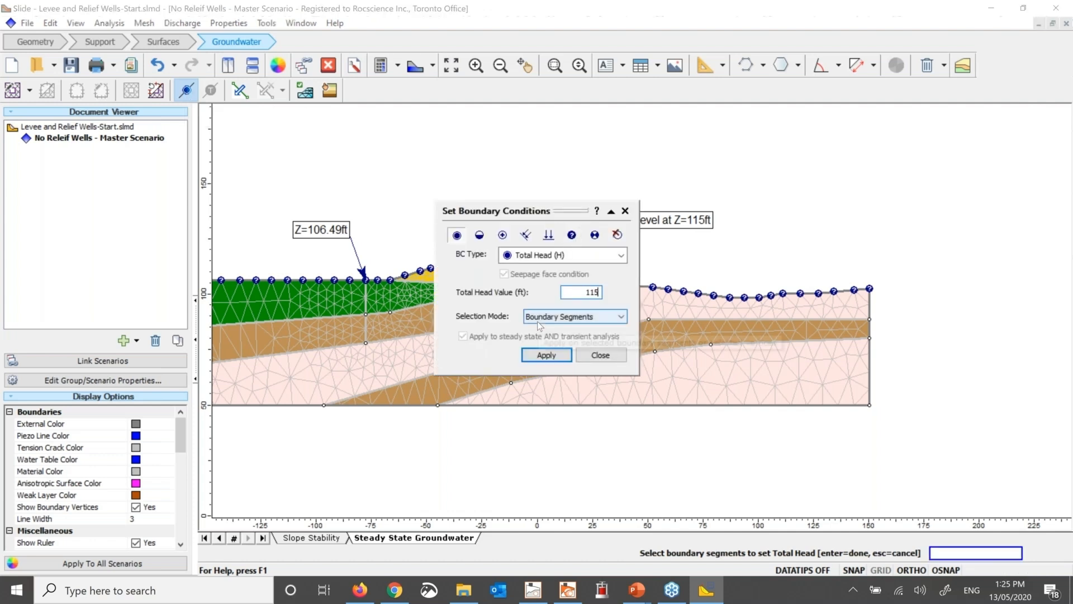
pyautogui.moveTo(620, 209); pyautogui.dragTo(961, 112)
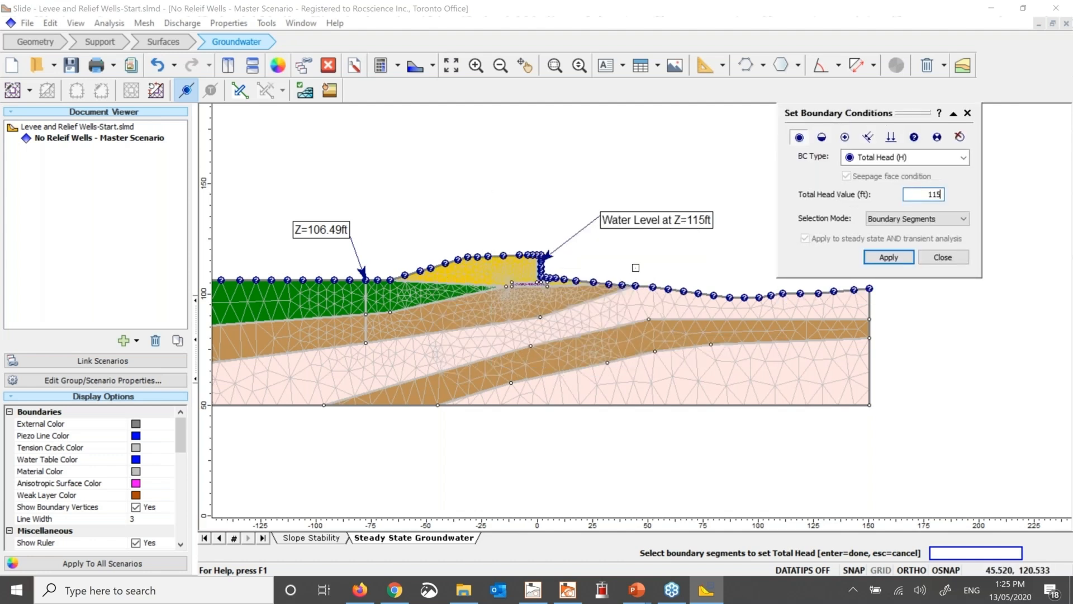
pyautogui.scroll(1, 621, 319)
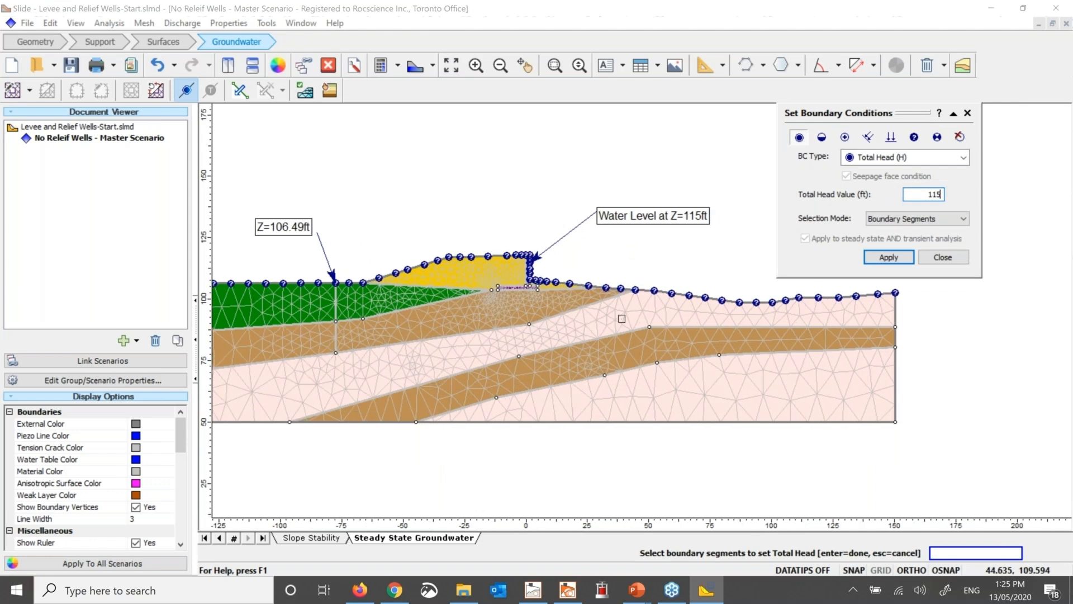
pyautogui.scroll(3, 622, 318)
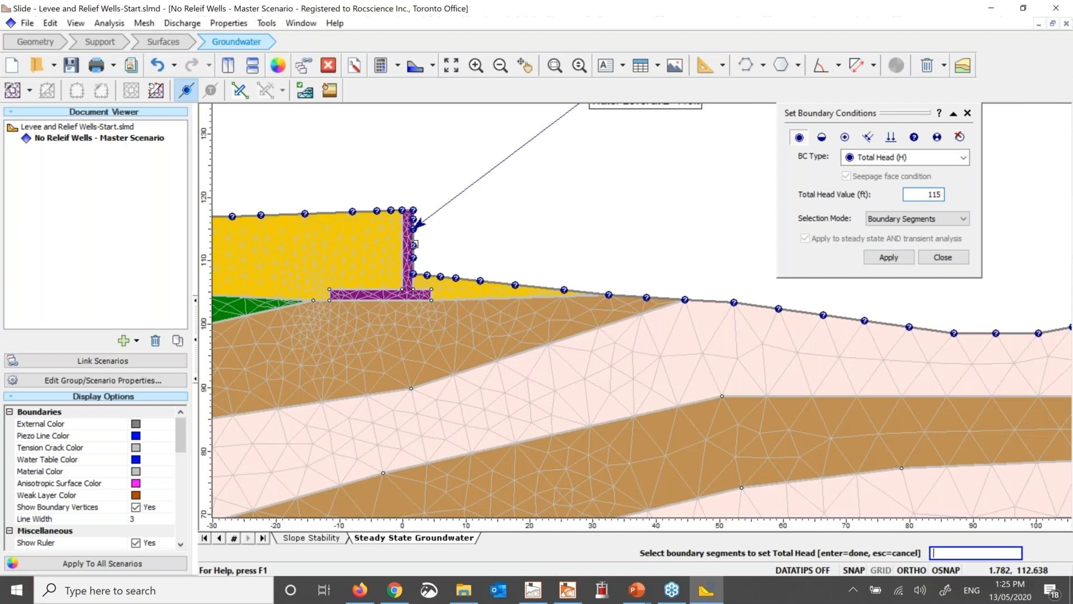
pyautogui.scroll(-6, 546, 326)
pyautogui.moveTo(617, 275); pyautogui.dragTo(646, 301)
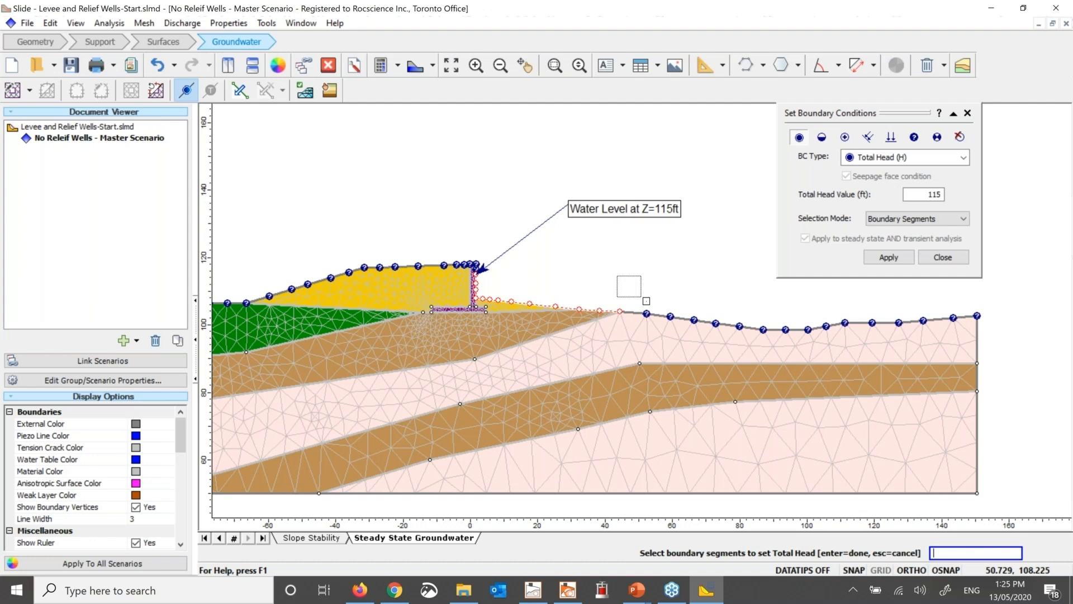
pyautogui.click(888, 258)
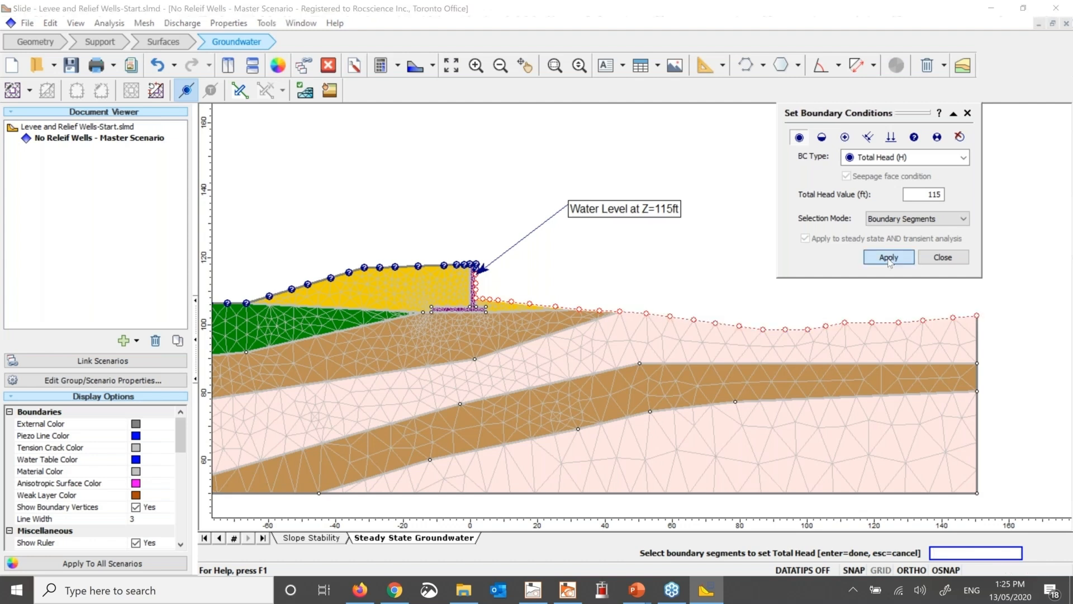
pyautogui.click(889, 258)
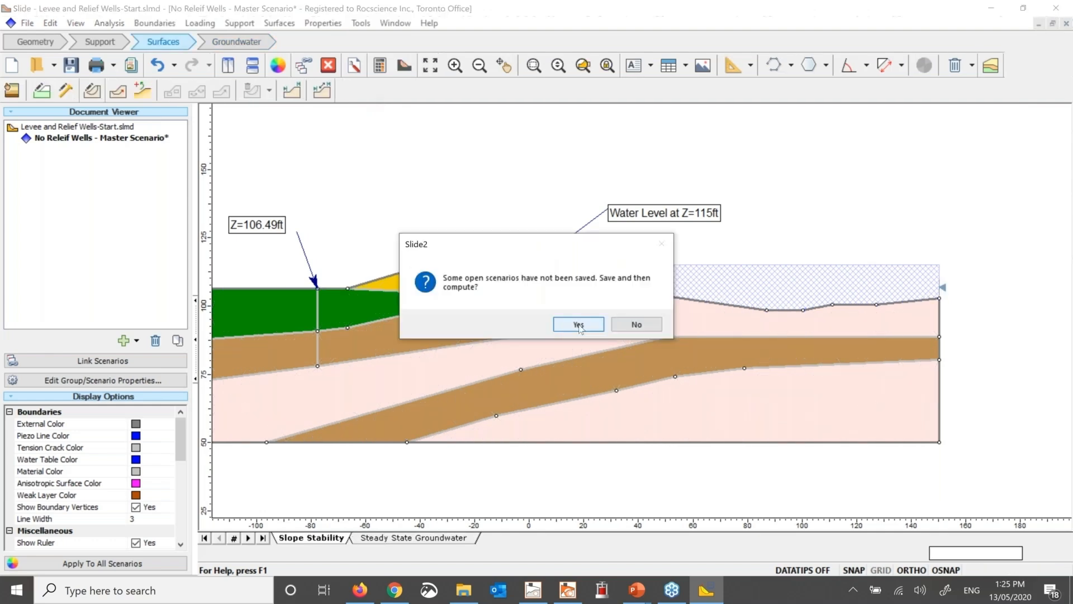
pyautogui.click(579, 326)
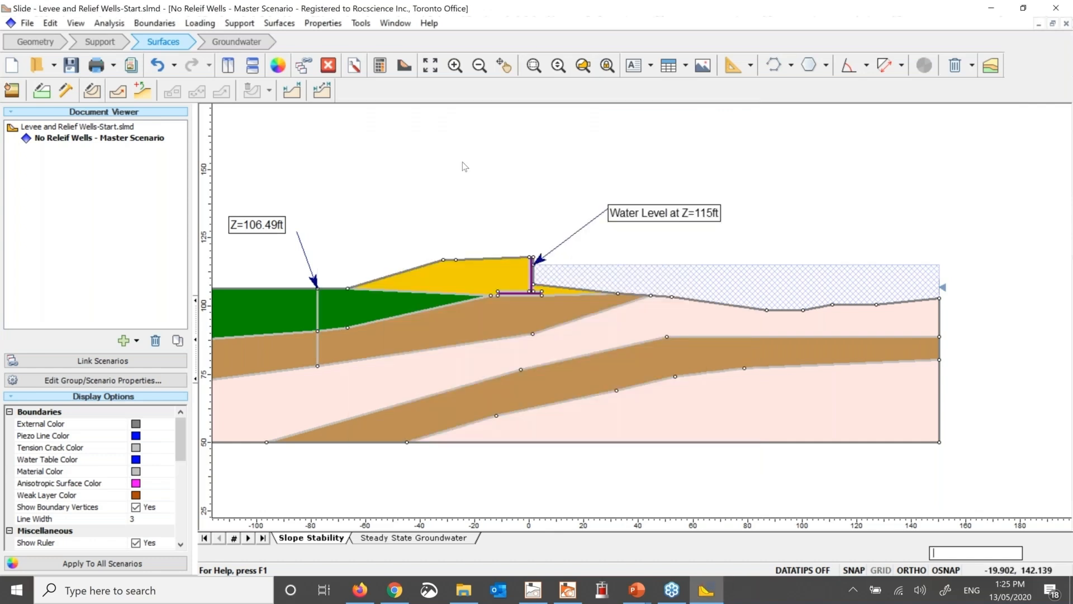
# Check the computed results of the scenario without wells, and add a scenario named Relief wells to the group in the model.
pyautogui.click(403, 66)
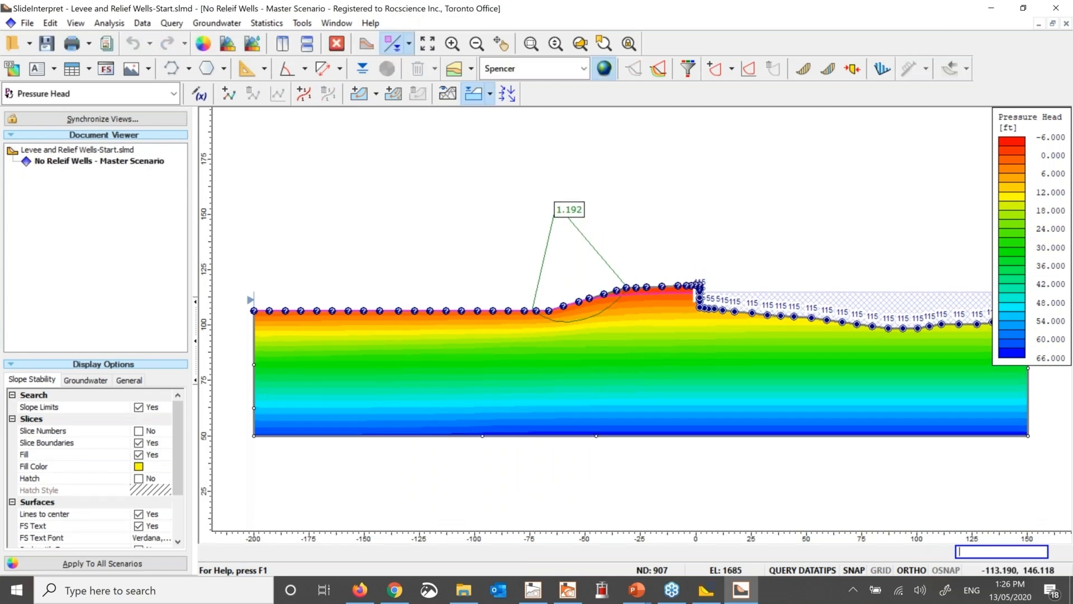
pyautogui.click(366, 44)
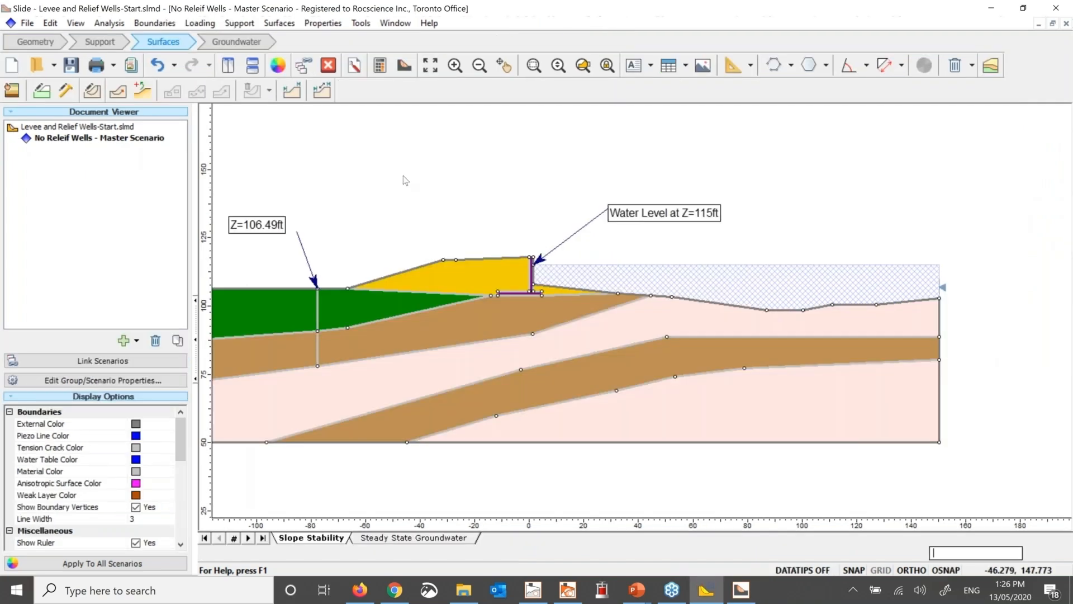
pyautogui.rightClick(119, 138)
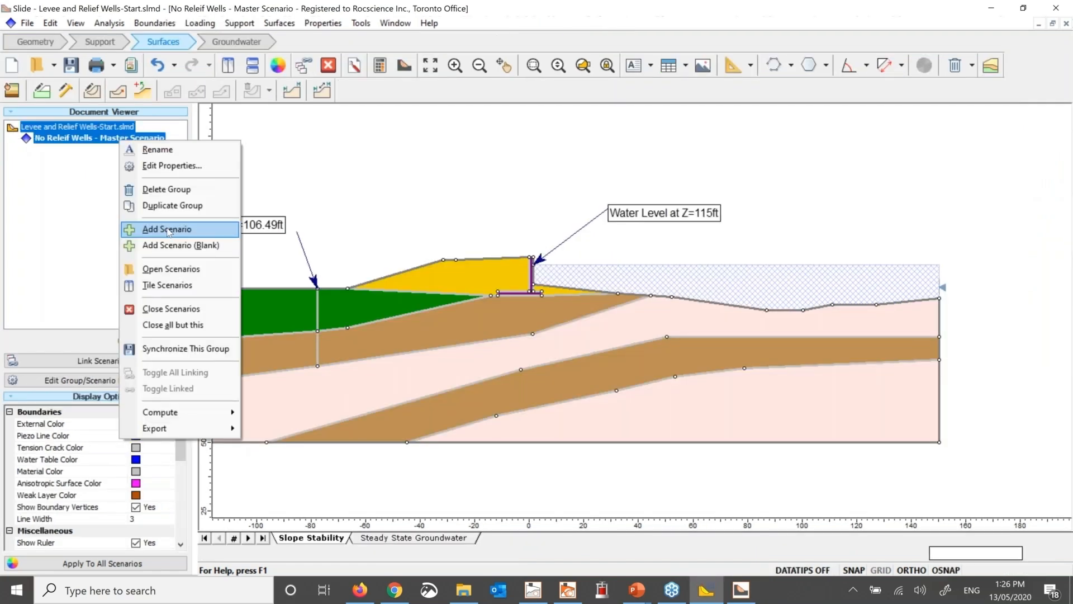
pyautogui.click(167, 229)
pyautogui.write('Relief wells')
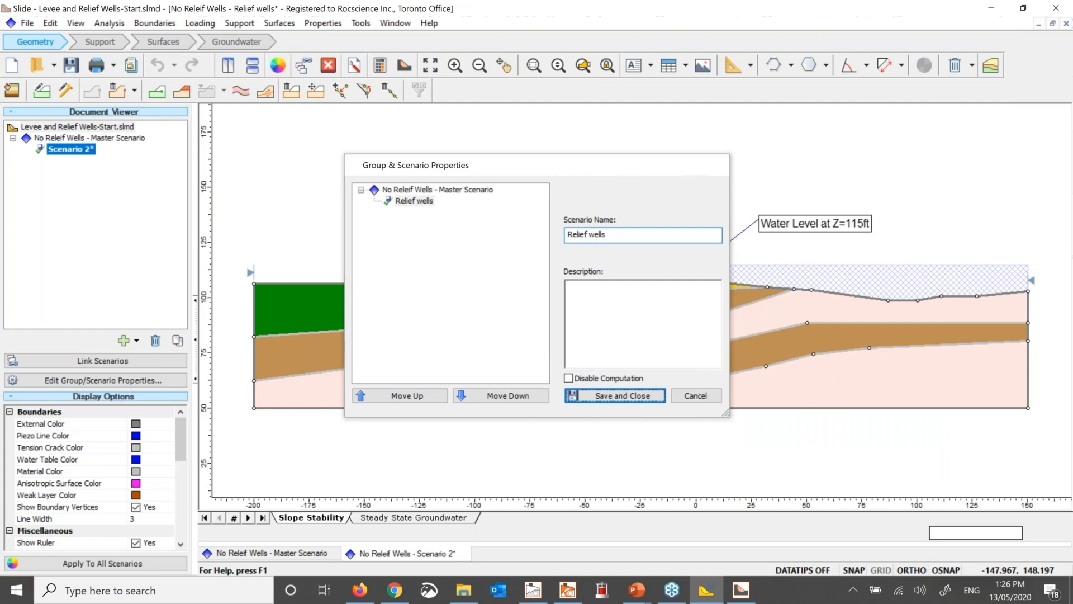
# In the steady state groundwater model, apply a total head of 106.49 ft along the relief well line within the brown soil layer.
pyautogui.click(430, 519)
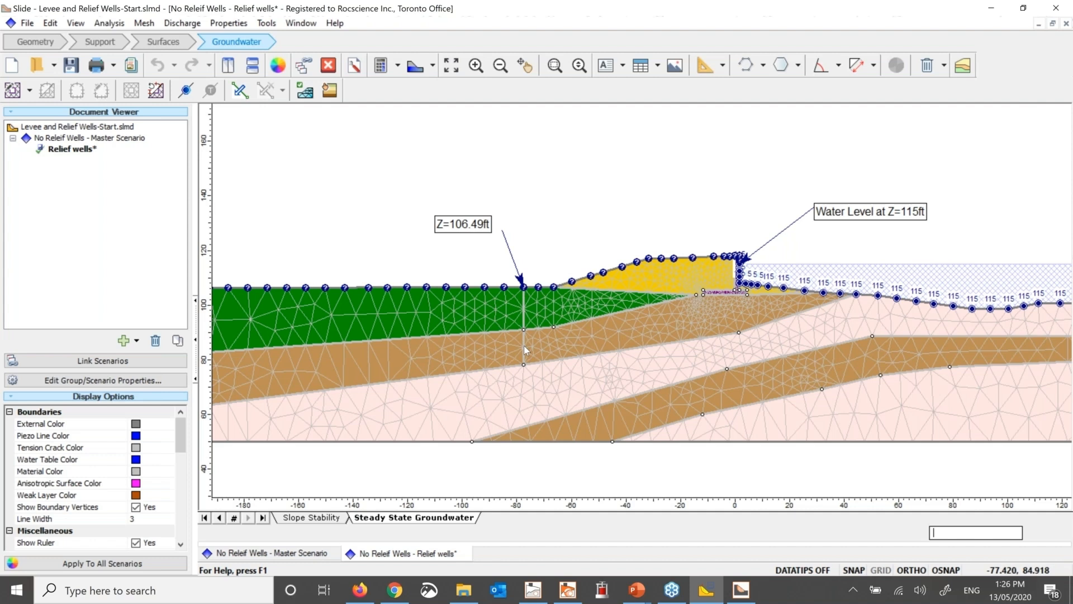
pyautogui.click(186, 90)
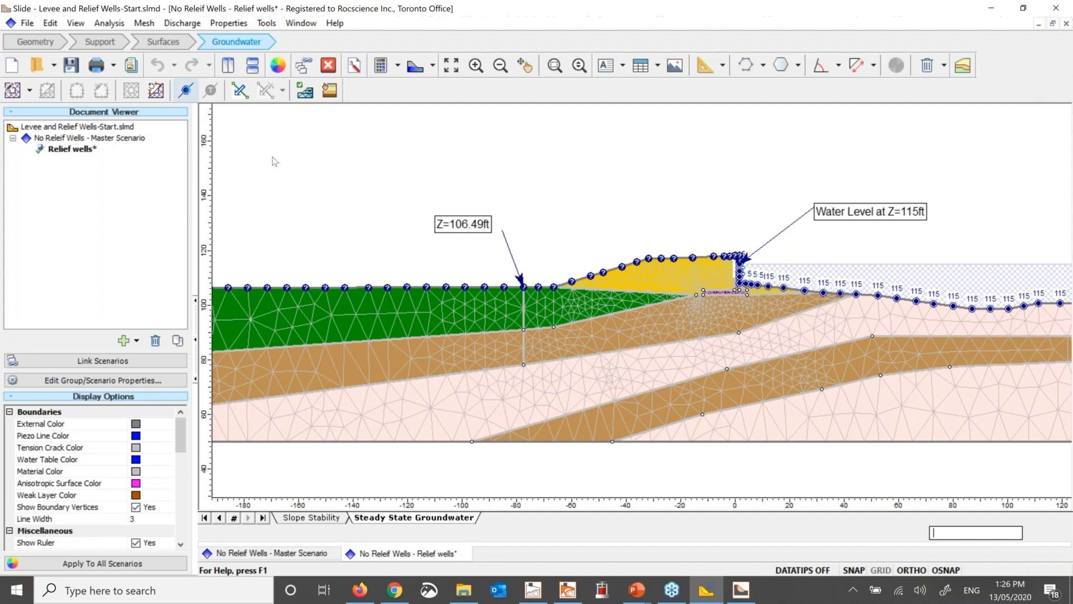
pyautogui.rightClick(525, 347)
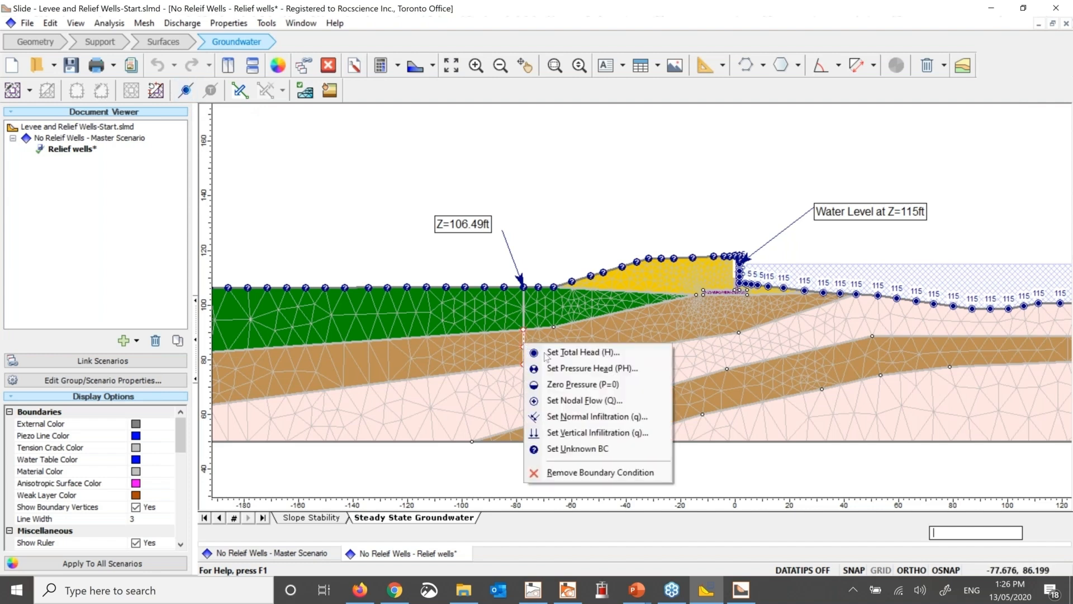
pyautogui.click(571, 354)
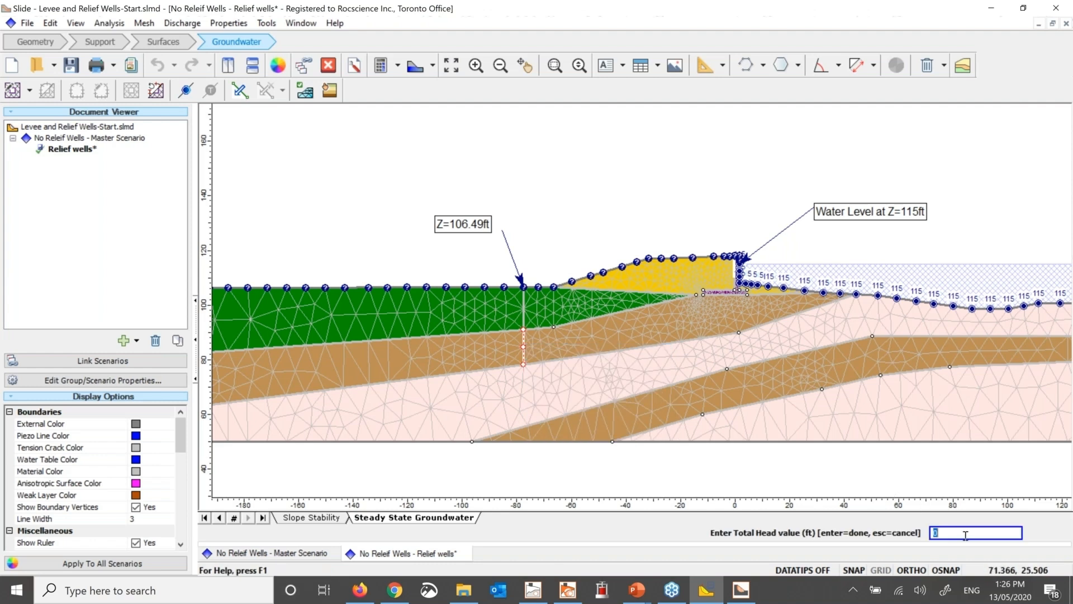
pyautogui.write('106.49')
pyautogui.press('Return')
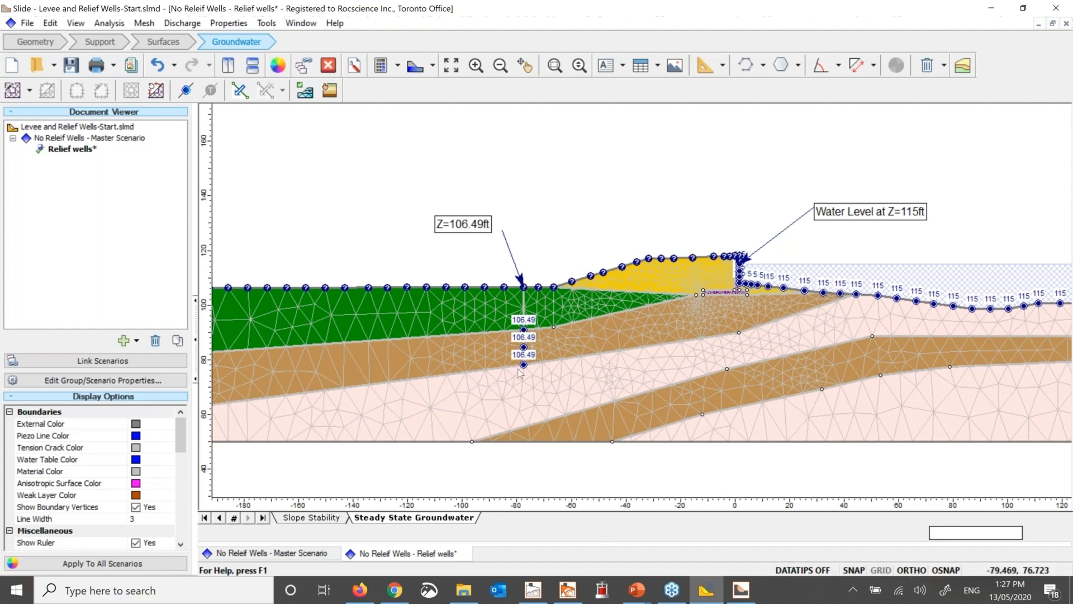
# Return to the slope stability surfaces stage, then save and compute the Relief wells scenario.
pyautogui.click(163, 42)
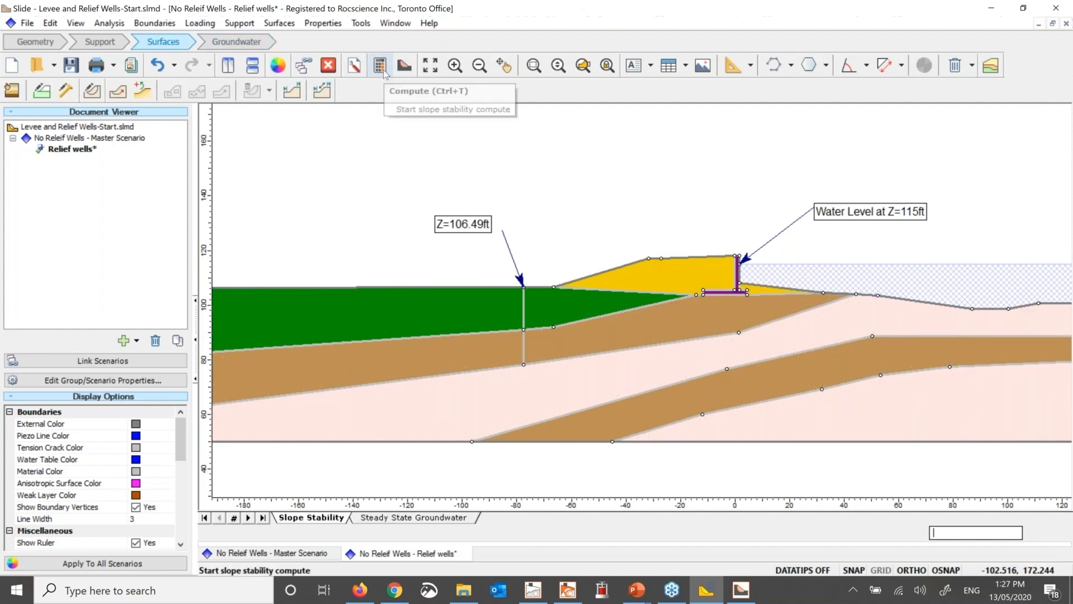
pyautogui.click(382, 68)
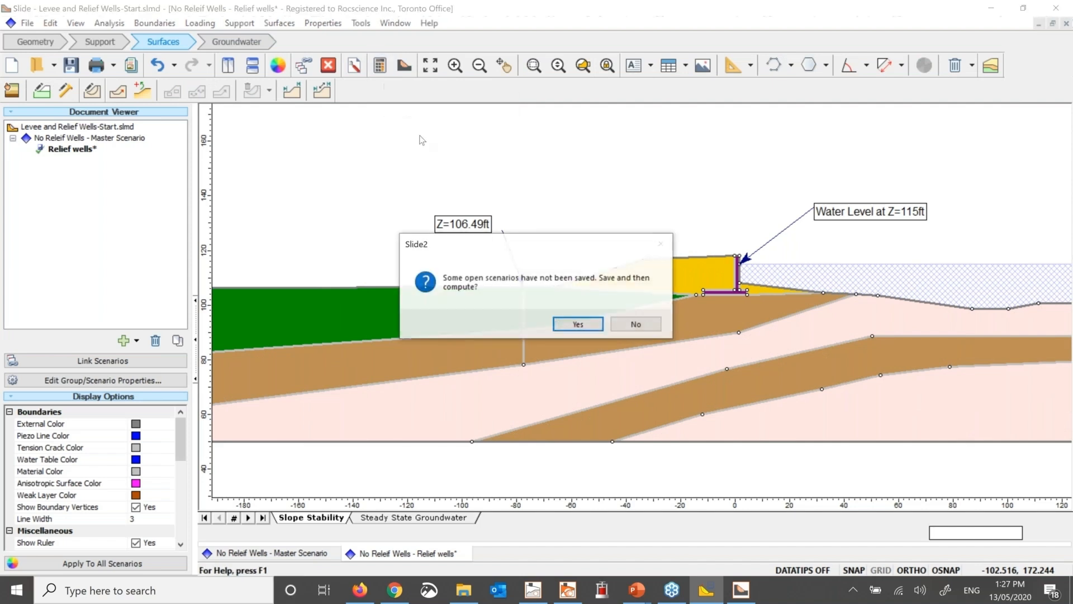
pyautogui.click(579, 324)
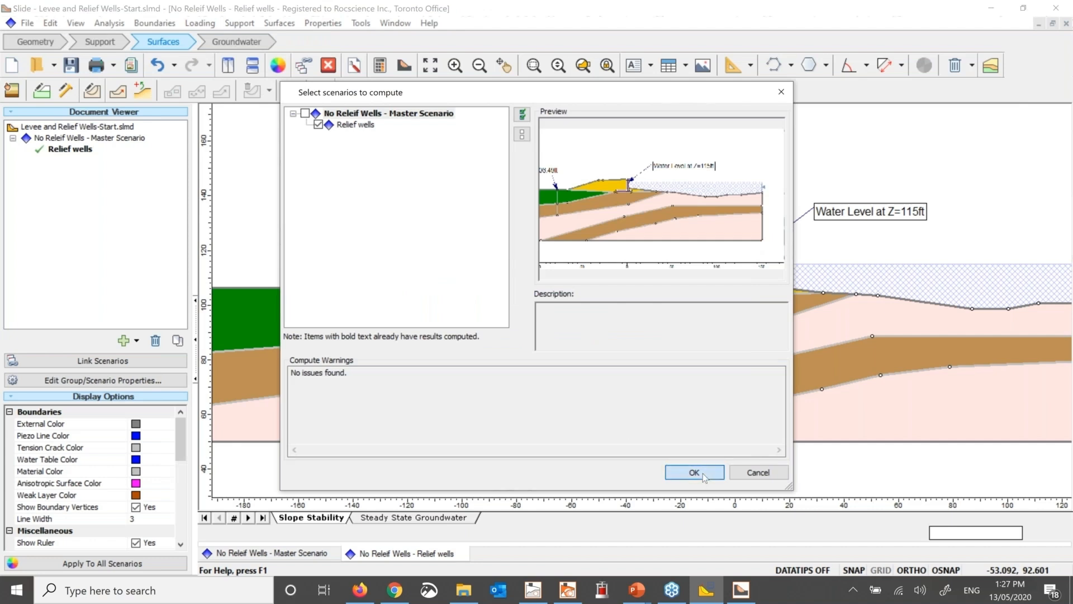
pyautogui.click(702, 473)
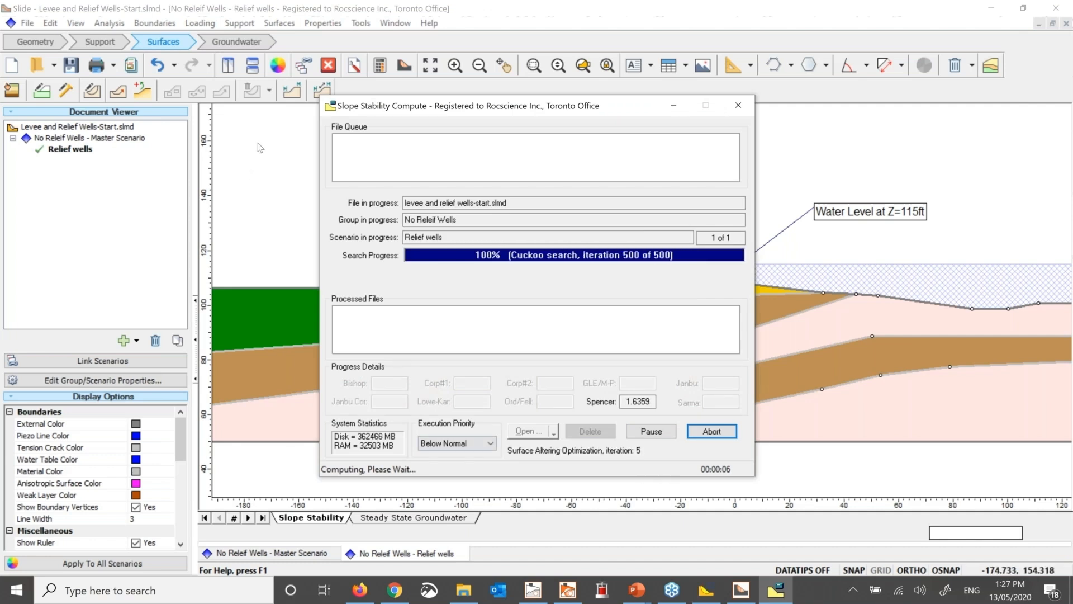
# Open the Relief wells results and tile both scenarios side by side with synchronized views focused on the levee slope.
pyautogui.click(404, 66)
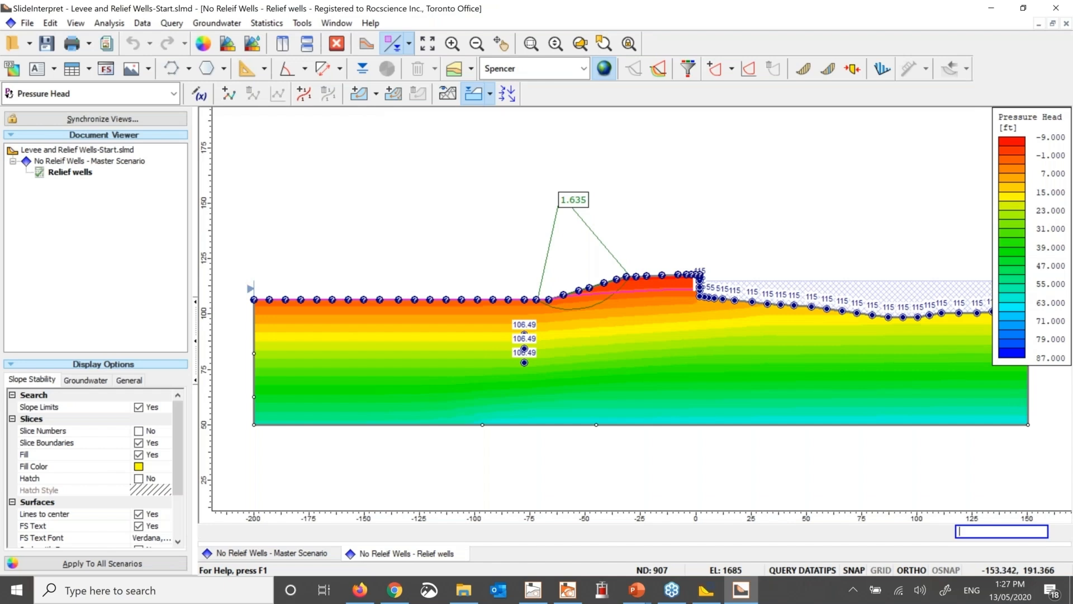
pyautogui.click(283, 44)
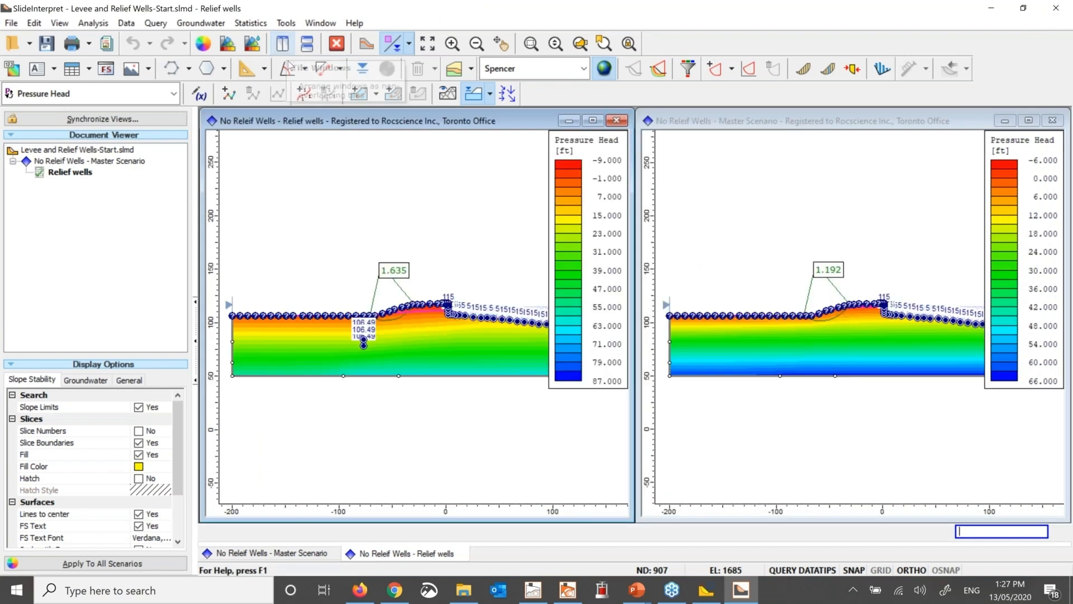
pyautogui.click(581, 45)
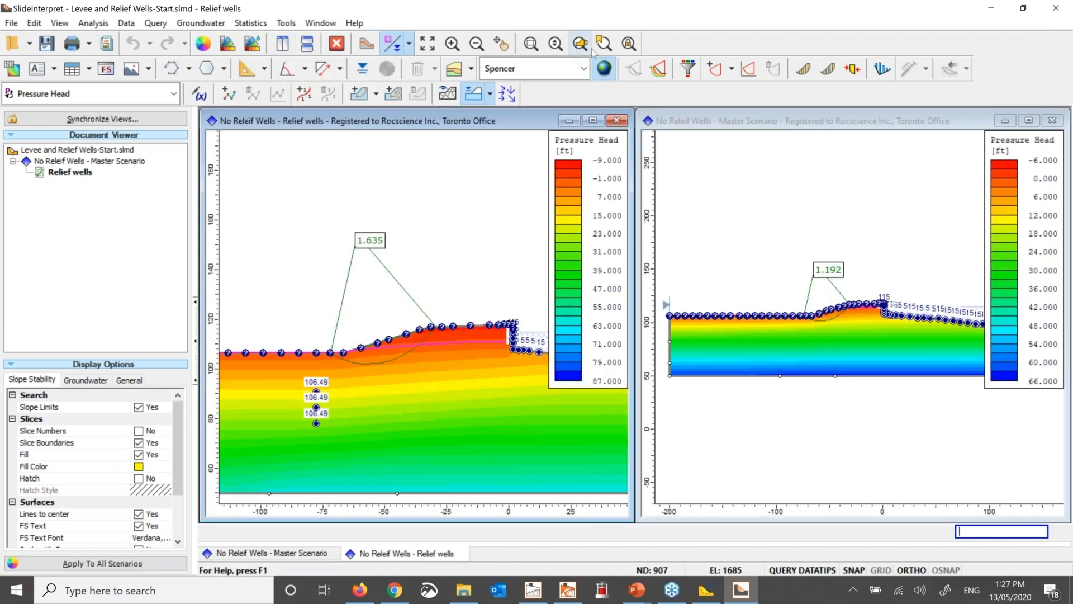
pyautogui.click(629, 44)
pyautogui.scroll(1, 415, 304)
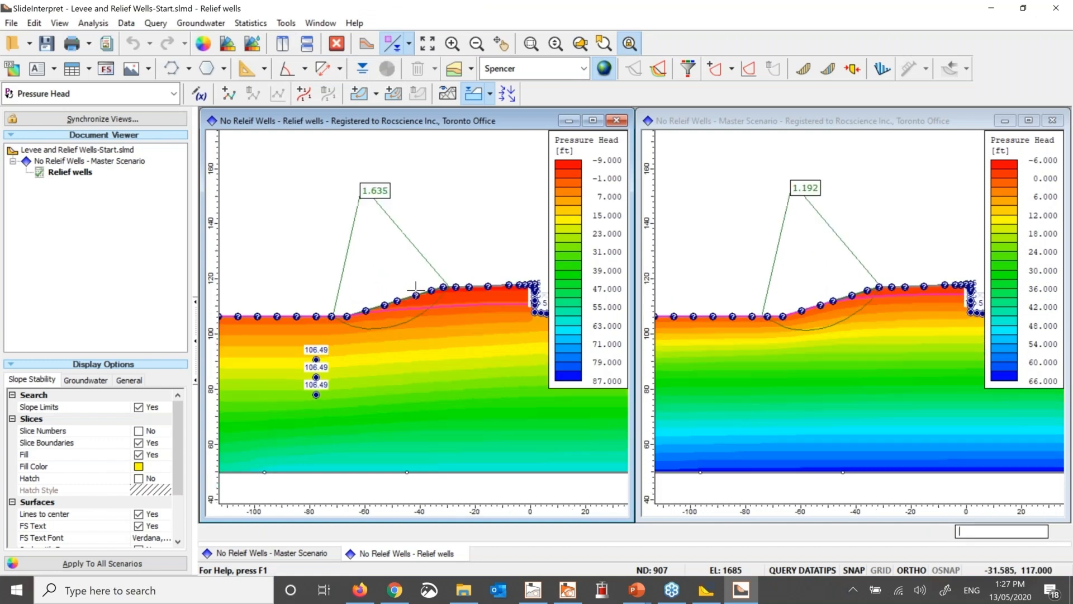
# Display total head contours in both the Relief wells and Master Scenario result views.
pyautogui.click(108, 95)
pyautogui.click(83, 123)
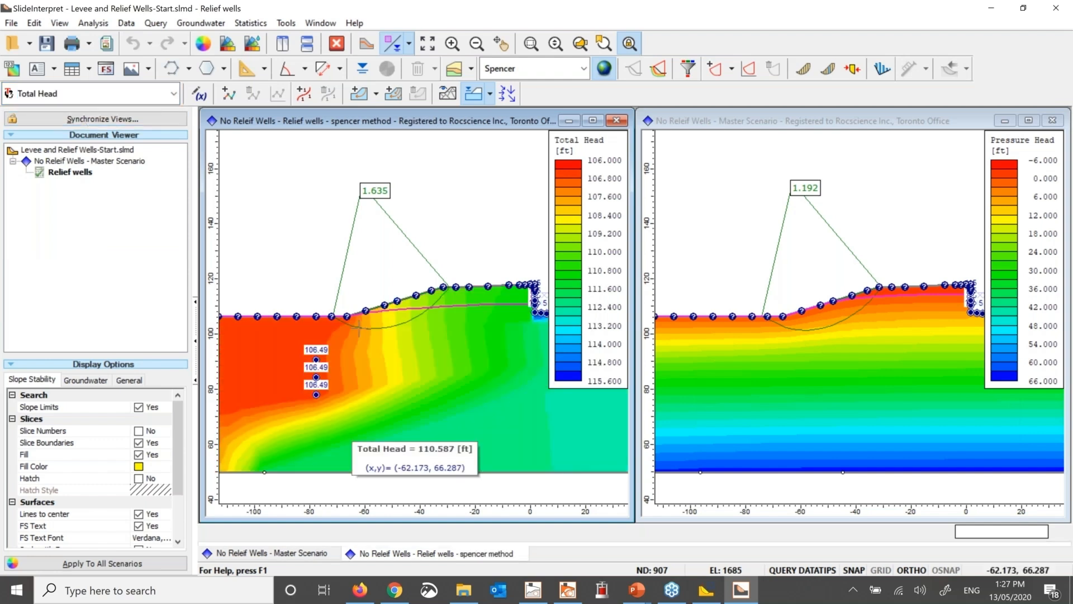
pyautogui.click(713, 252)
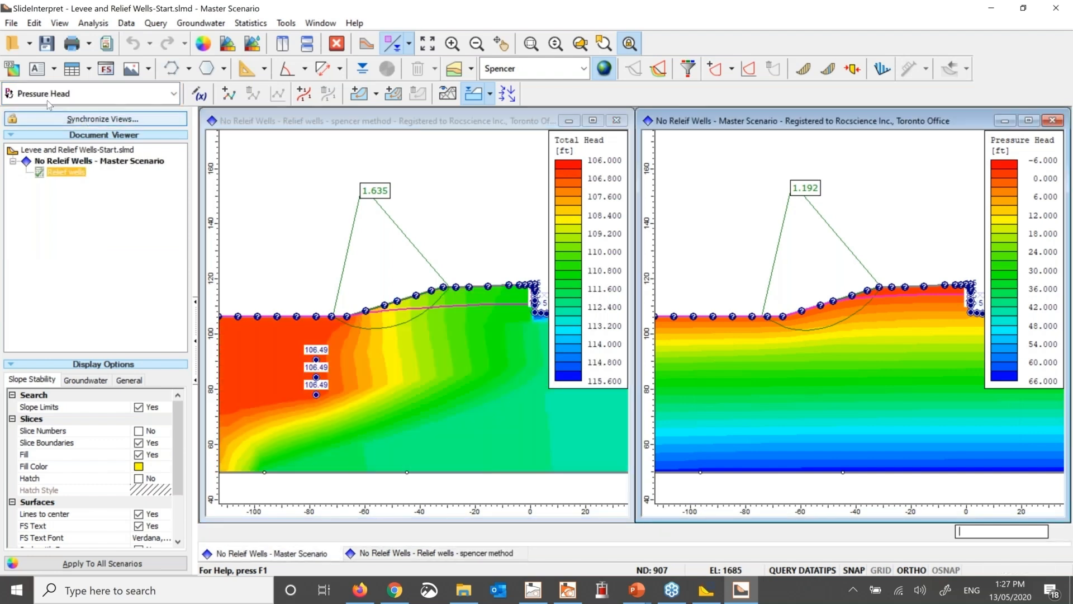
pyautogui.click(48, 100)
pyautogui.click(56, 122)
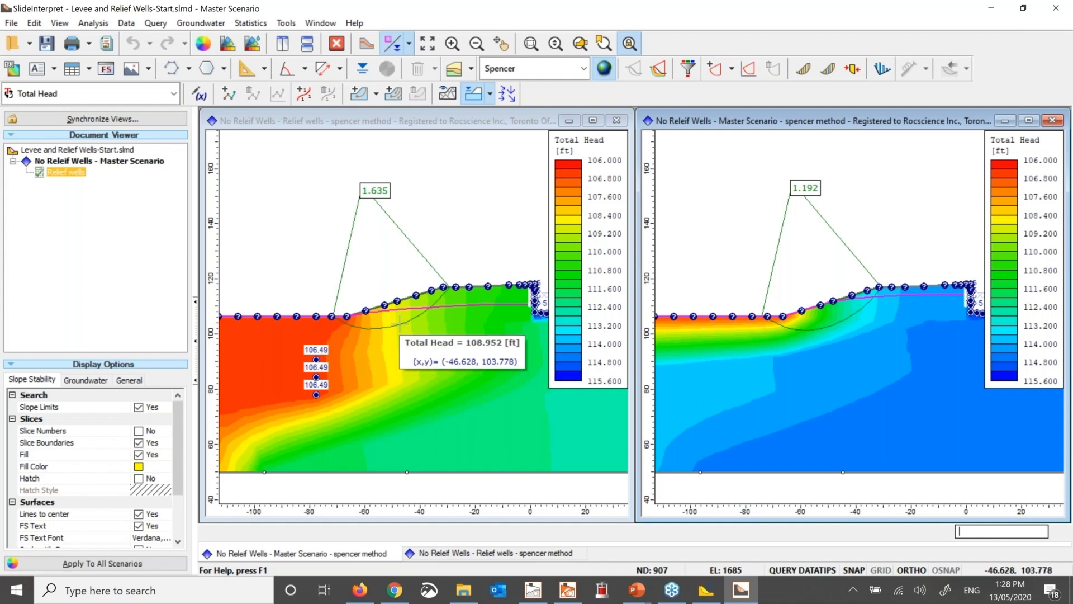
# Try to plot pore pressure values along the slip surface in the tiled scenario results.
pyautogui.click(881, 75)
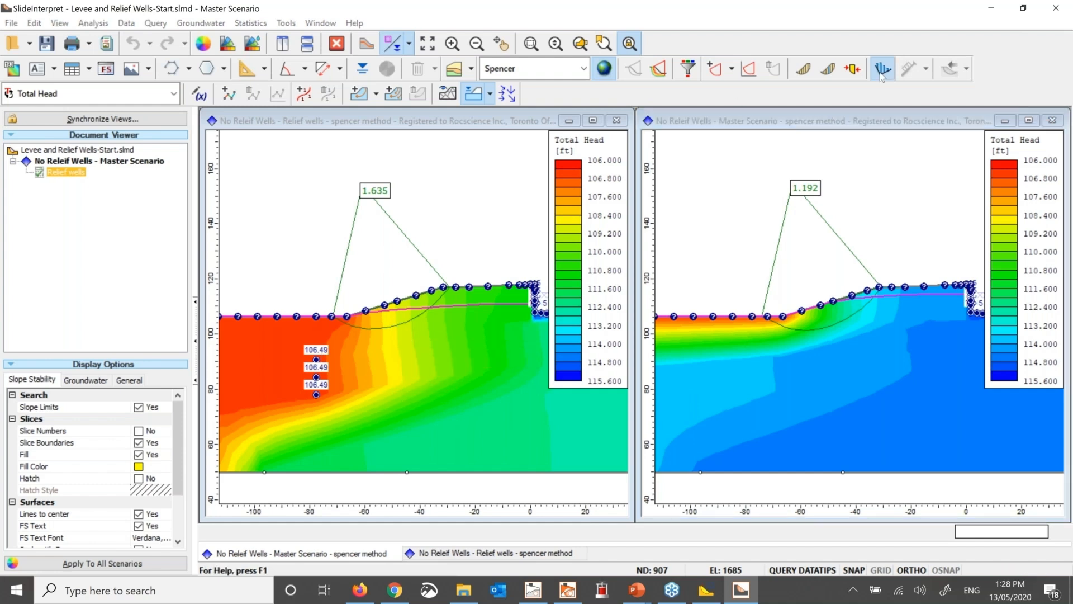
pyautogui.click(373, 160)
pyautogui.click(359, 219)
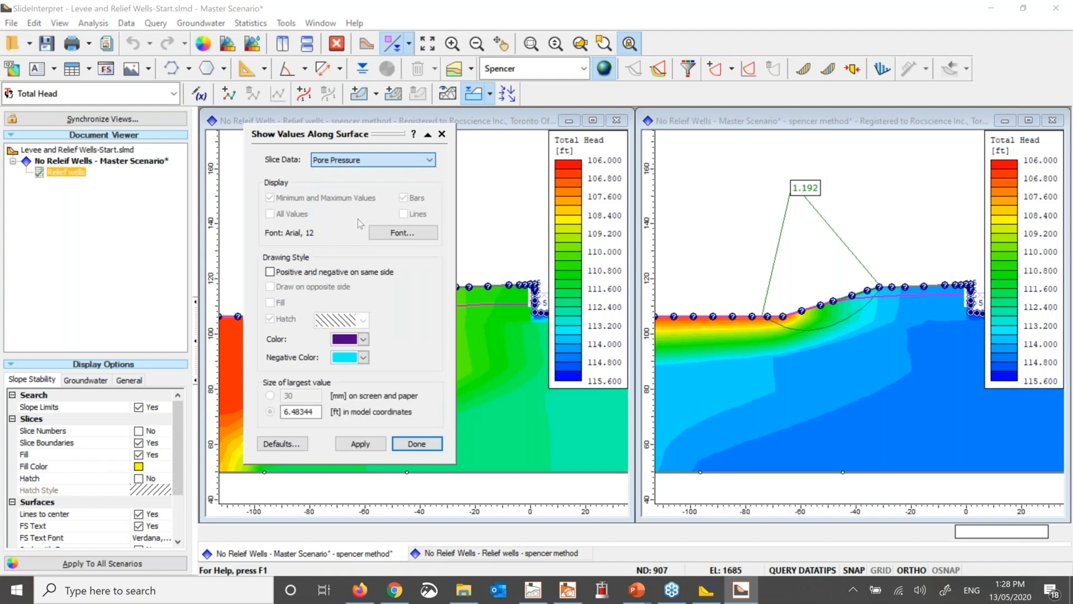
pyautogui.click(505, 230)
pyautogui.click(599, 324)
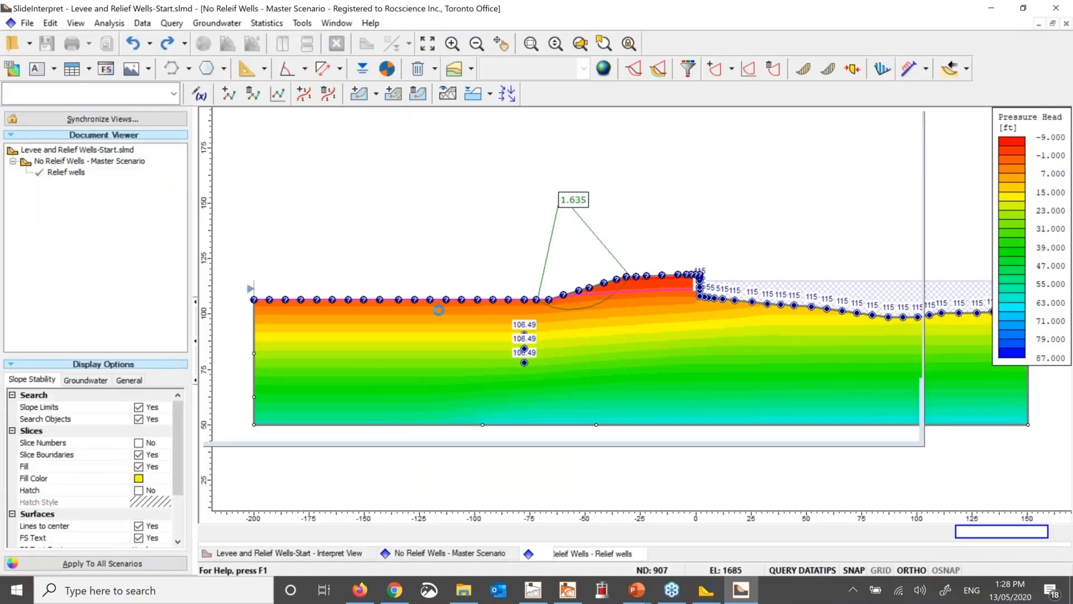
# Show total head contours for the Relief wells scenario and plot pore pressure values along its slip surface.
pyautogui.click(101, 95)
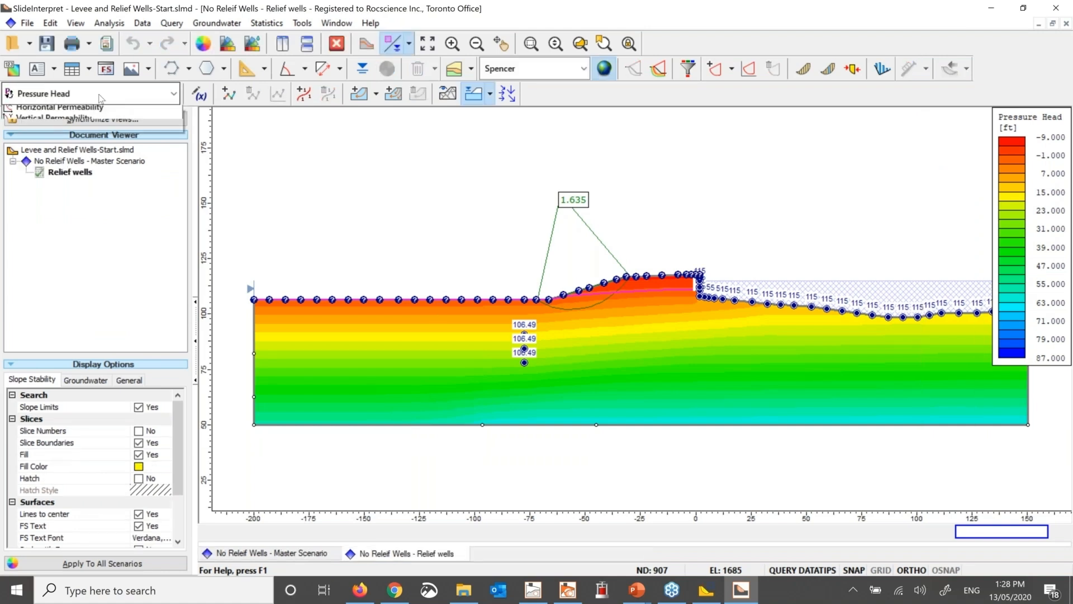
pyautogui.click(182, 170)
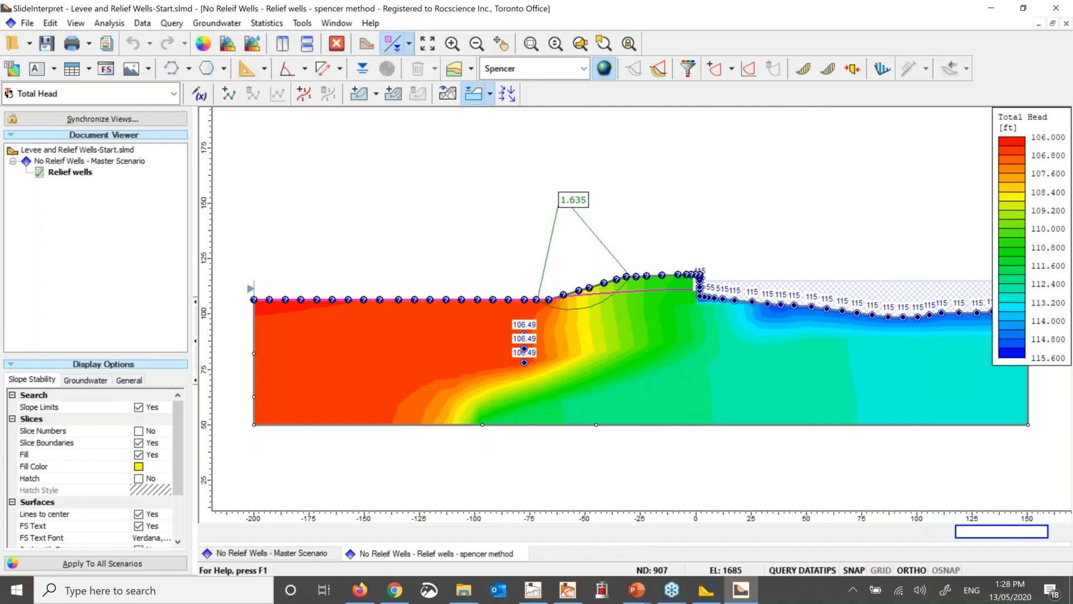
pyautogui.click(882, 69)
pyautogui.click(374, 159)
pyautogui.click(352, 219)
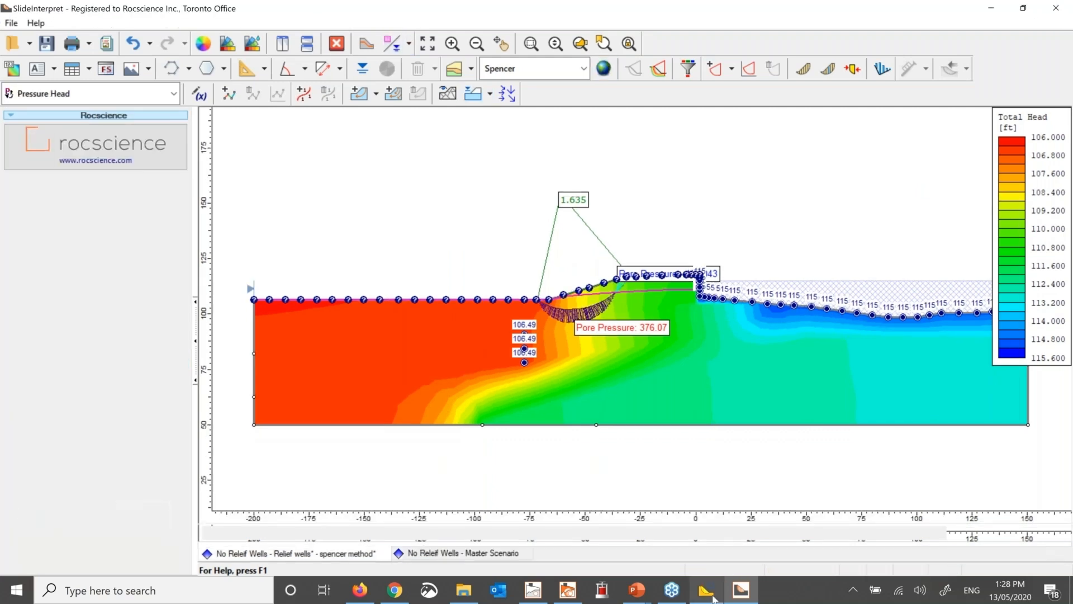
# Close the results viewer and the levee model.
pyautogui.moveTo(713, 599)
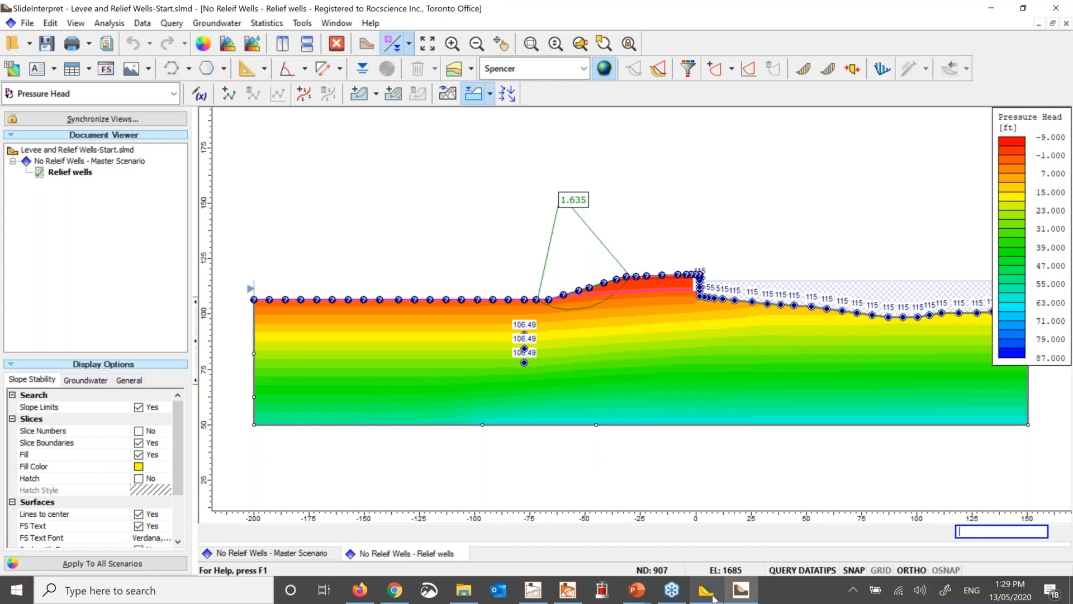
pyautogui.click(1065, 16)
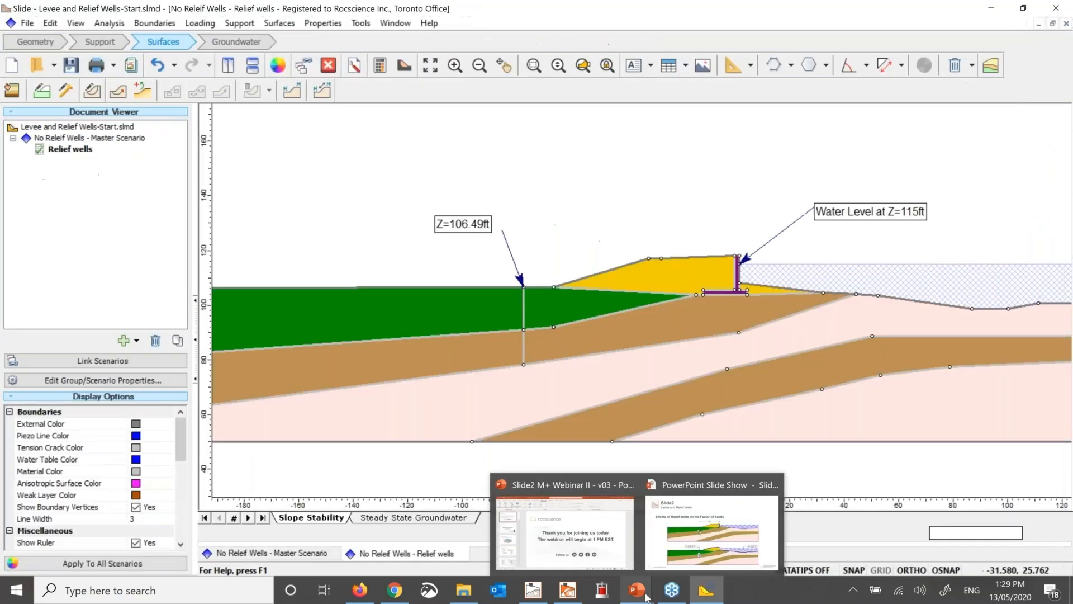
pyautogui.click(1060, 9)
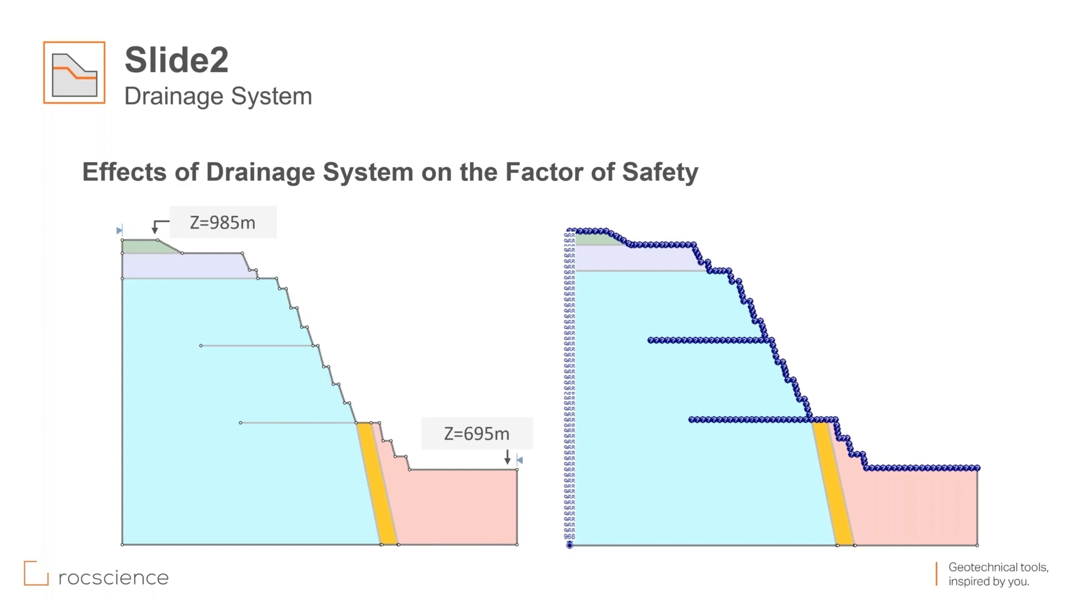
# Switch to File Explorer and open the Open Pit Mine-Drainage System-Start model from the 4-Drainage System for an Open Pit example folder.
pyautogui.hotkey('alt', 'Tab')
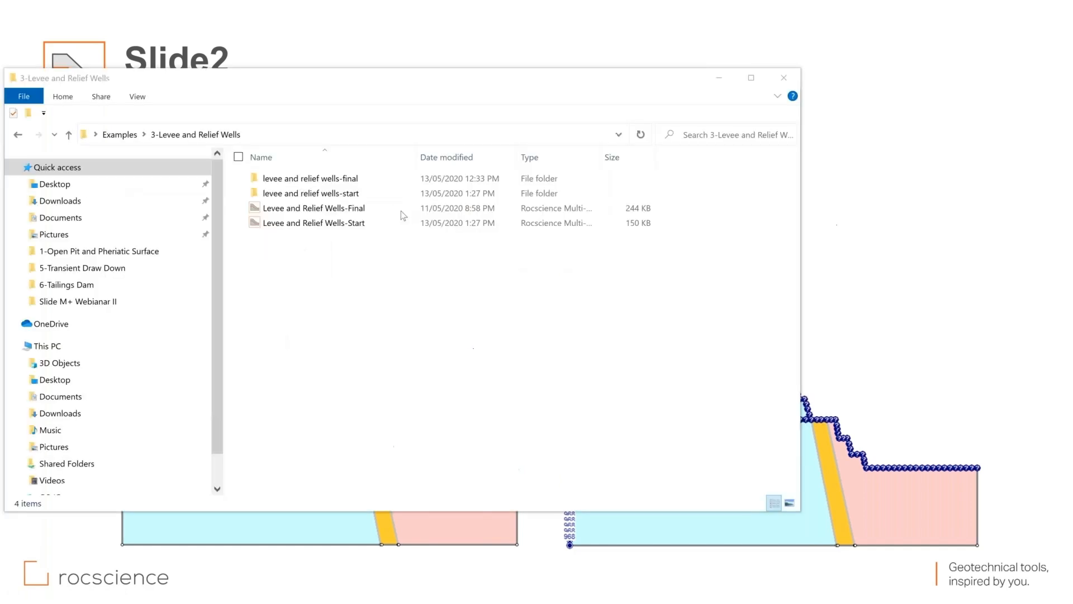
pyautogui.click(120, 135)
pyautogui.doubleClick(369, 226)
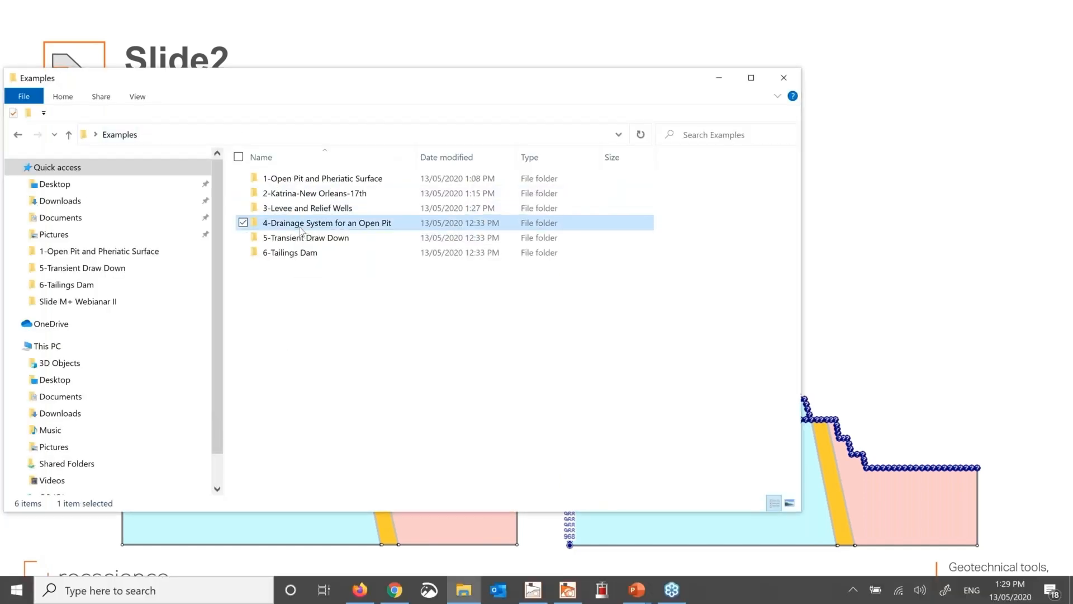
pyautogui.doubleClick(371, 230)
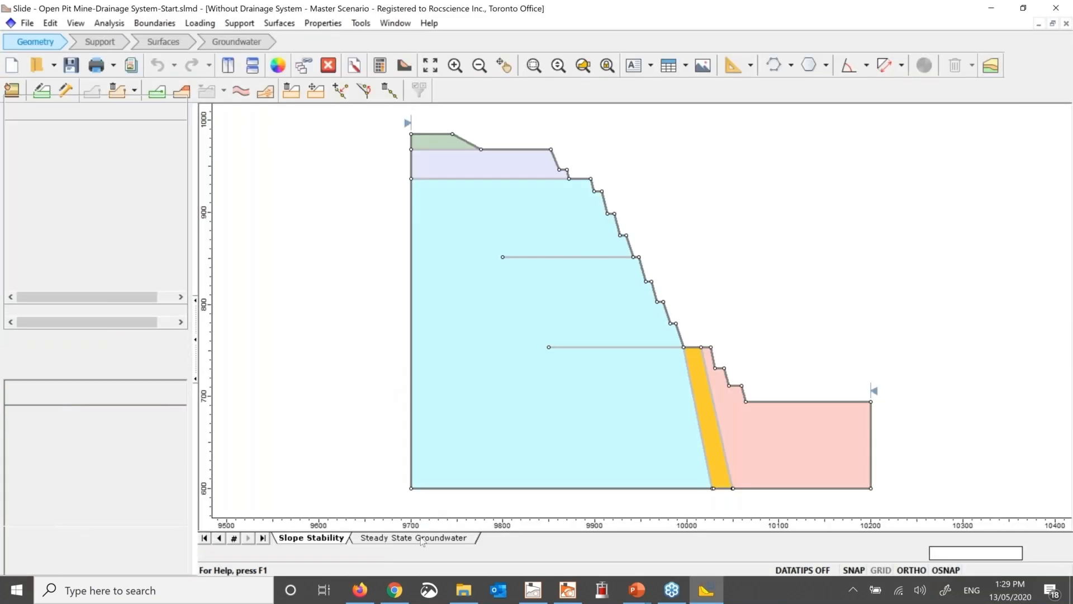
# View the steady state groundwater boundary conditions of the undrained pit slope, and open its results from the slope stability surfaces stage.
pyautogui.click(422, 538)
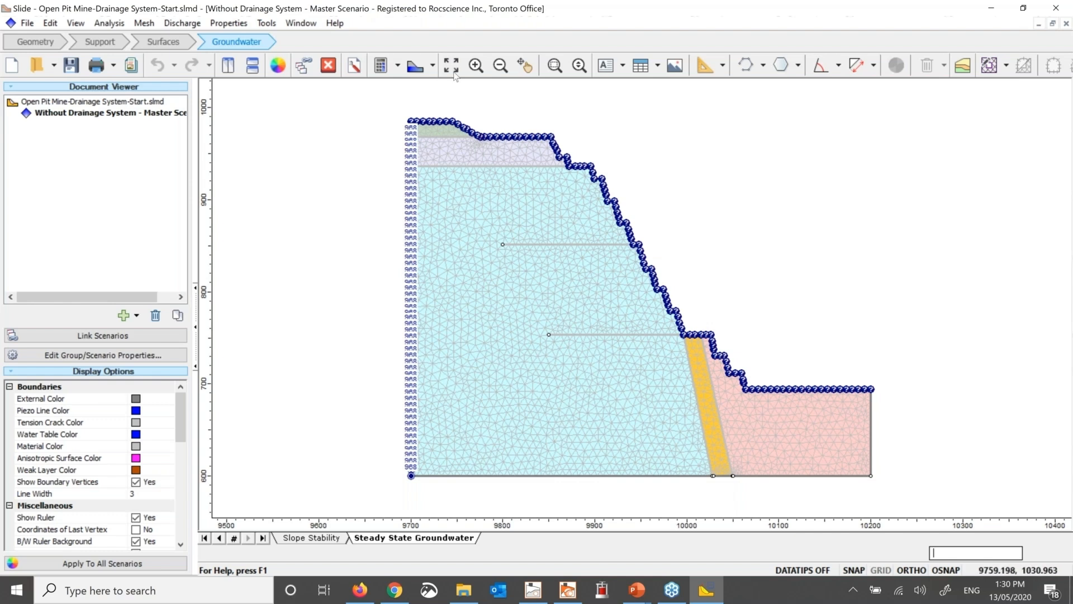
pyautogui.click(179, 43)
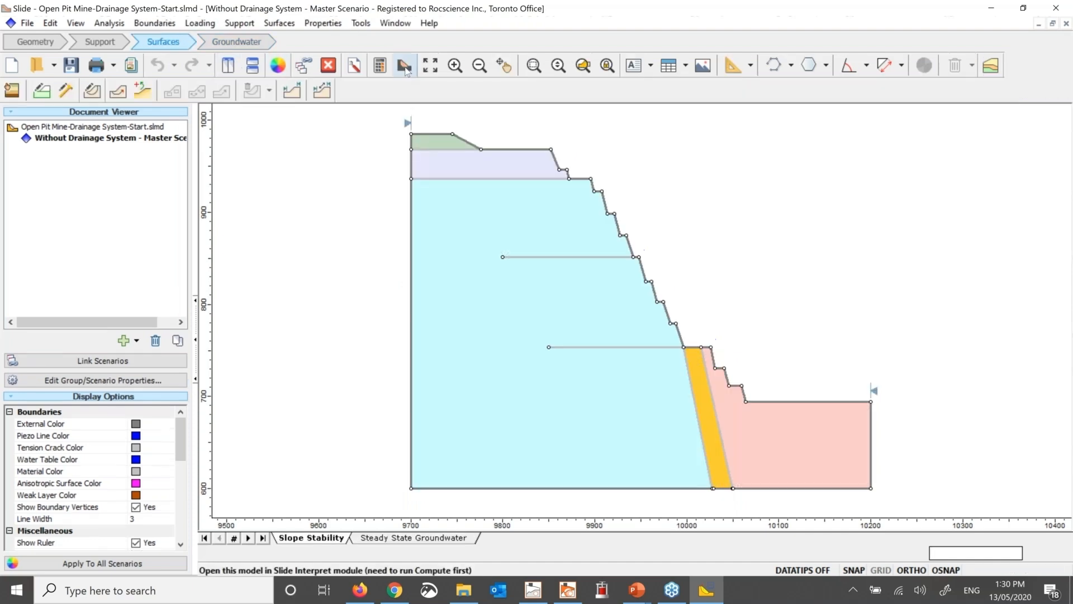
pyautogui.click(406, 67)
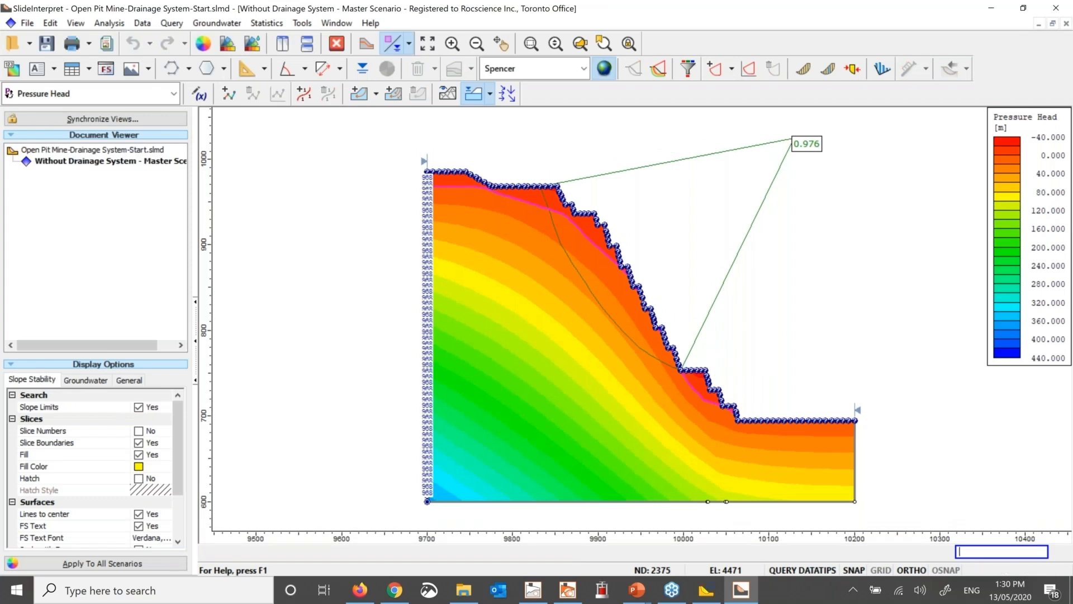
# Hide the steady state boundary condition symbols in the undrained pit results and contour the section by Total Head.
pyautogui.click(82, 379)
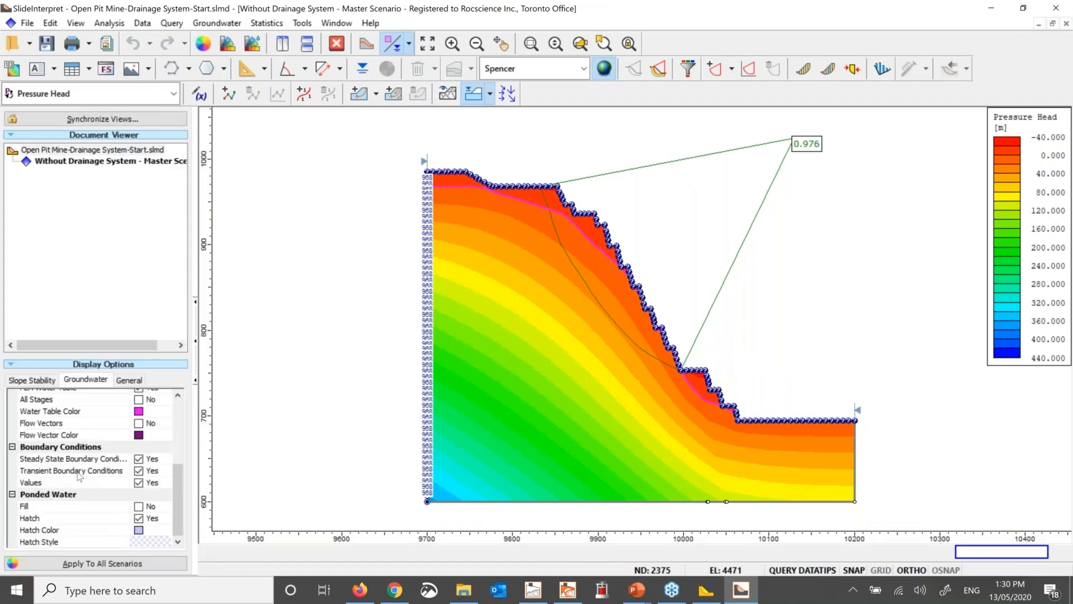
pyautogui.click(140, 462)
pyautogui.click(139, 459)
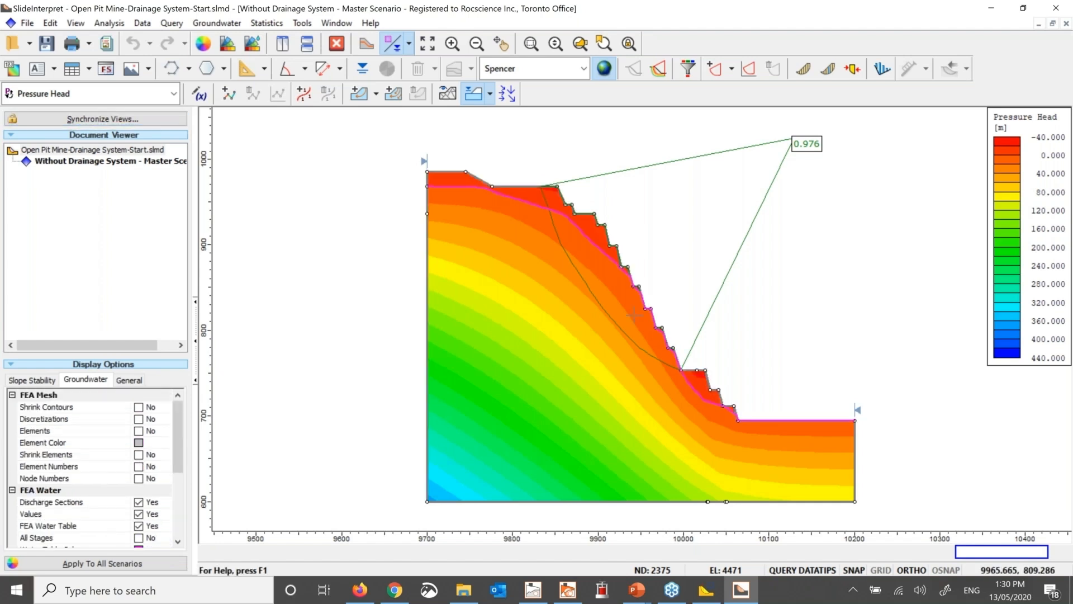
pyautogui.click(174, 94)
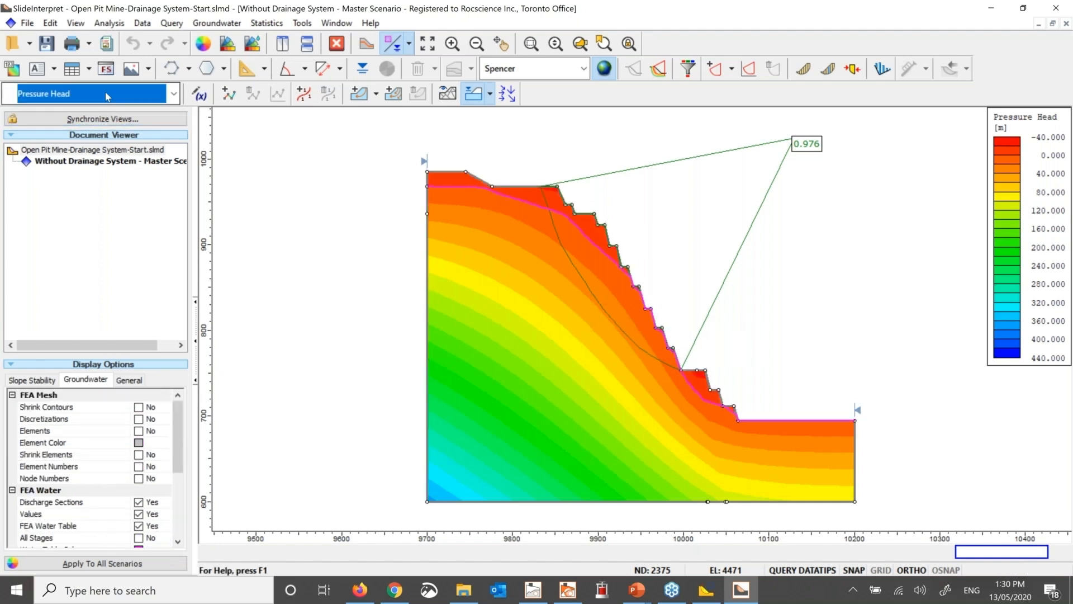
pyautogui.click(39, 119)
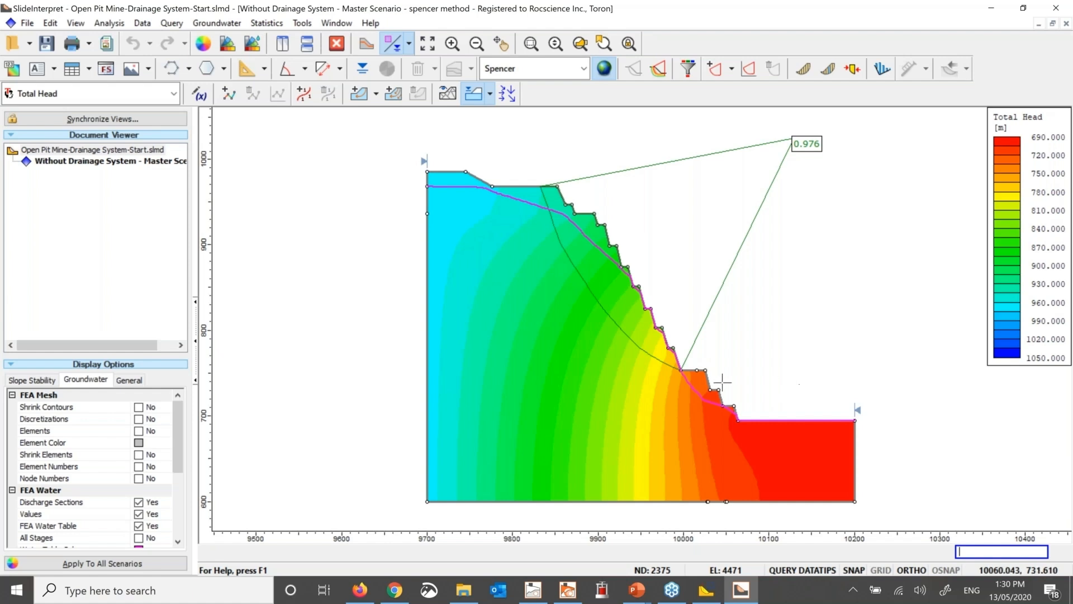
# Return to the model and add a scenario named "With Drians" under the Without Drainage System group.
pyautogui.click(366, 45)
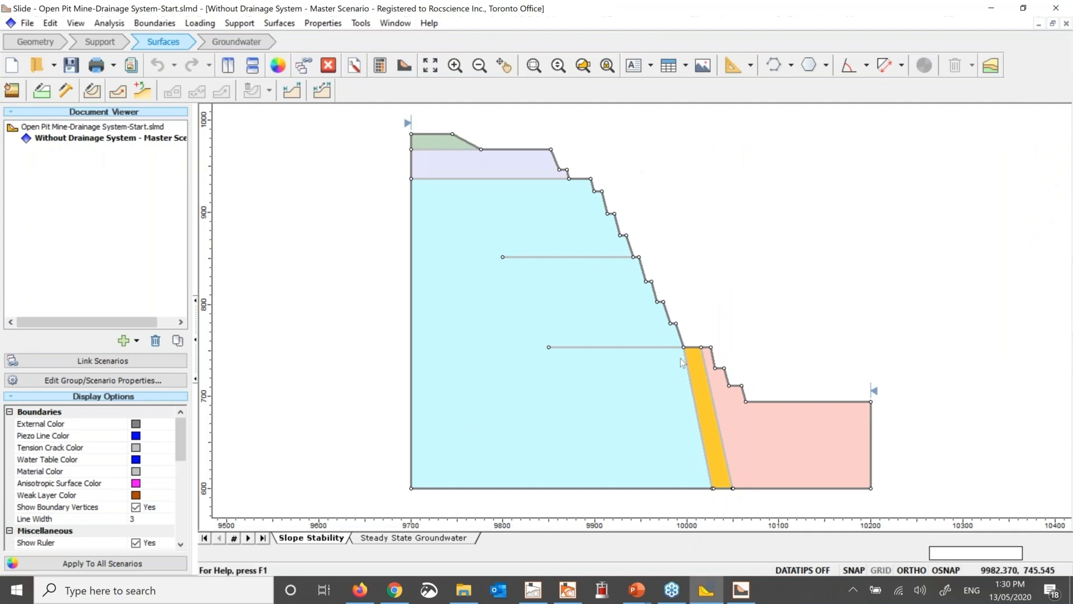
pyautogui.rightClick(92, 140)
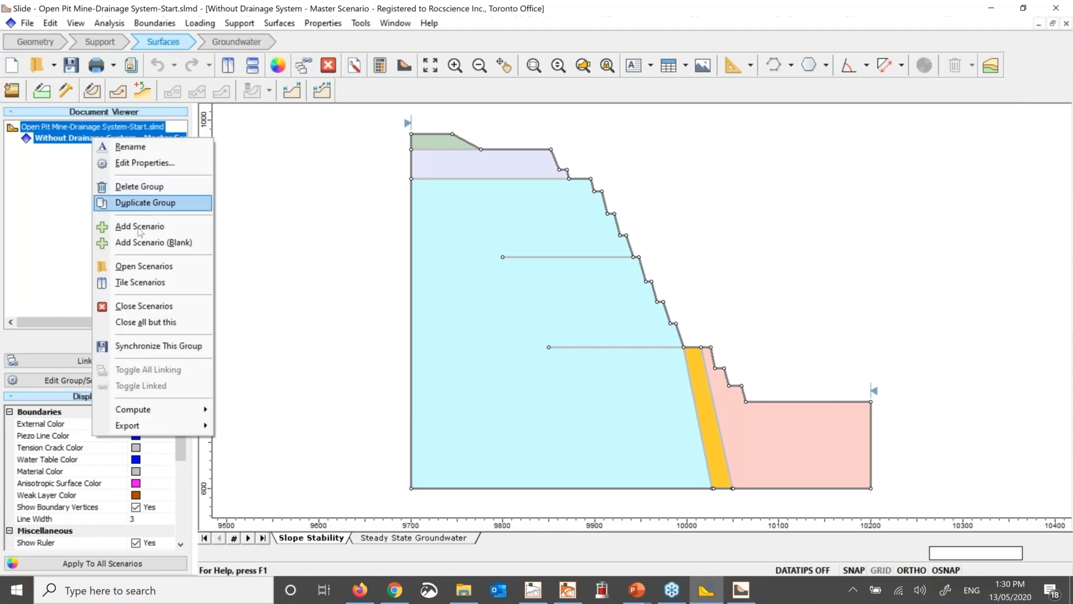
pyautogui.click(139, 226)
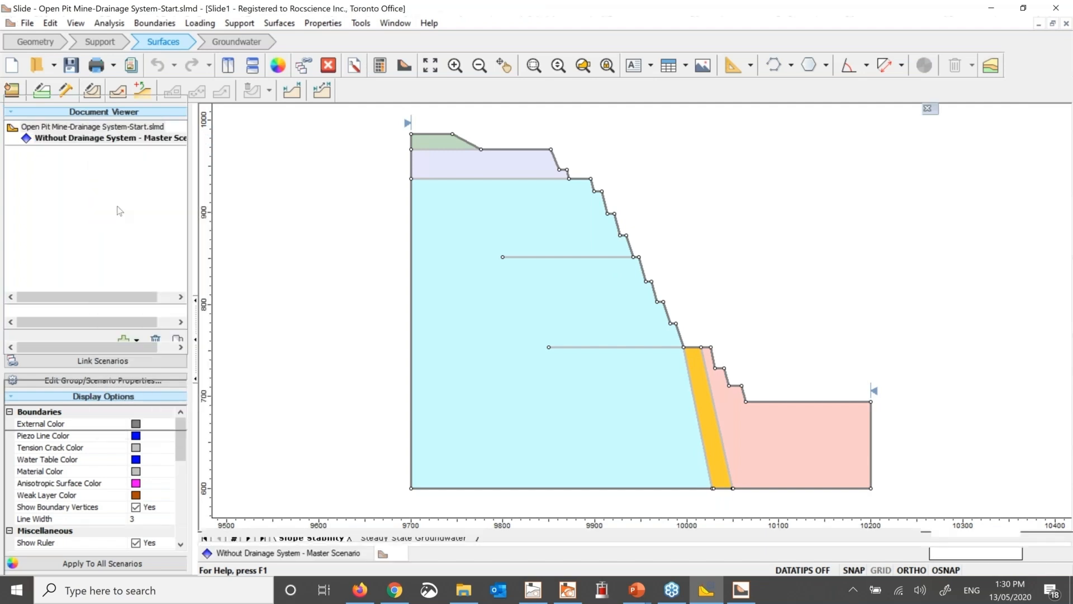
pyautogui.doubleClick(81, 156)
pyautogui.write('With ')
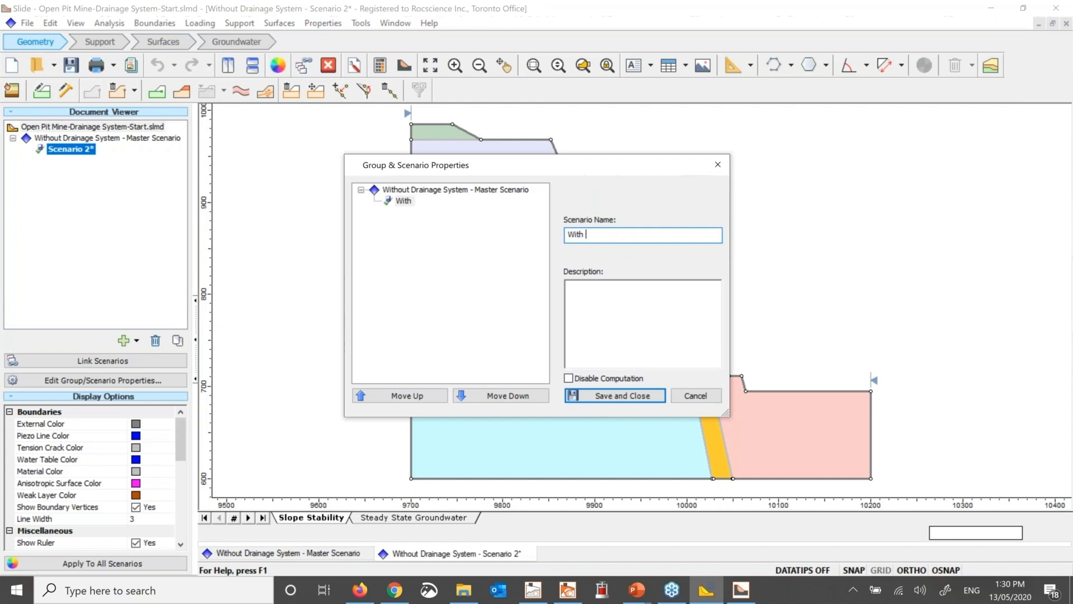
pyautogui.write('Drians')
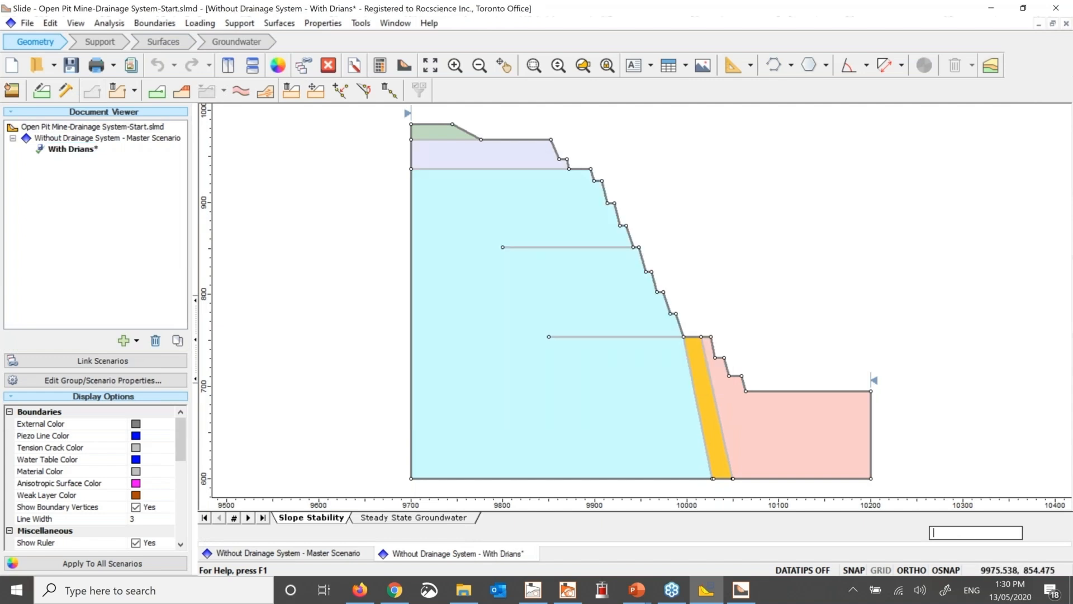
# Assign the Unknown boundary condition to both horizontal drain lines in the With Drians scenario's steady state groundwater model.
pyautogui.click(447, 519)
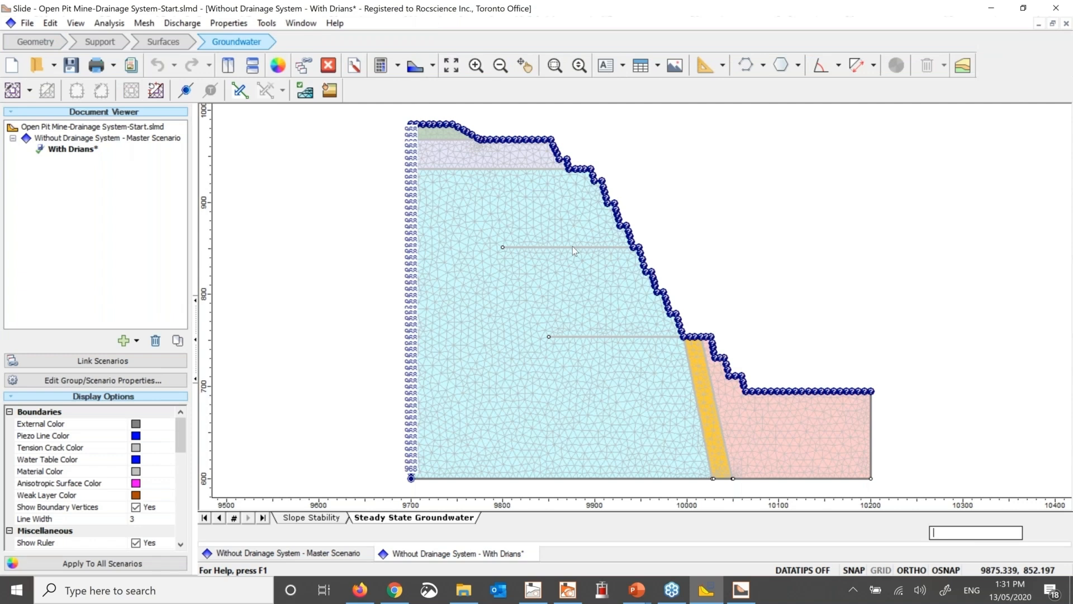
pyautogui.rightClick(572, 246)
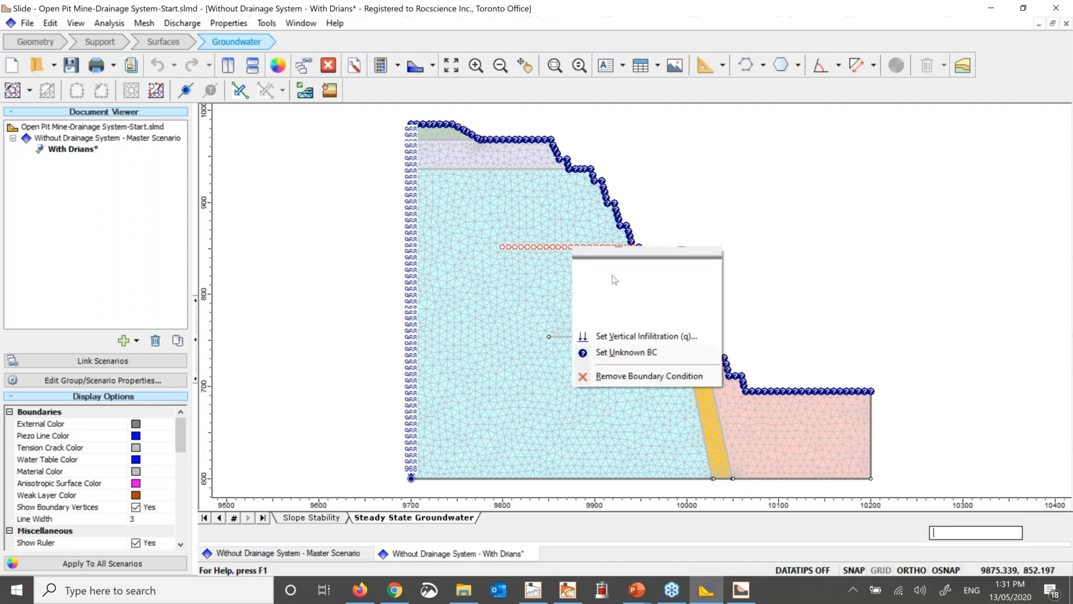
pyautogui.click(610, 352)
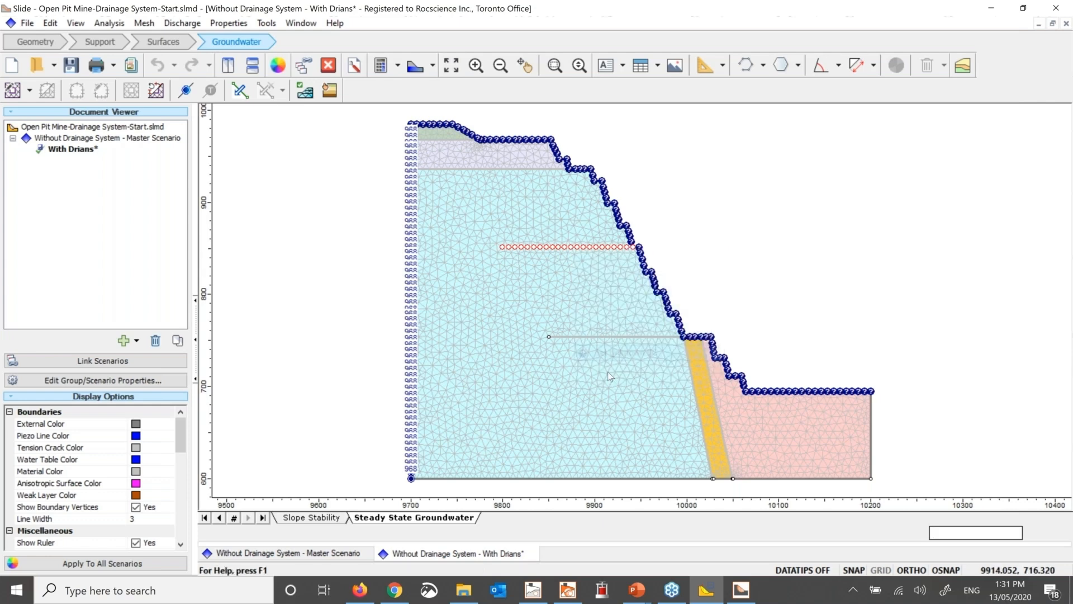
pyautogui.rightClick(606, 337)
pyautogui.click(656, 442)
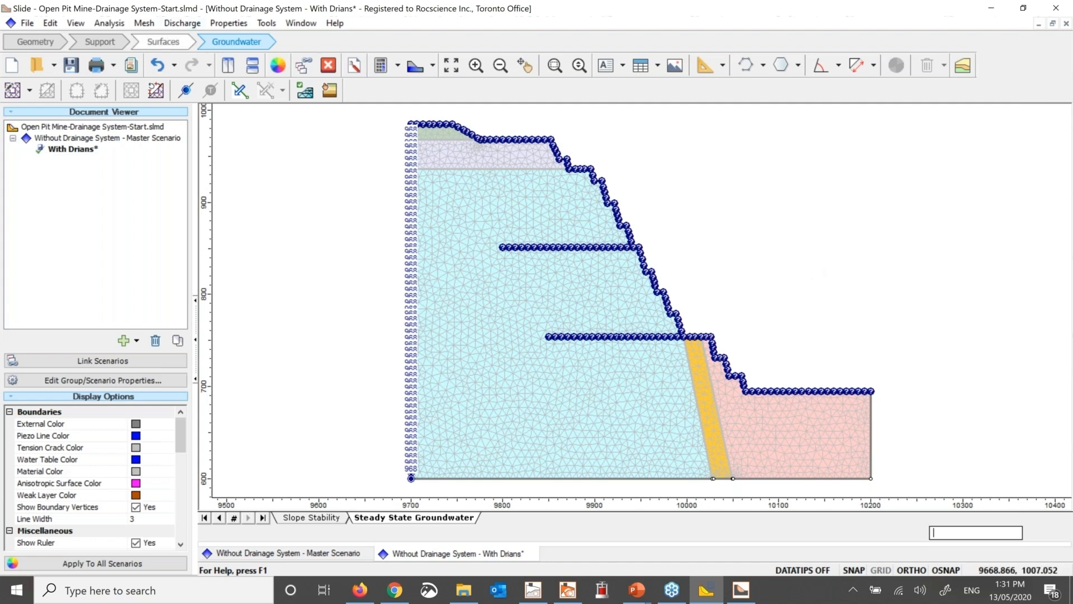
# Compare the With Drians scenario with the master scenario, examining the master's steady state groundwater boundary conditions.
pyautogui.click(161, 41)
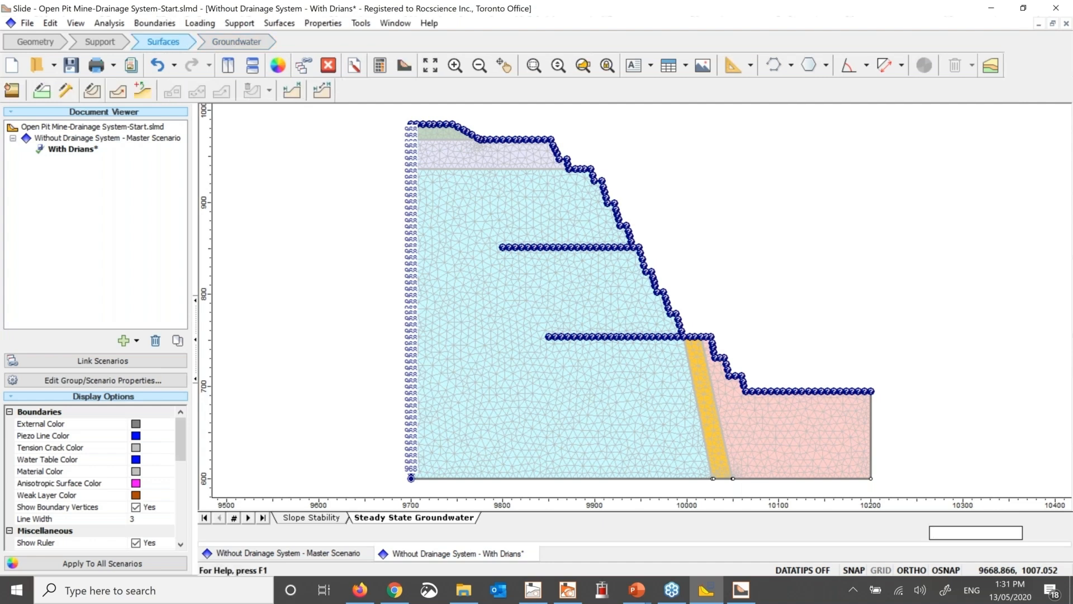
pyautogui.click(107, 138)
pyautogui.click(461, 553)
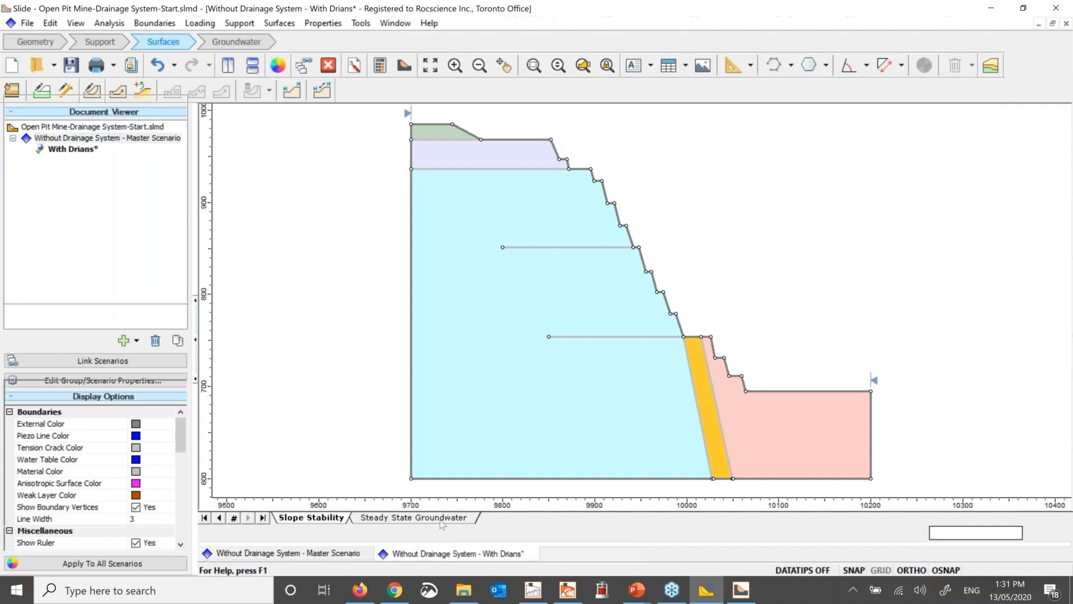
pyautogui.click(440, 518)
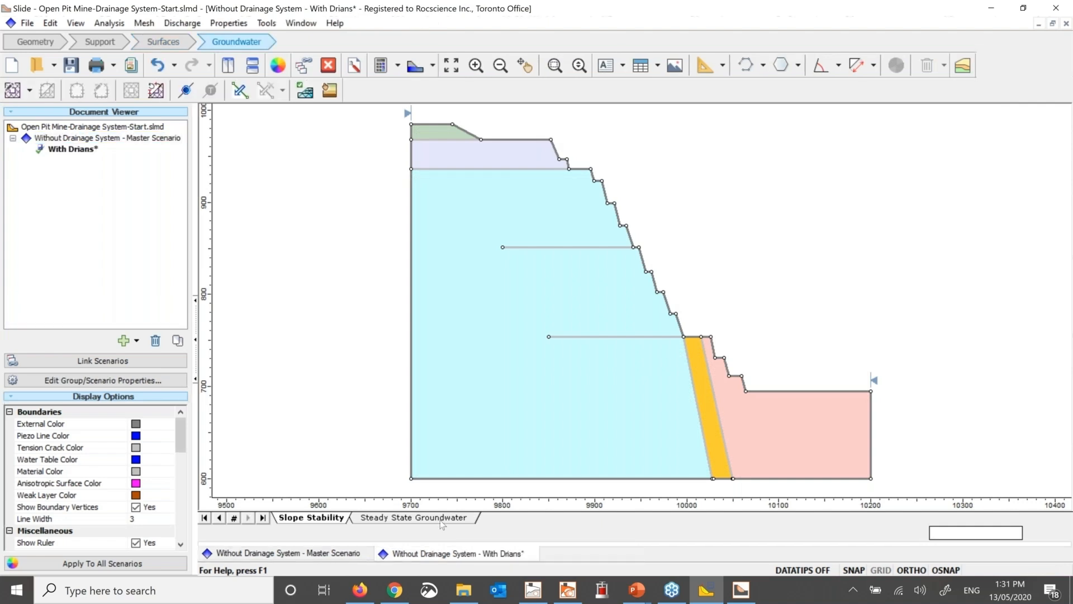
pyautogui.click(324, 552)
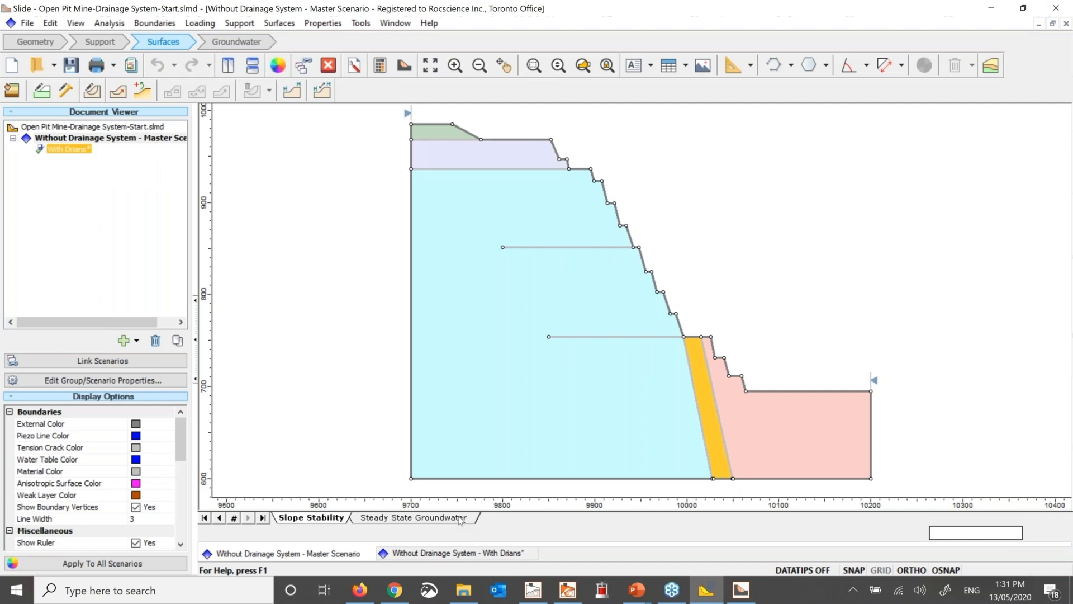
pyautogui.click(460, 518)
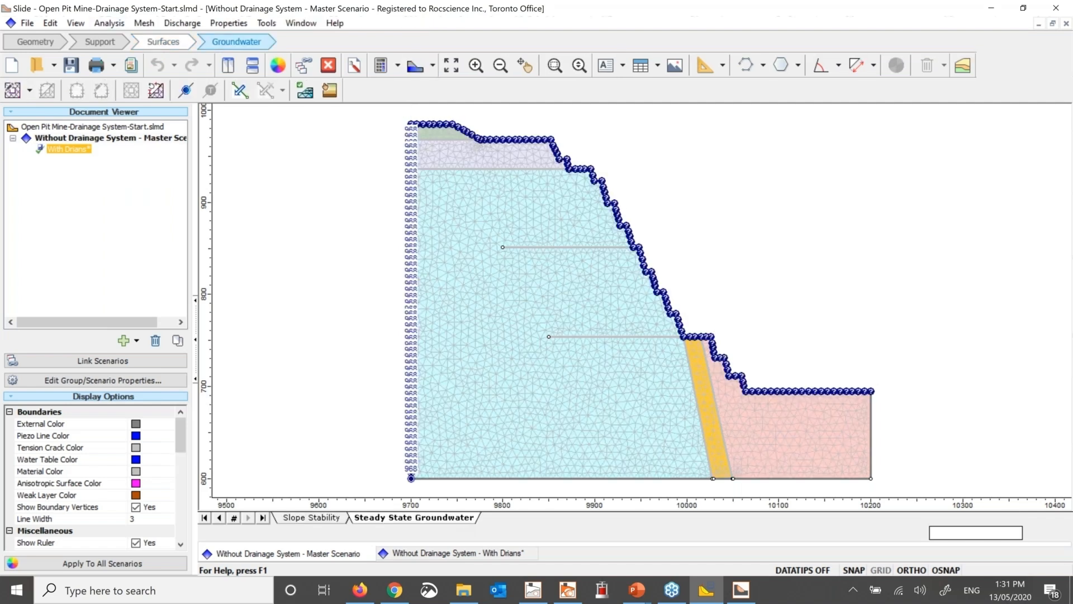
# Save the open scenarios and compute the slope stability of the With Drians scenario.
pyautogui.click(164, 42)
pyautogui.click(380, 66)
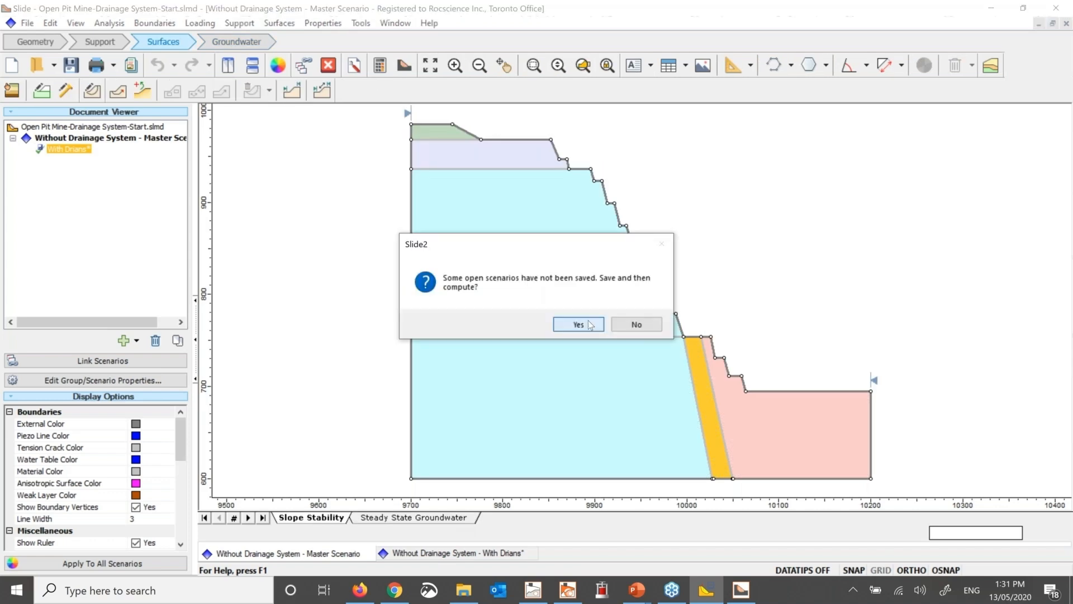
pyautogui.click(578, 325)
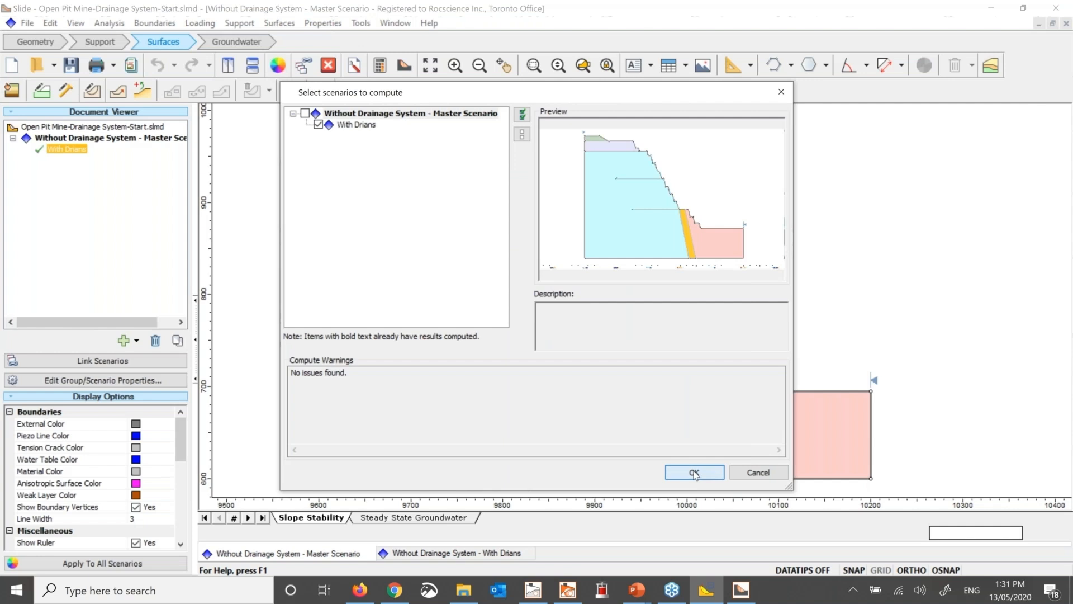
pyautogui.click(695, 473)
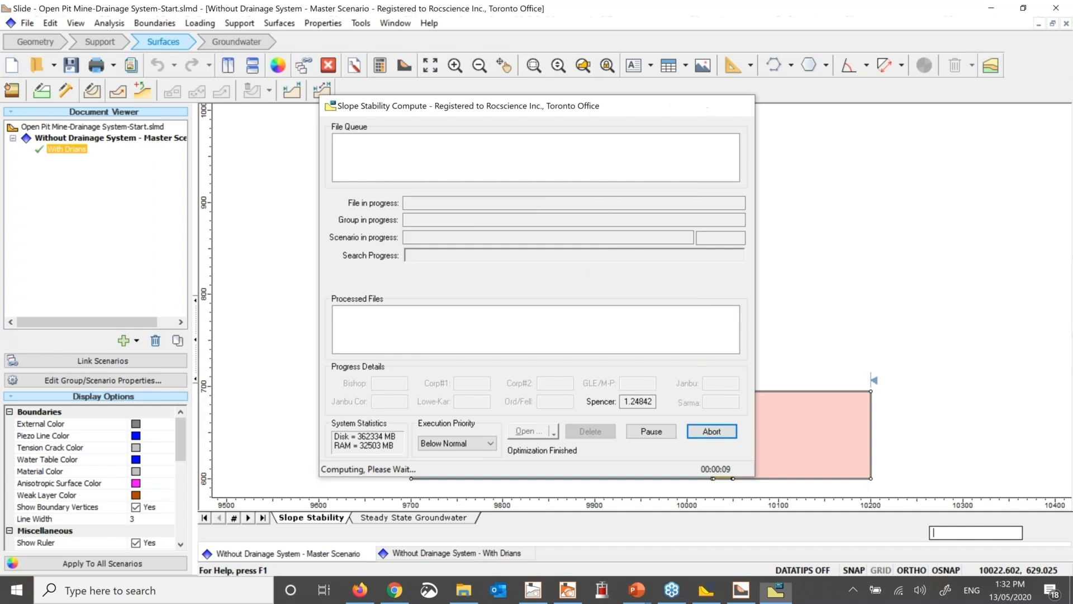
# Open the With Drians results tiled beside the undrained scenario and contour them by Total Head.
pyautogui.click(404, 65)
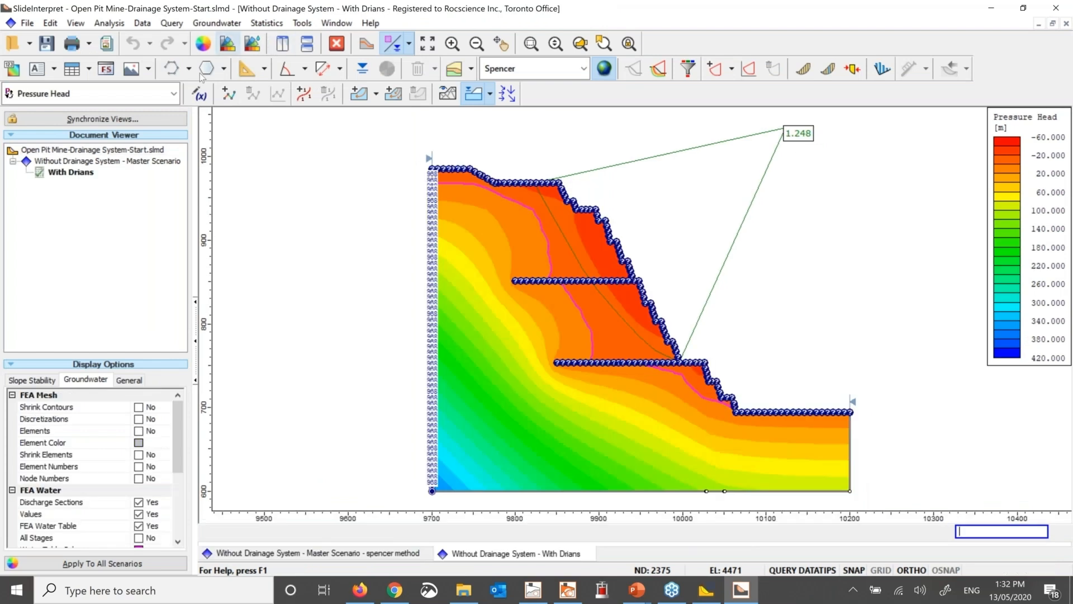
pyautogui.click(284, 45)
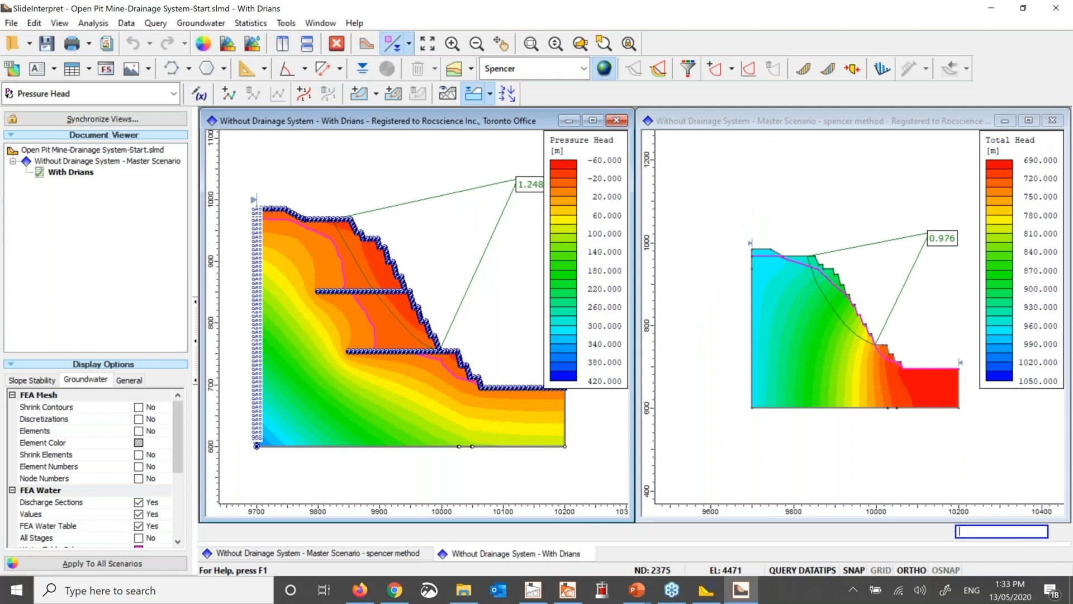
pyautogui.click(173, 94)
pyautogui.click(33, 121)
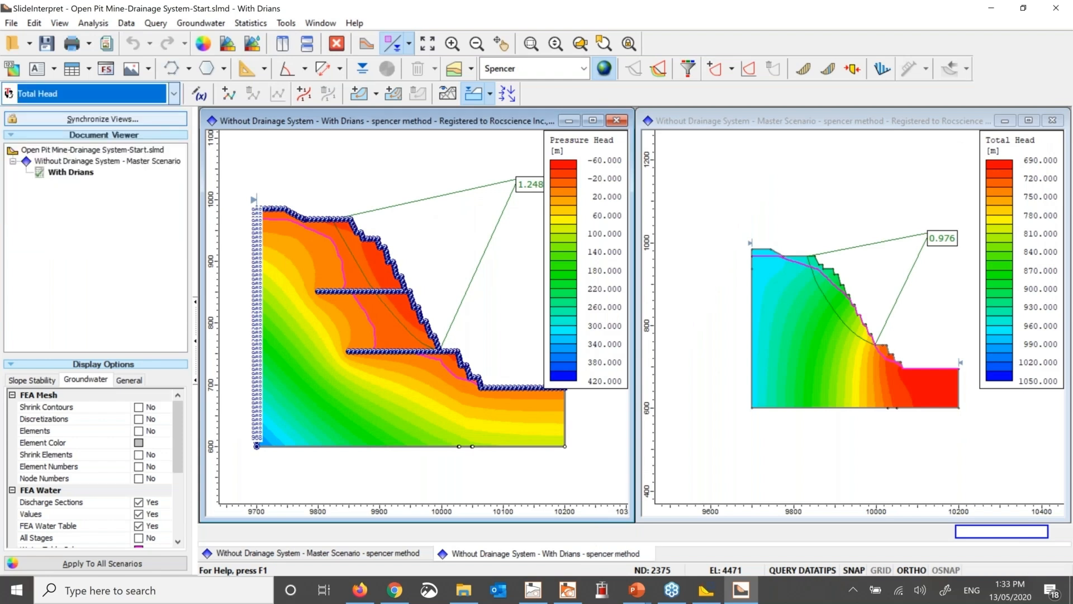
# Move the drained section clear of its legend and apply the same zoom to both tiled result views.
pyautogui.moveTo(294, 417)
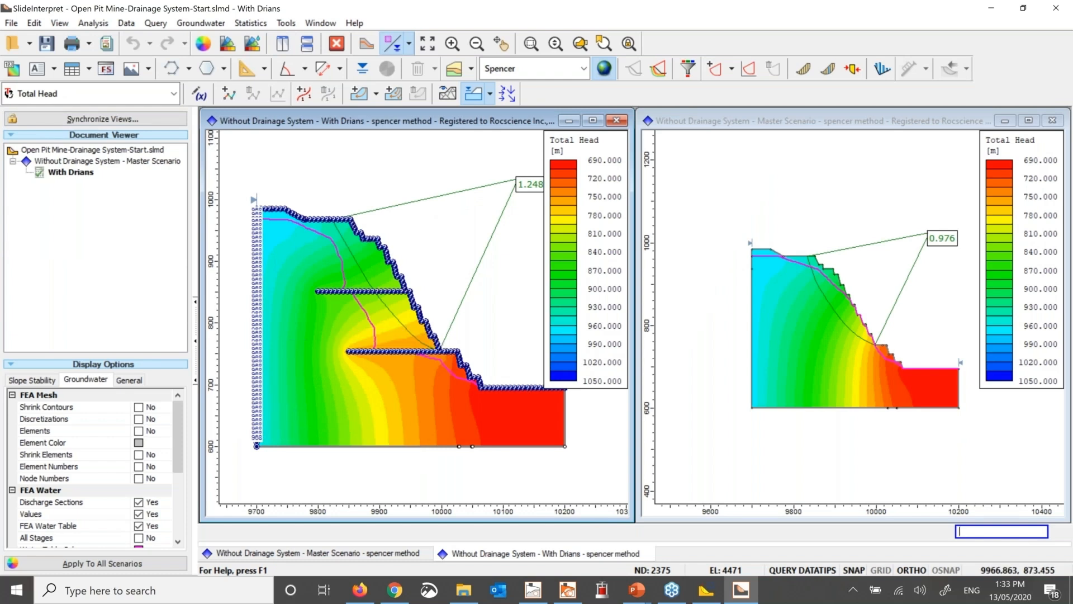
pyautogui.moveTo(421, 277); pyautogui.dragTo(410, 283)
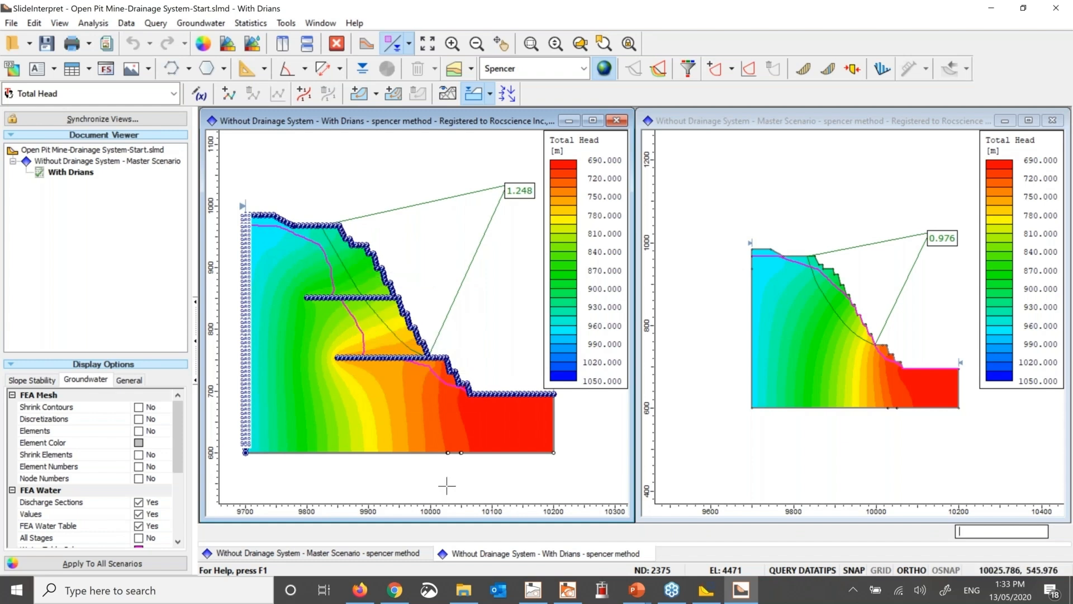
pyautogui.click(629, 44)
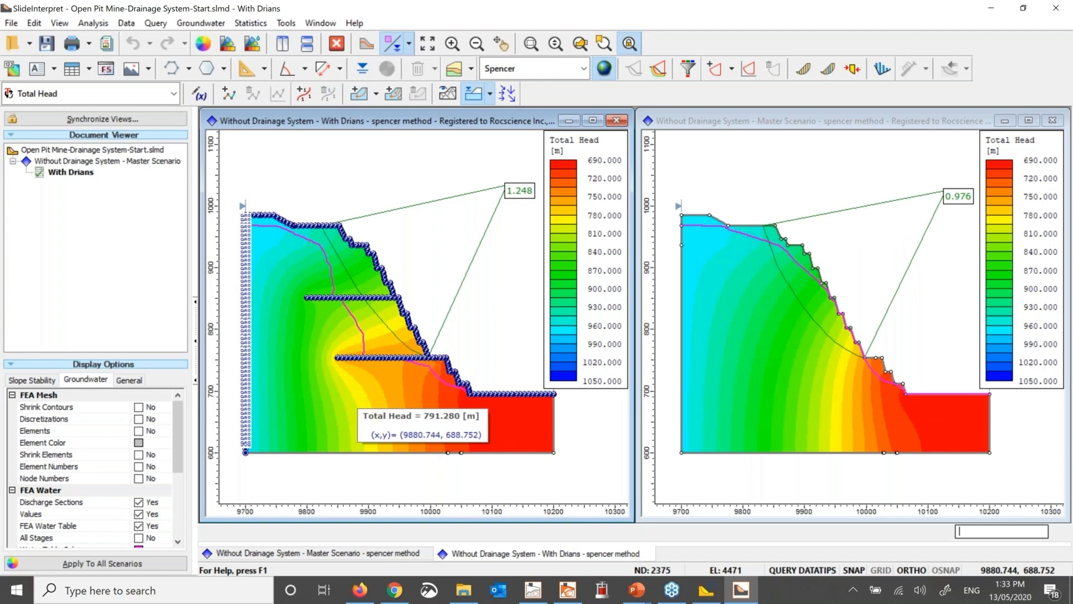
# Close the open pit results, switch to File Explorer and open the Transient draw down-Start model from the 5-Transient Draw Down folder.
pyautogui.click(1058, 11)
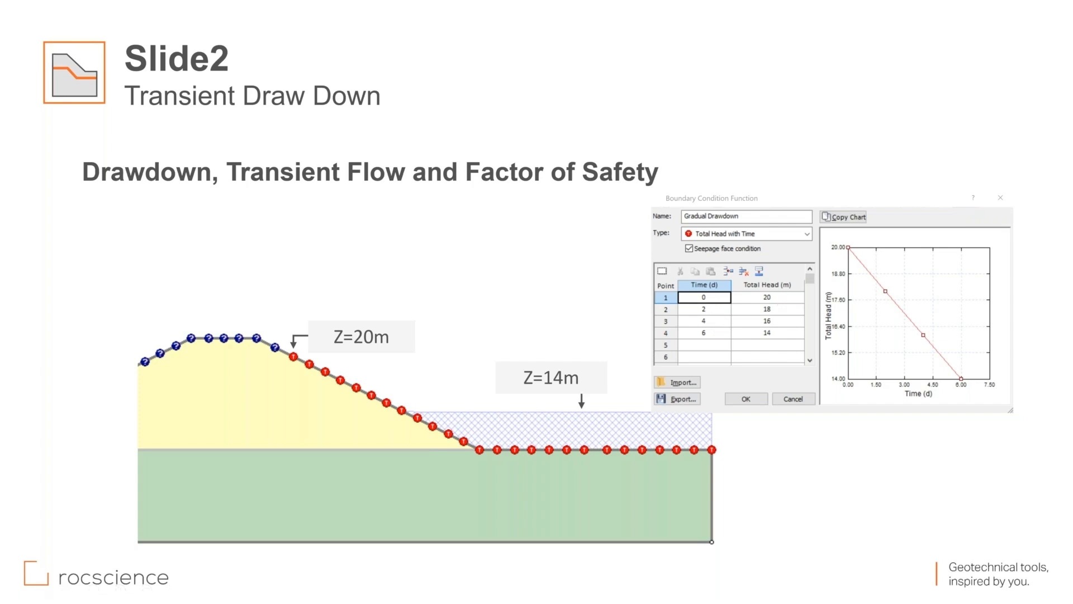
pyautogui.hotkey('alt', 'Tab')
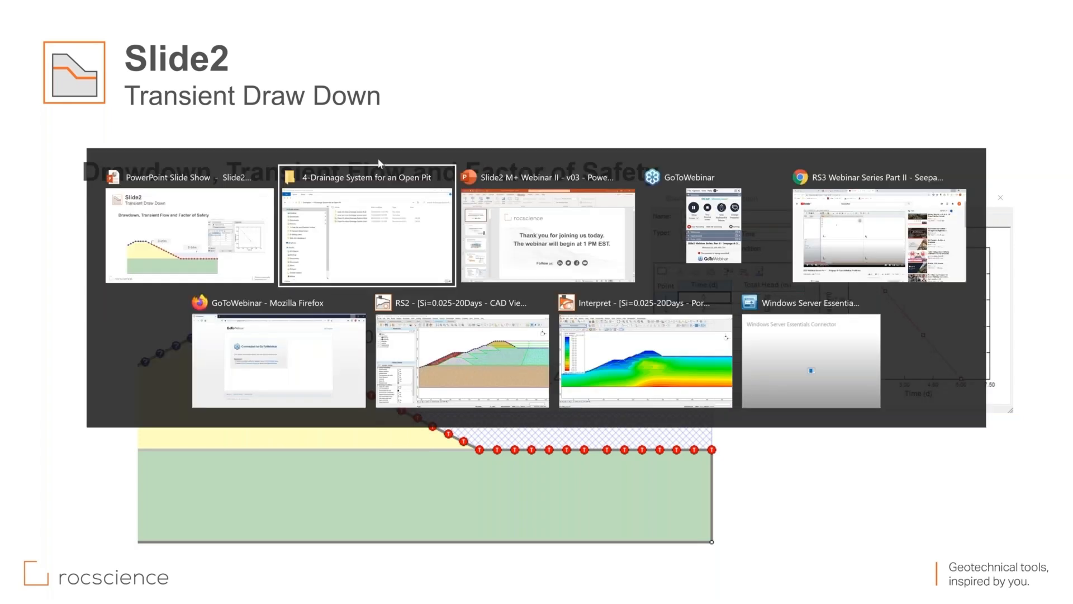
pyautogui.click(380, 169)
pyautogui.click(120, 134)
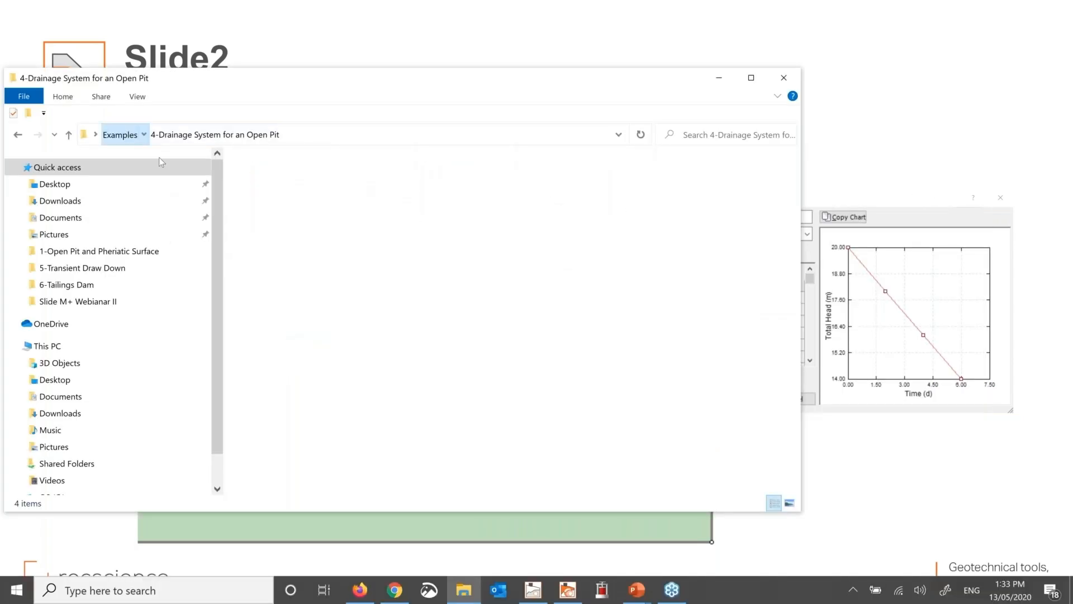
pyautogui.doubleClick(313, 237)
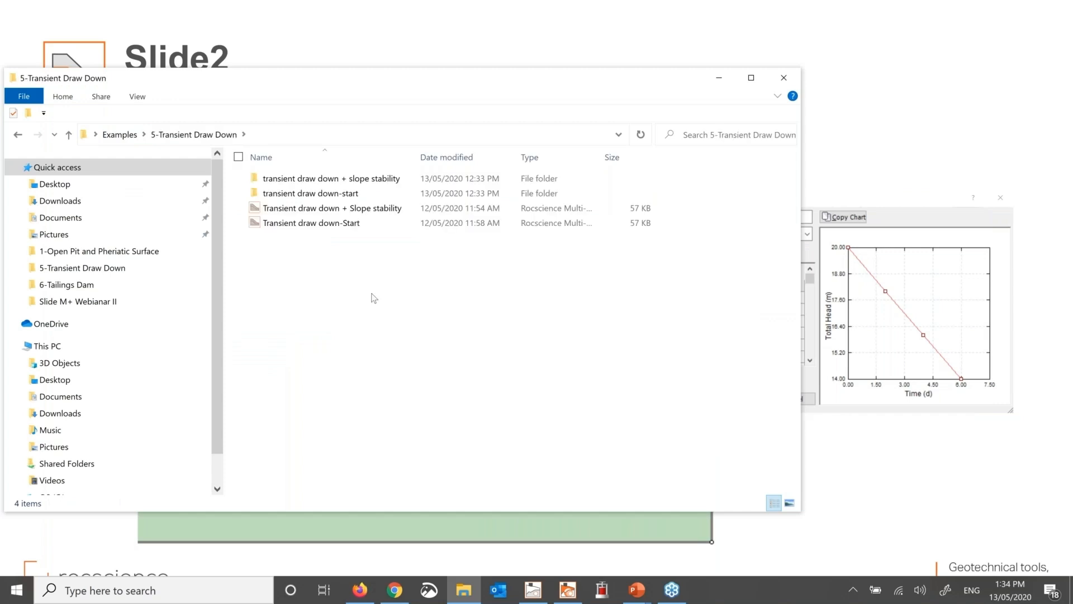
pyautogui.doubleClick(348, 226)
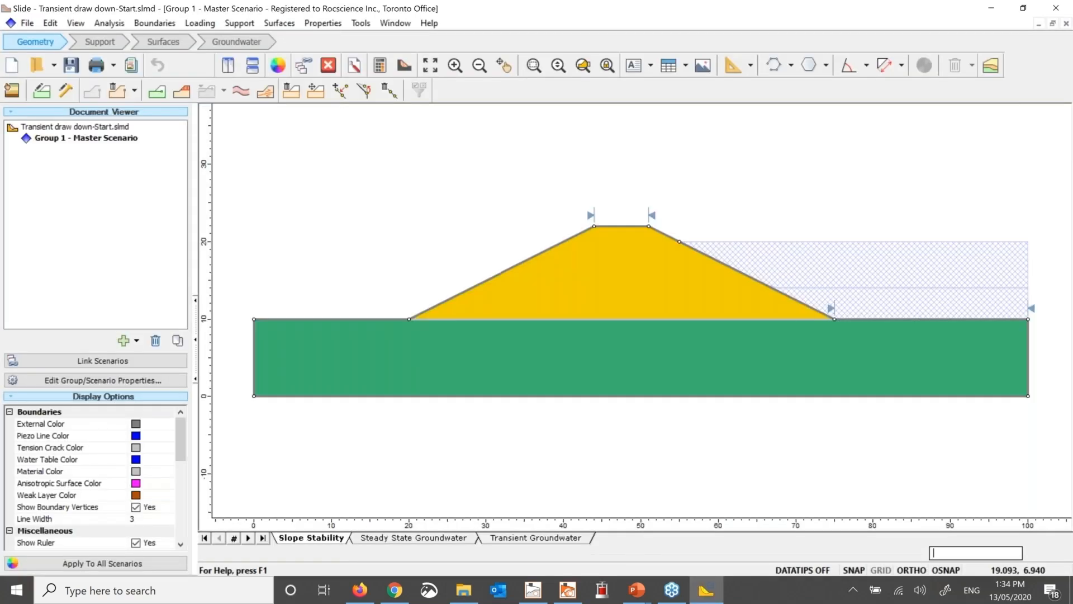
# Review the groundwater method and transient stage times in the project settings, leaving them unmodified.
pyautogui.click(355, 66)
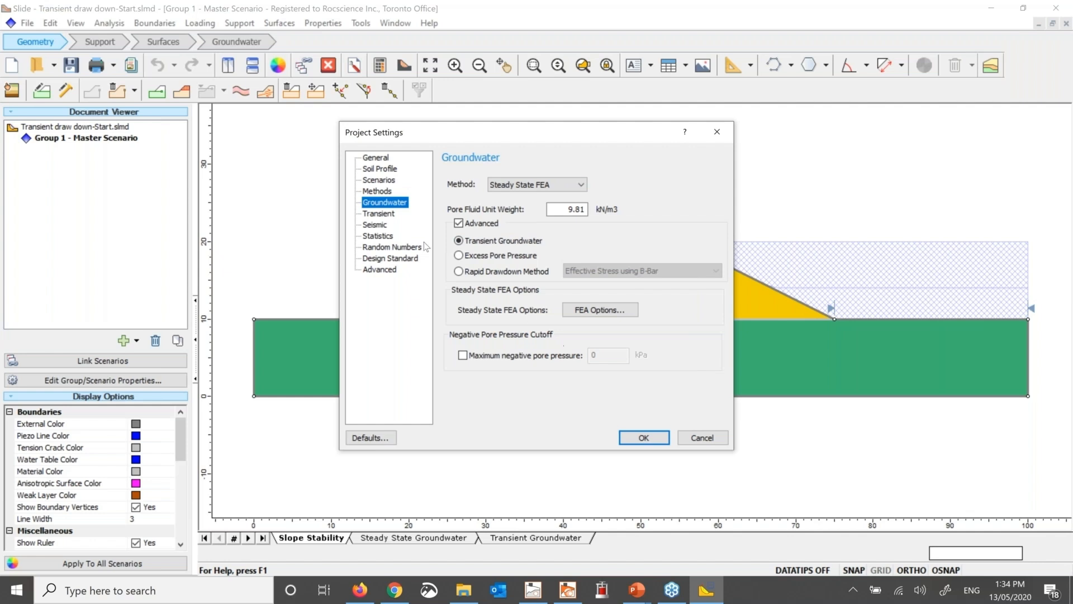
pyautogui.click(380, 213)
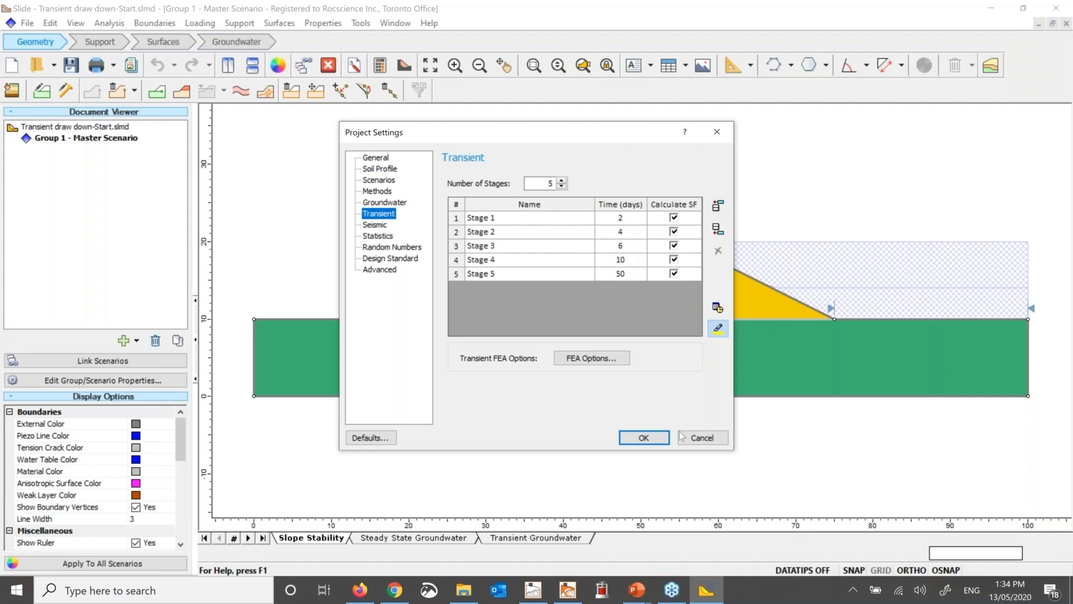
pyautogui.click(707, 438)
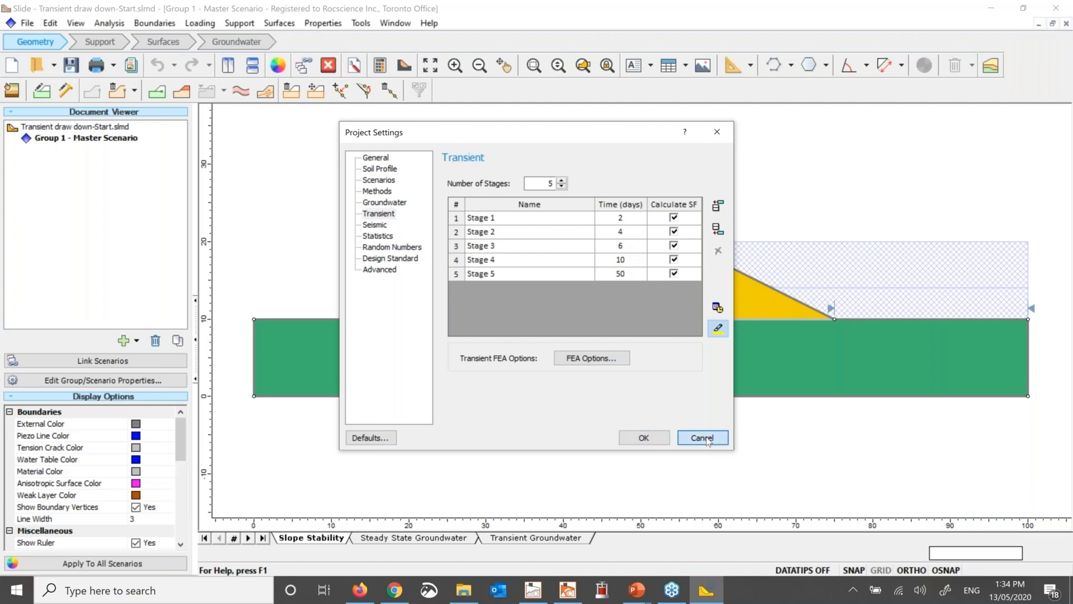
# Review the steady state and transient groundwater boundary conditions, including the Gradual Drawdown total head function and its seepage face condition, leaving them unmodified.
pyautogui.click(428, 538)
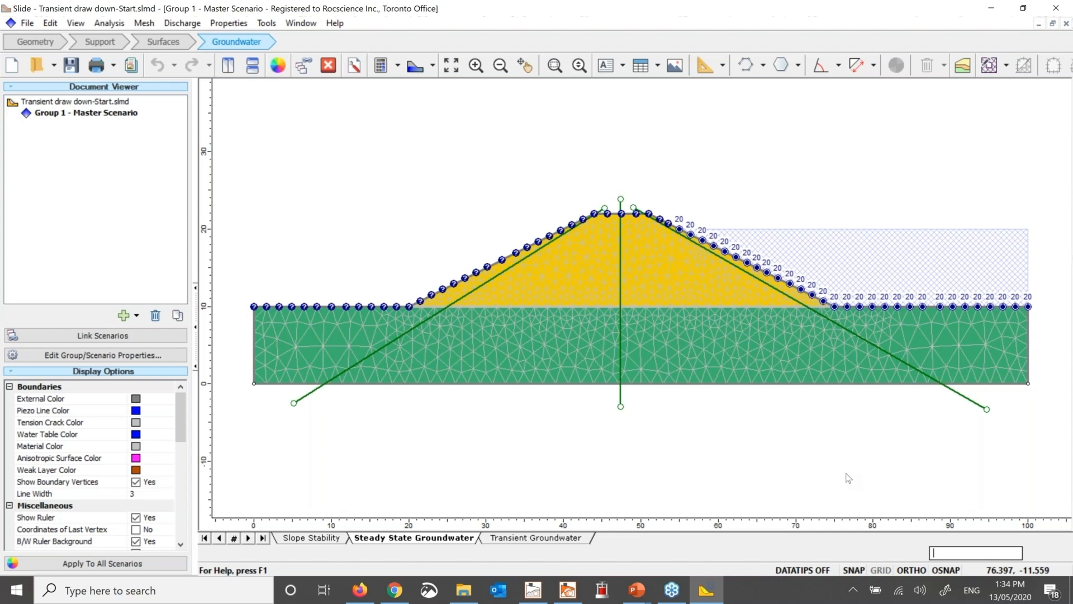
pyautogui.click(550, 540)
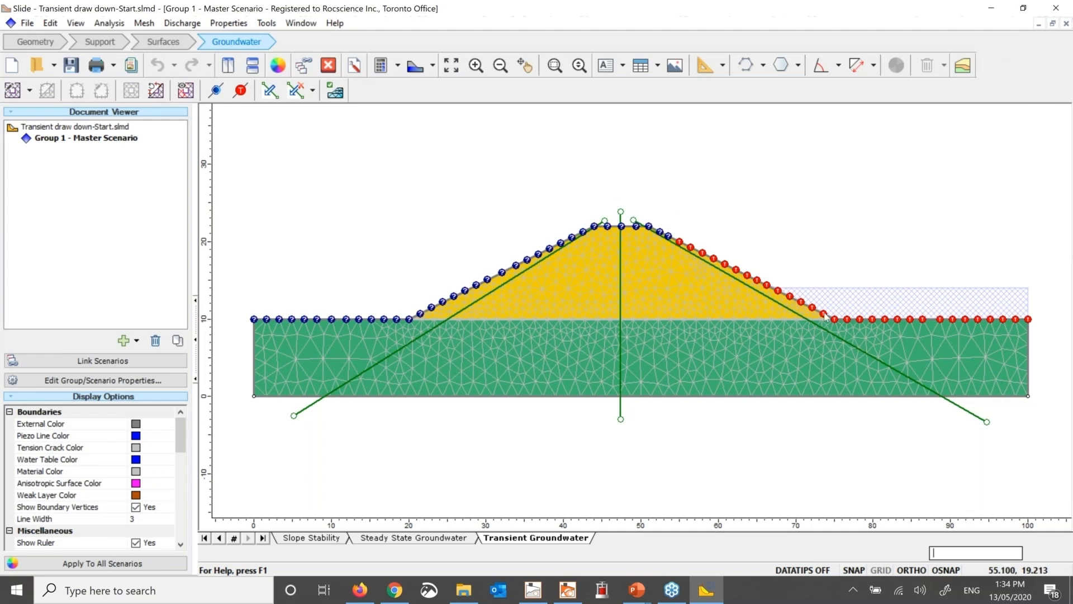
pyautogui.click(241, 91)
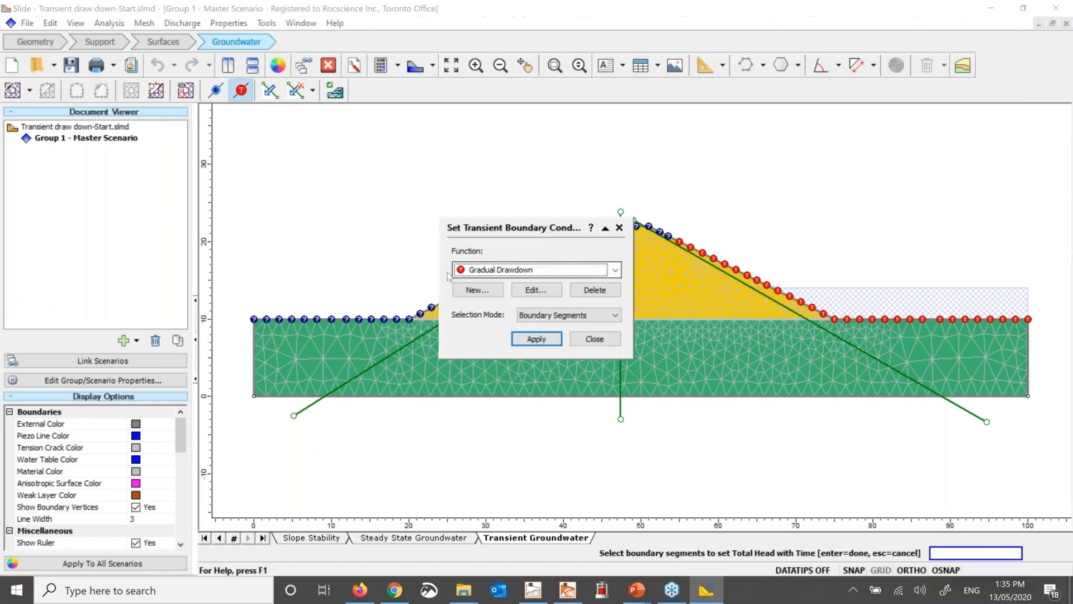
pyautogui.click(535, 290)
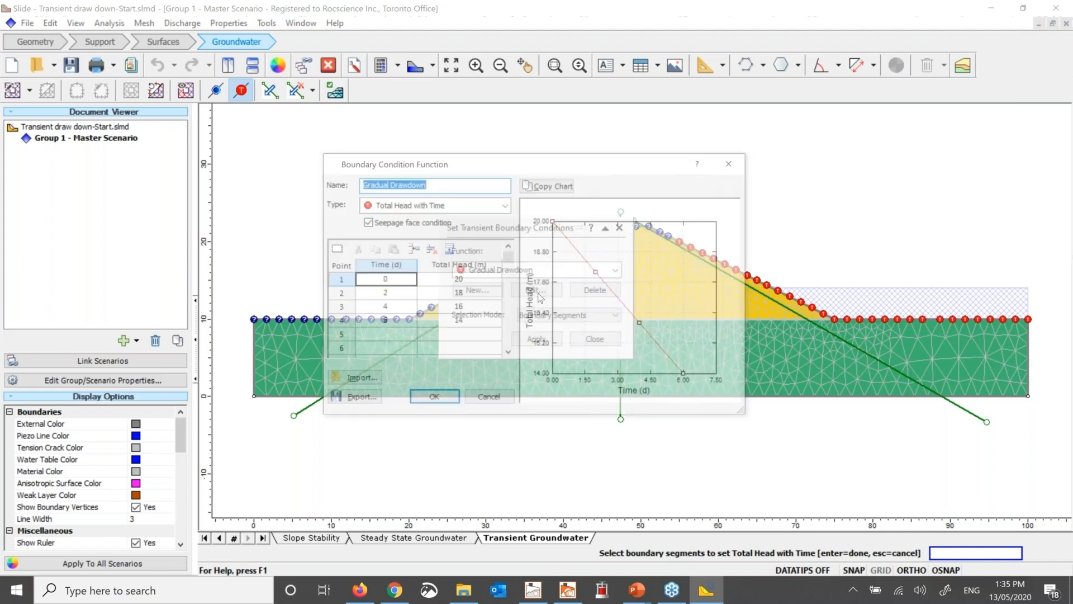
pyautogui.click(412, 210)
pyautogui.click(401, 216)
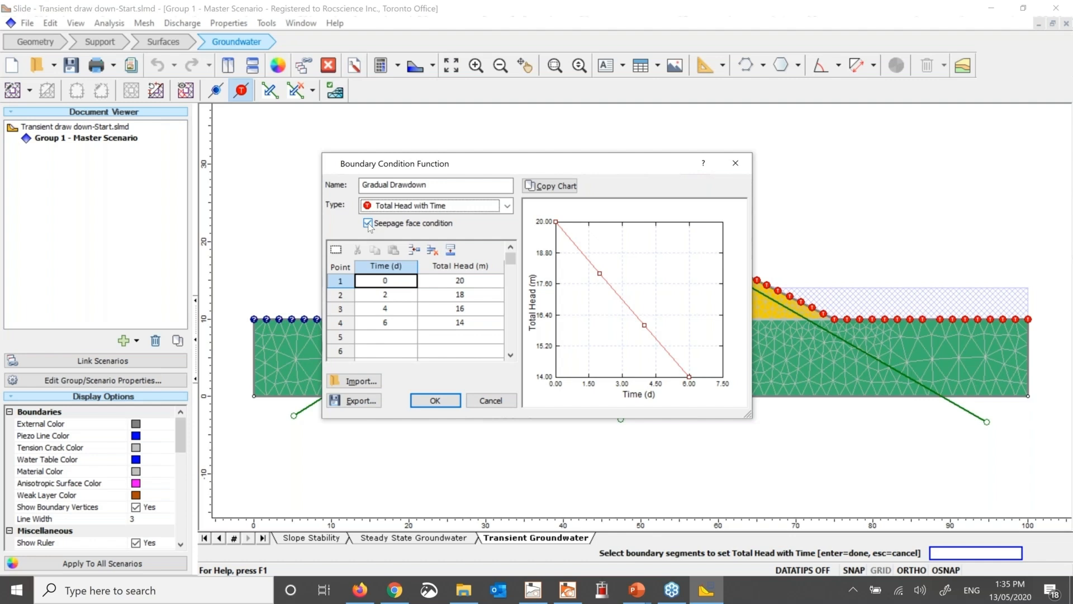
pyautogui.click(490, 402)
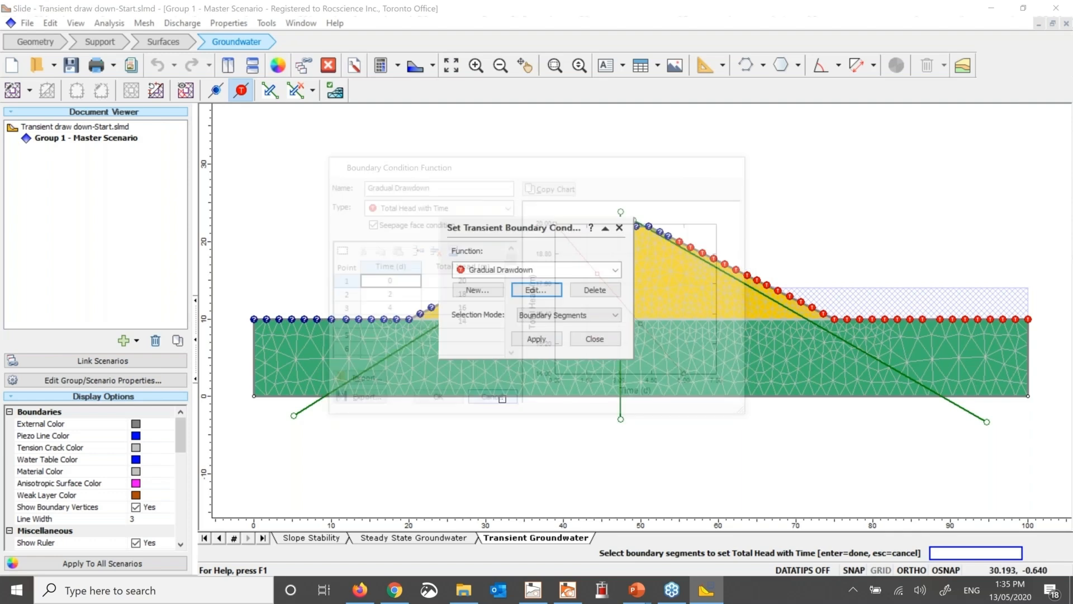
pyautogui.click(594, 339)
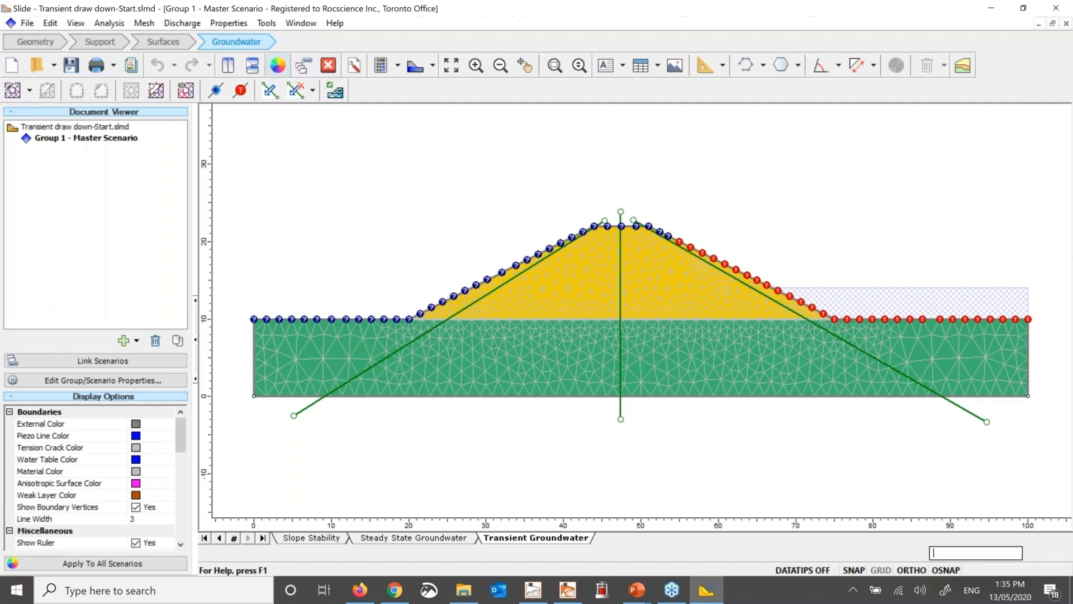
# Open the transient drawdown results in SlideInterpret and compare safety factor, pressure head and discharge from the Initial stage through Stage 3 [6 days].
pyautogui.click(158, 41)
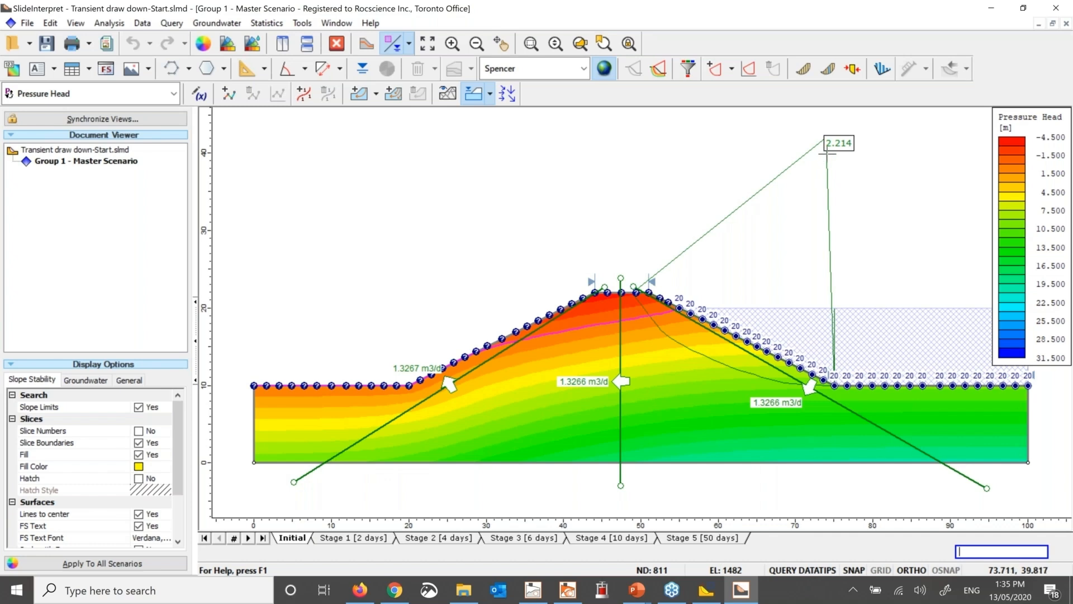
pyautogui.moveTo(760, 367)
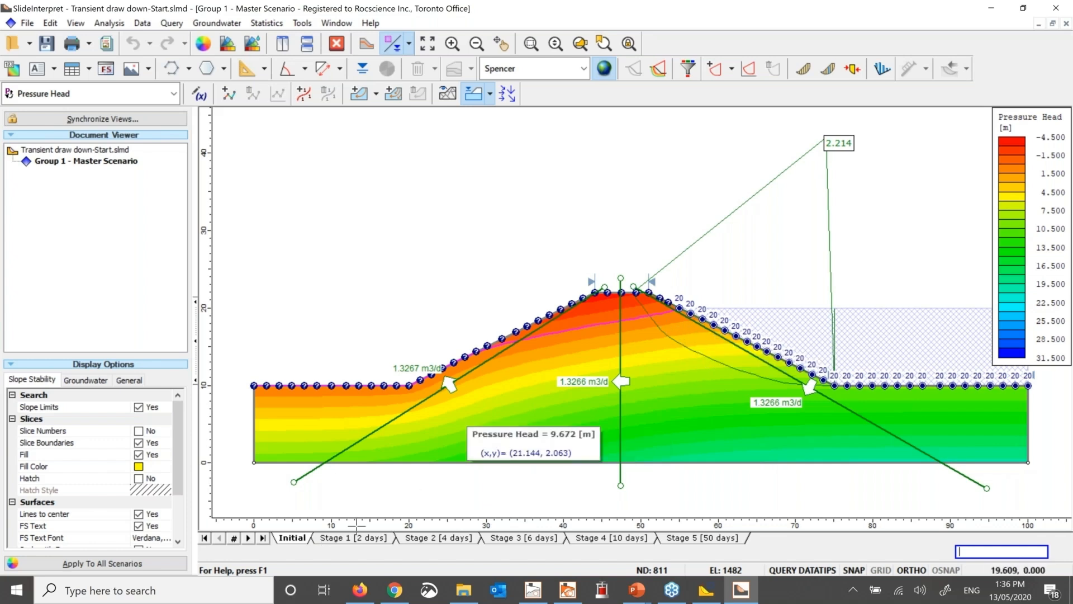
pyautogui.click(249, 538)
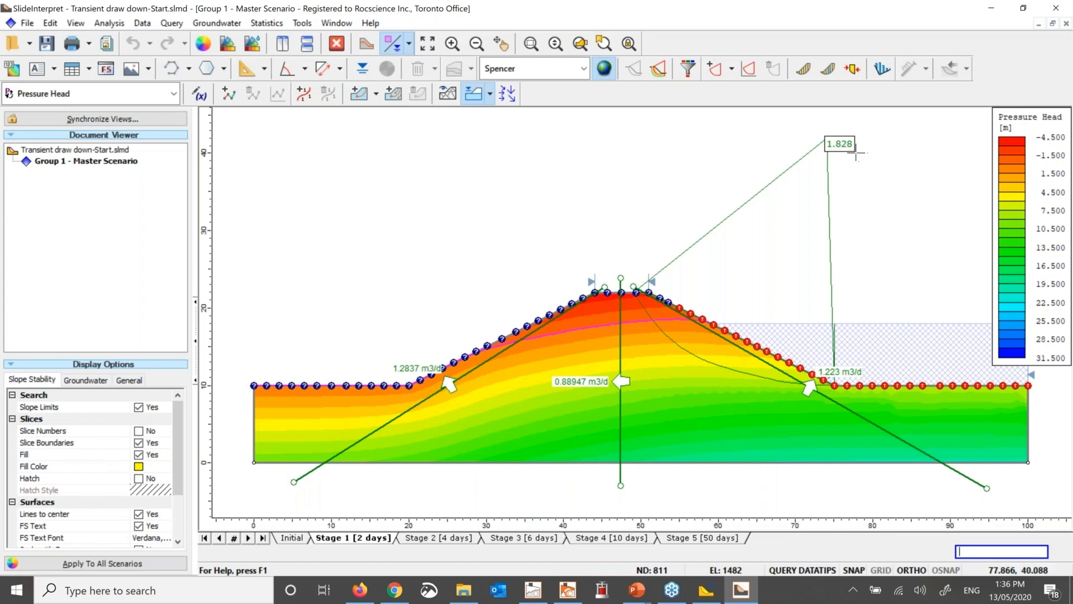
pyautogui.moveTo(620, 382)
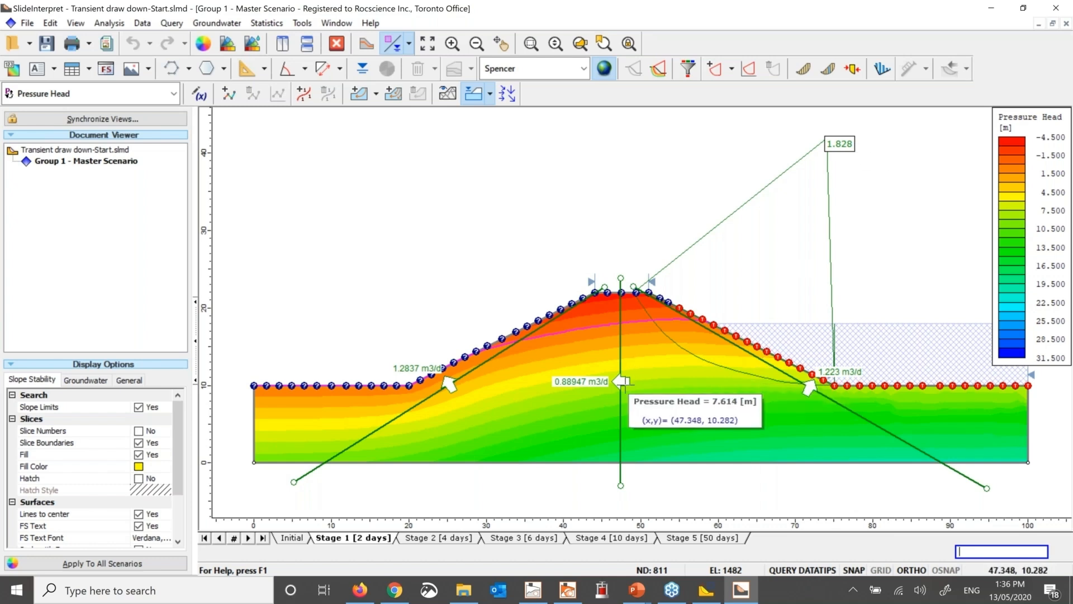
pyautogui.moveTo(818, 393)
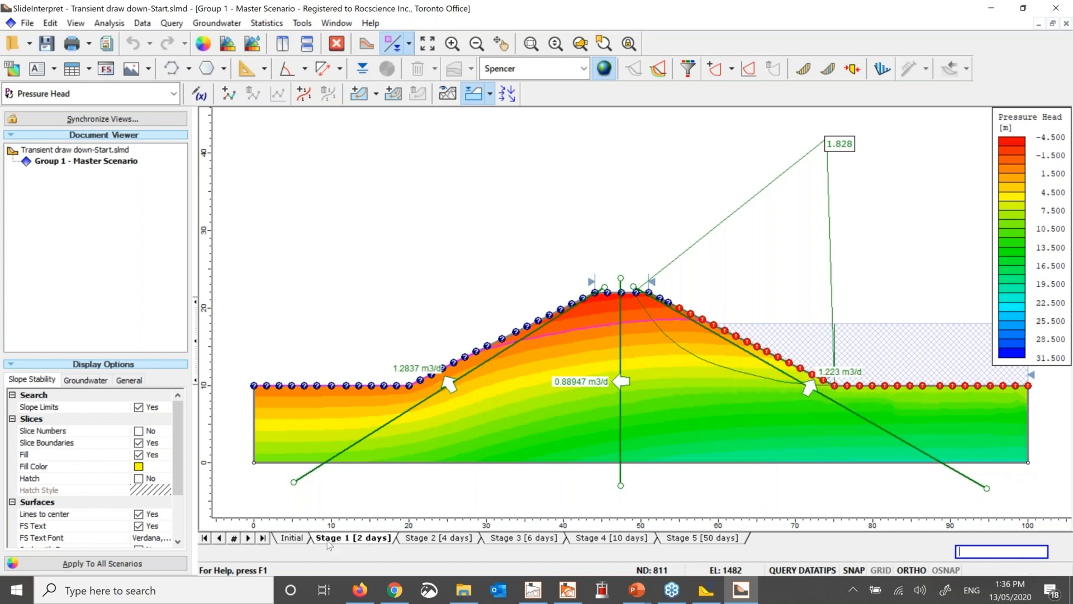
pyautogui.click(249, 538)
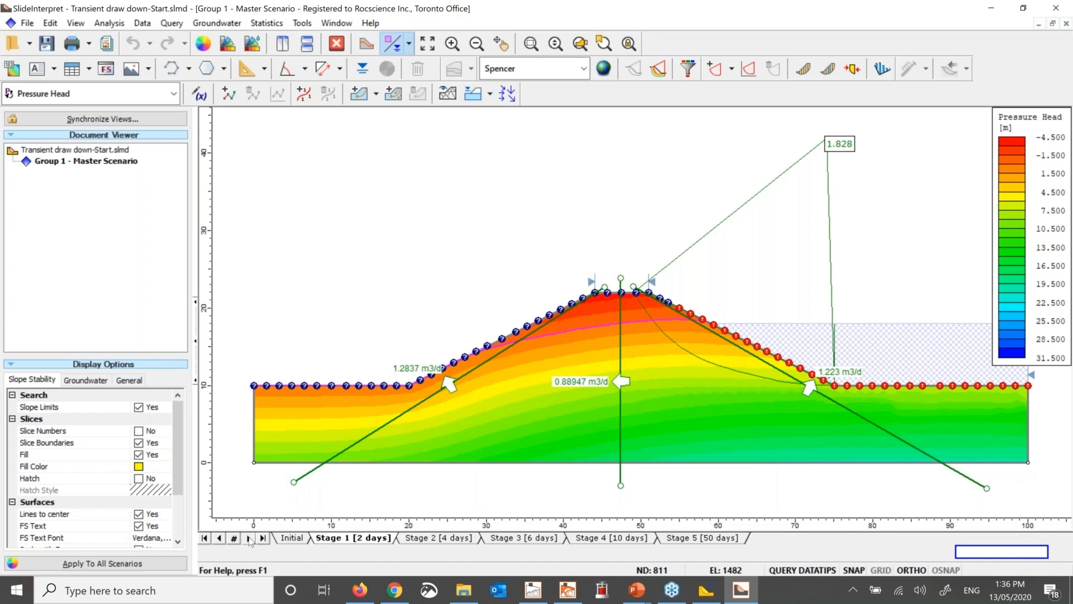
pyautogui.click(250, 538)
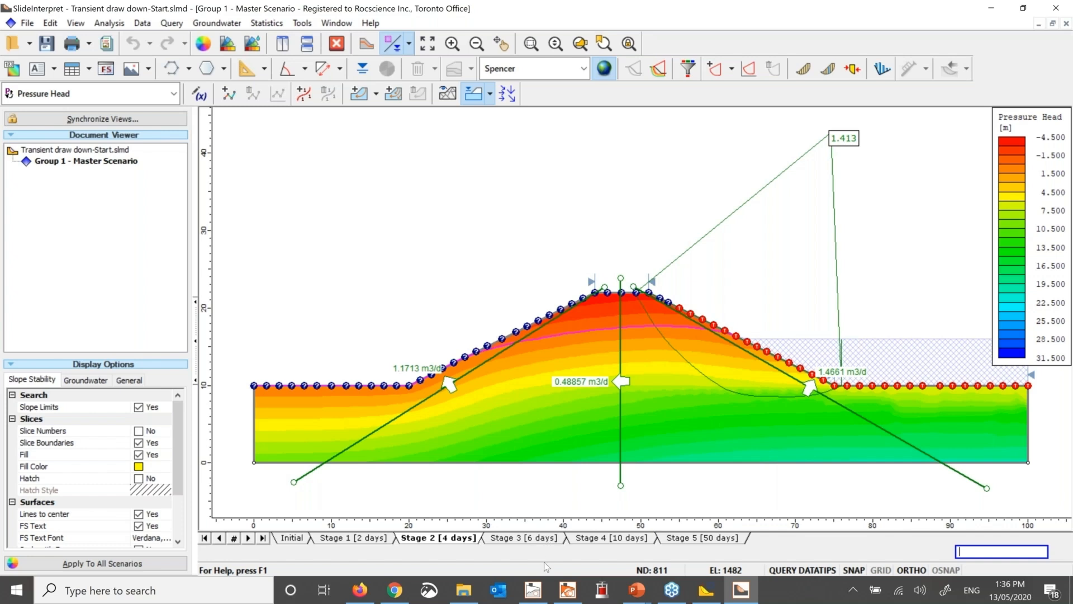
pyautogui.press('pagedown')
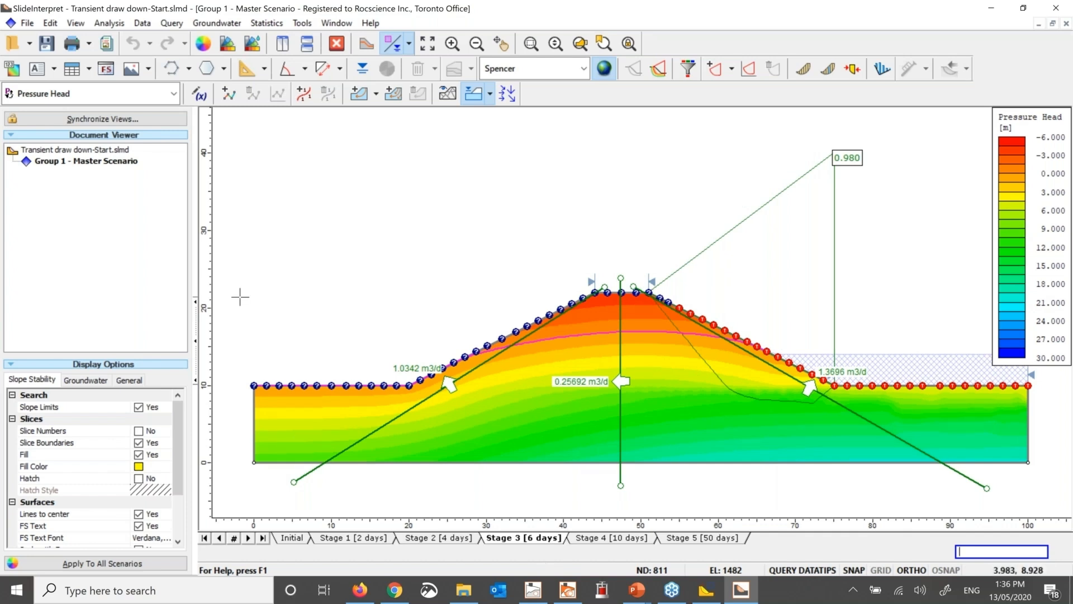
# Show the flow vectors for Stage 3 [6 days], inspect the seepage exiting the reservoir-side slope, and hide the vectors again.
pyautogui.click(509, 95)
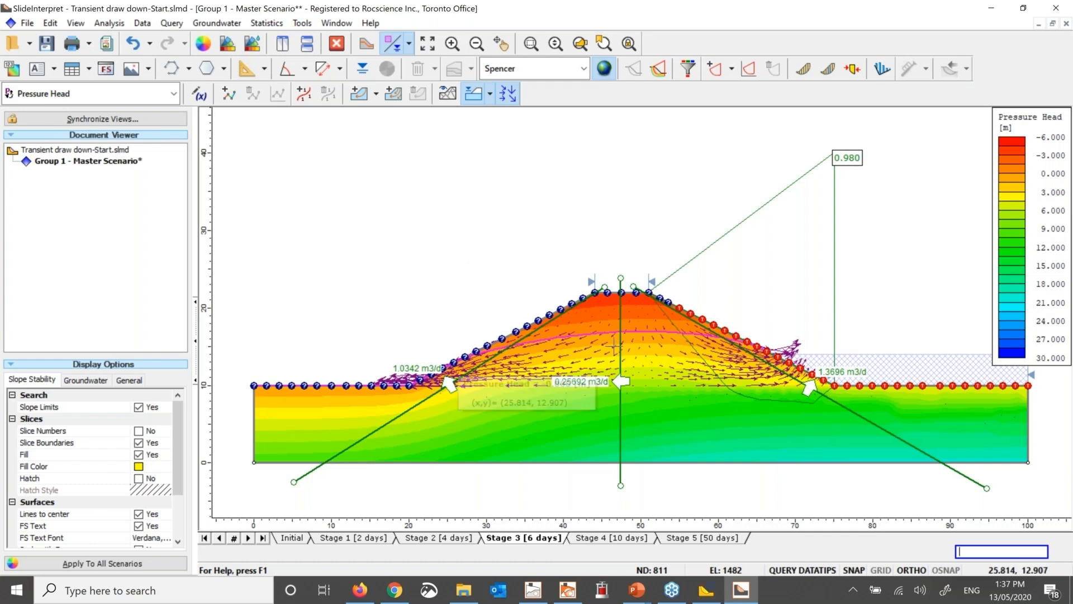
pyautogui.scroll(1, 778, 355)
pyautogui.scroll(7, 776, 355)
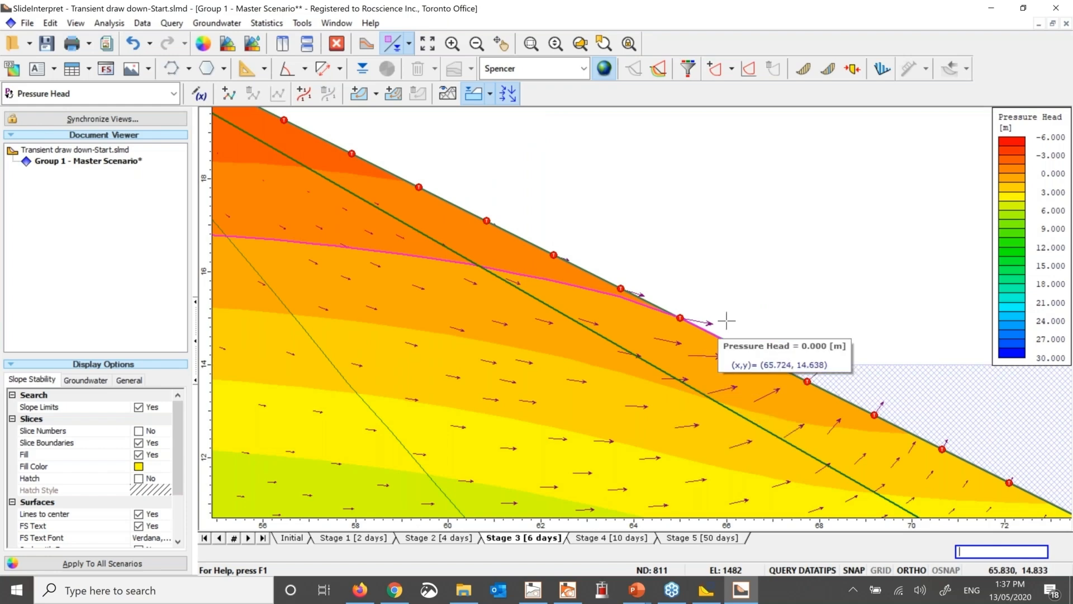
pyautogui.scroll(-1, 726, 320)
pyautogui.scroll(-4, 734, 313)
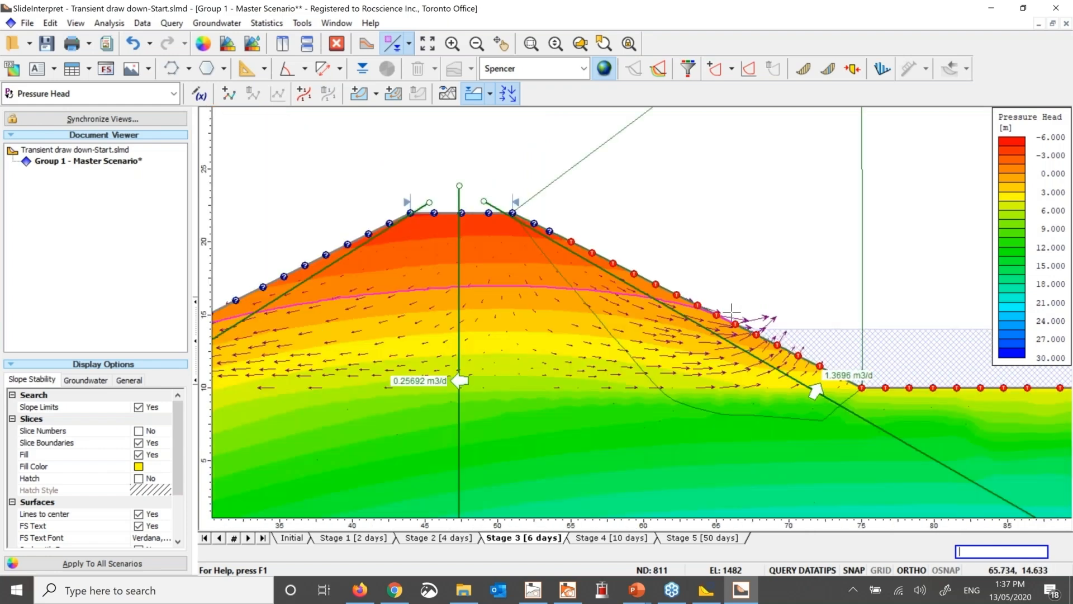
pyautogui.scroll(-2, 731, 311)
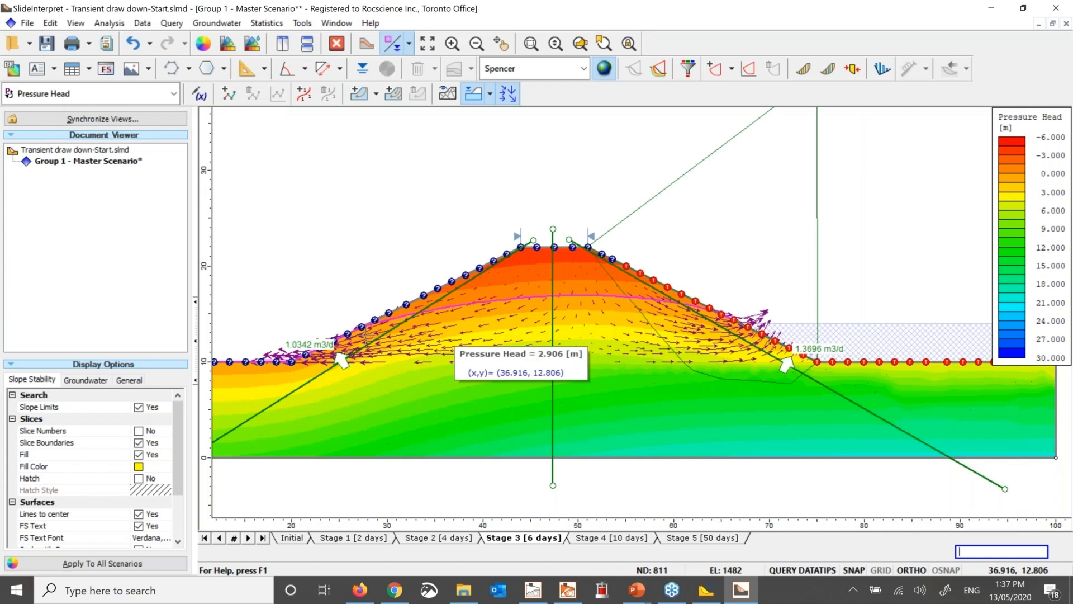
pyautogui.click(508, 94)
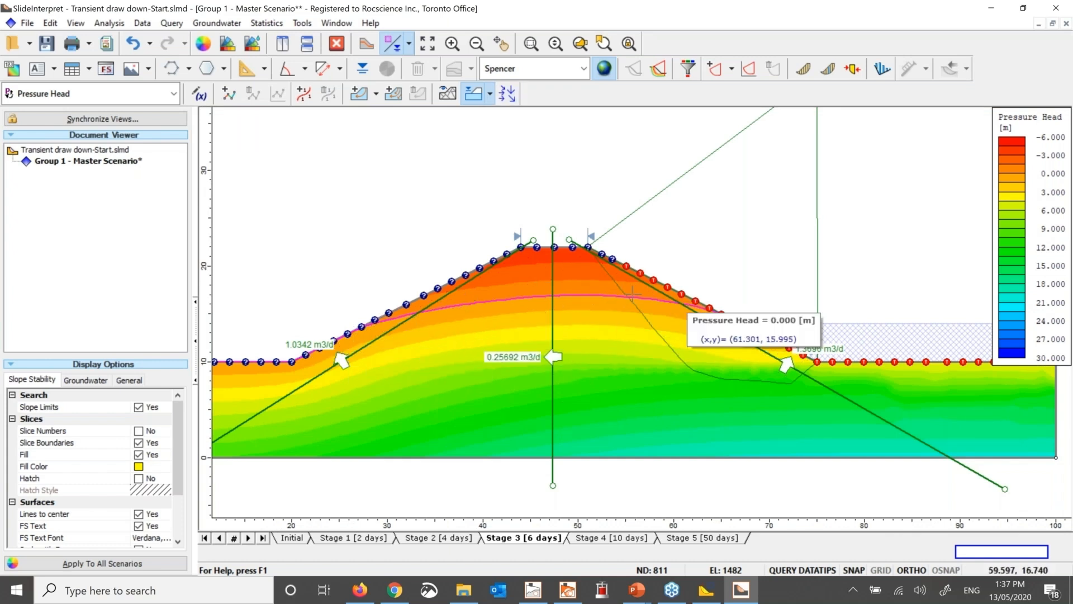
# Plot Pore Pressure along the Stage 3 critical slip surface, with minimum and maximum values and hatched bars.
pyautogui.moveTo(555, 300)
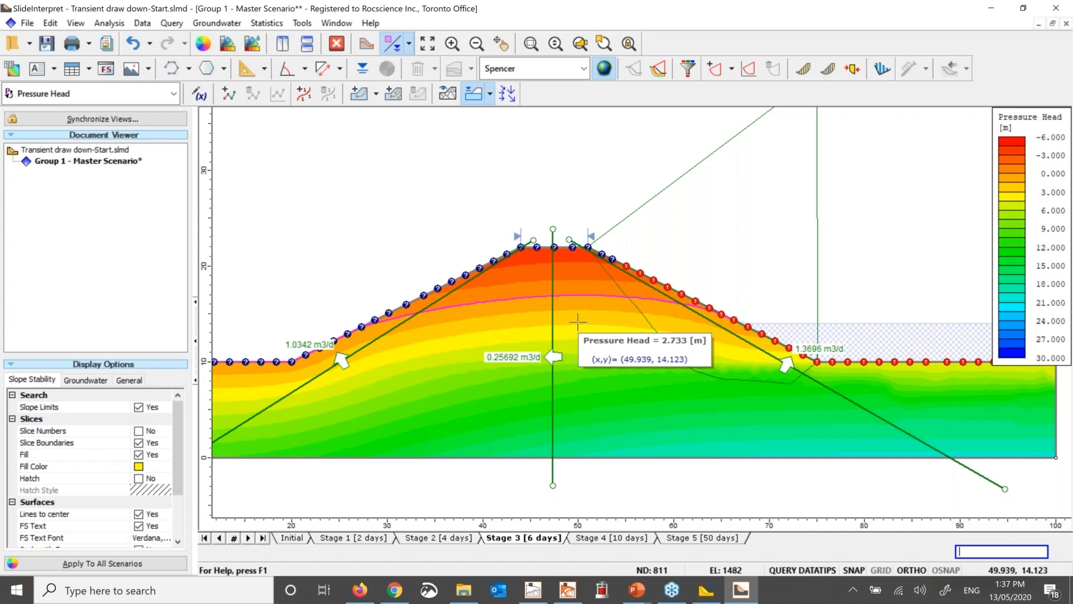
pyautogui.click(884, 79)
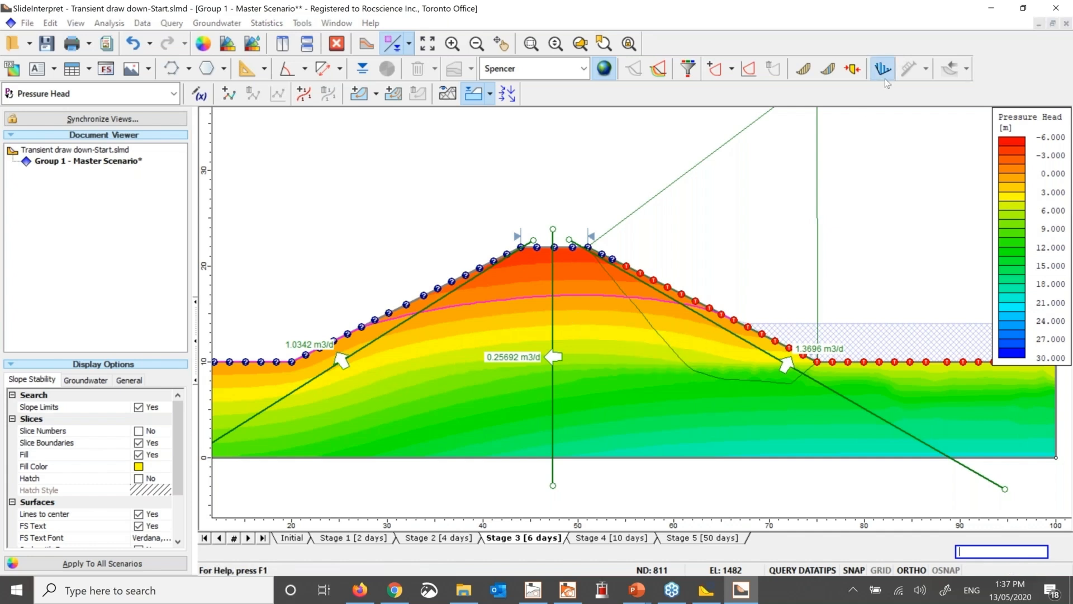
pyautogui.click(373, 160)
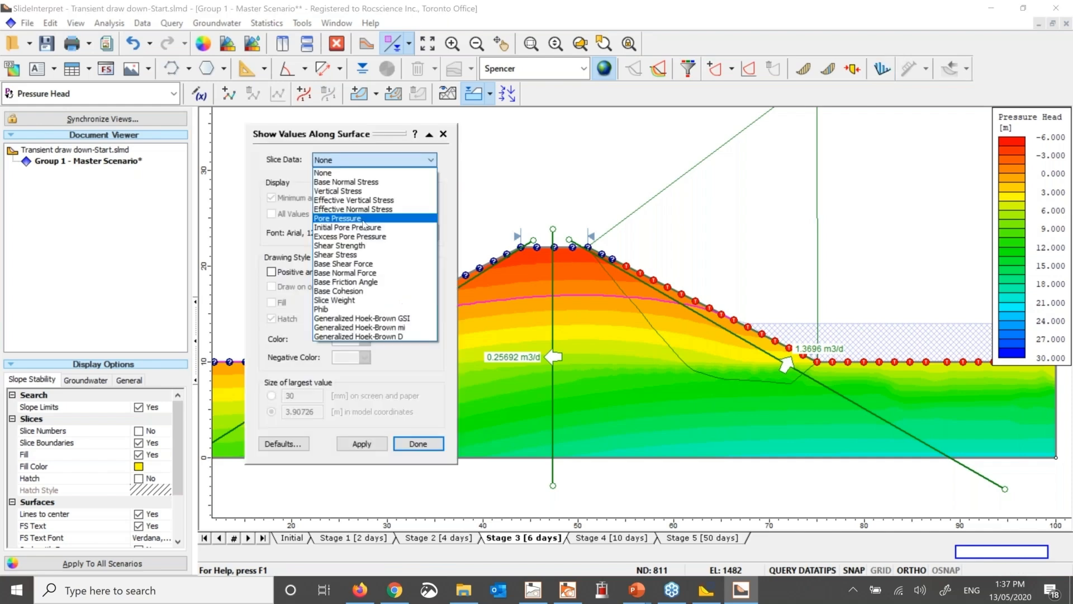
pyautogui.click(364, 219)
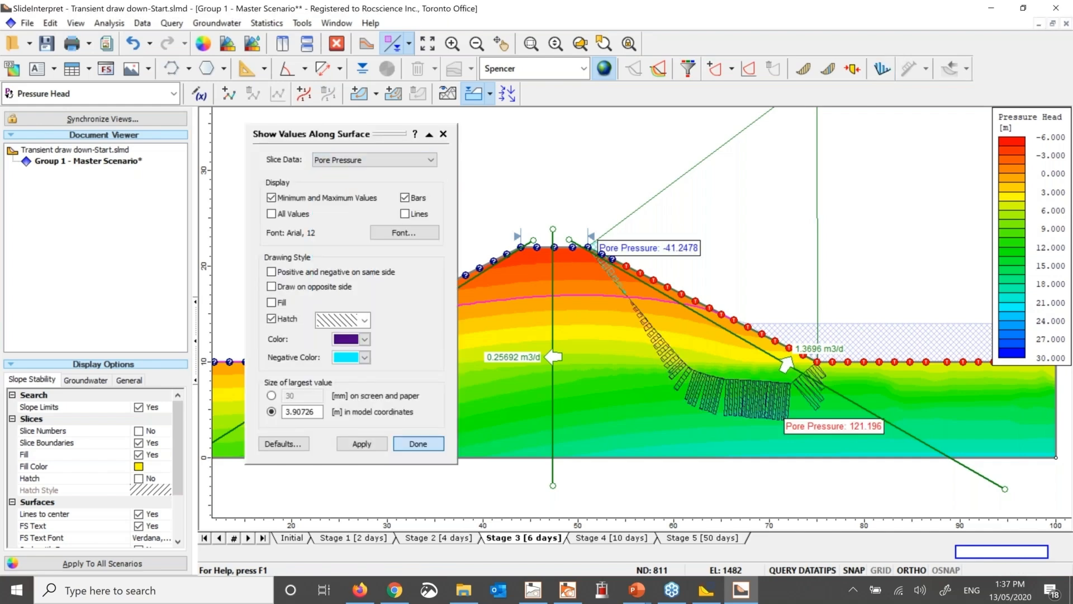
pyautogui.press('Return')
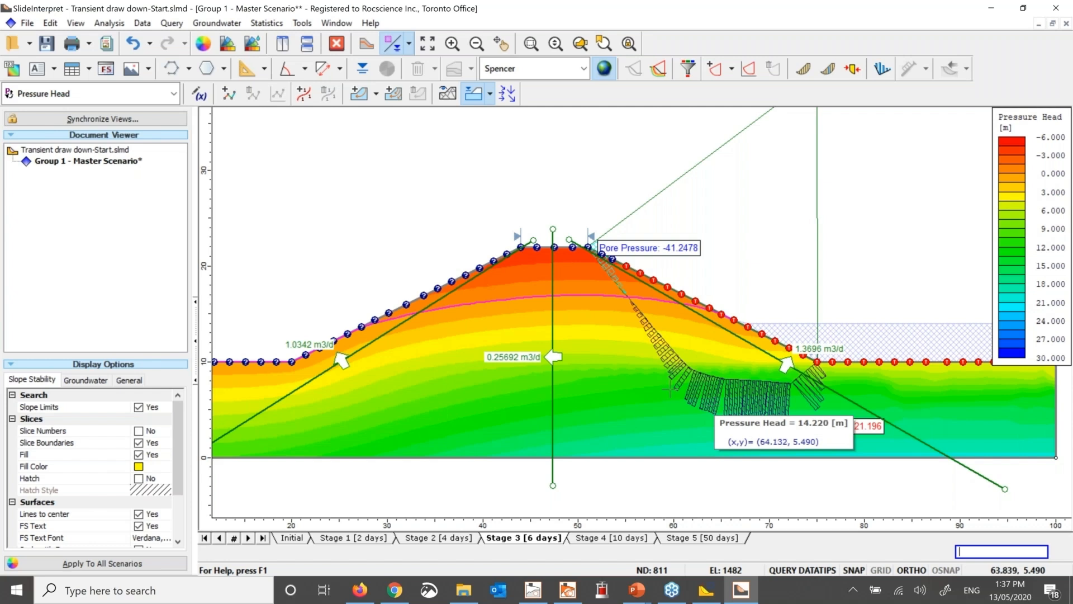
pyautogui.scroll(-1, 668, 388)
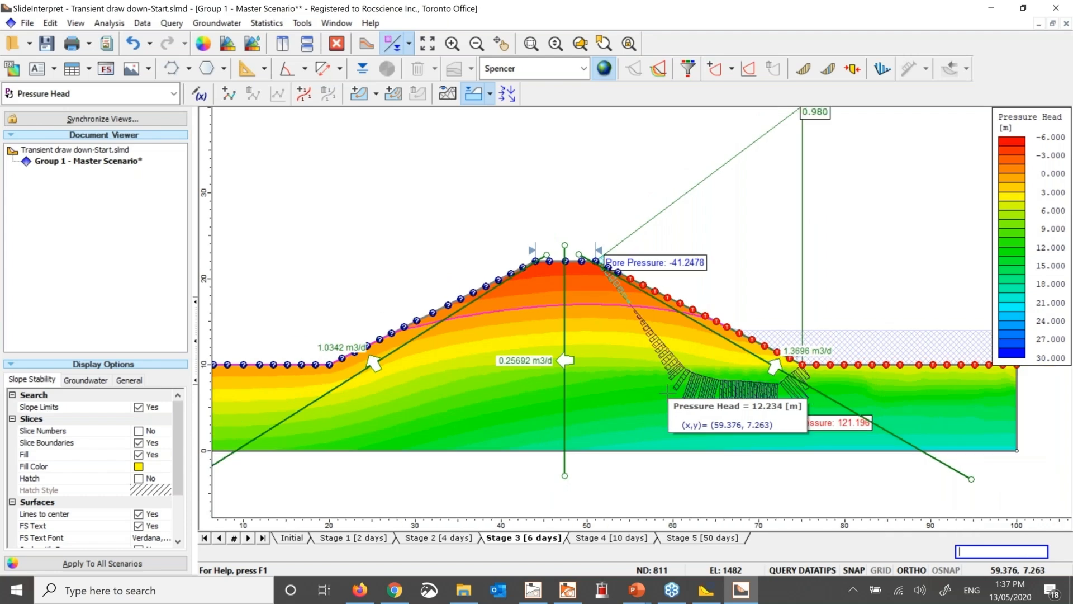
pyautogui.scroll(-1, 668, 392)
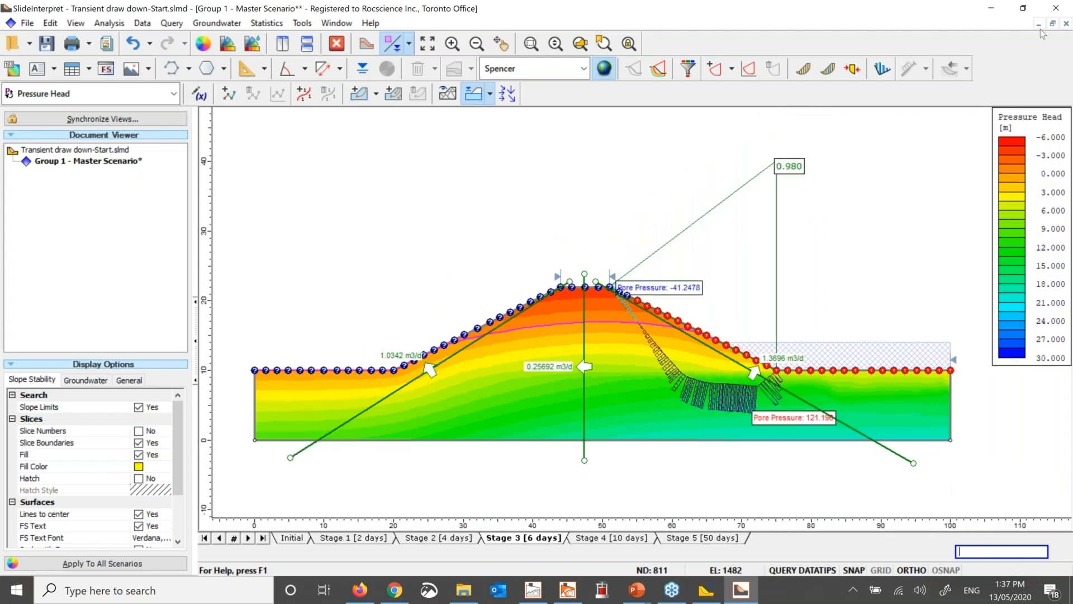
# Close the drawdown results without saving, close the Slide model and return to the presentation's Piezometric Data (Grid) slide.
pyautogui.click(1054, 7)
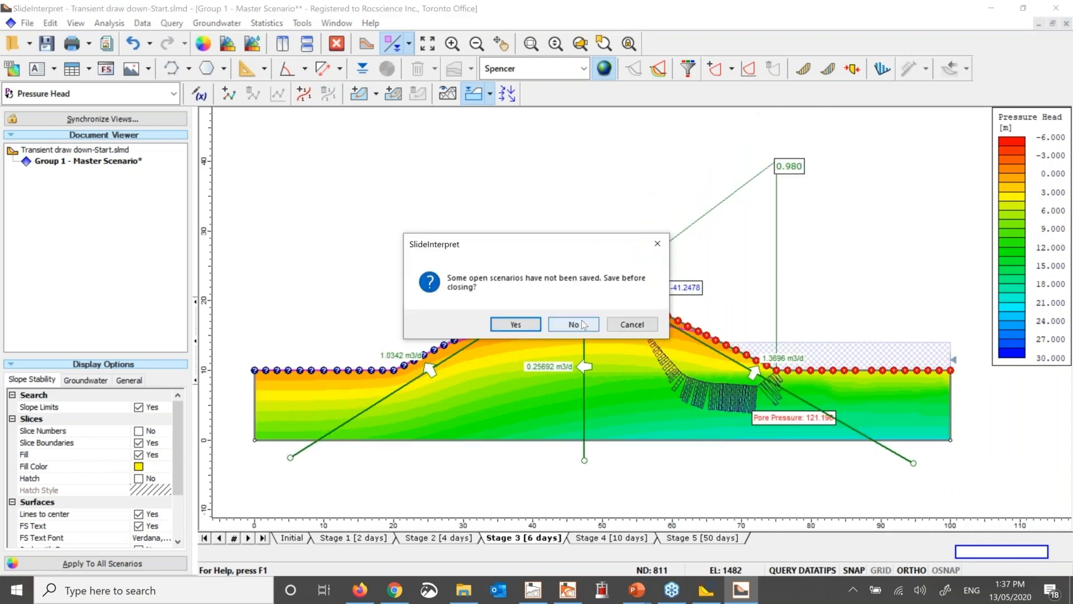
pyautogui.click(583, 324)
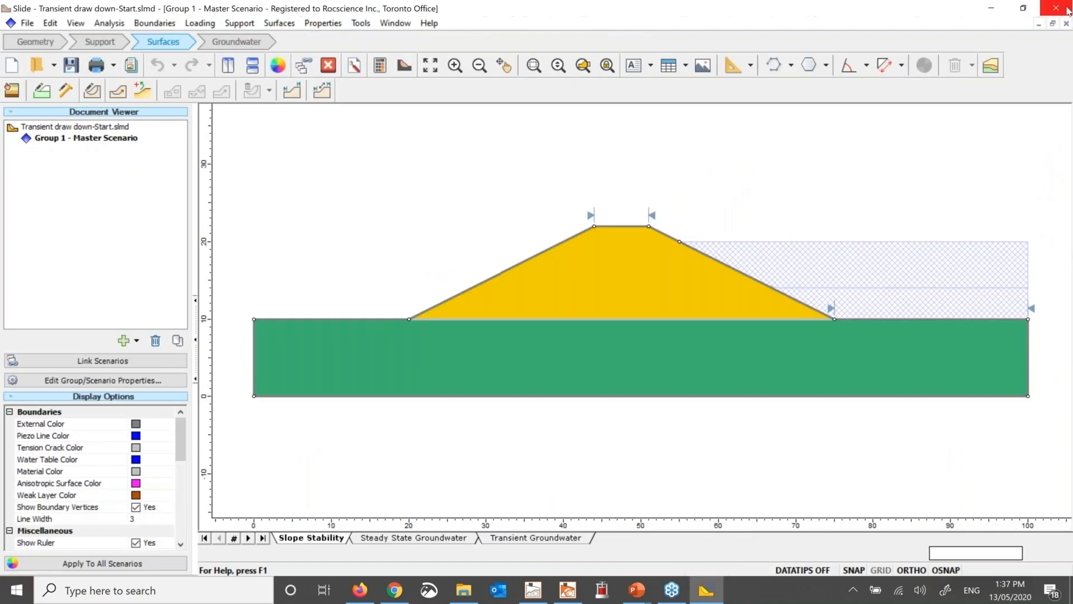
pyautogui.click(1066, 9)
pyautogui.click(864, 487)
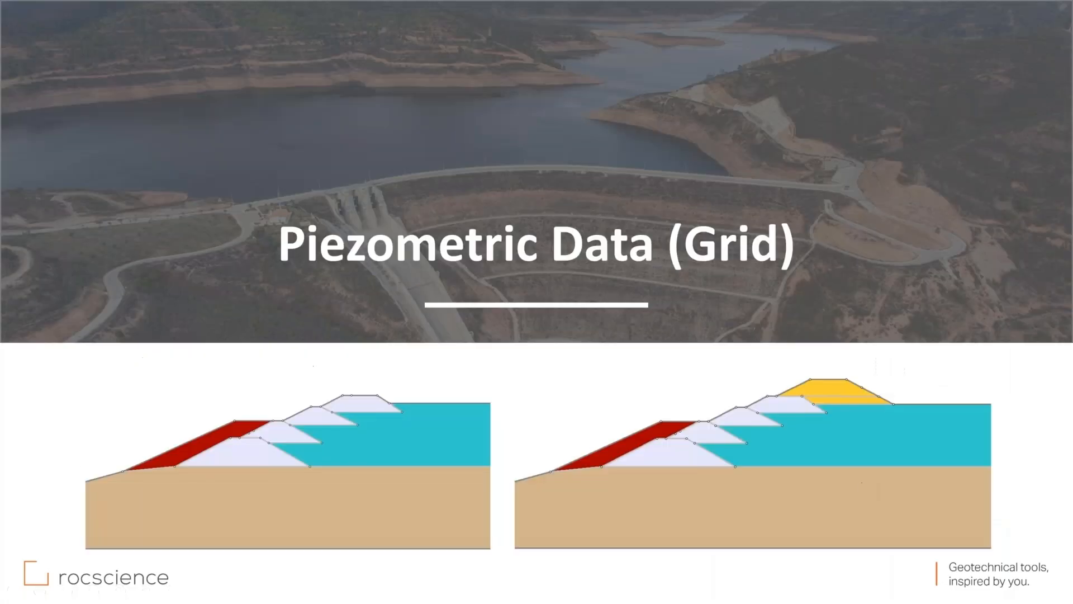
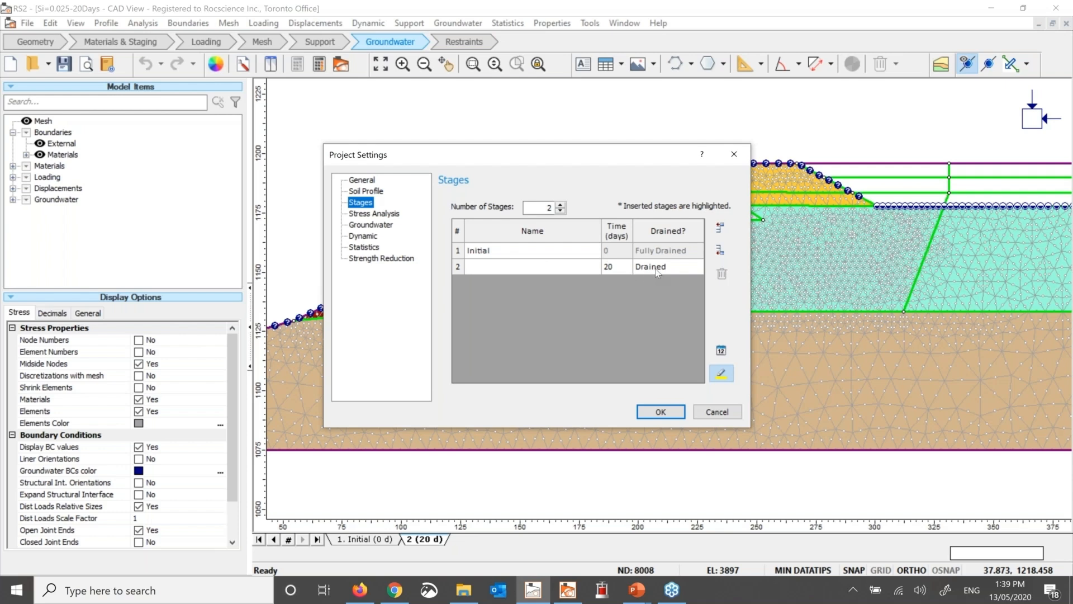
# Leave the RS2 project settings unmodified and examine the strength definition of the Tailing Norsand material.
pyautogui.click(723, 417)
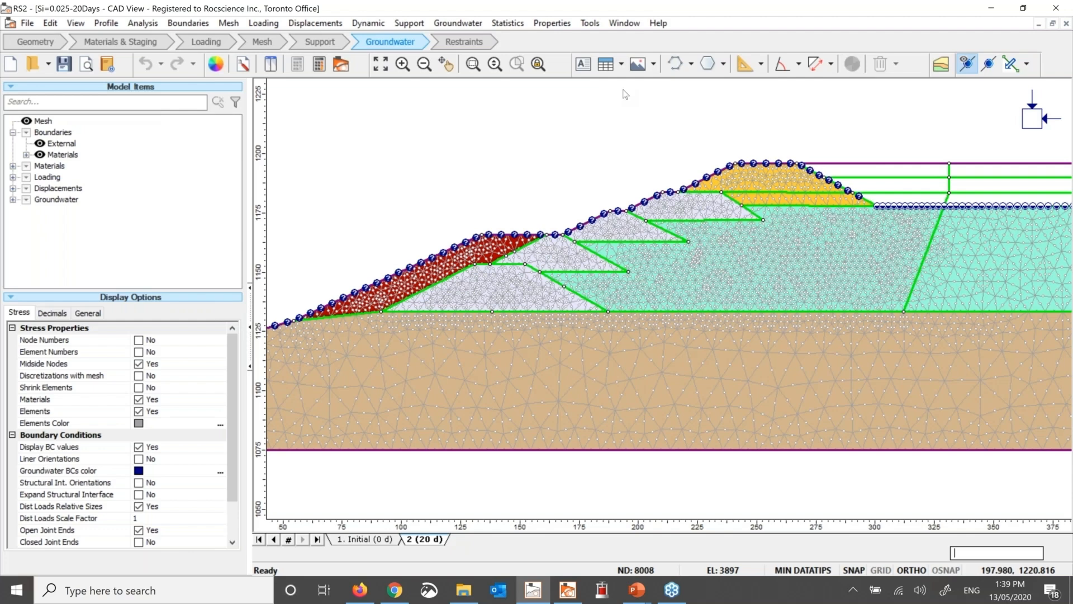
pyautogui.click(552, 24)
pyautogui.click(568, 42)
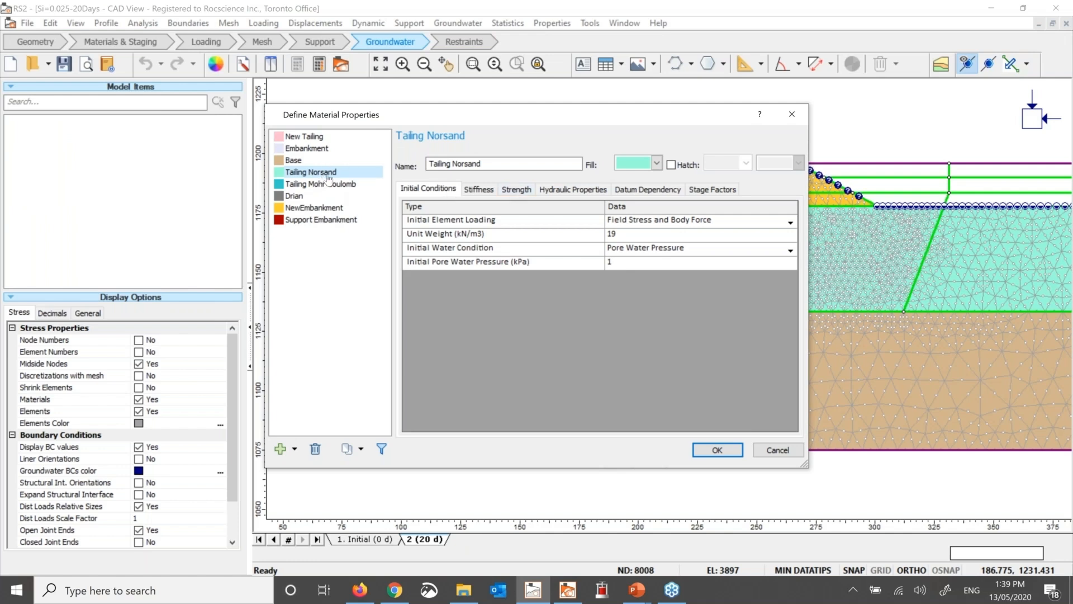
pyautogui.click(524, 190)
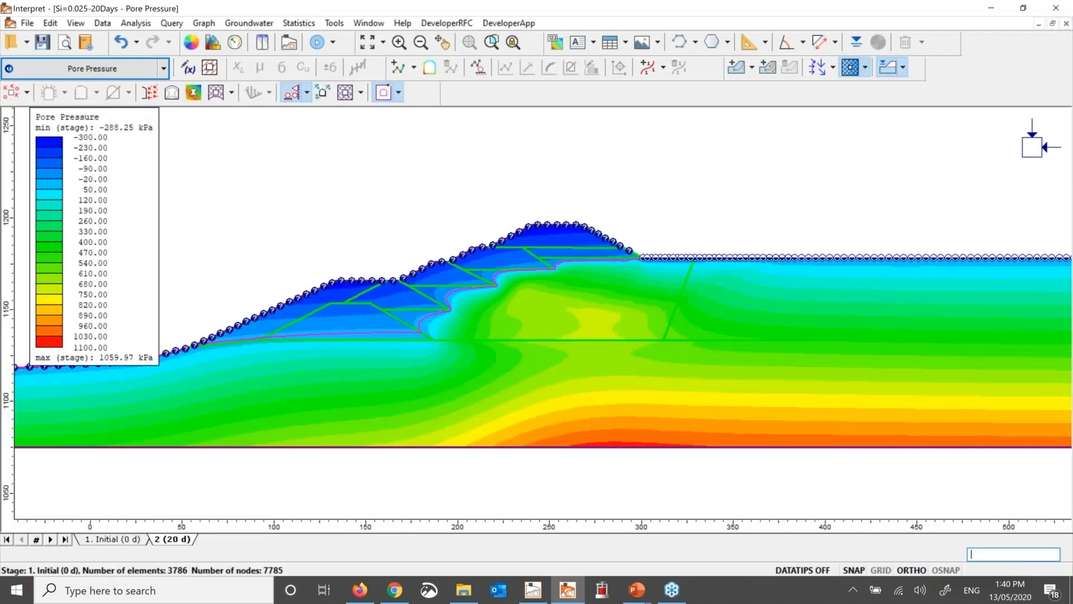
# Display the Initial (0 d) stage's pore pressure contours in Interpret for comparison with the 20-day stage.
pyautogui.press('pageup')
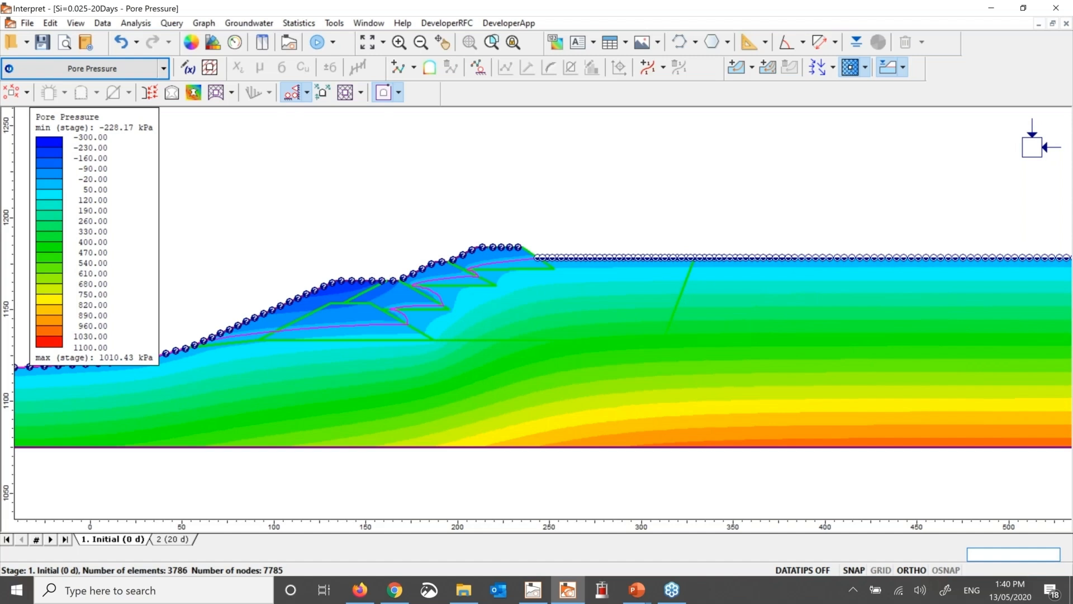
# Display the 20-day stage's pore pressure contours and locate the option for exporting values at all nodes.
pyautogui.click(170, 541)
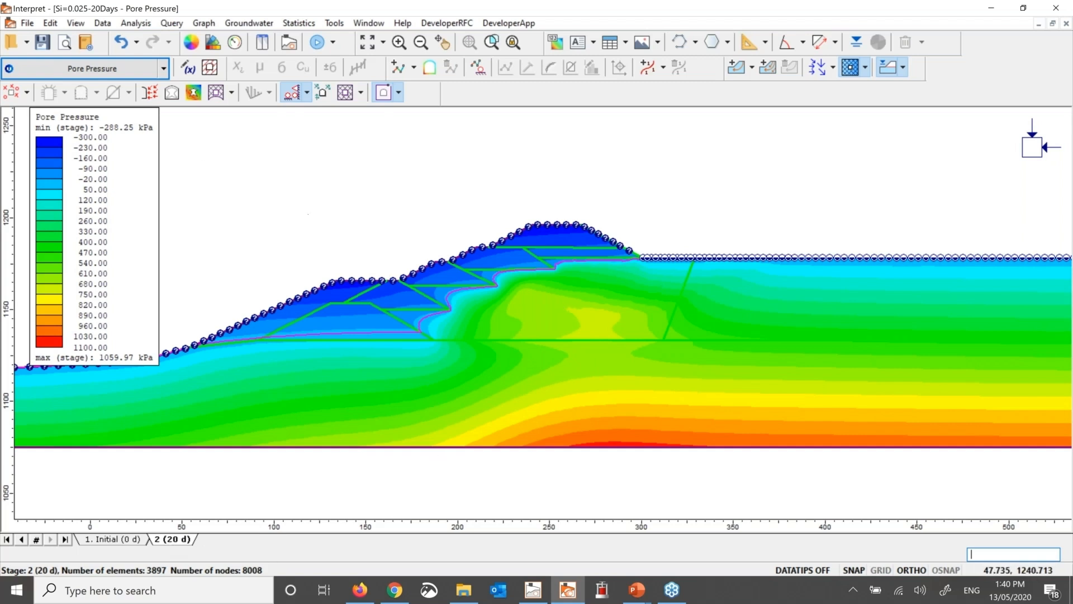
pyautogui.click(27, 24)
pyautogui.moveTo(72, 135)
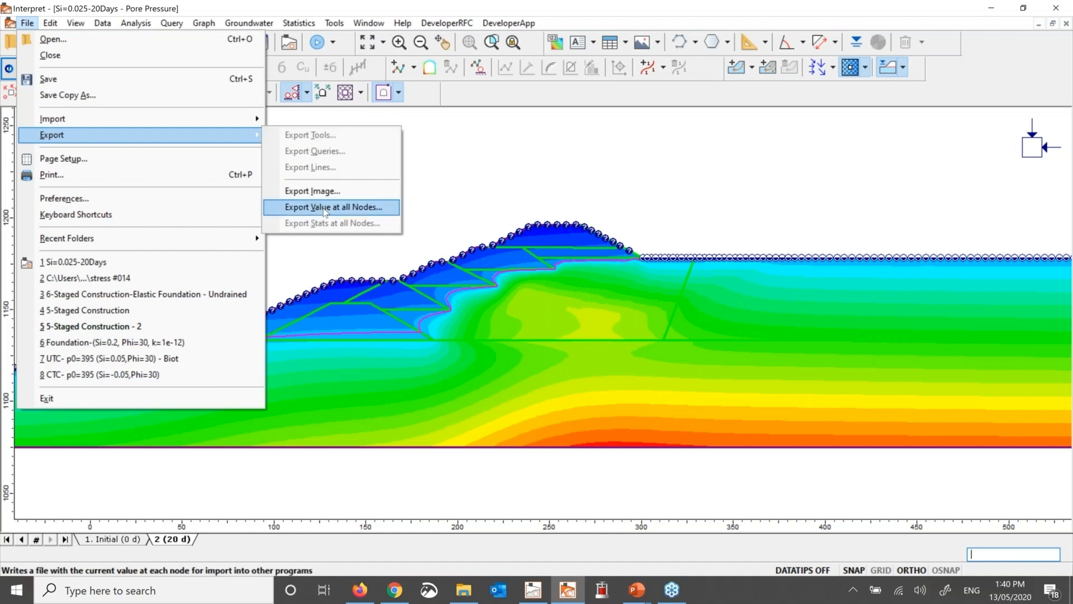
pyautogui.click(587, 171)
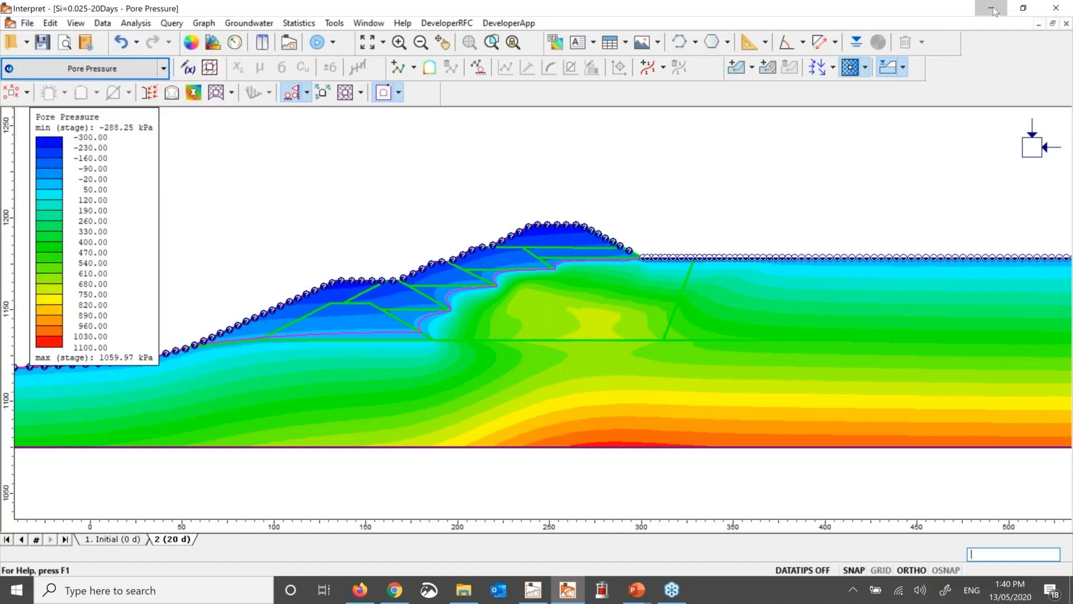
# Minimise Interpret and resume the PowerPoint slide show at the slide comparing RS2 initial and excess pore water pressures.
pyautogui.click(993, 11)
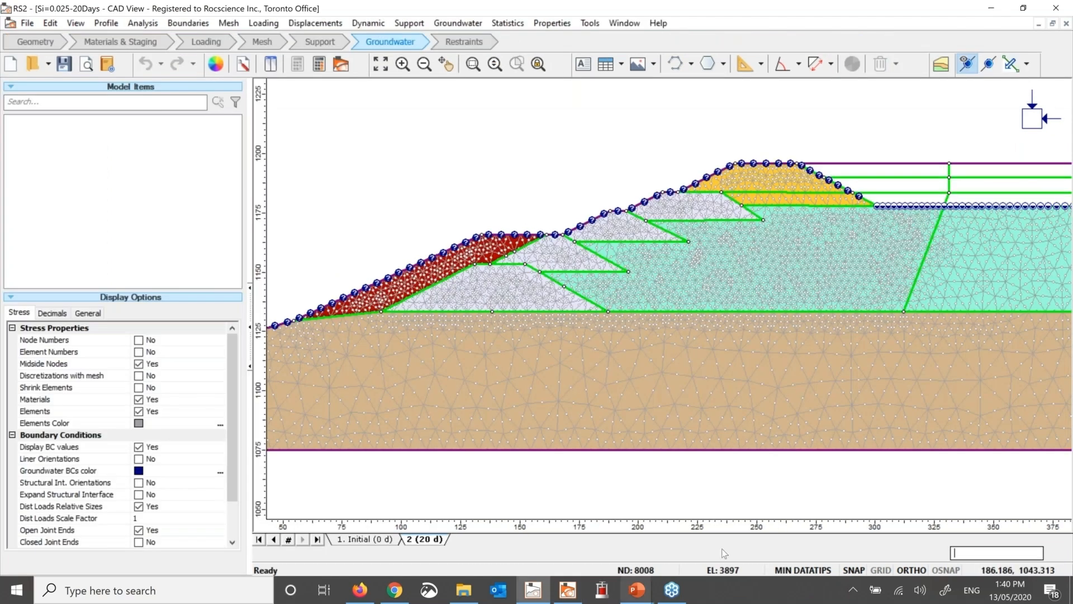
pyautogui.click(636, 590)
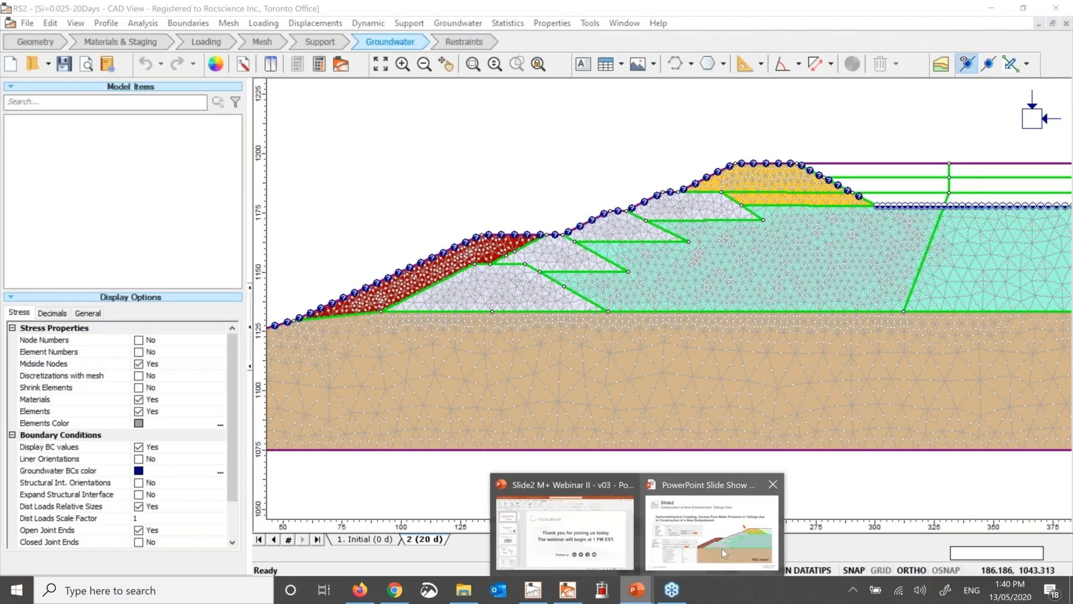
pyautogui.click(721, 548)
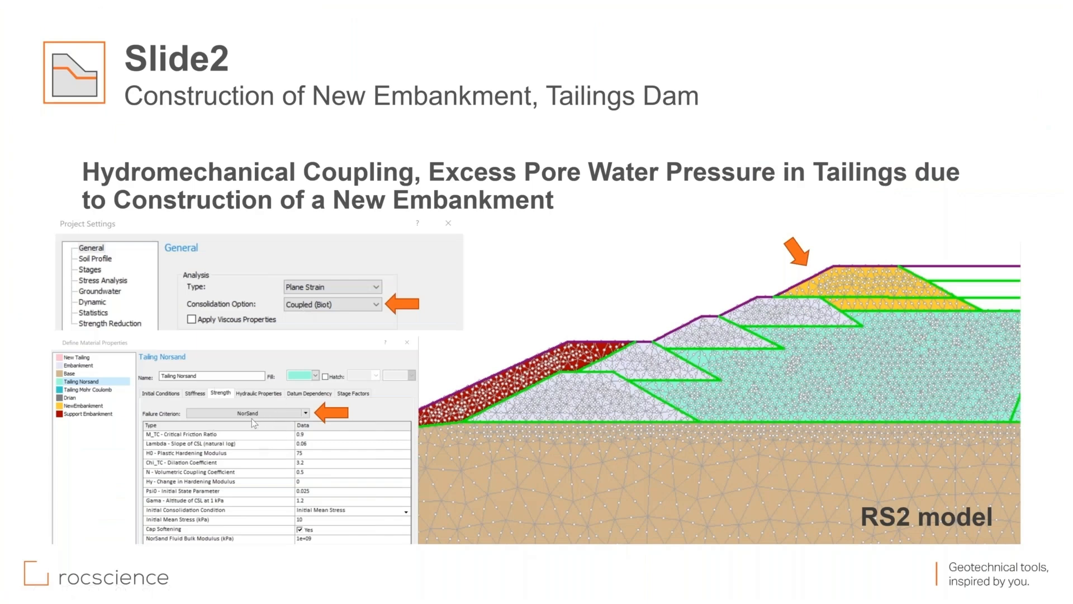
pyautogui.click(250, 412)
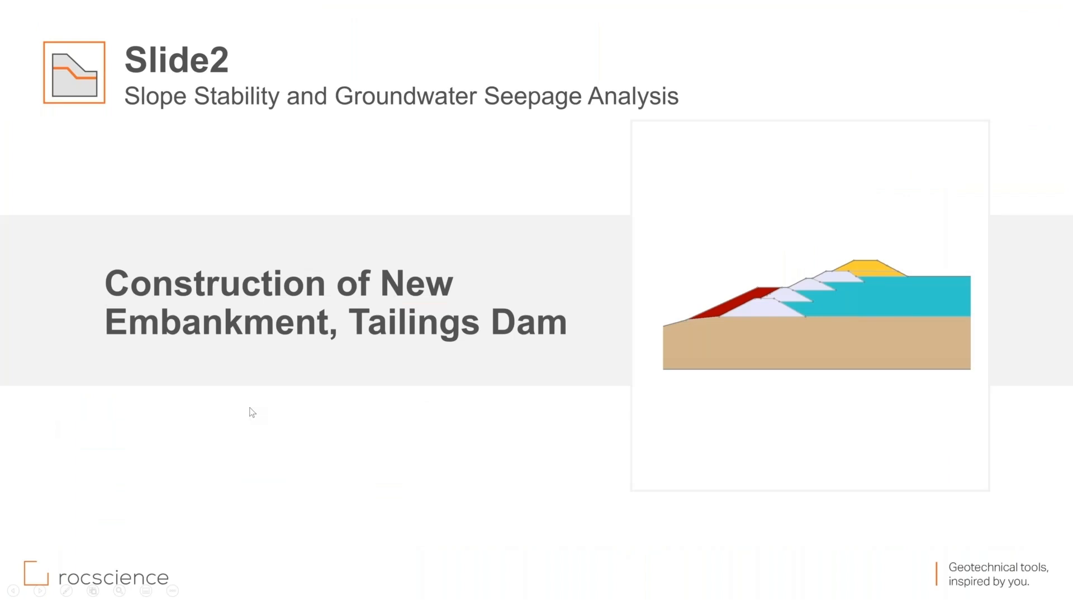
pyautogui.click(253, 412)
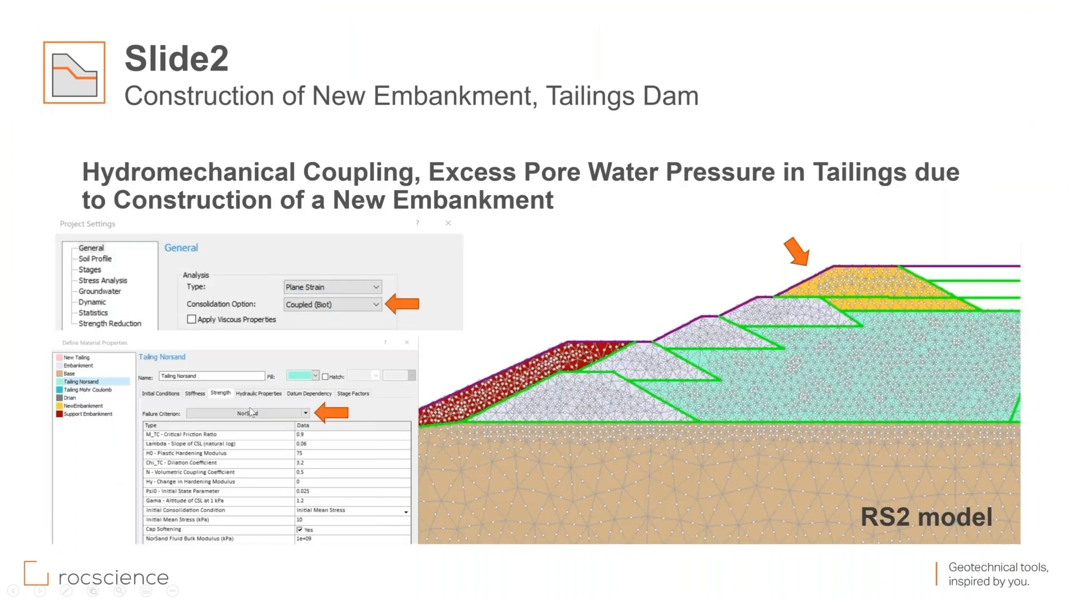
pyautogui.click(297, 411)
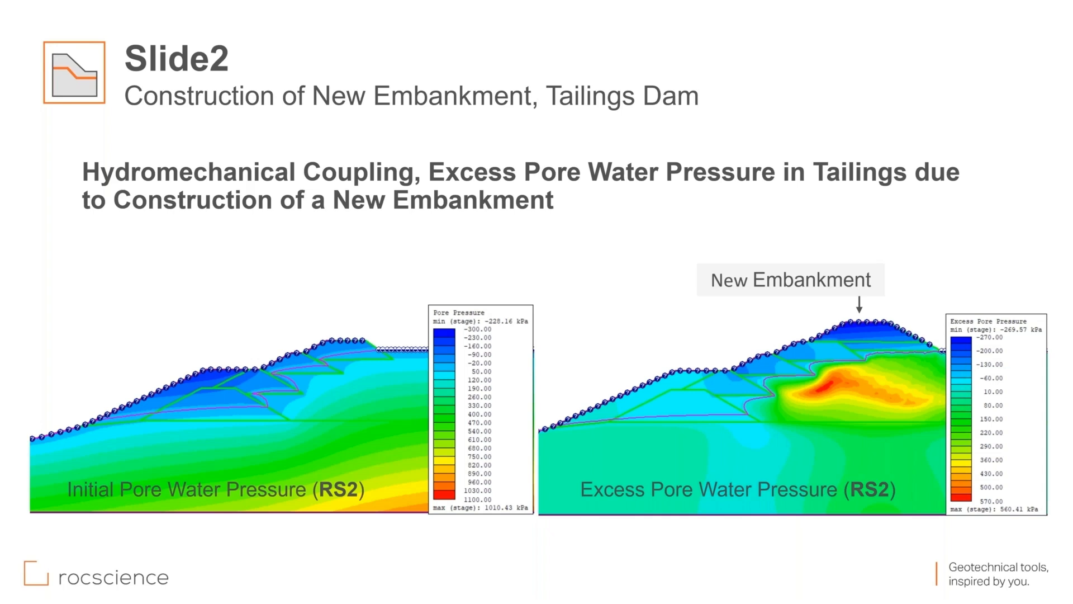
# Switch to File Explorer, go to the 6-Tailings Dam folder and open the 0-Initial-Steady State image.
pyautogui.hotkey('alt', 'Tab')
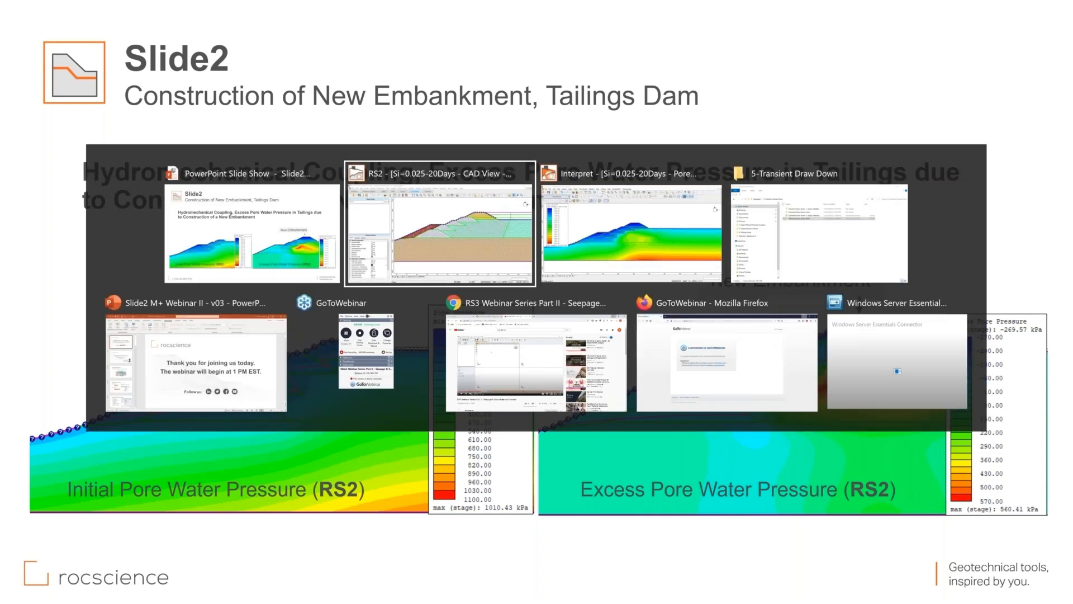
pyautogui.click(806, 247)
pyautogui.doubleClick(305, 252)
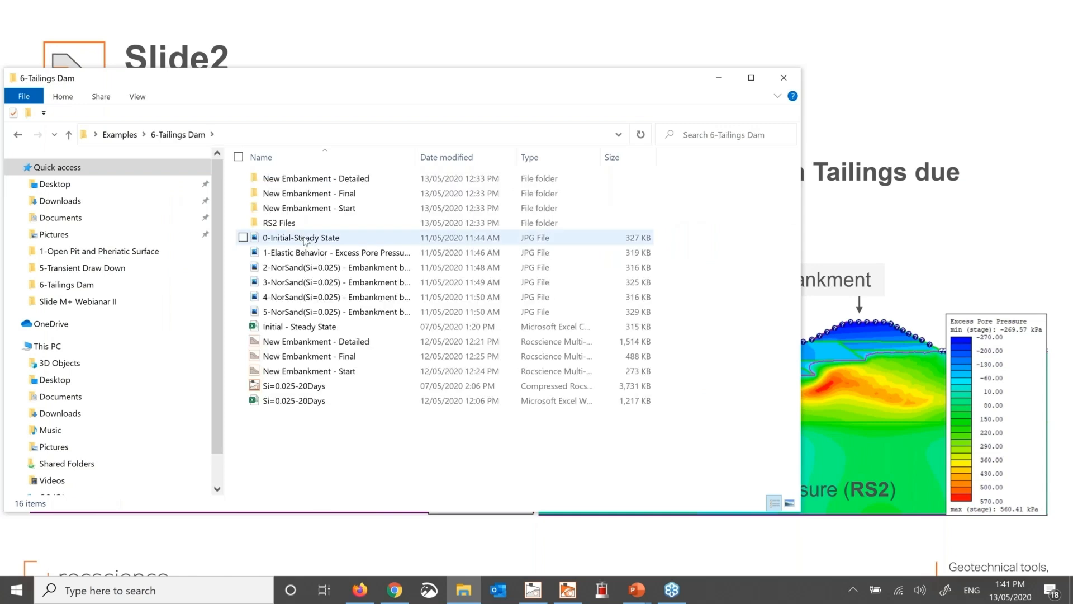
pyautogui.click(306, 241)
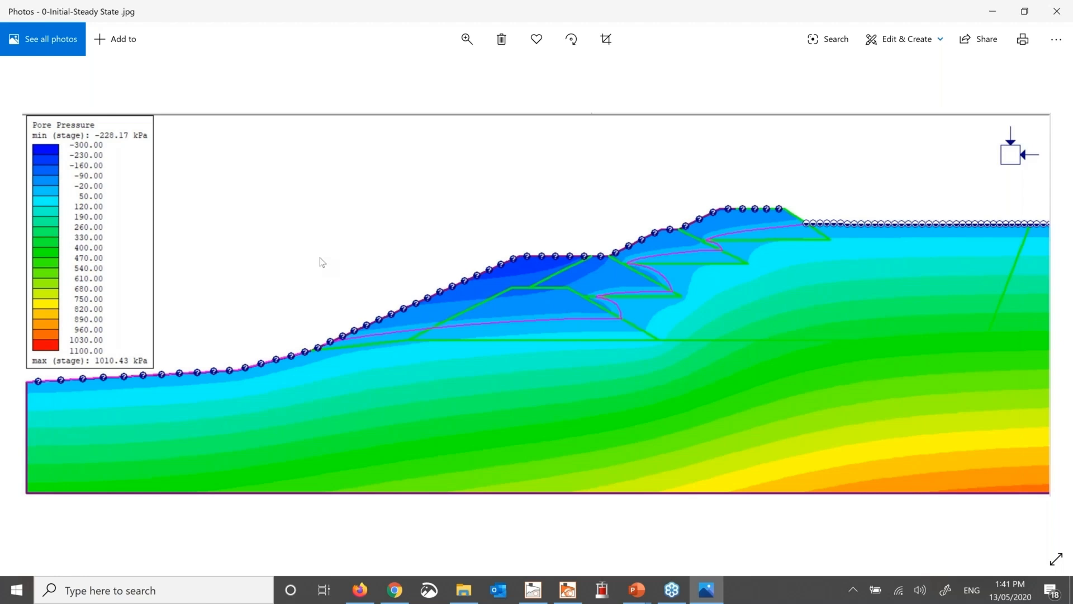
# Compare the excess pore pressure images for elastic behavior and NorSand embankments built in 7, 10, 20 and 30 days.
pyautogui.press('Right')
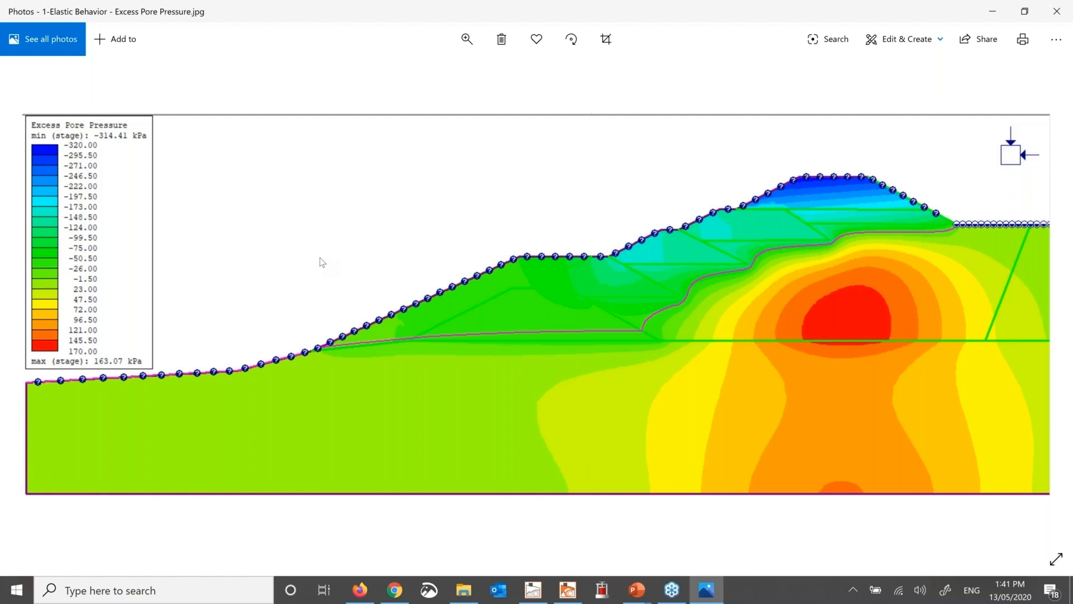
pyautogui.press('Right')
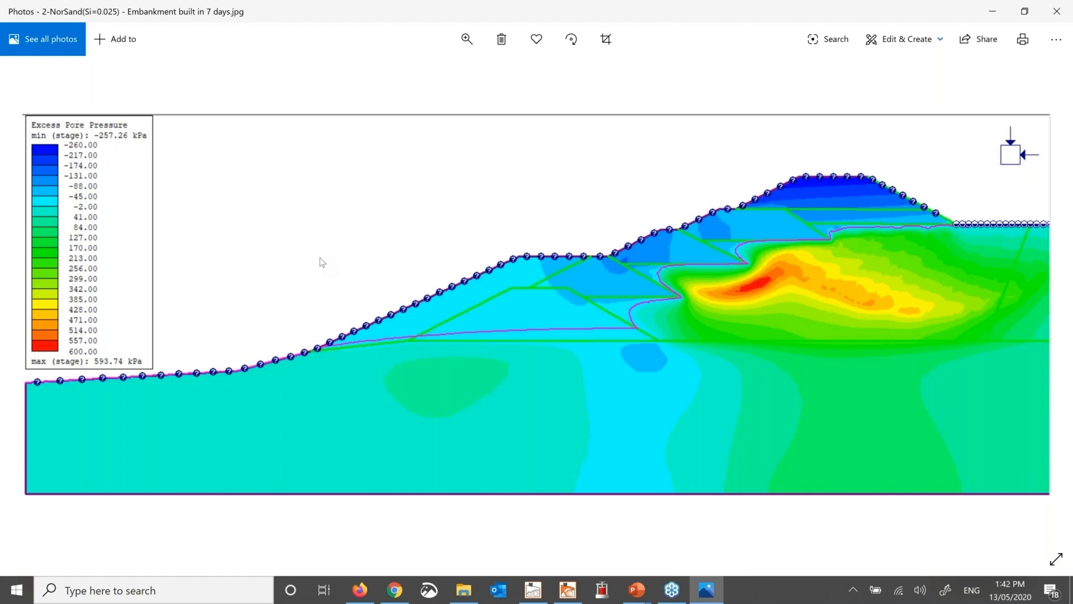
pyautogui.press('Left')
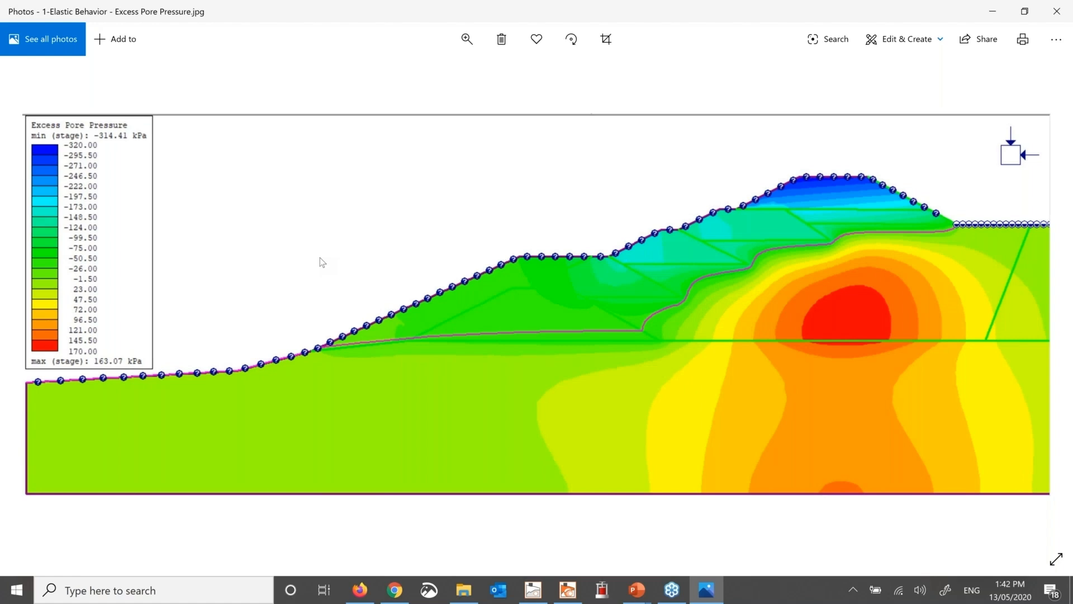
pyautogui.press('Right')
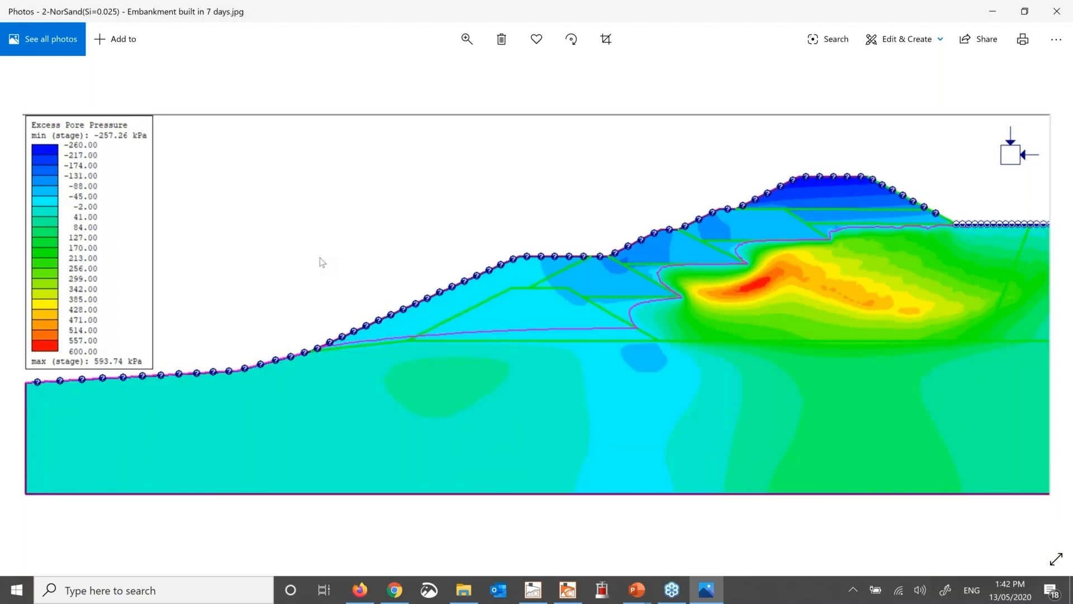
pyautogui.press('Right')
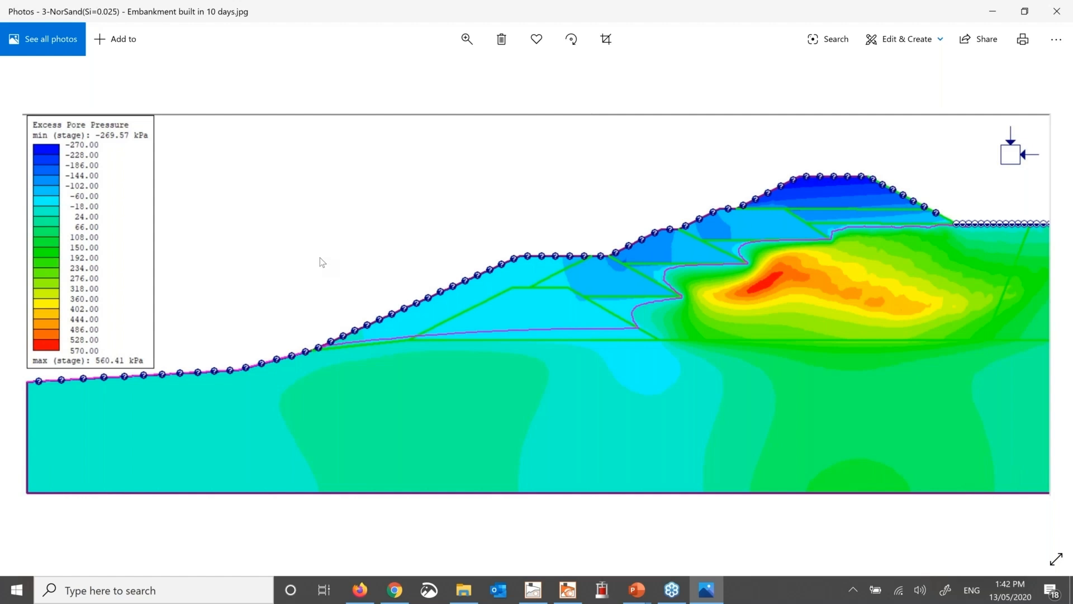
pyautogui.press('Right')
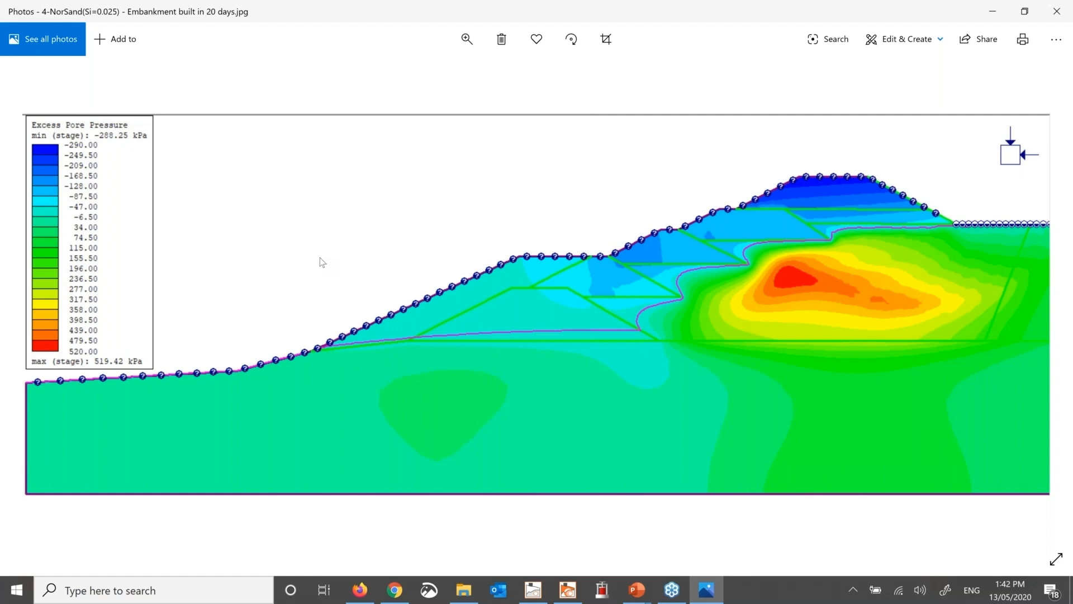
pyautogui.press('Right')
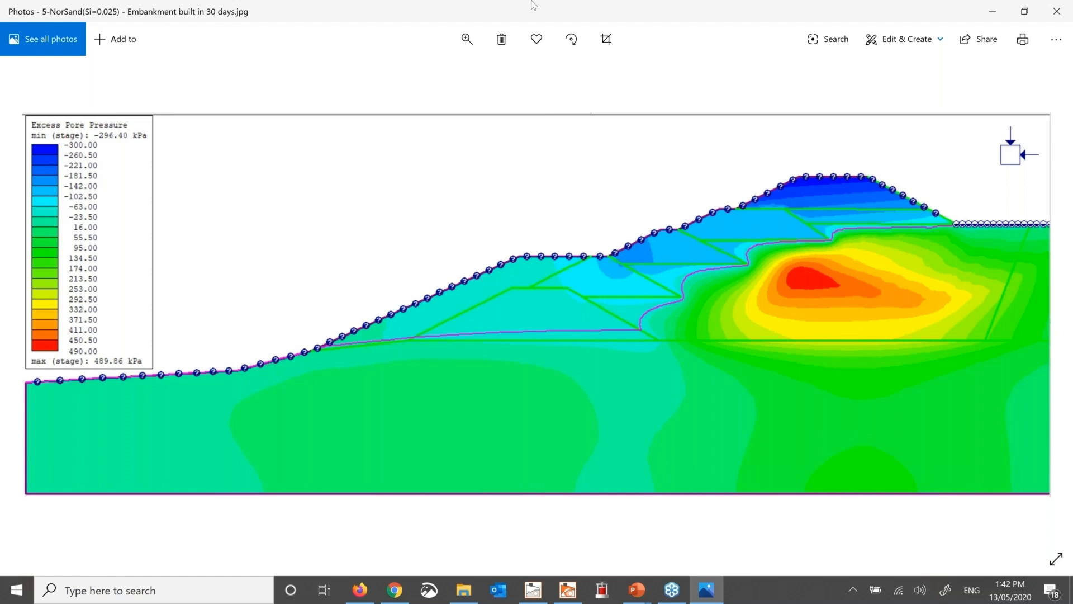
# Open the New Embankment - Start model in Slide from the 6-Tailings Dam folder and display its Steady State scenario.
pyautogui.click(470, 597)
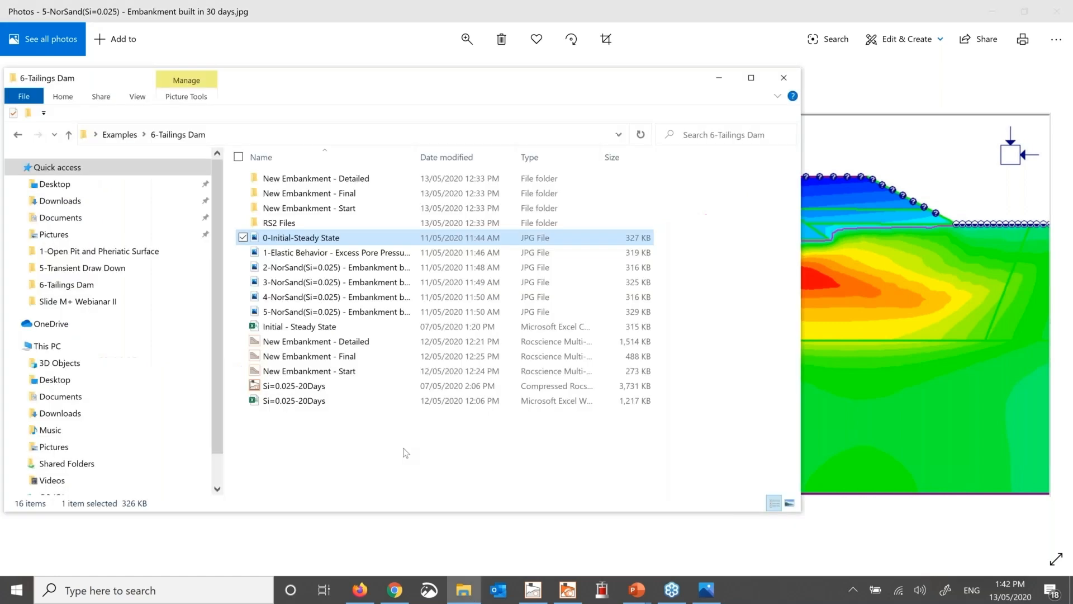
pyautogui.click(342, 371)
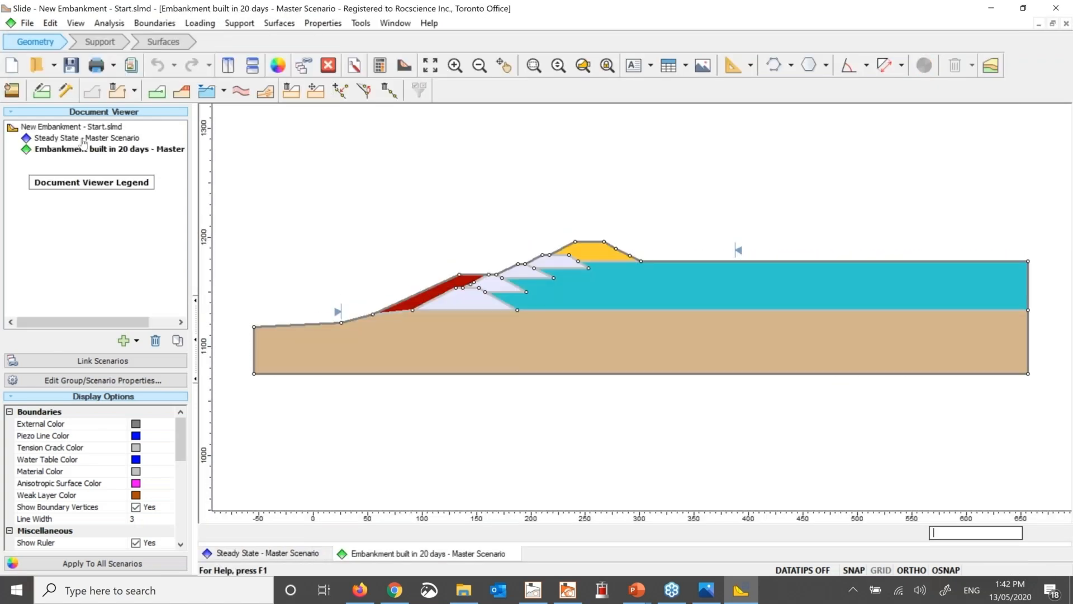
pyautogui.click(83, 138)
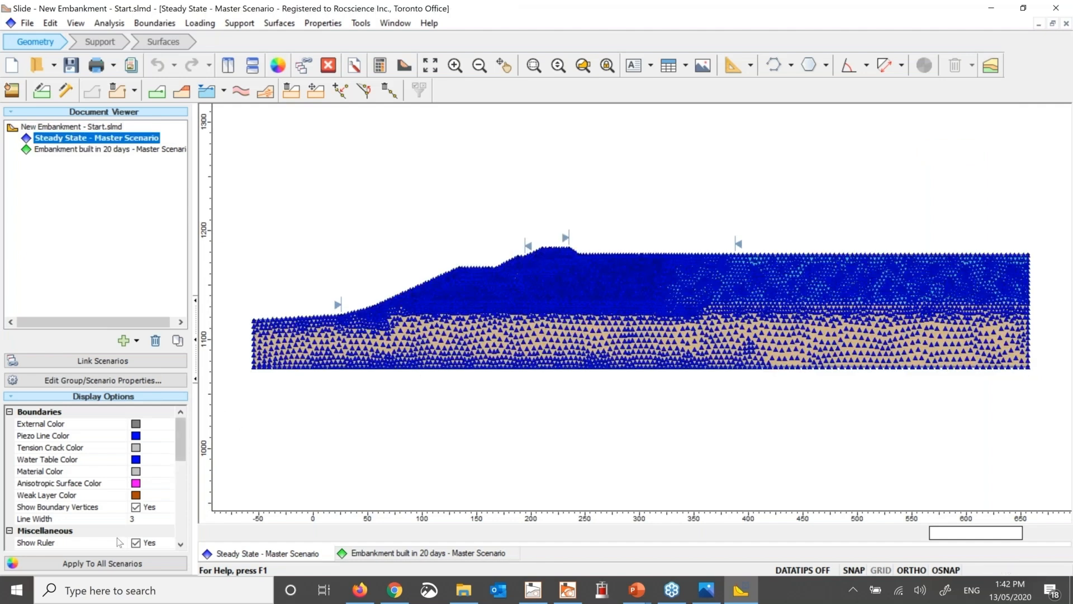
# Toggle the Water Pressure Grid display off and on in the Steady State scenario and inspect the grid points up close.
pyautogui.scroll(-5, 113, 540)
pyautogui.click(136, 508)
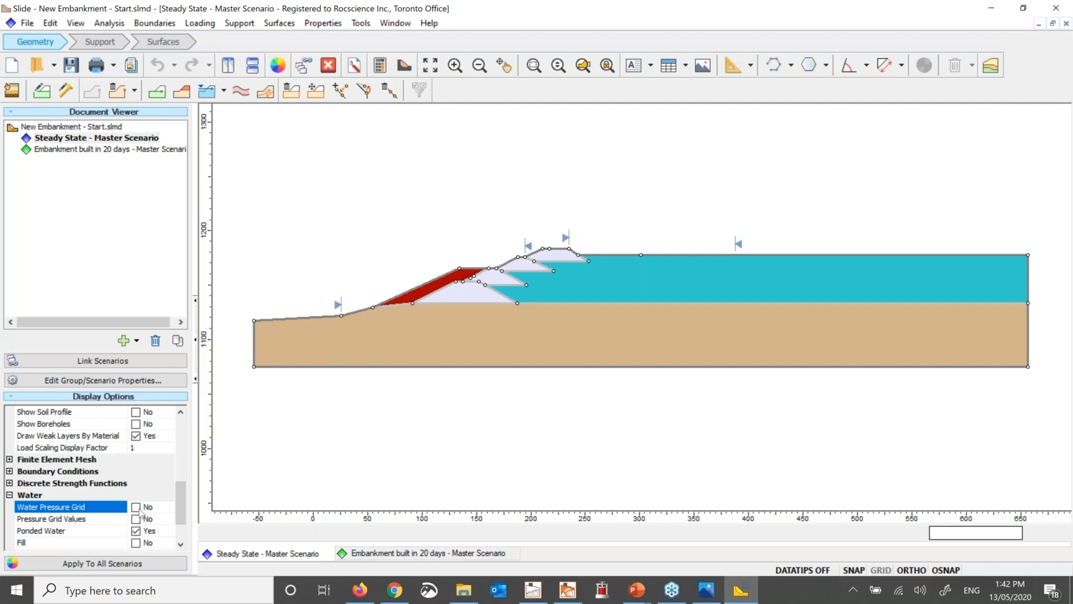
pyautogui.click(136, 507)
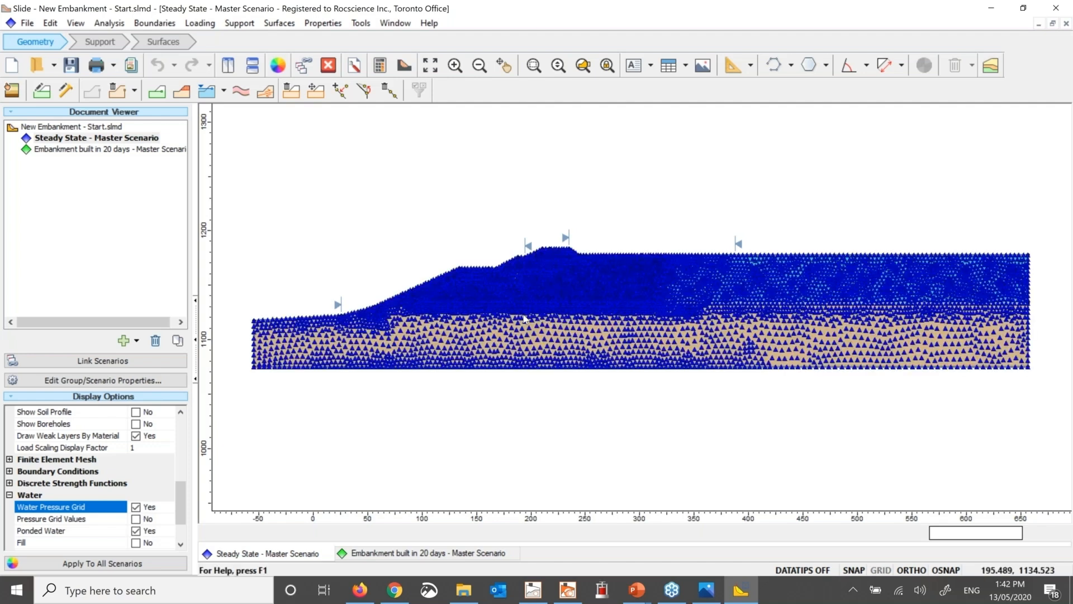
pyautogui.scroll(1, 522, 339)
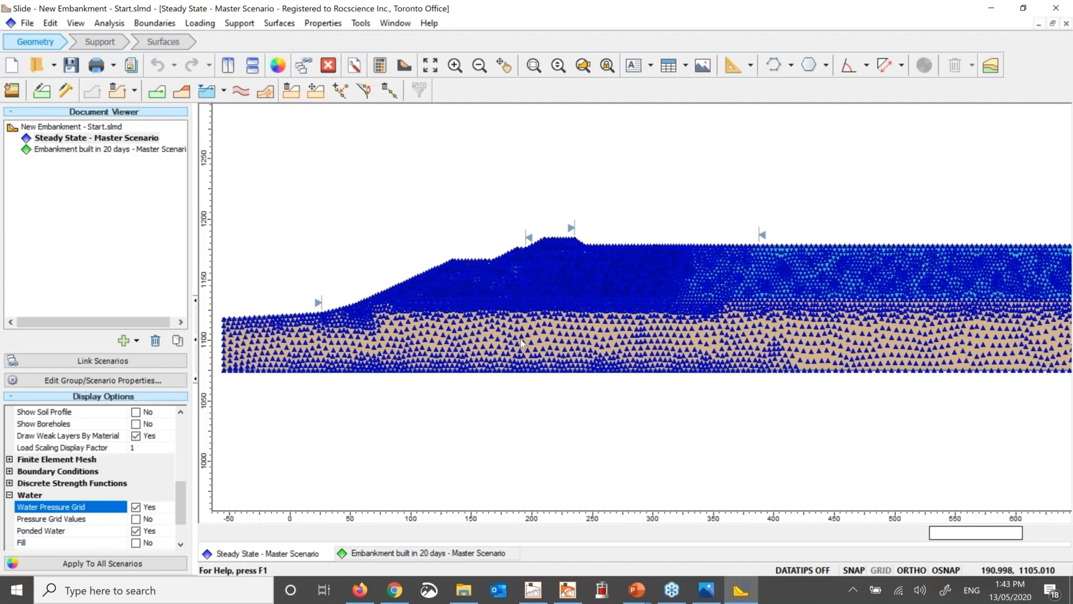
pyautogui.scroll(2, 522, 342)
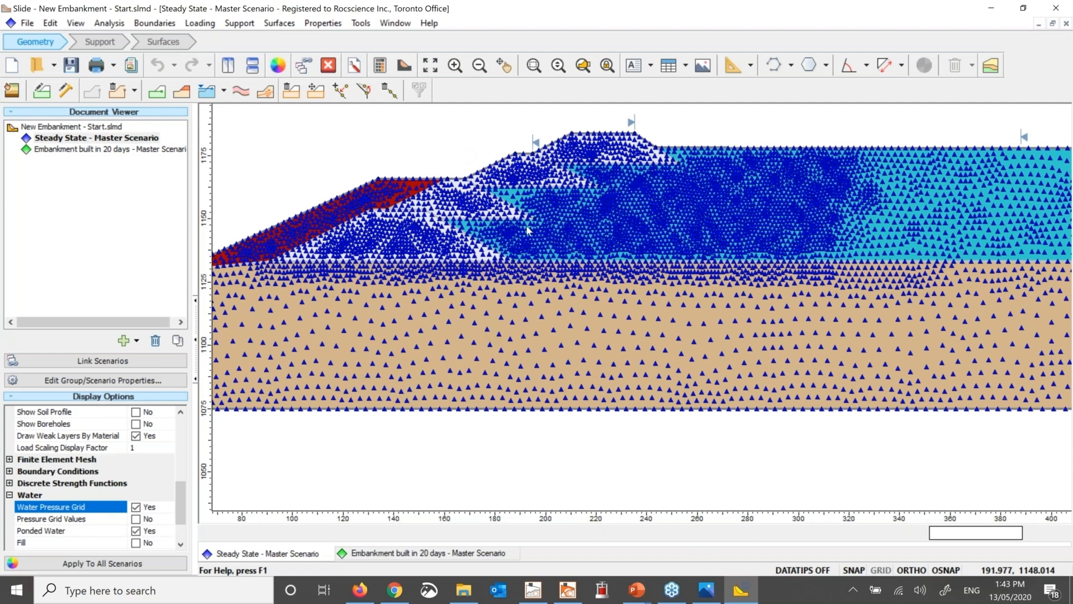
pyautogui.scroll(-1, 527, 228)
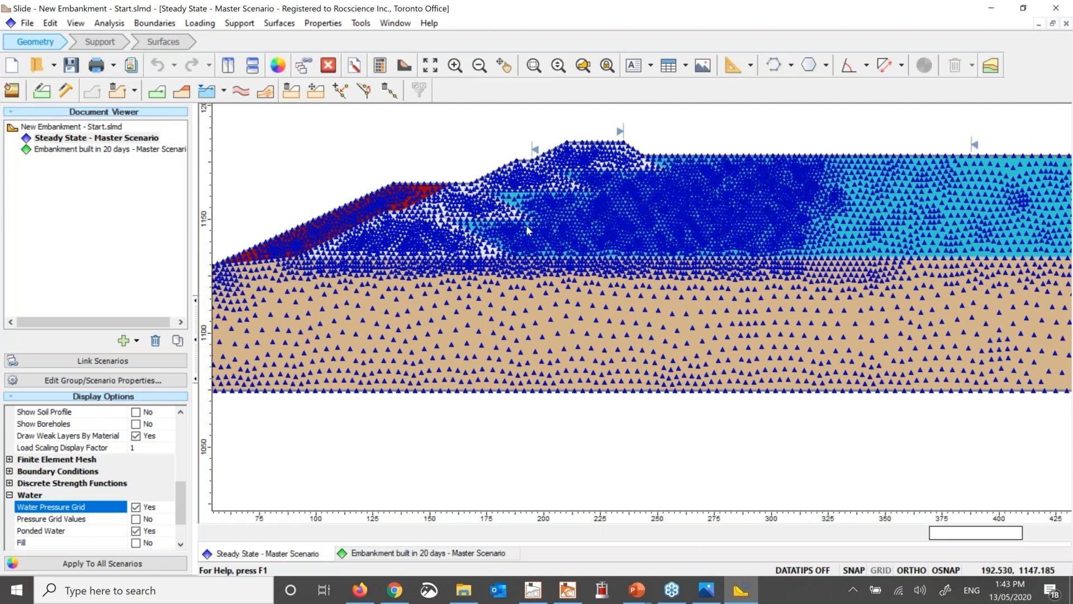
pyautogui.scroll(-5, 525, 225)
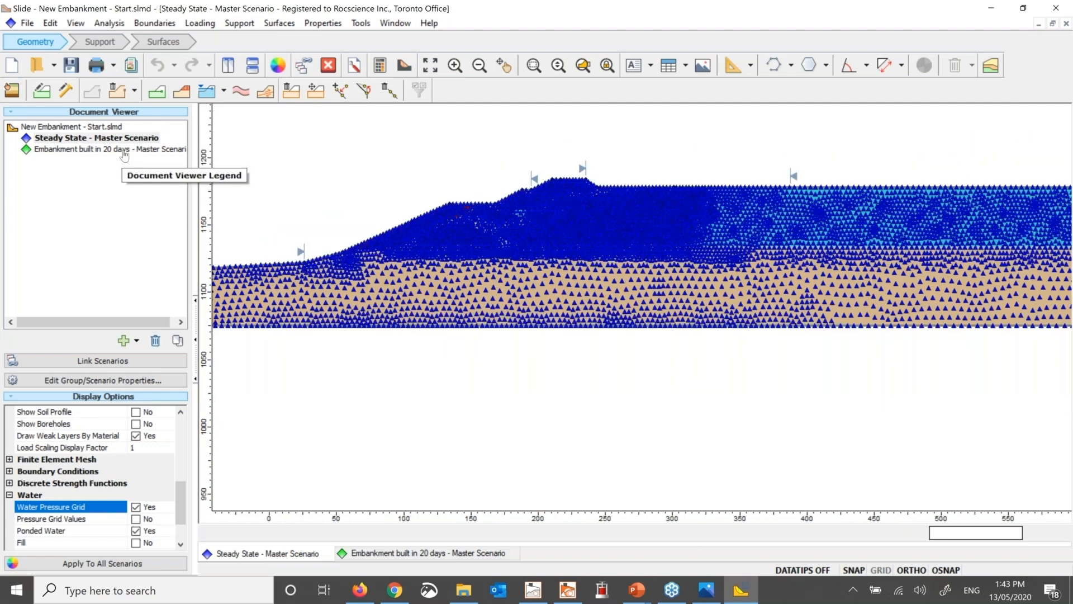
# Set the groundwater method of the Embankment built in 20 days scenario to Grid (Pore Pressure) and open its Water Pressure Grid table.
pyautogui.click(123, 150)
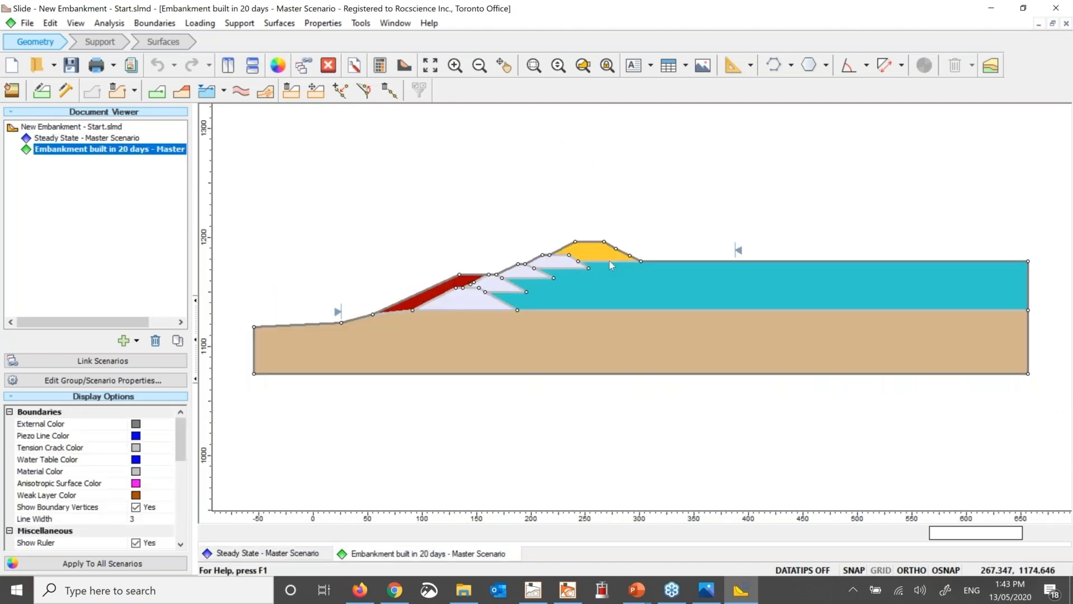
pyautogui.click(356, 66)
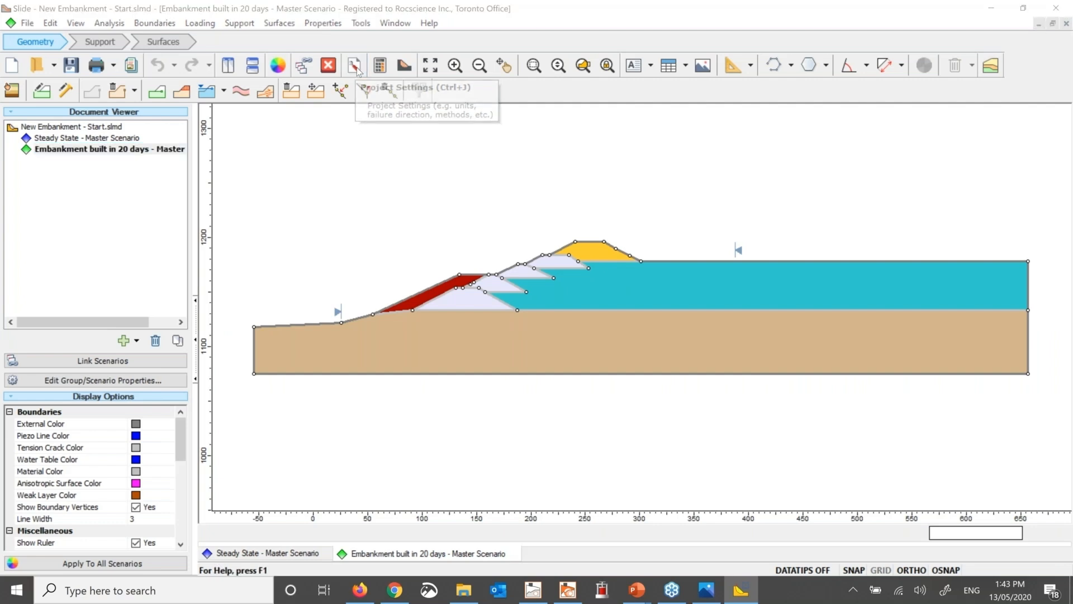
pyautogui.click(536, 185)
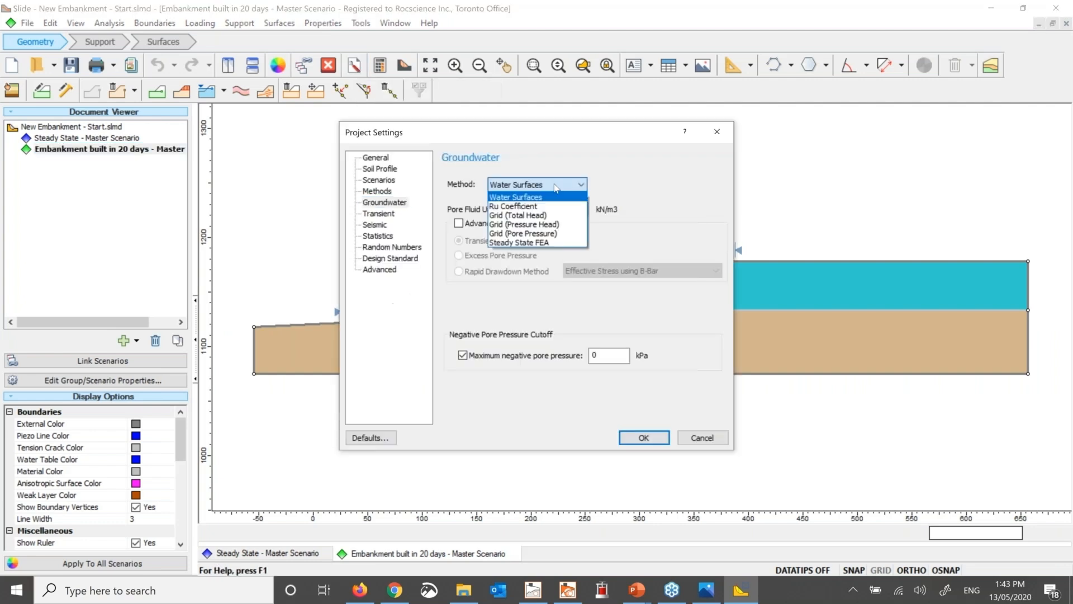
pyautogui.click(552, 235)
pyautogui.click(672, 189)
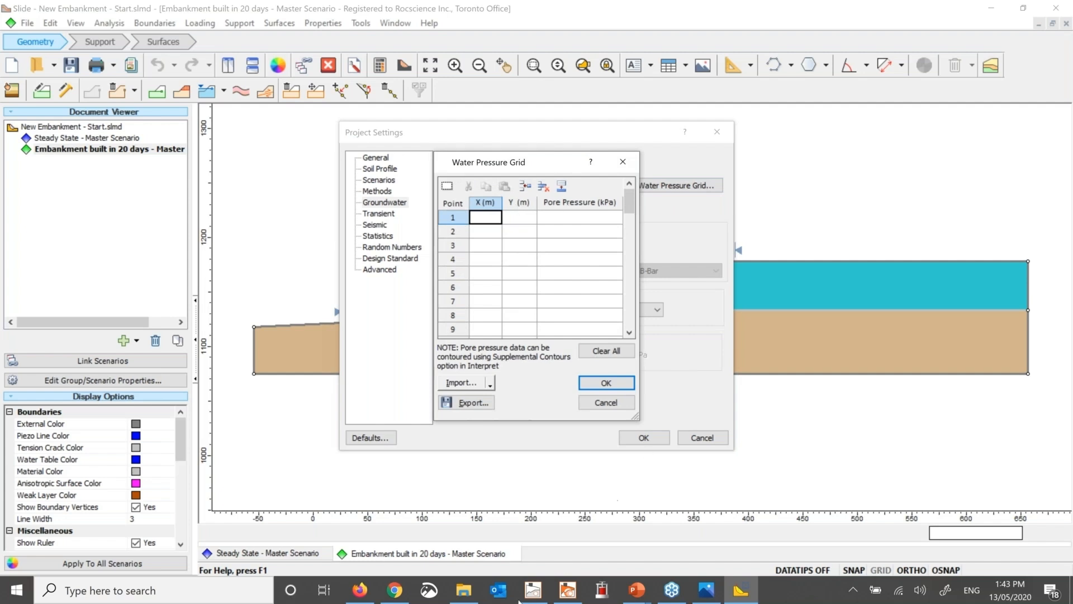
# Copy all nodal coordinates and pore pressures from row 9 down in the Si=0.025-20Days Excel workbook into the Water Pressure Grid table and accept the project settings.
pyautogui.click(471, 597)
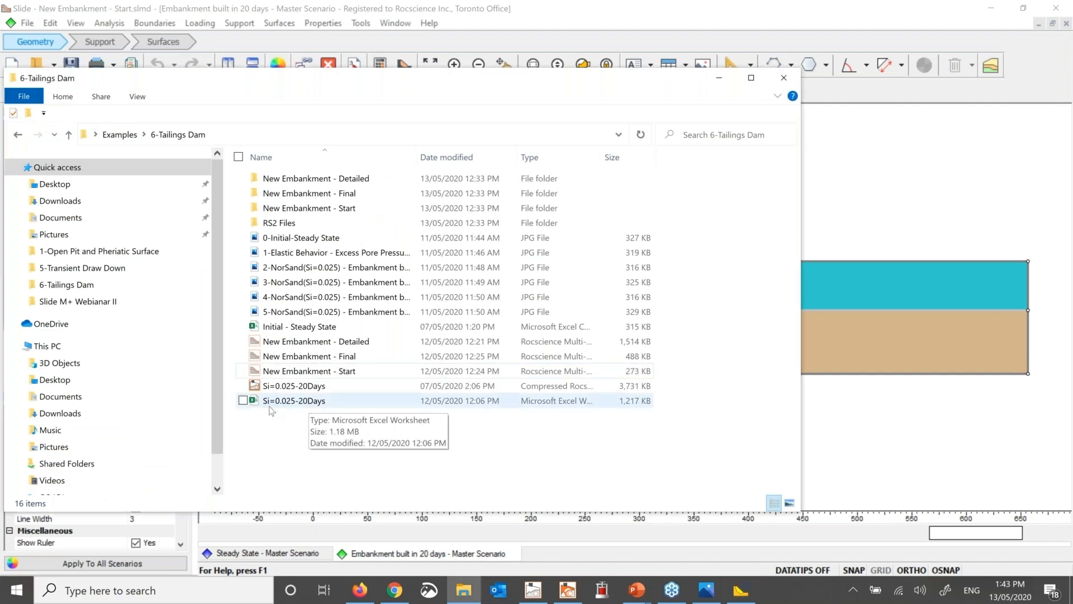
pyautogui.click(314, 403)
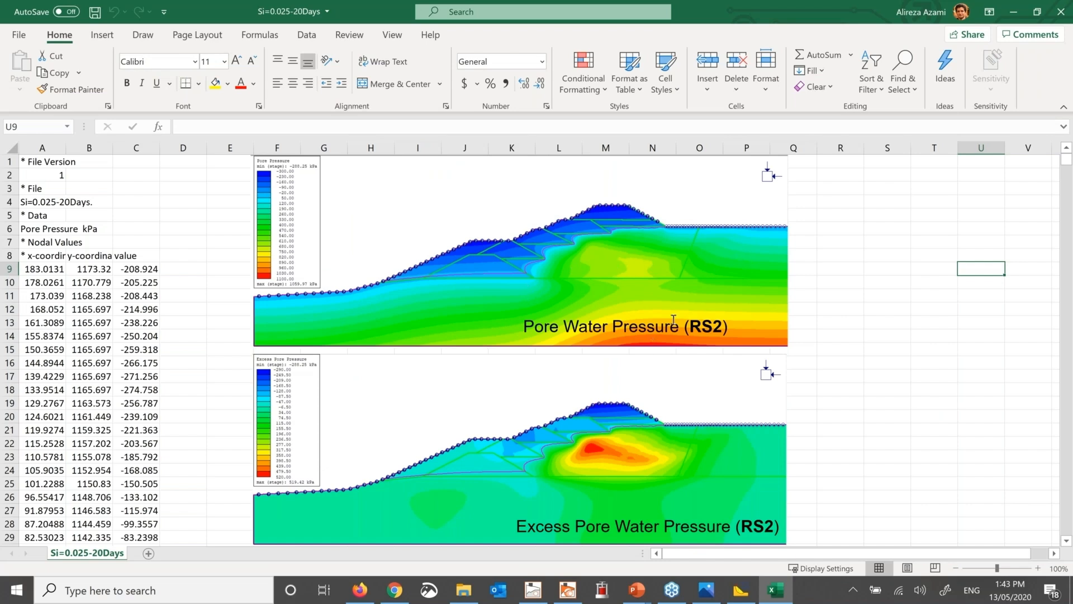
pyautogui.click(50, 270)
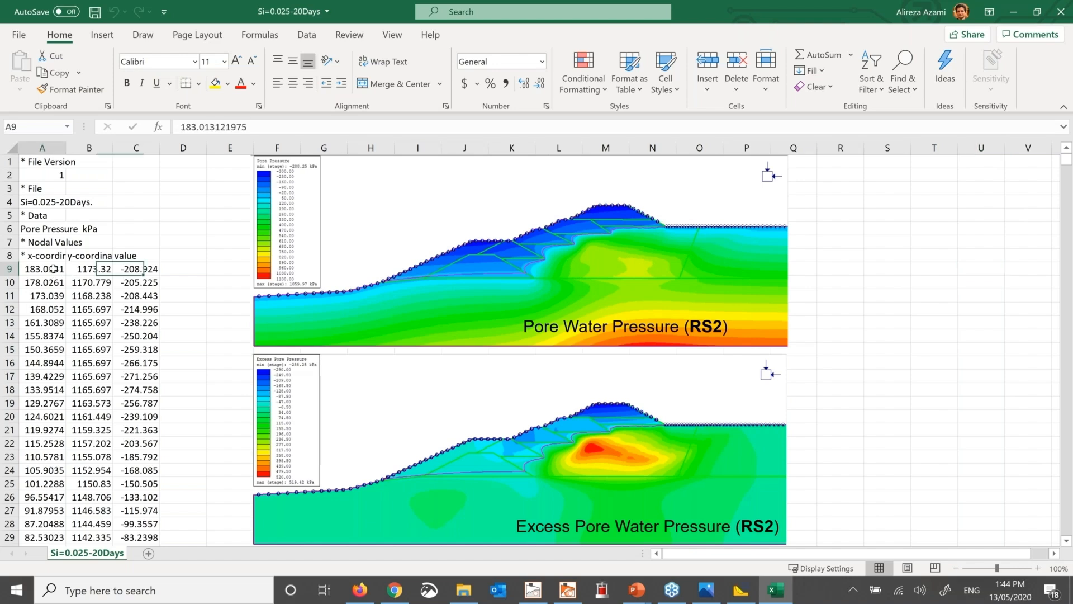
pyautogui.moveTo(53, 269); pyautogui.dragTo(140, 269)
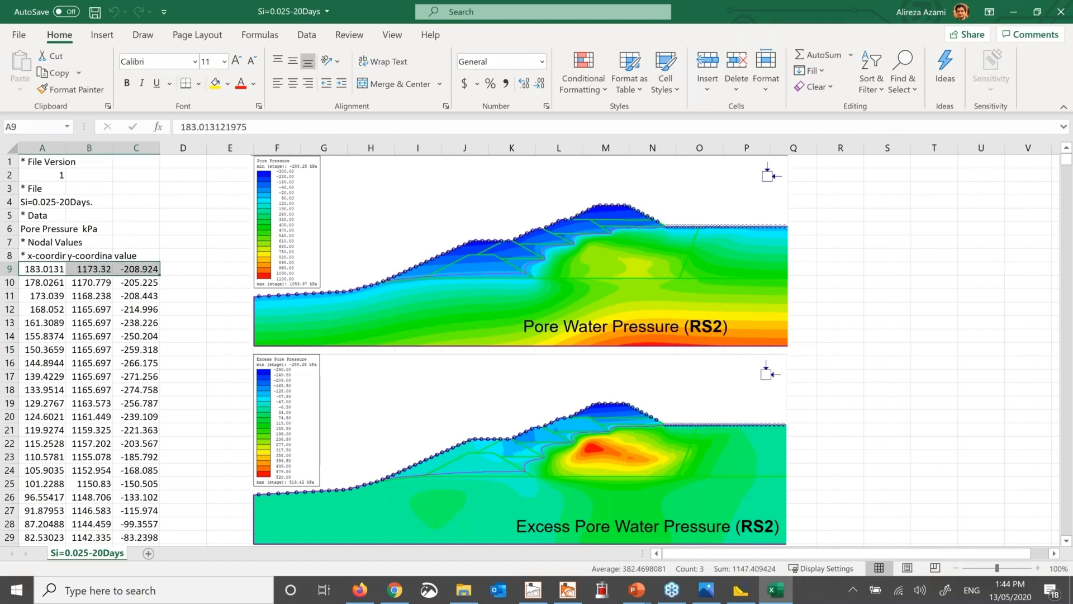
pyautogui.hotkey('ctrl', 'shift', 'Down')
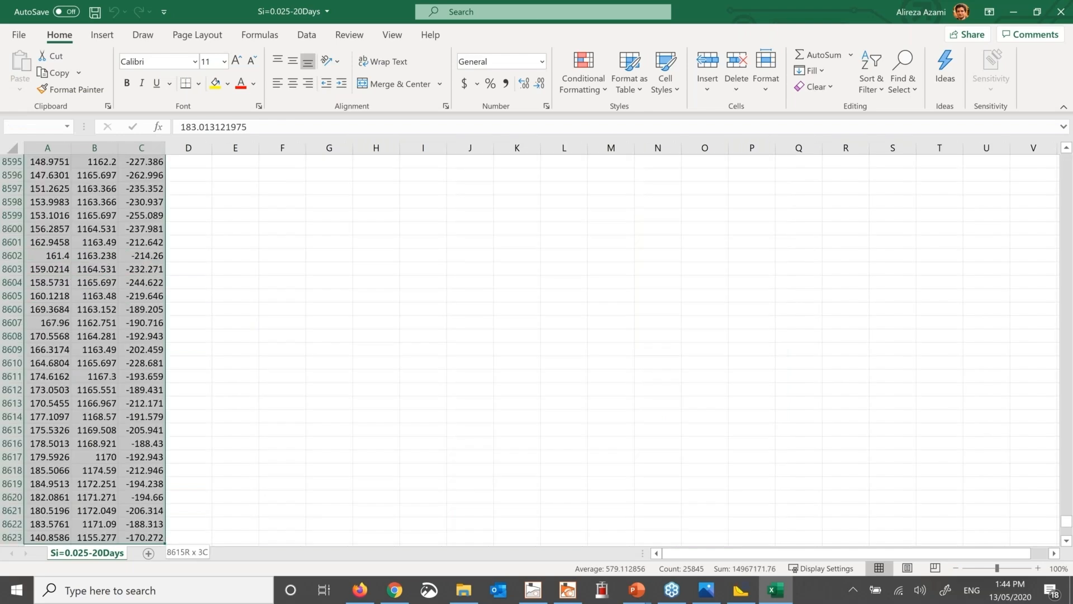
pyautogui.rightClick(128, 171)
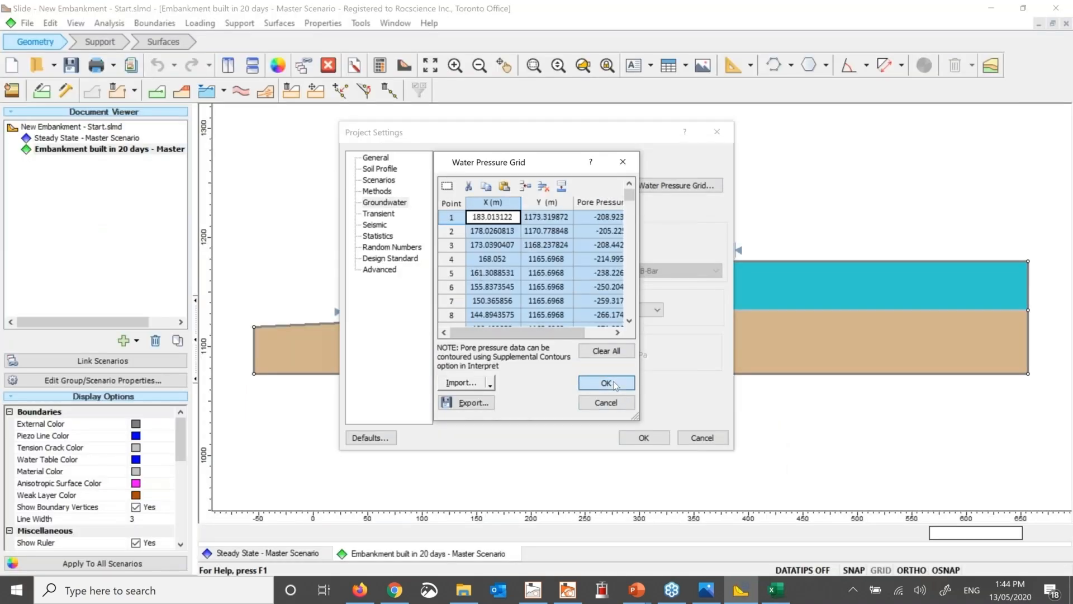
pyautogui.click(615, 384)
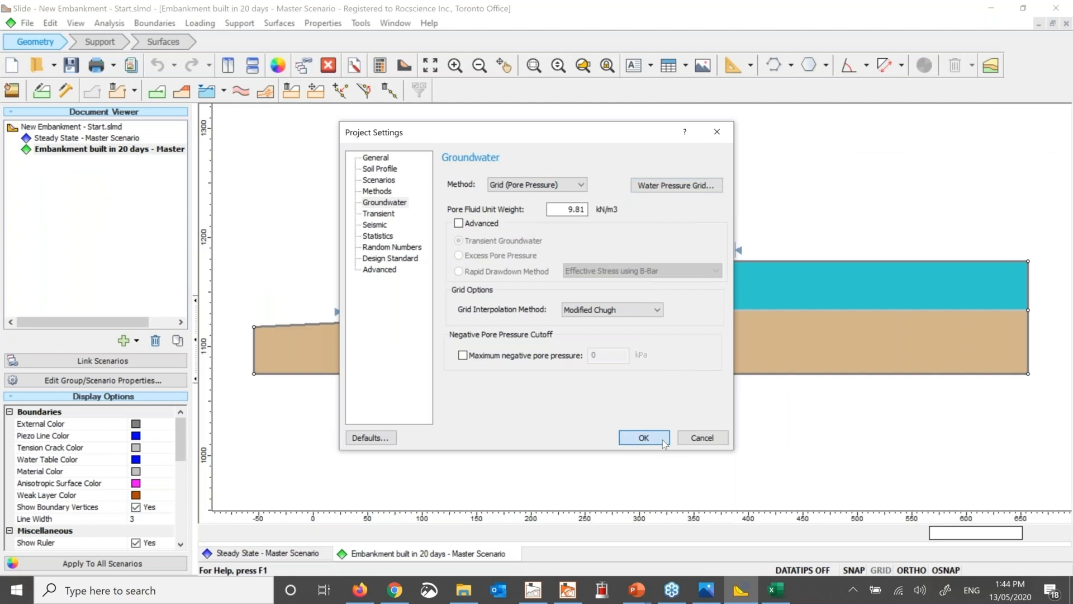
pyautogui.click(644, 437)
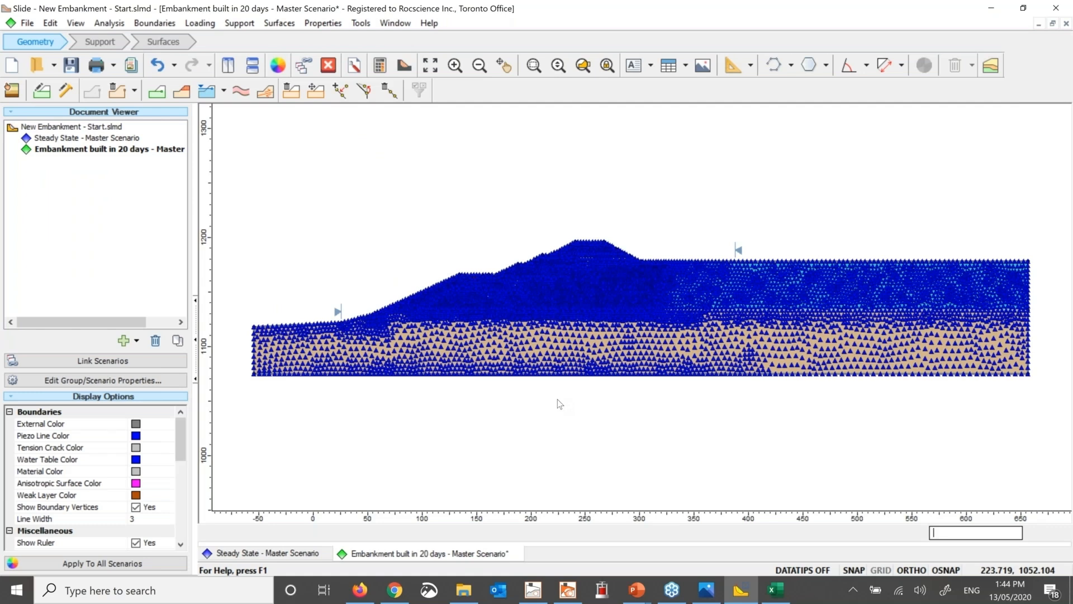
# Hide the Water Pressure Grid points in the Embankment built in 20 days scenario and display its pore pressure contours.
pyautogui.click(992, 72)
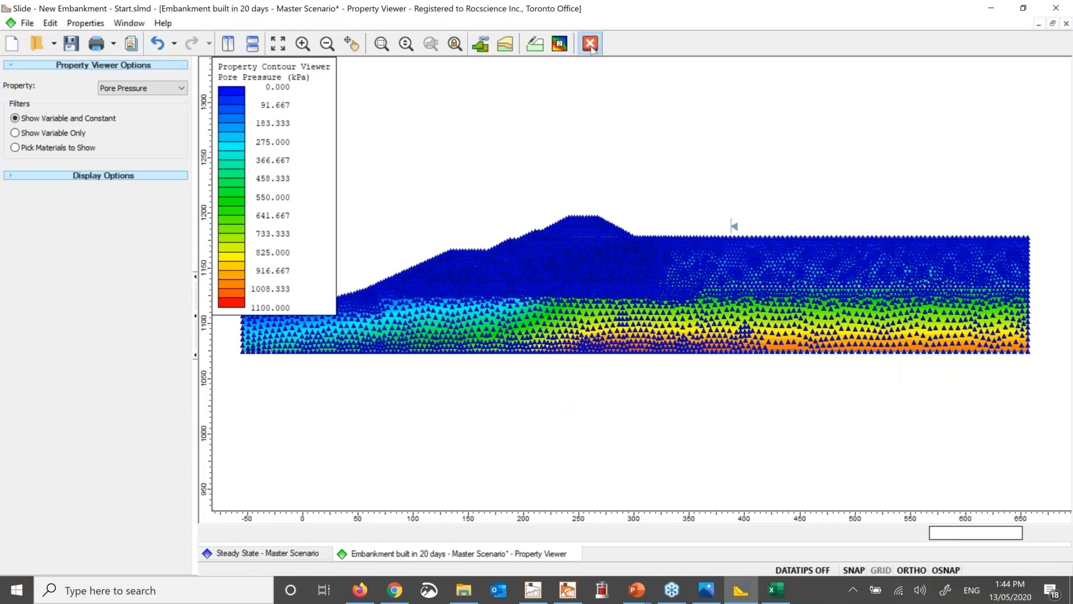
pyautogui.click(591, 45)
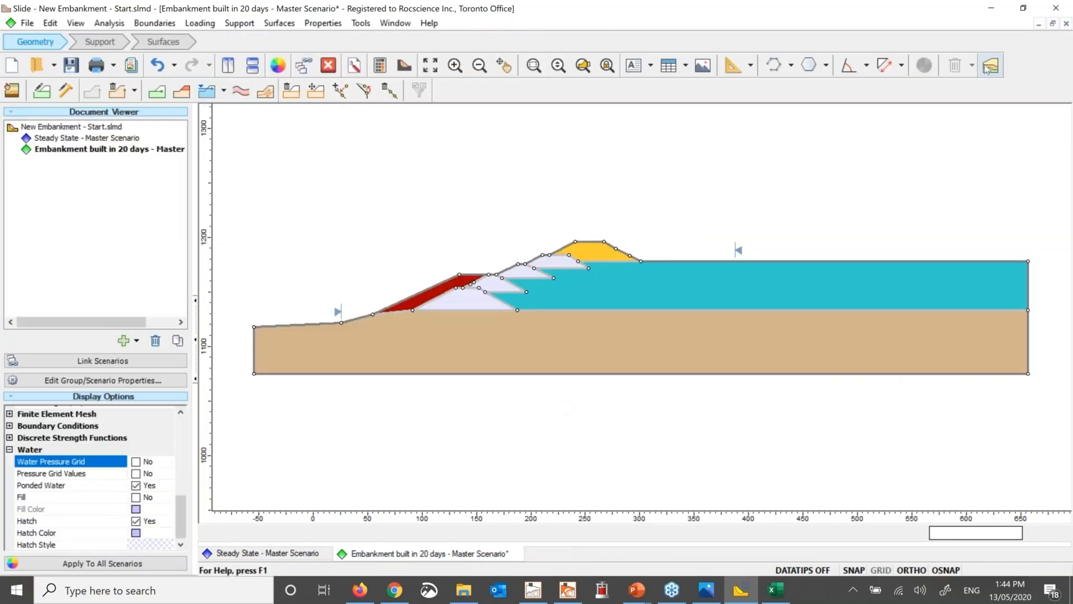
pyautogui.click(989, 66)
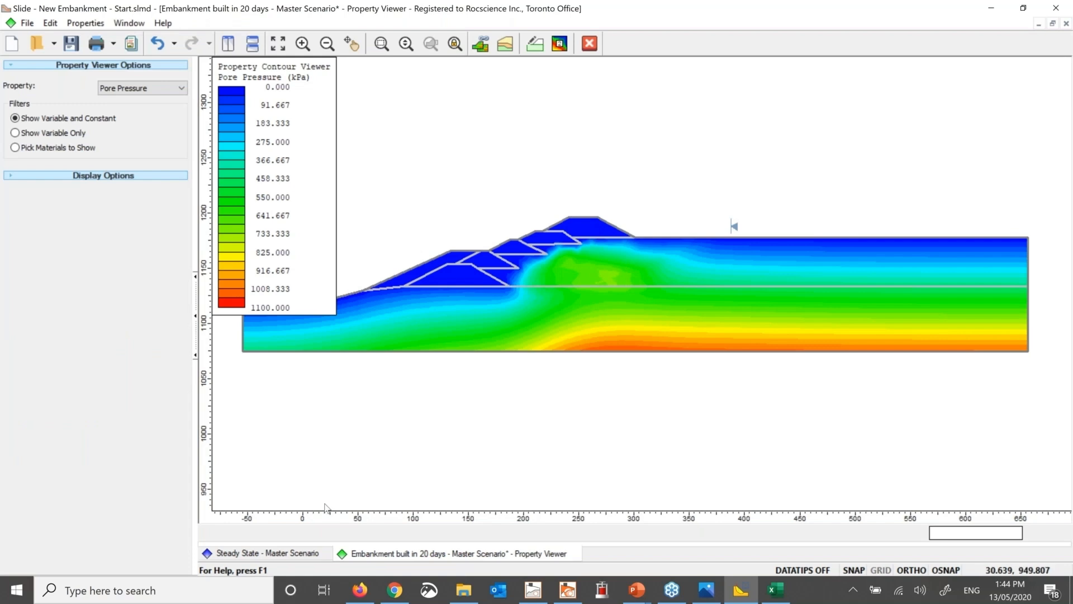
# Hide the Water Pressure Grid points in the Steady State scenario and display its pore pressure contours.
pyautogui.click(286, 554)
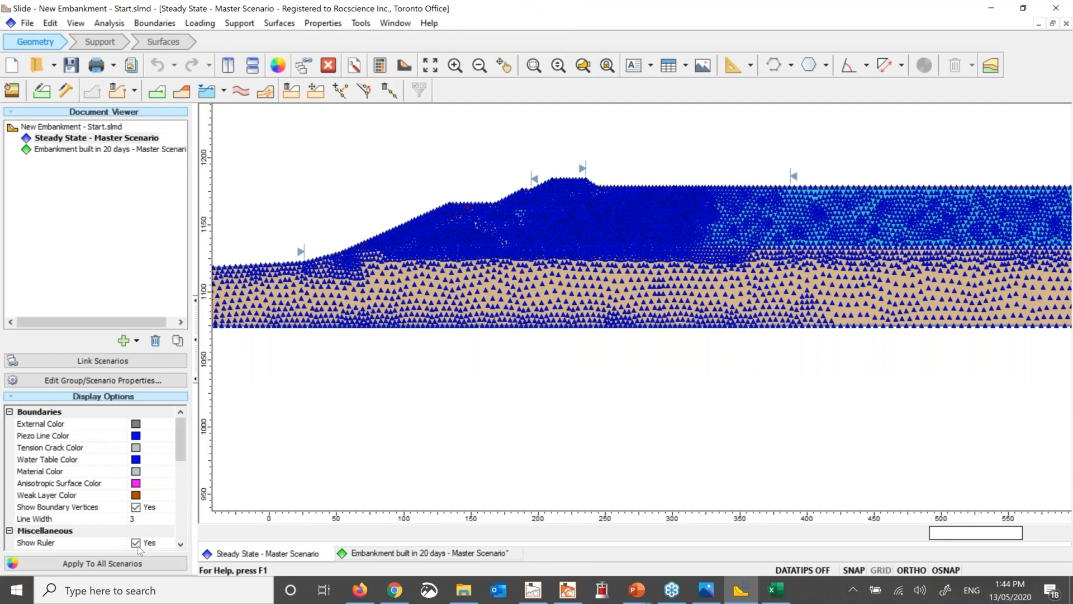
pyautogui.scroll(-7, 138, 546)
pyautogui.click(136, 462)
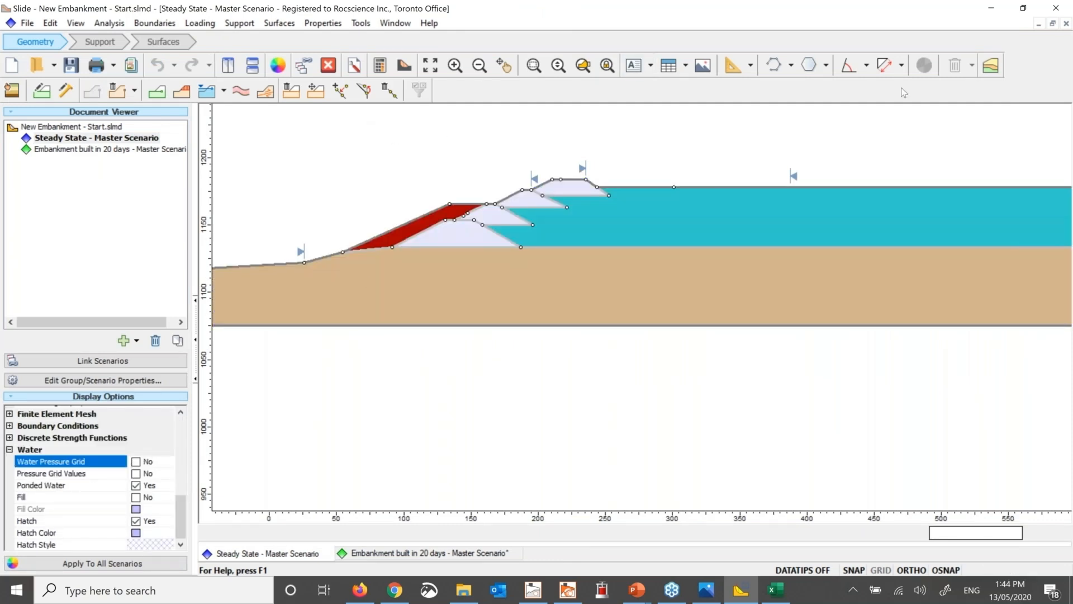
pyautogui.click(990, 65)
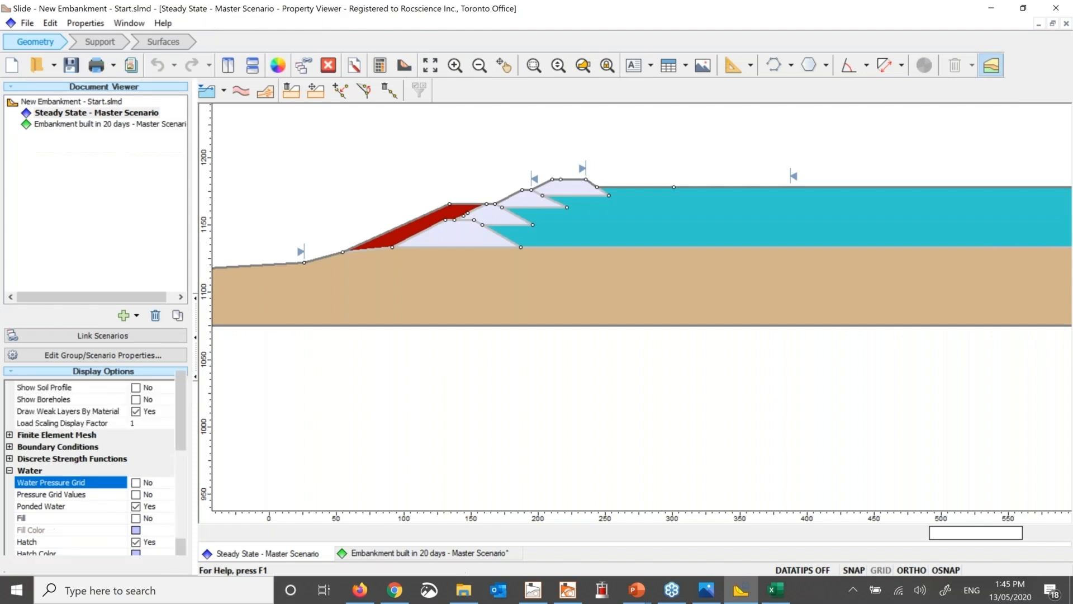
# Compare the pore pressure contours of the Steady State and 20-day scenarios around the embankment, tiled side by side with locked zoom.
pyautogui.click(475, 555)
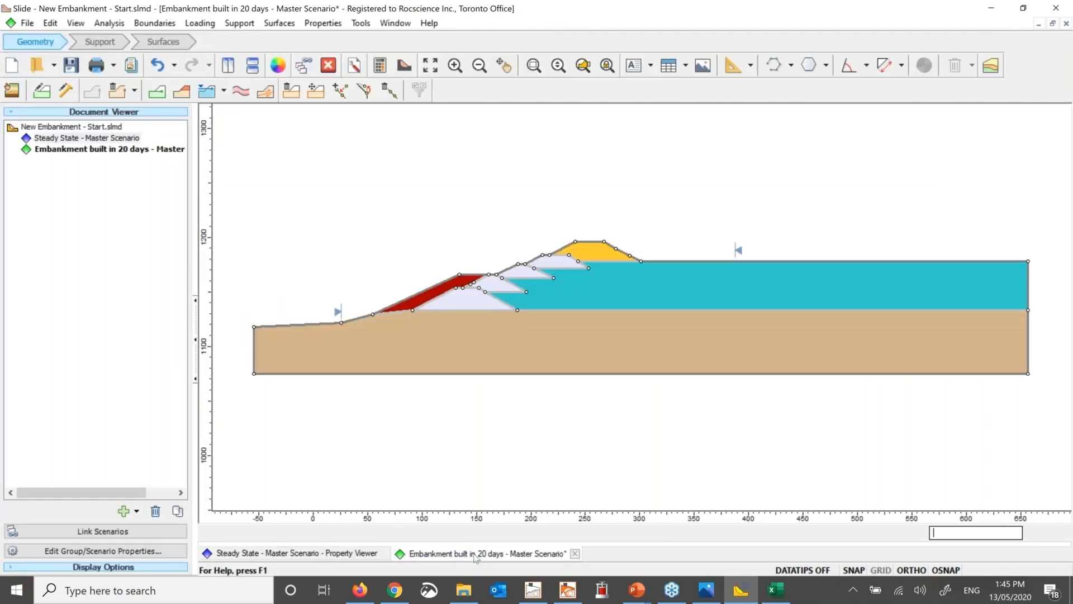
pyautogui.click(991, 66)
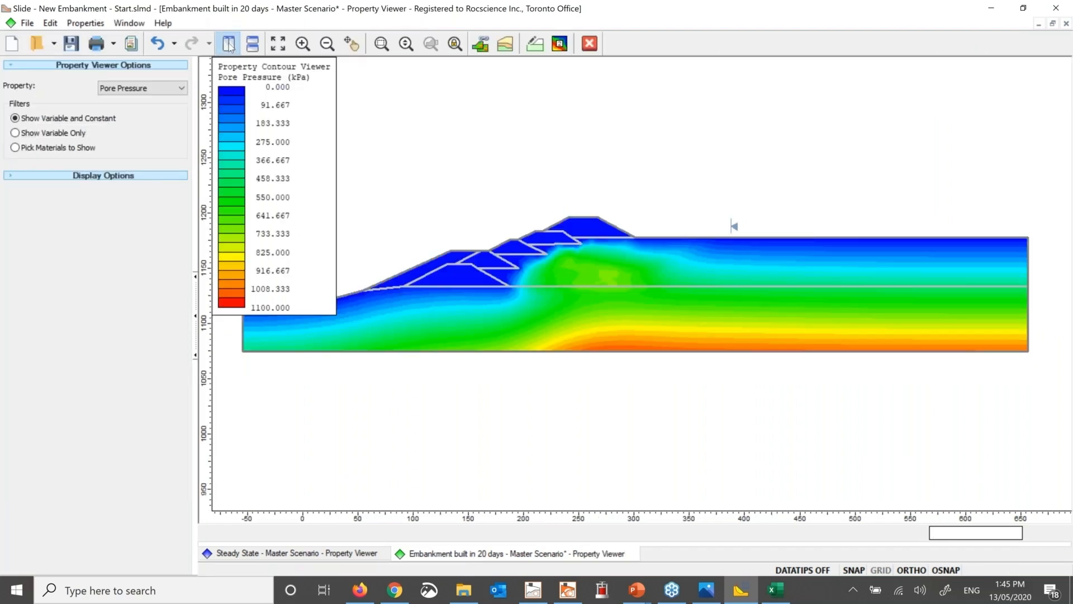
pyautogui.click(229, 45)
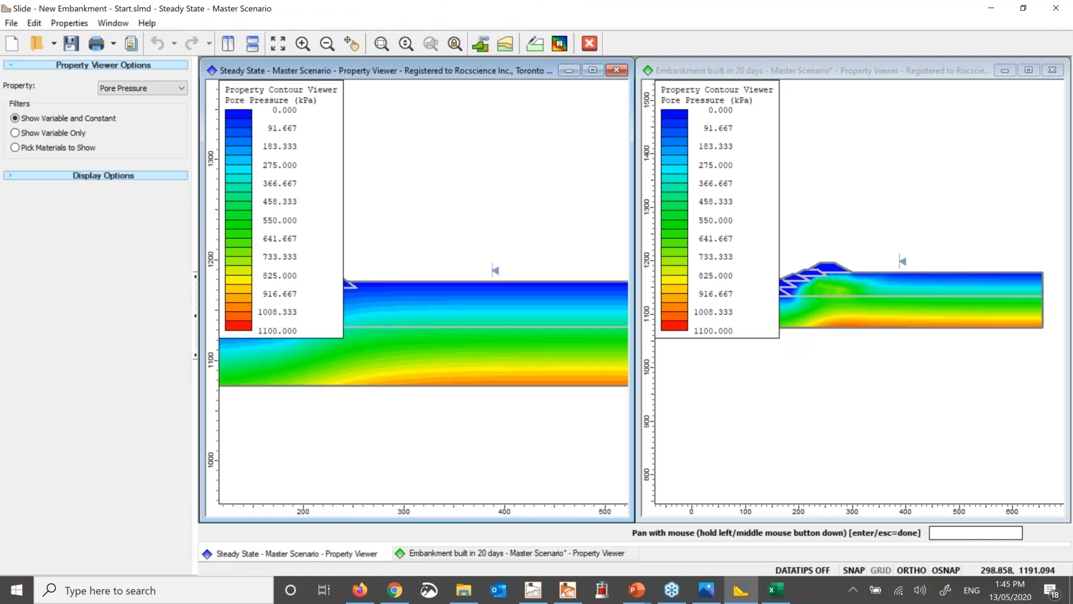
pyautogui.moveTo(403, 268); pyautogui.dragTo(558, 266)
pyautogui.moveTo(502, 196); pyautogui.dragTo(555, 205)
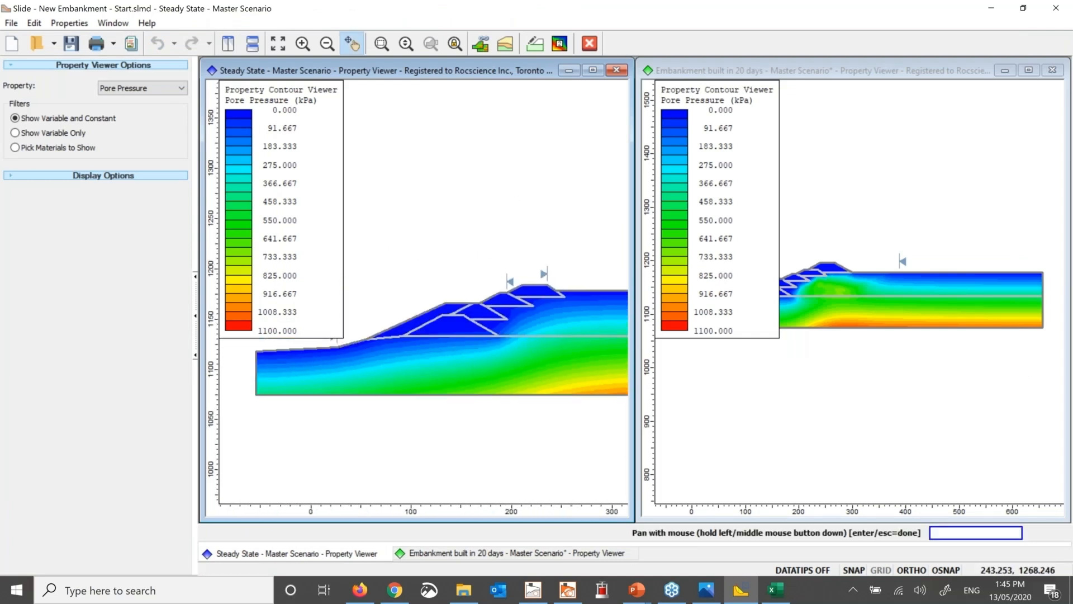
pyautogui.click(454, 42)
pyautogui.middleClick(963, 321)
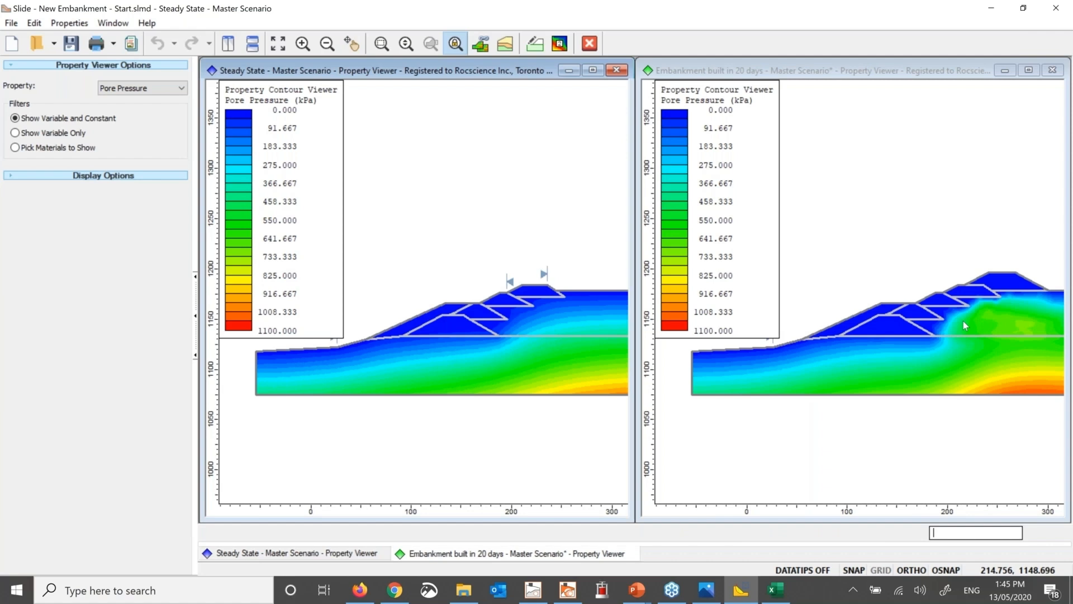
pyautogui.moveTo(962, 320); pyautogui.dragTo(921, 329)
pyautogui.scroll(1, 921, 329)
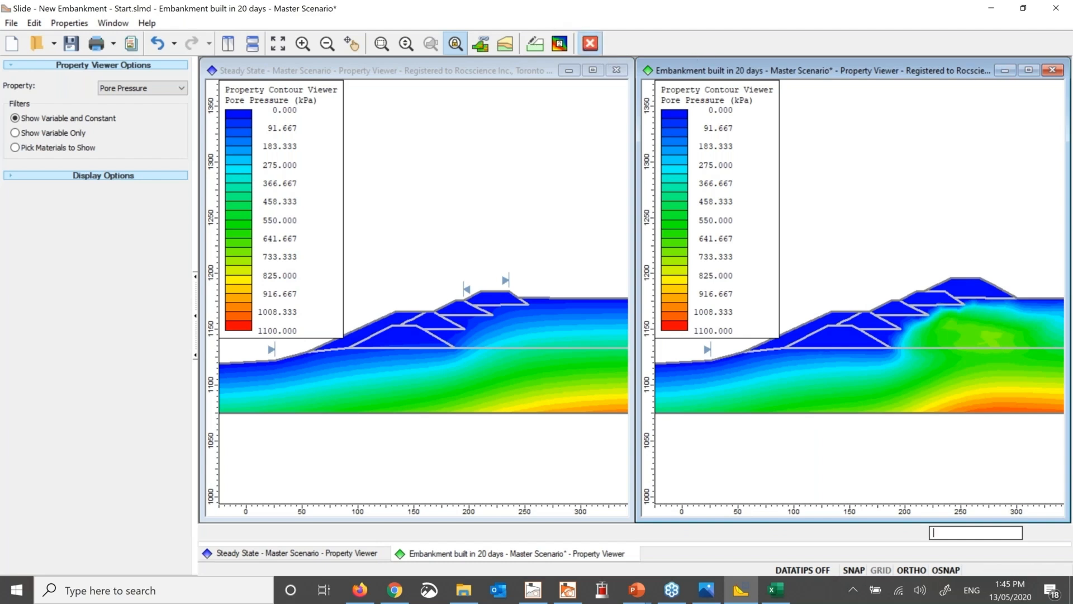
# Close the pore pressure contour view, save the model and compute only the Embankment built in 20 days scenario.
pyautogui.click(590, 43)
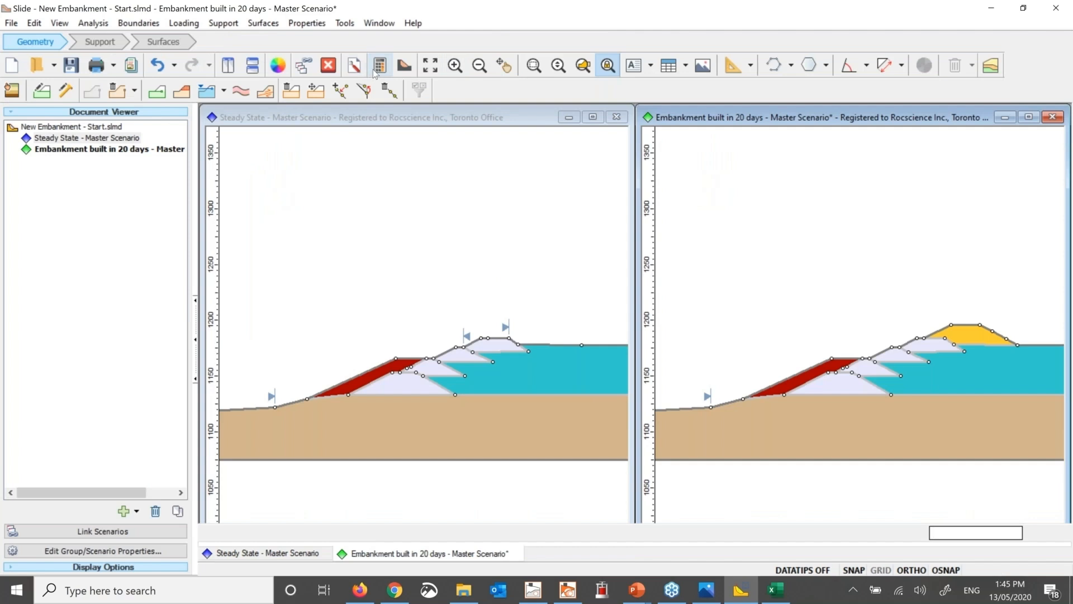
pyautogui.click(378, 67)
pyautogui.click(595, 328)
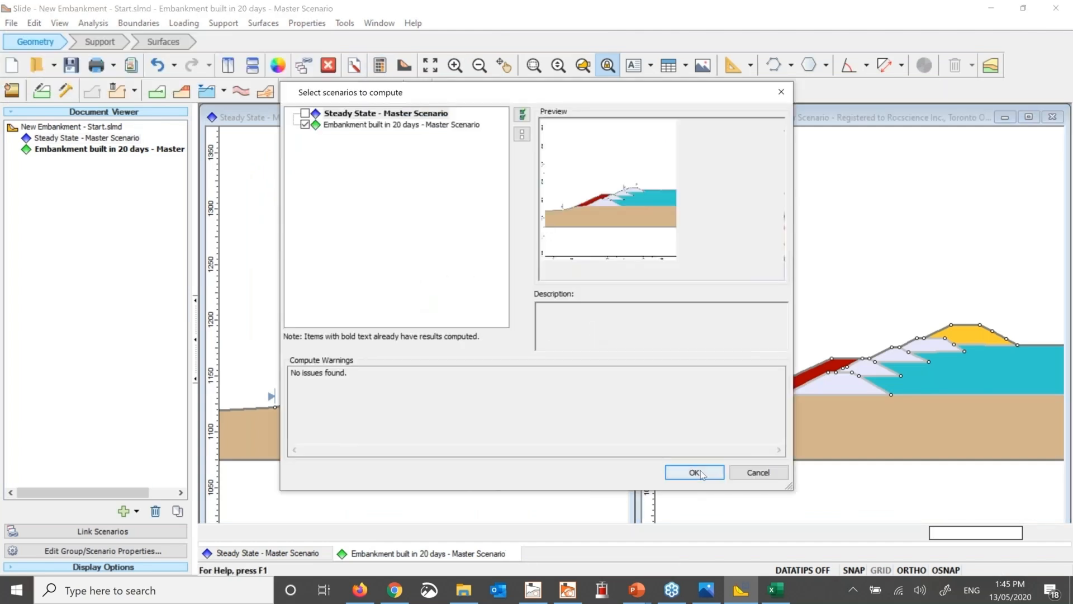
pyautogui.click(694, 473)
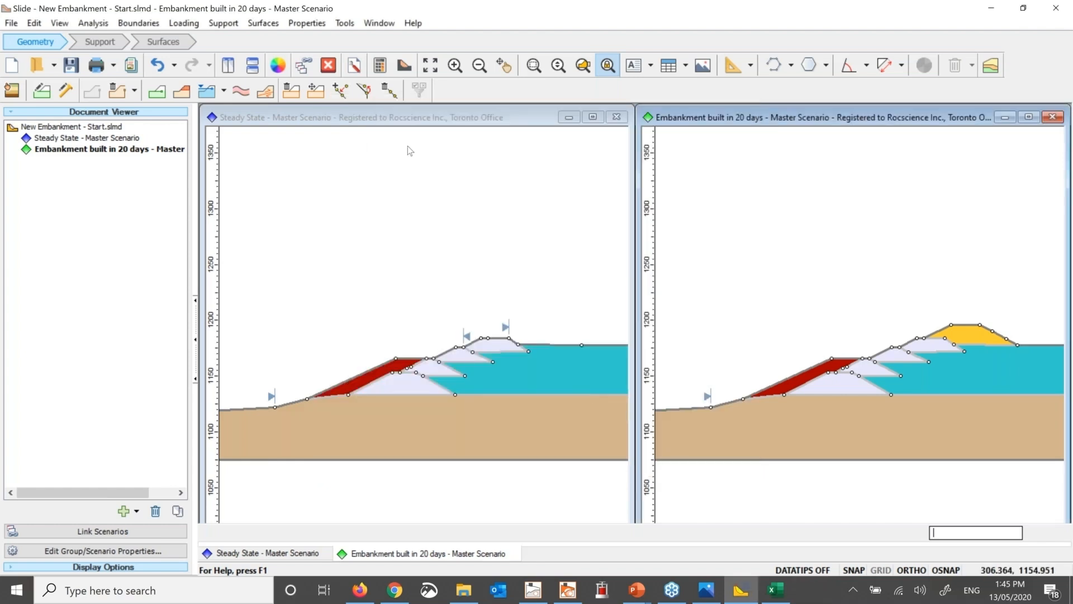
# Open the computed results in Slide Interpret and hide the water pressure grid symbols in the 20-day and Steady State scenarios.
pyautogui.click(406, 66)
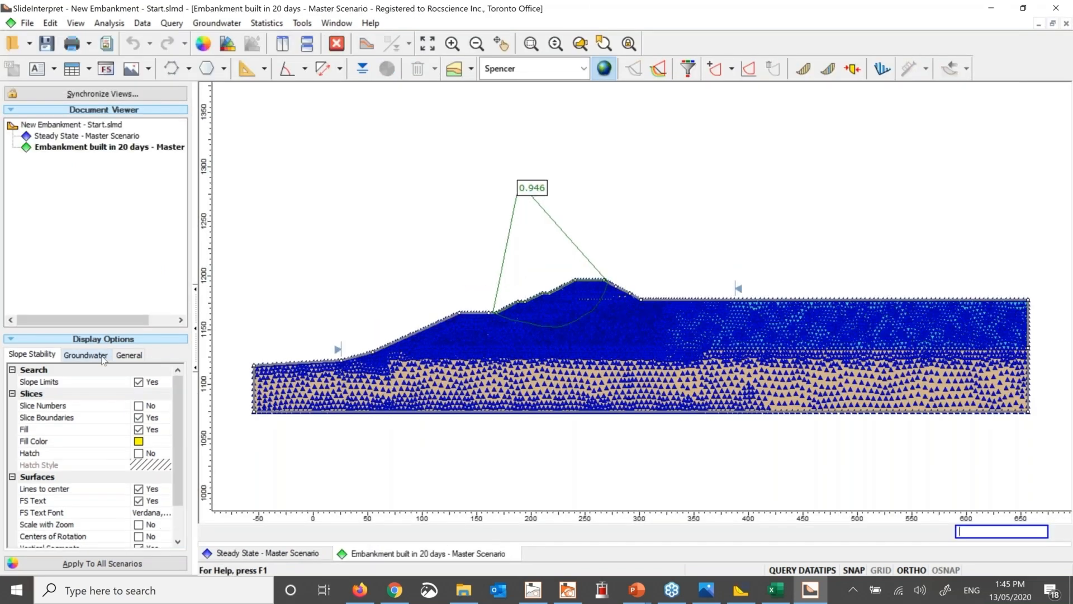
pyautogui.click(103, 356)
pyautogui.click(138, 383)
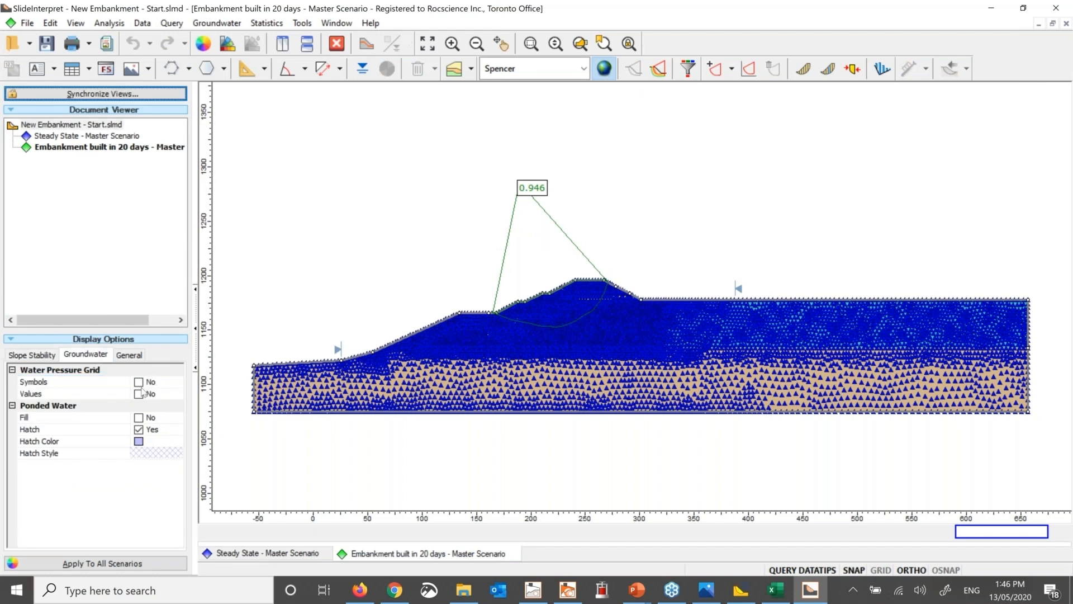
pyautogui.click(70, 140)
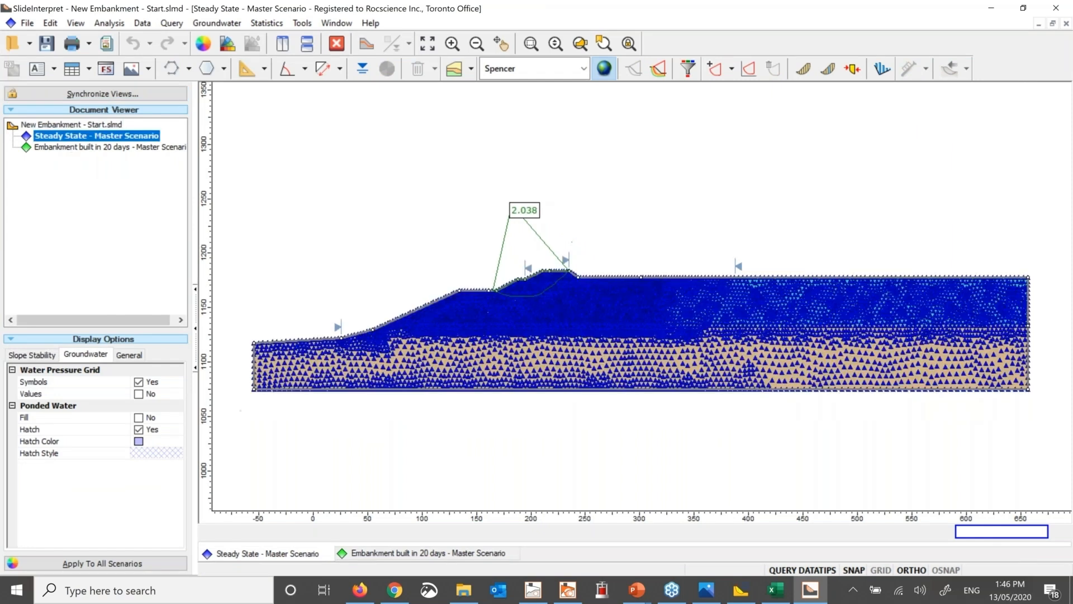
# Tile the two scenarios' results vertically with locked zoom and frame their critical slip surfaces close up.
pyautogui.click(286, 48)
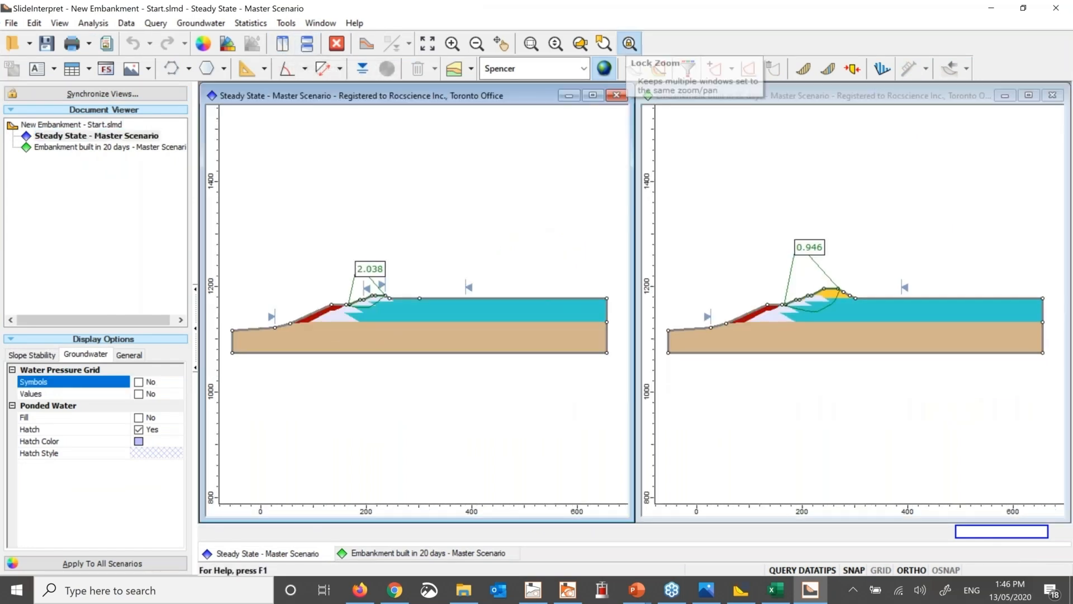
pyautogui.click(629, 43)
pyautogui.scroll(2, 330, 289)
pyautogui.moveTo(567, 222); pyautogui.dragTo(534, 244)
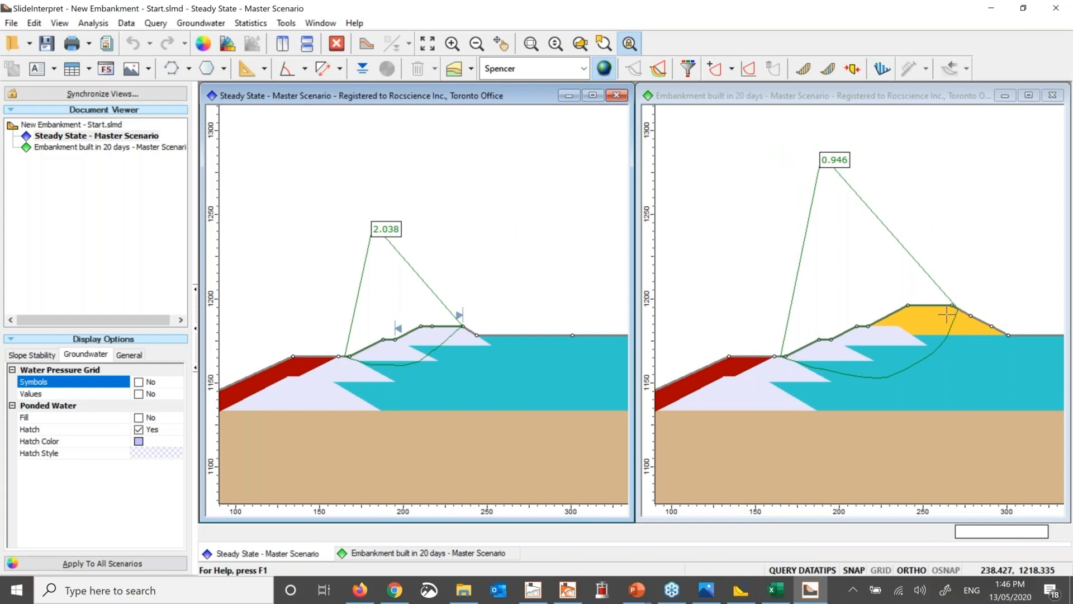
# Show Pore Pressure values along the critical slip surface of the Embankment built in 20 days scenario.
pyautogui.click(974, 192)
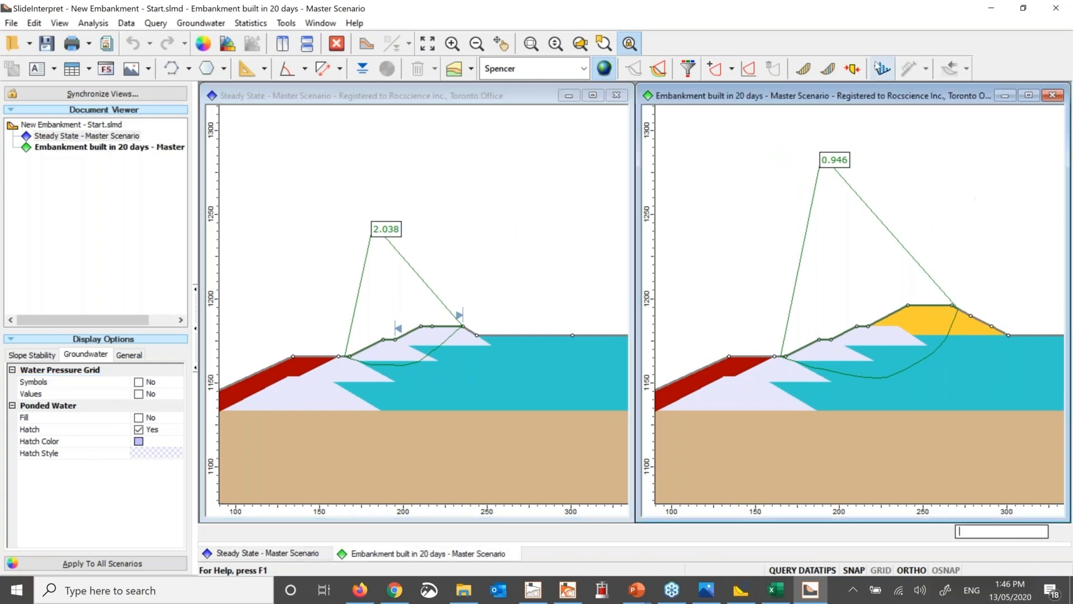
pyautogui.click(881, 67)
pyautogui.click(373, 160)
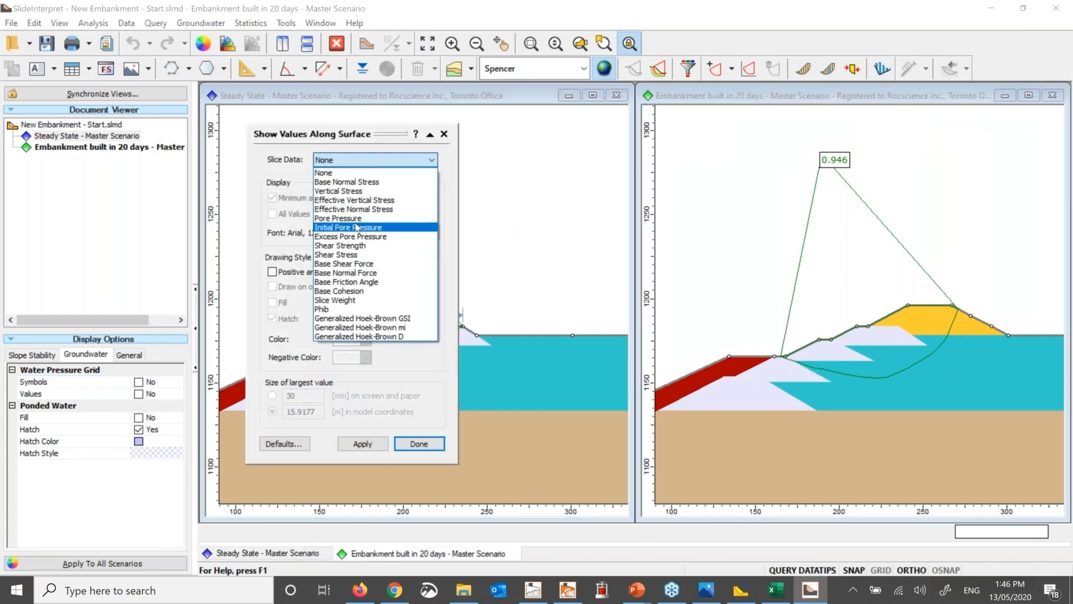
pyautogui.click(358, 220)
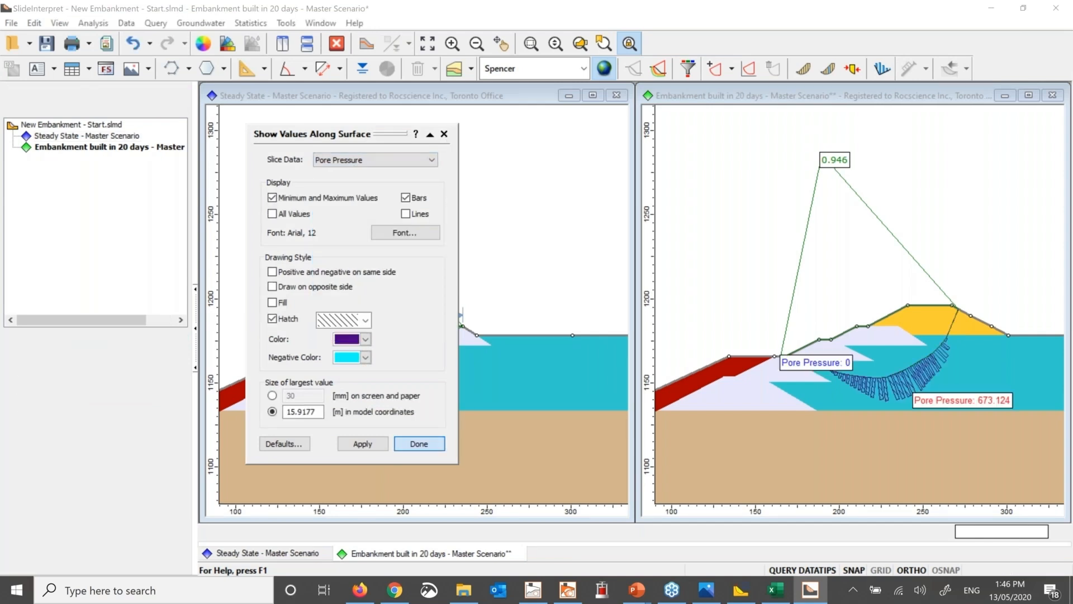
pyautogui.click(442, 444)
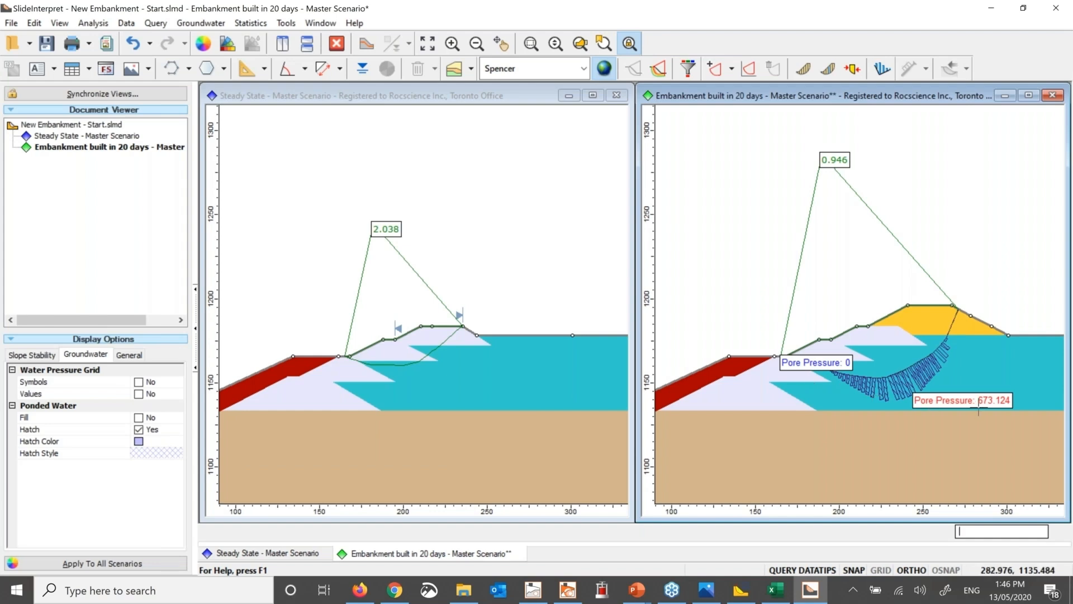
# Show Pore Pressure values along the critical slip surface of the Steady State scenario.
pyautogui.click(518, 269)
pyautogui.click(883, 70)
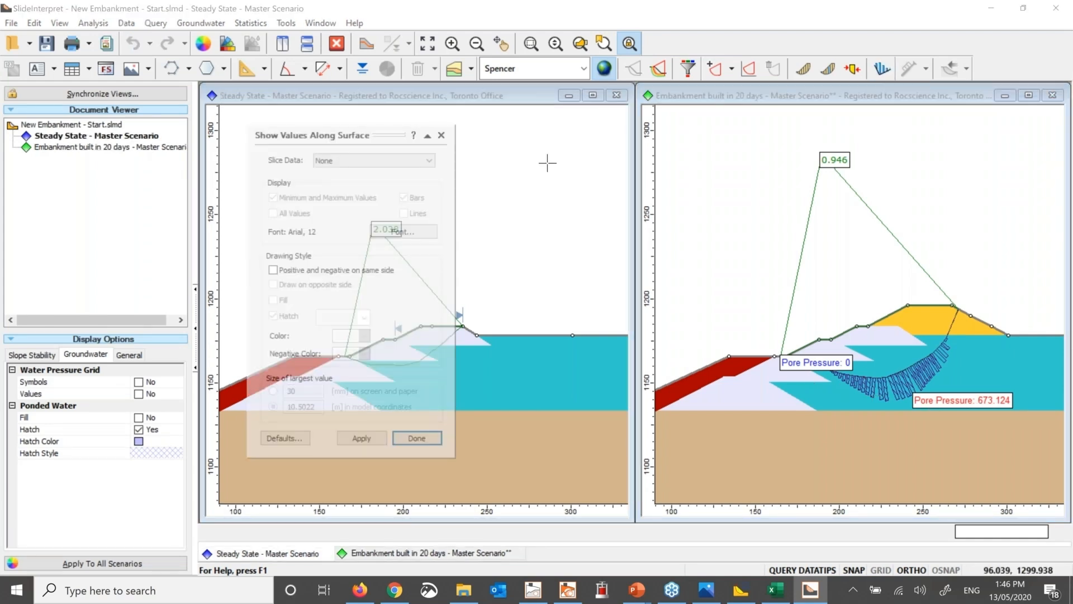
pyautogui.click(375, 160)
pyautogui.click(346, 189)
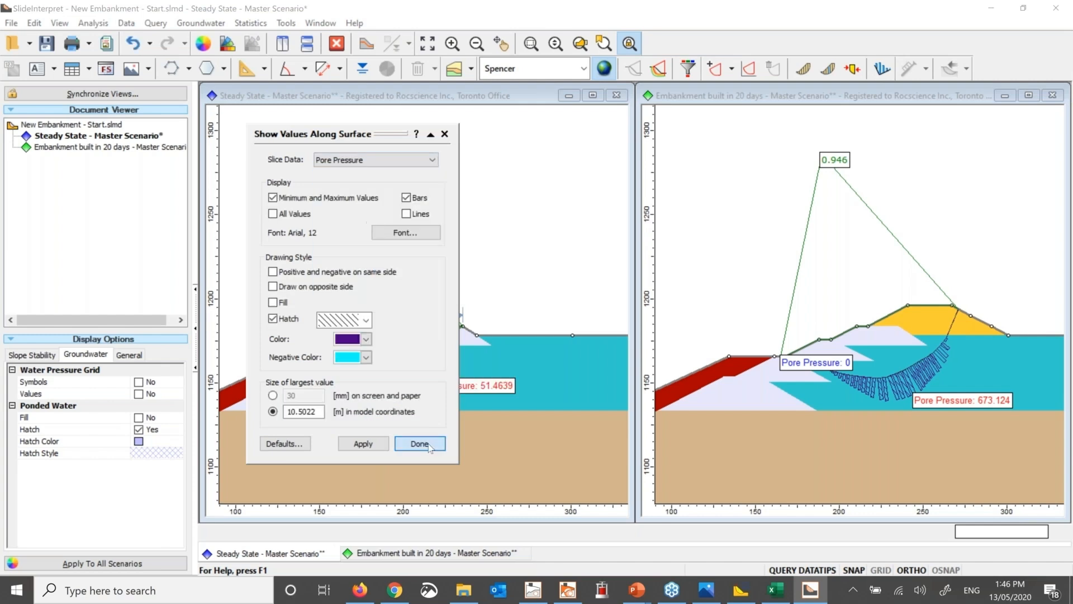
pyautogui.click(429, 445)
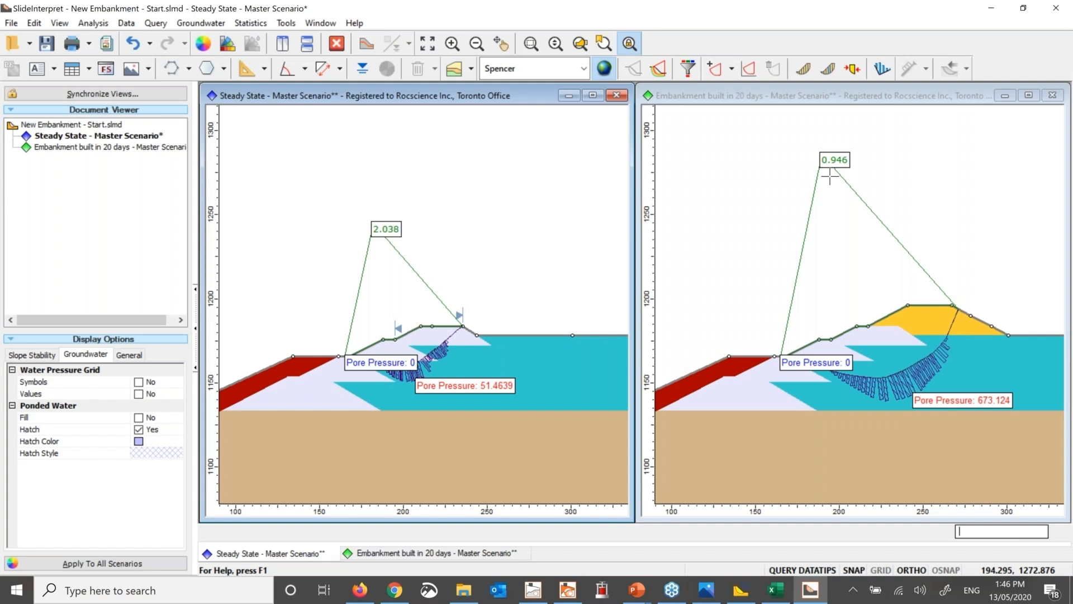
# Close Slide, Excel, the photo viewer and Slide Interpret, discarding the clipboard data and the unsaved scenario changes.
pyautogui.click(994, 12)
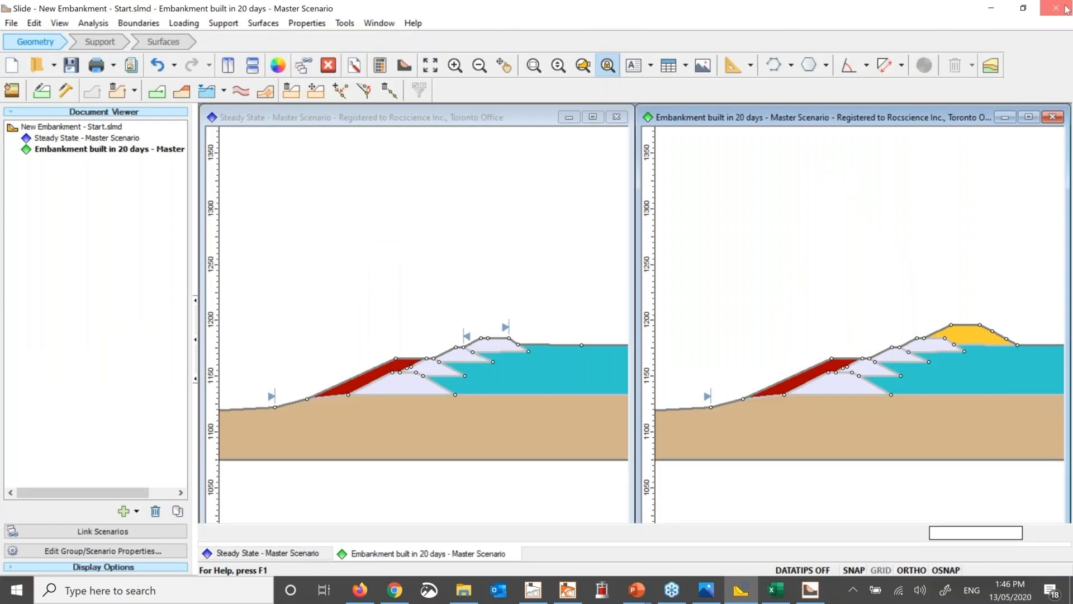
pyautogui.click(1066, 10)
pyautogui.click(1066, 10)
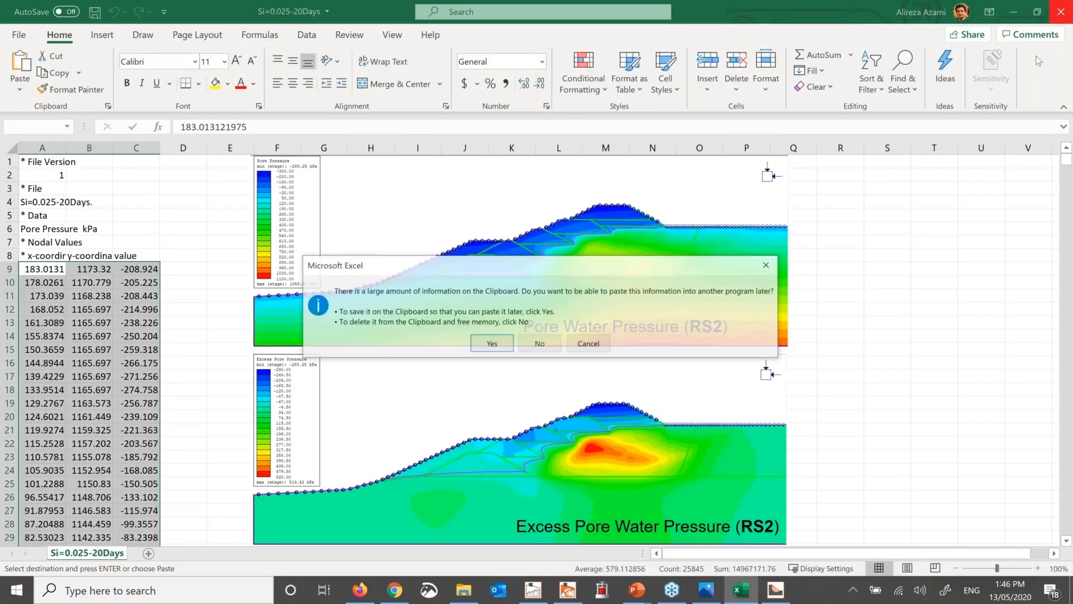
pyautogui.click(552, 347)
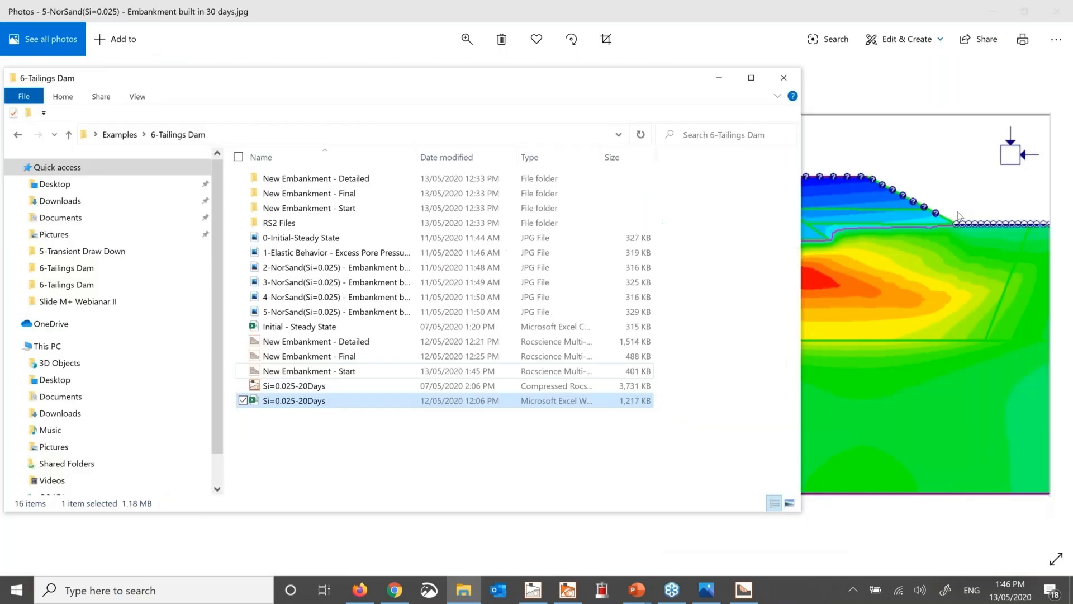
pyautogui.click(958, 217)
pyautogui.click(1057, 11)
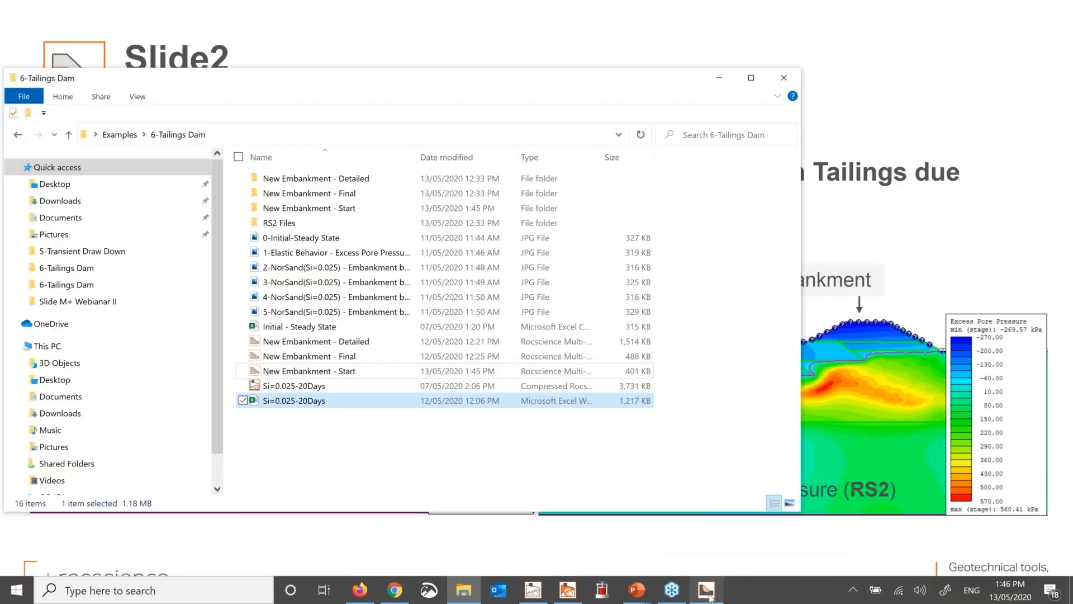
pyautogui.rightClick(707, 590)
pyautogui.click(657, 569)
pyautogui.click(596, 330)
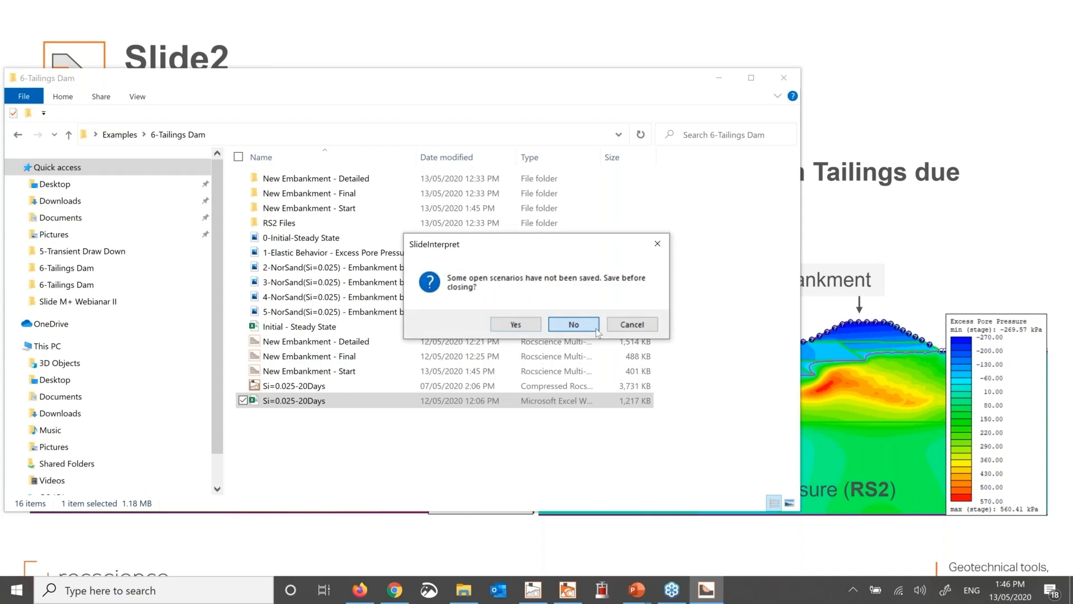
# Open the New Embankment - Detailed model in Slide with all scenarios and load all their computed results in Slide Interpret.
pyautogui.doubleClick(352, 341)
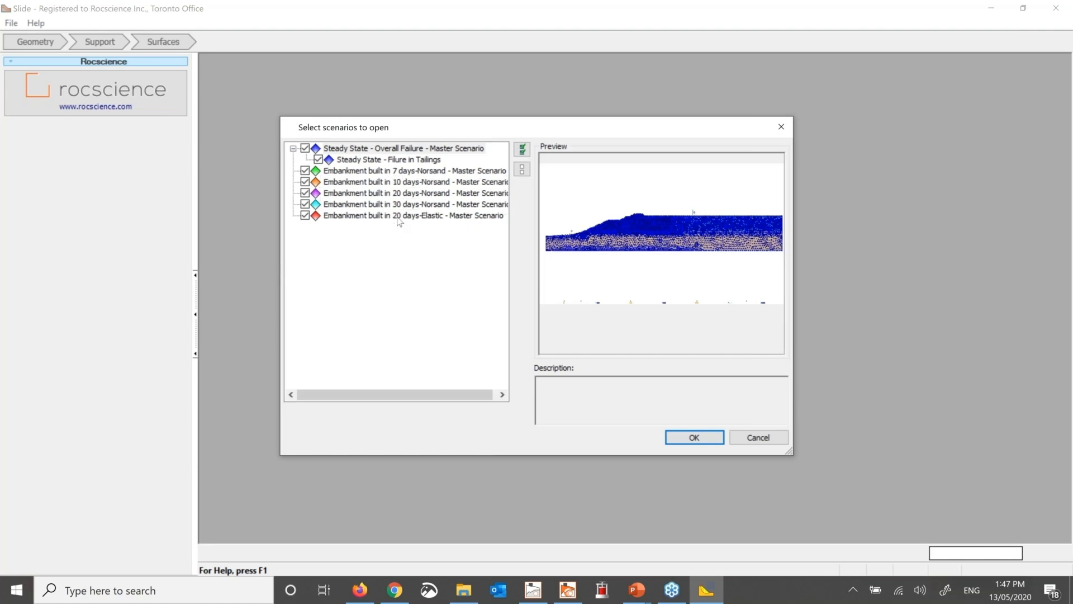
pyautogui.click(700, 439)
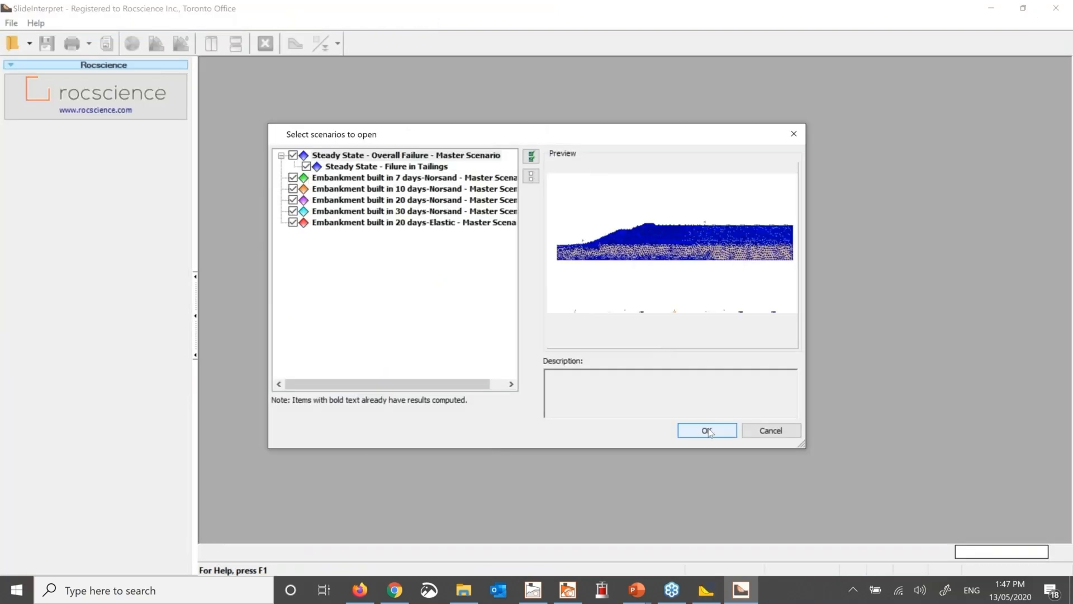
pyautogui.click(706, 431)
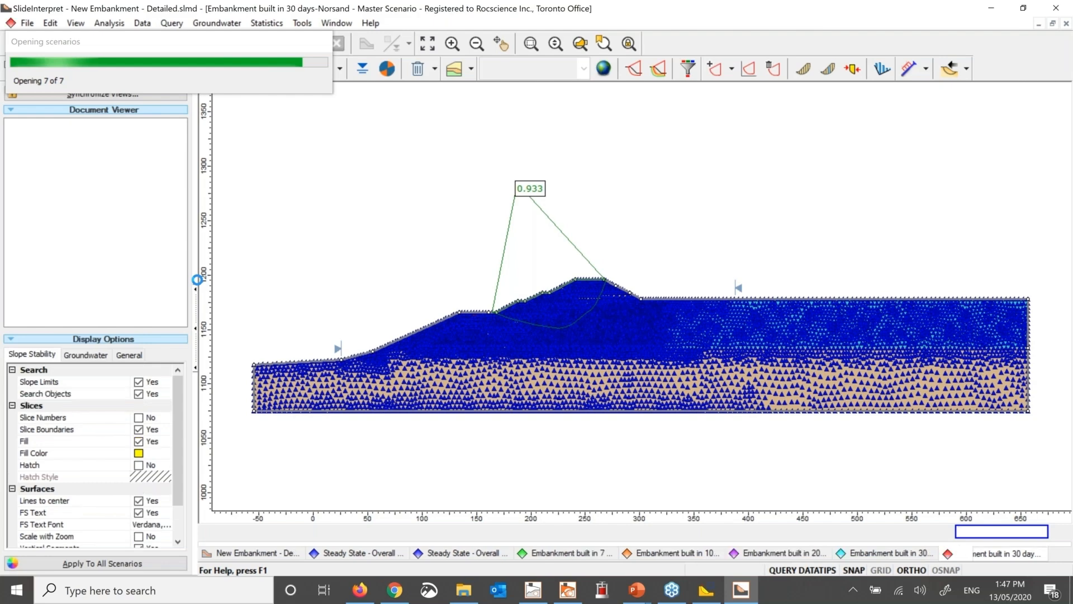
# Widen the scenario list and hide the water pressure grid symbols in Steady State - Filure in Tailings and the 7, 10 and 20-day Norsand scenarios.
pyautogui.moveTo(195, 279); pyautogui.dragTo(261, 279)
pyautogui.click(85, 355)
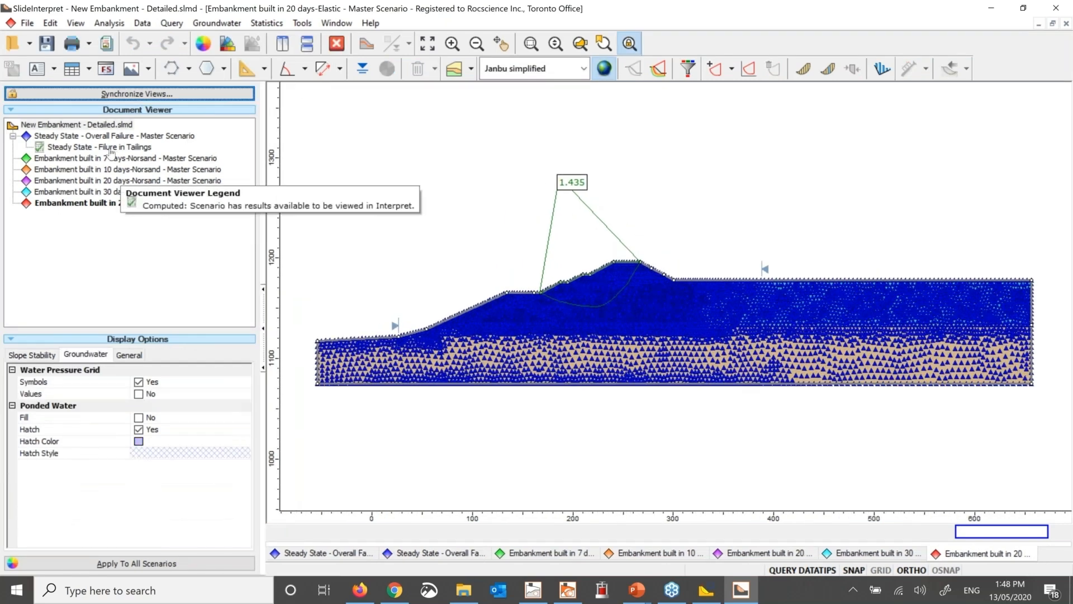
pyautogui.click(110, 150)
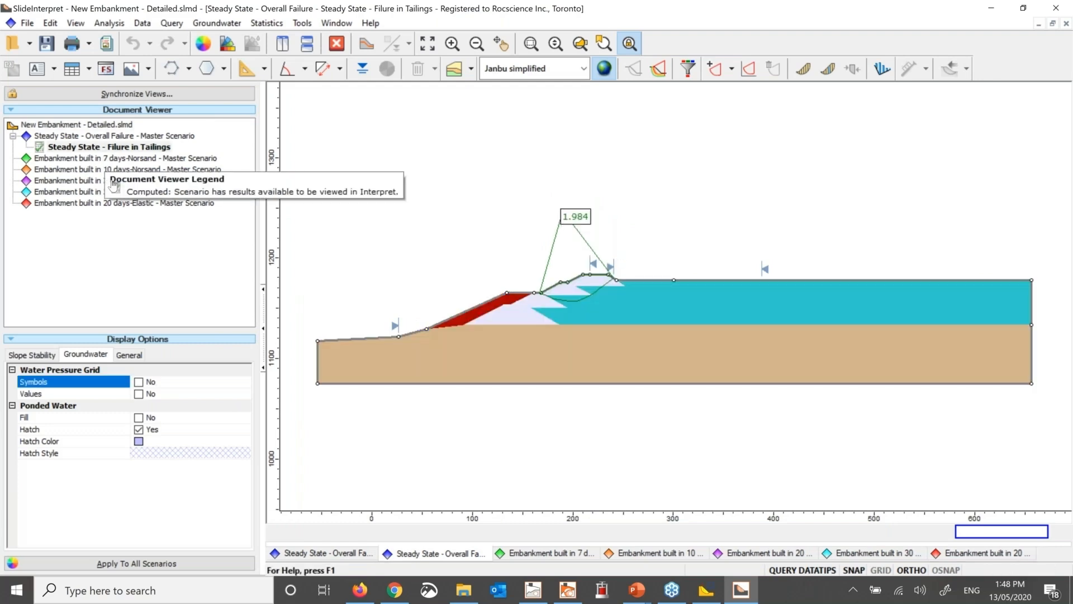
pyautogui.click(142, 157)
pyautogui.click(138, 382)
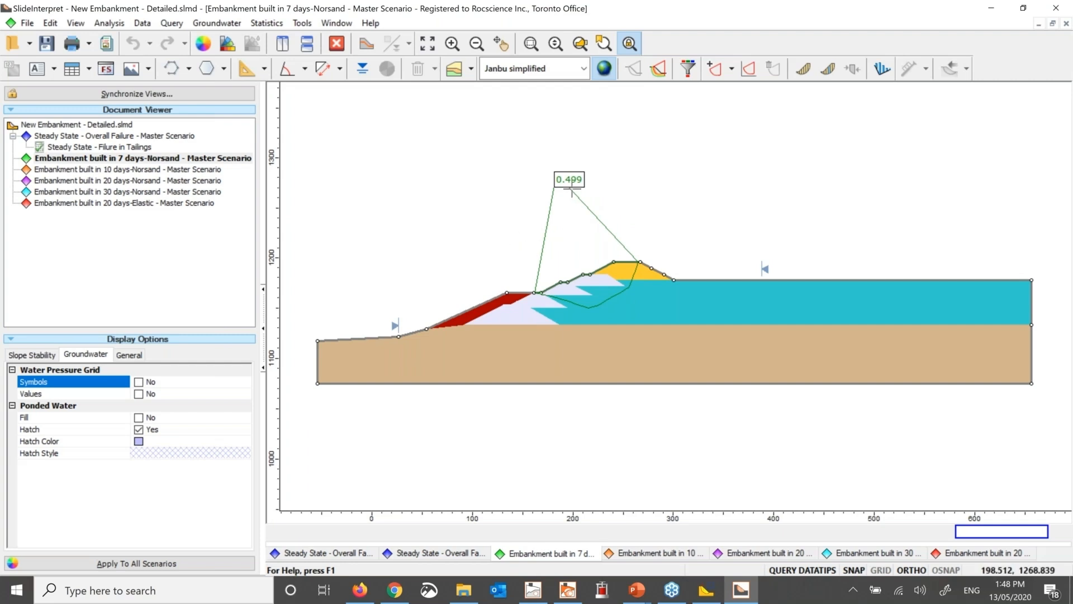
pyautogui.doubleClick(126, 171)
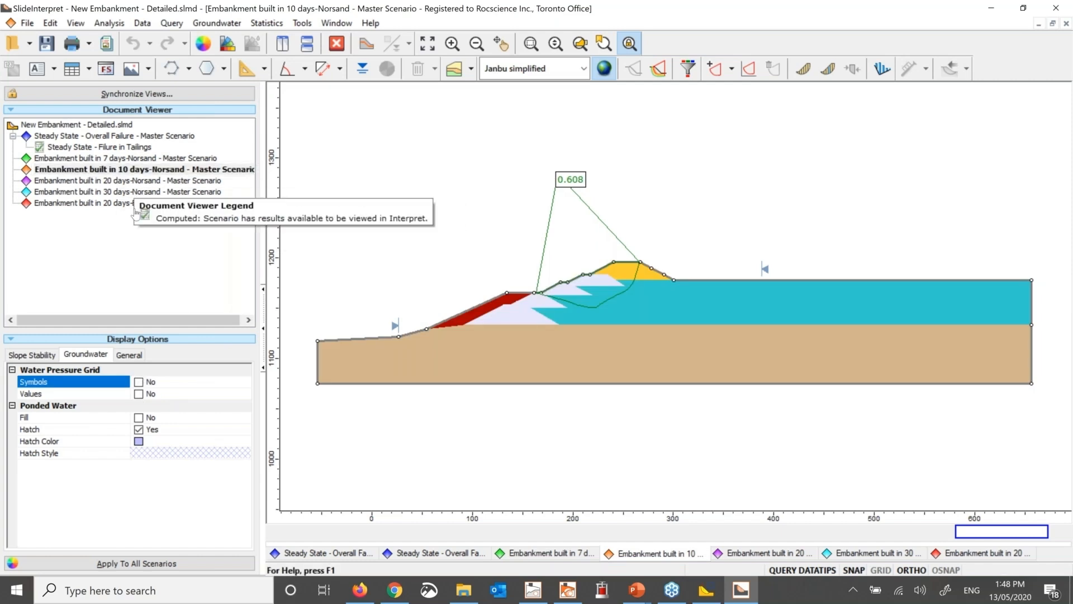
pyautogui.doubleClick(126, 180)
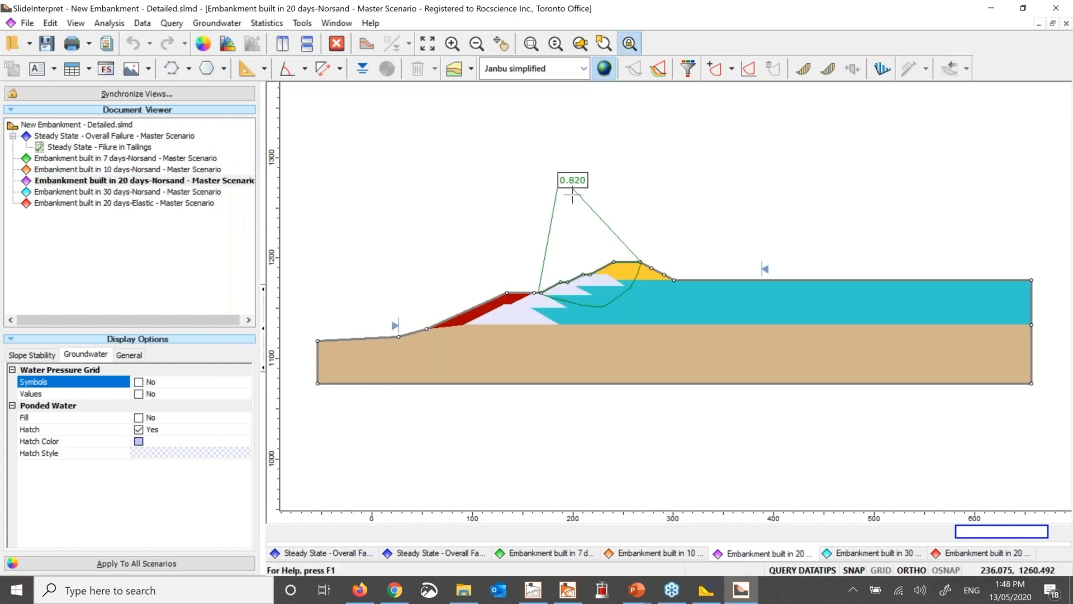
# Show the 20-day Norsand result for the Spencer method and synchronize the method across all scenario views.
pyautogui.click(583, 68)
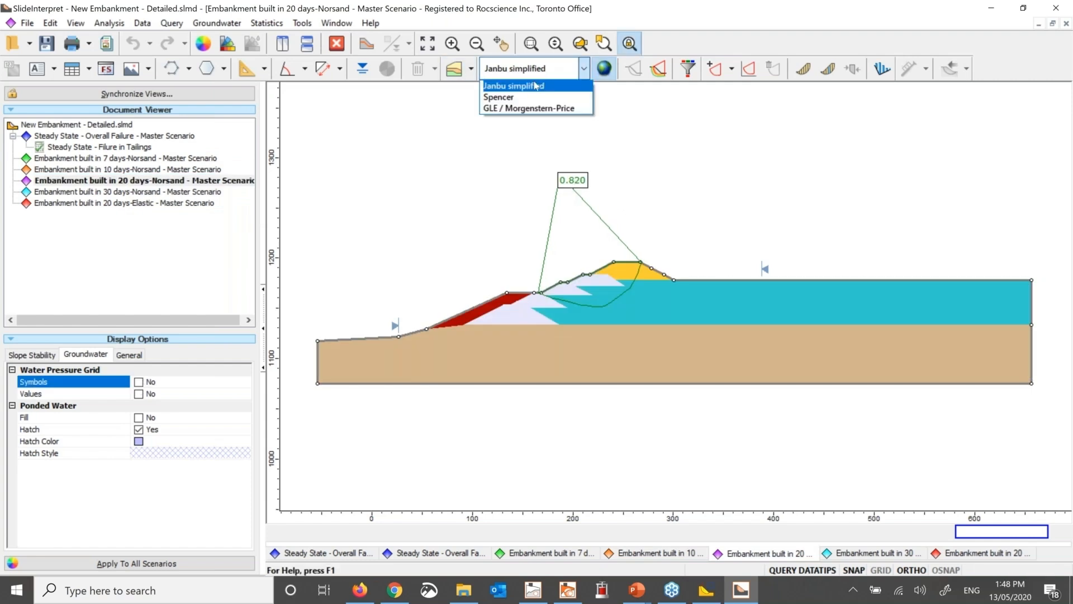
pyautogui.click(531, 101)
pyautogui.click(582, 68)
pyautogui.click(522, 97)
pyautogui.click(137, 93)
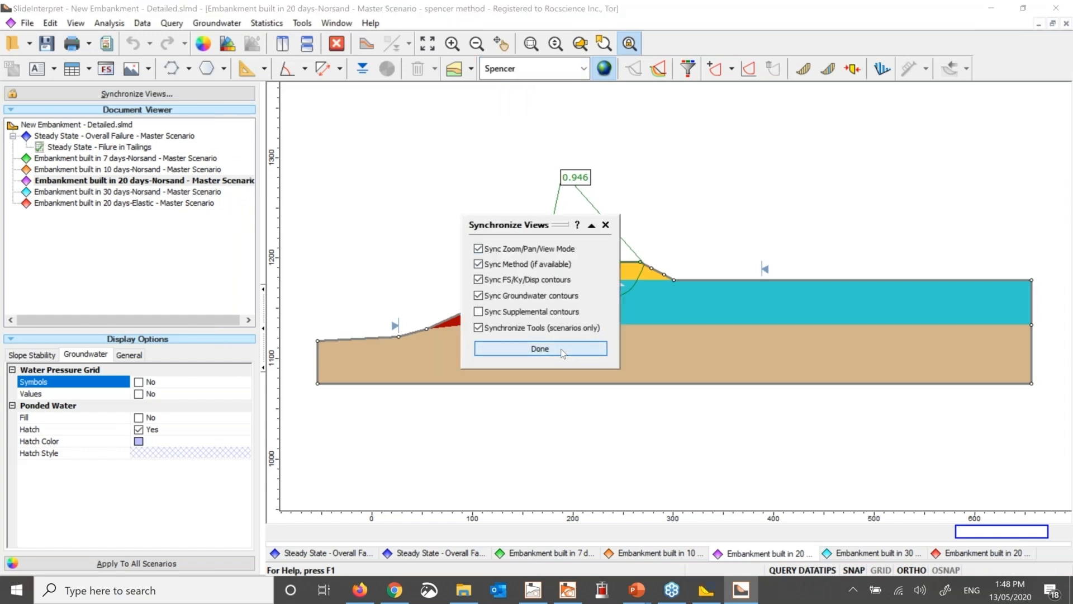
pyautogui.click(562, 349)
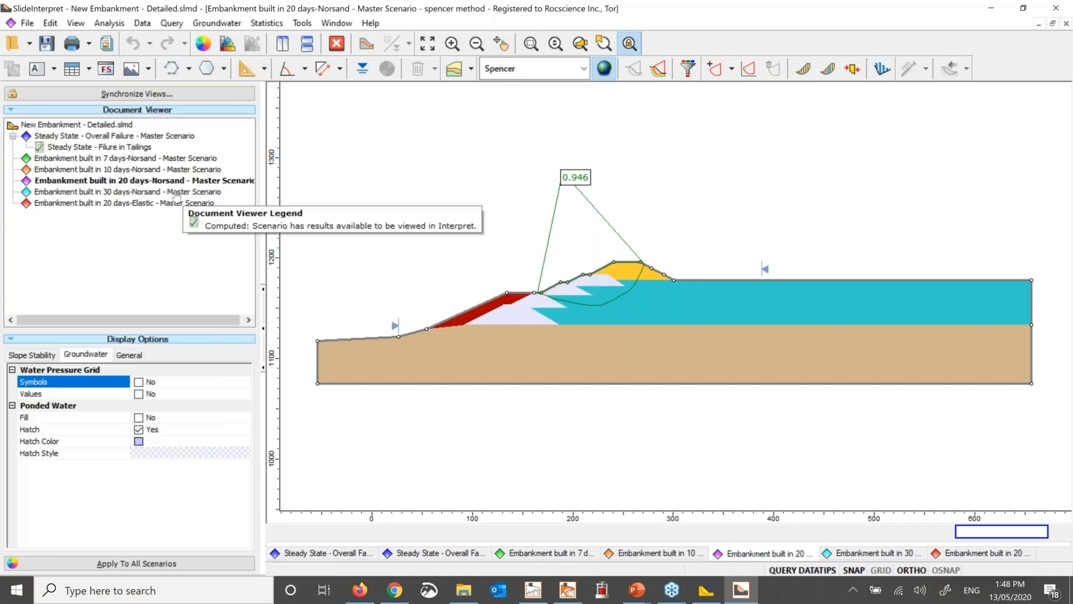
# Hide the water pressure grid symbols in the 30-day Norsand and 20-day Elastic scenarios and compare the 20-day Norsand and Elastic safety factors.
pyautogui.doubleClick(176, 192)
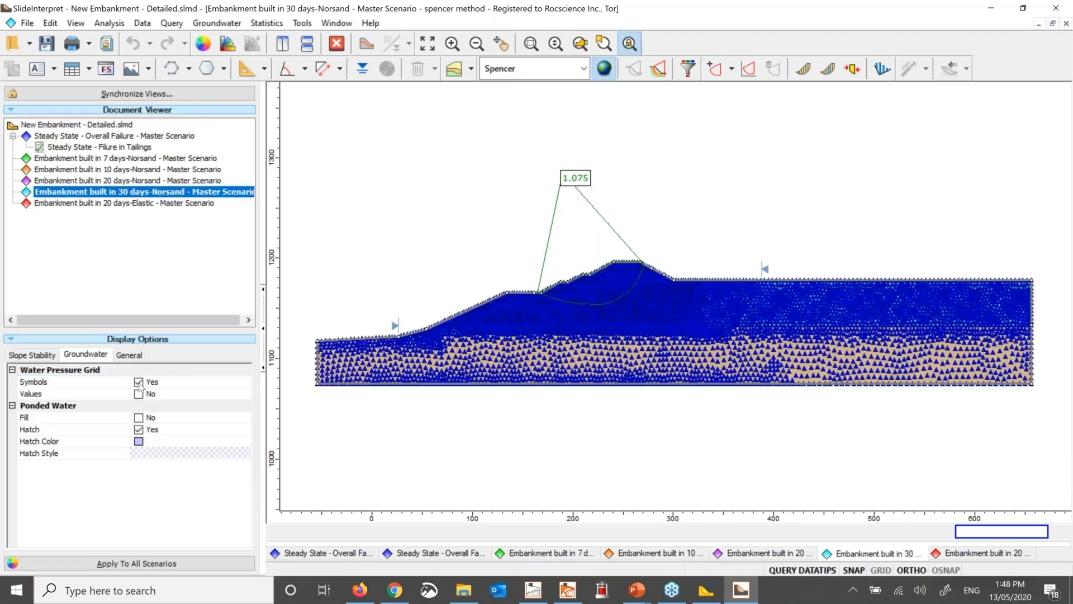
pyautogui.click(139, 381)
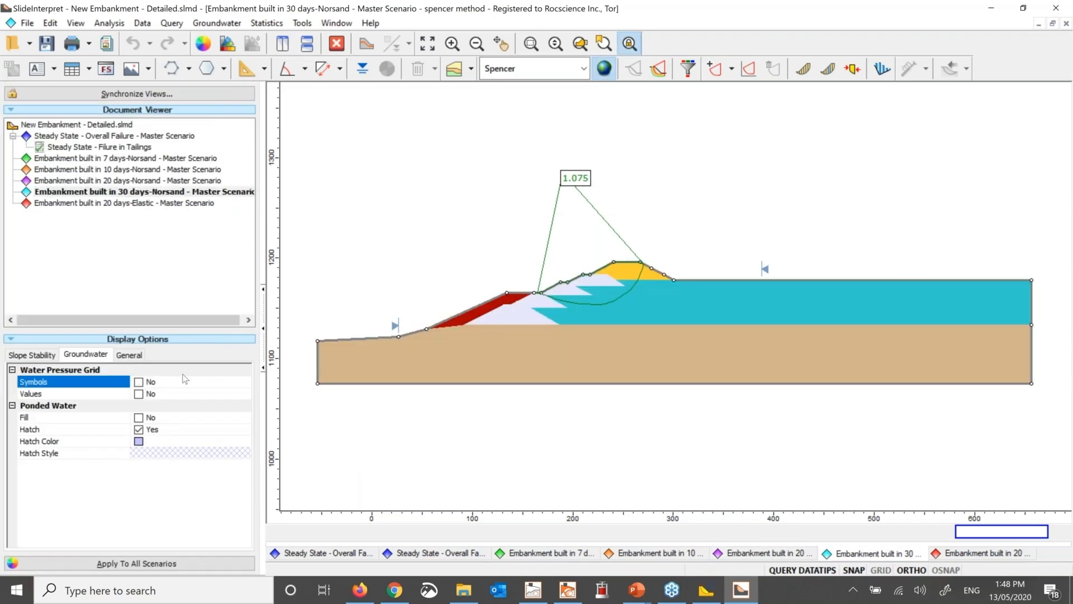
pyautogui.click(170, 204)
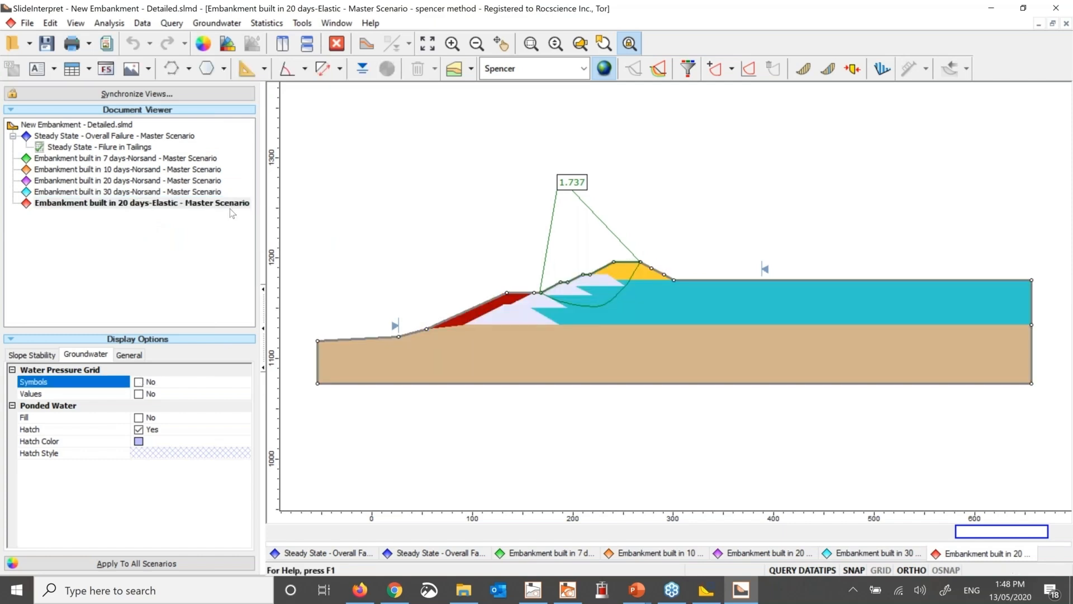
pyautogui.click(125, 182)
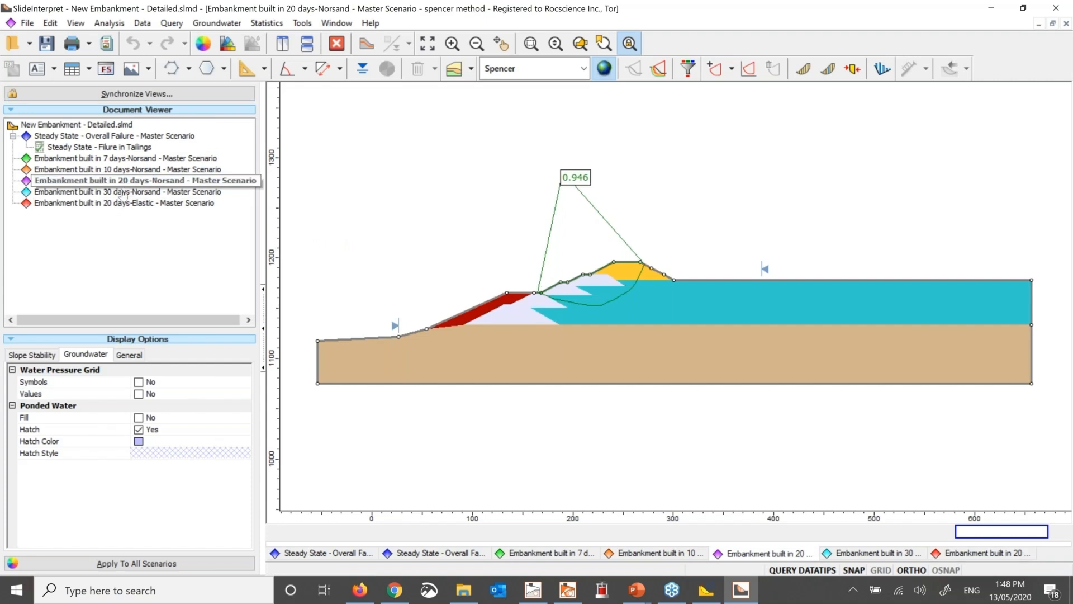
pyautogui.click(120, 203)
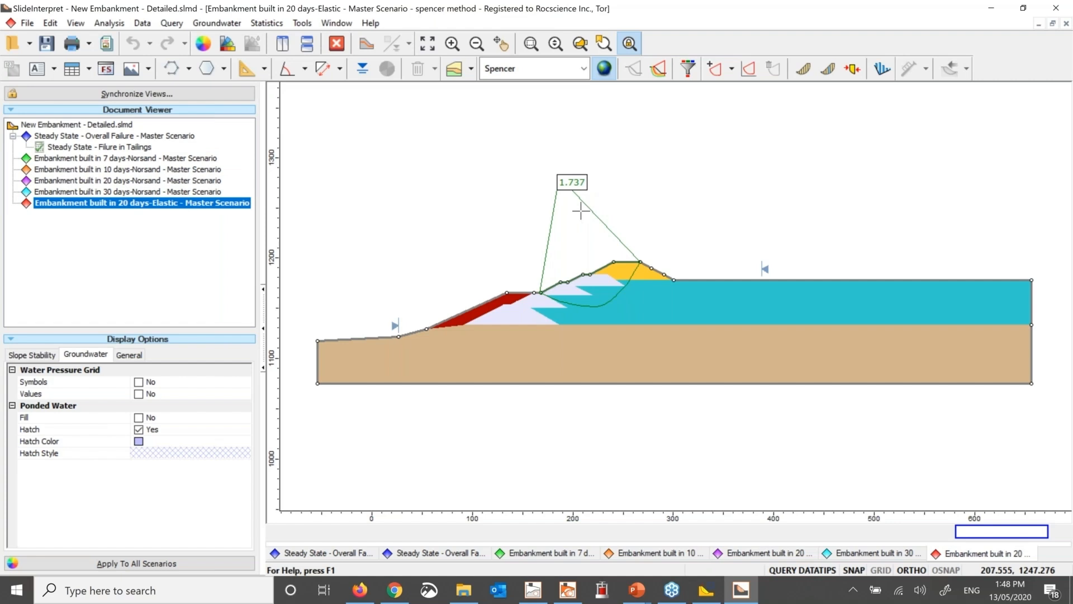
# Minimize Slide Interpret and switch to the PowerPoint slide show on seepage and slope stability analysis.
pyautogui.click(992, 10)
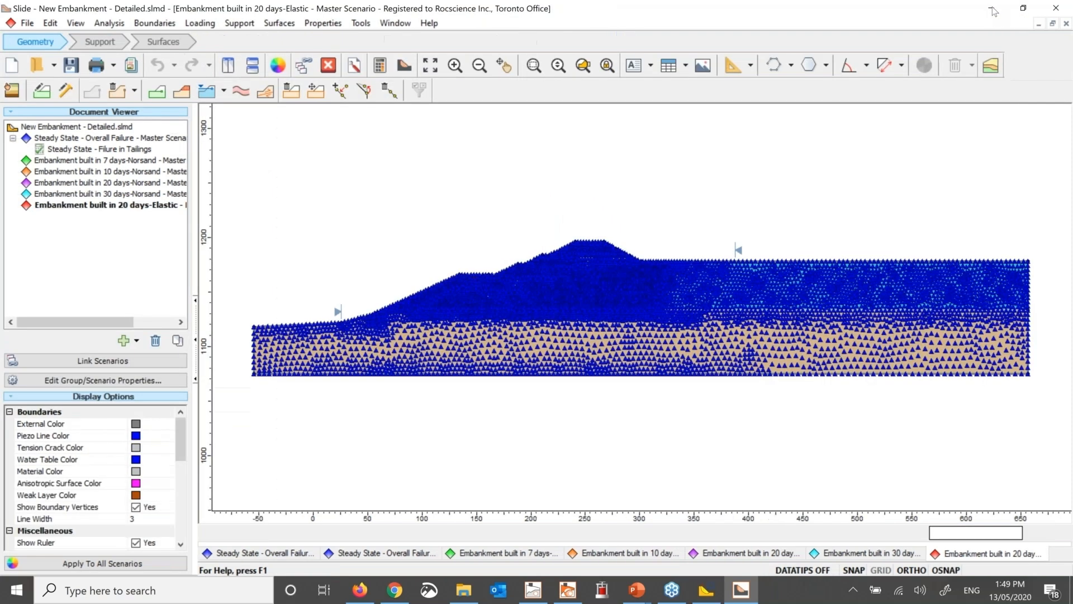
pyautogui.click(638, 593)
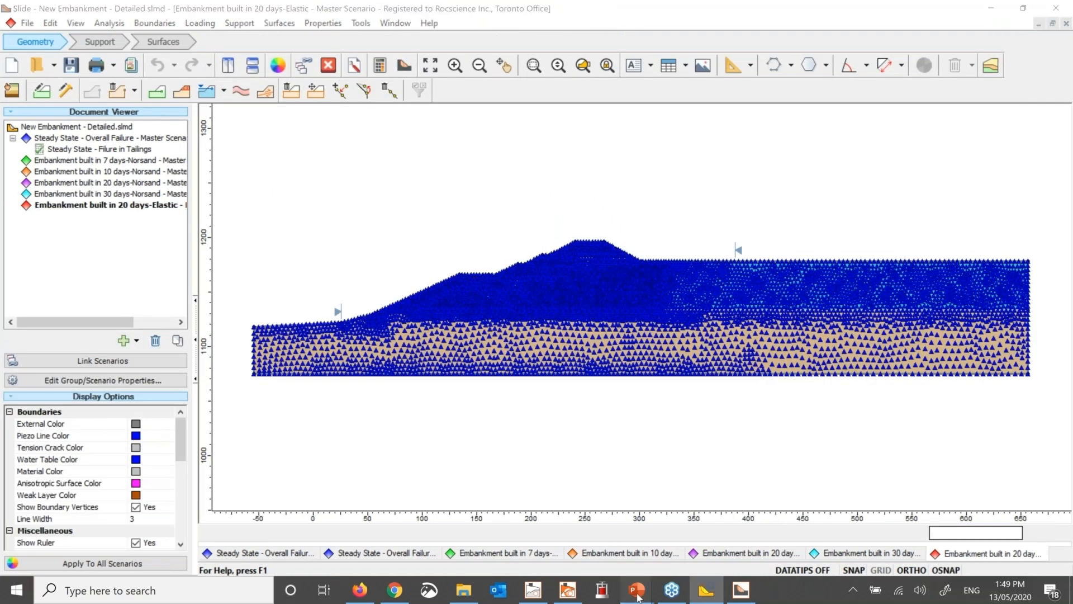
pyautogui.click(683, 526)
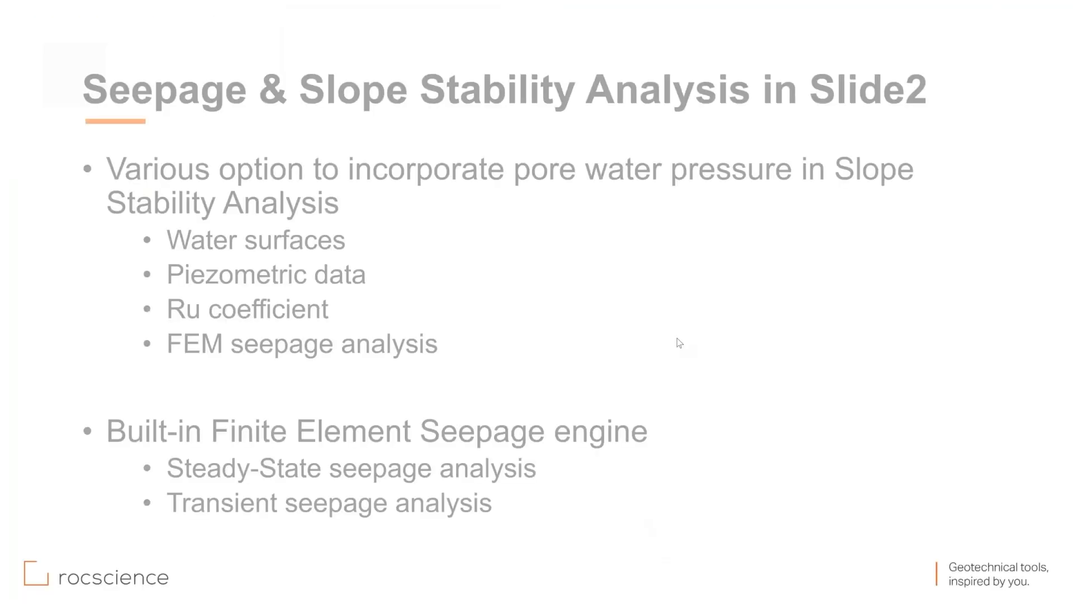
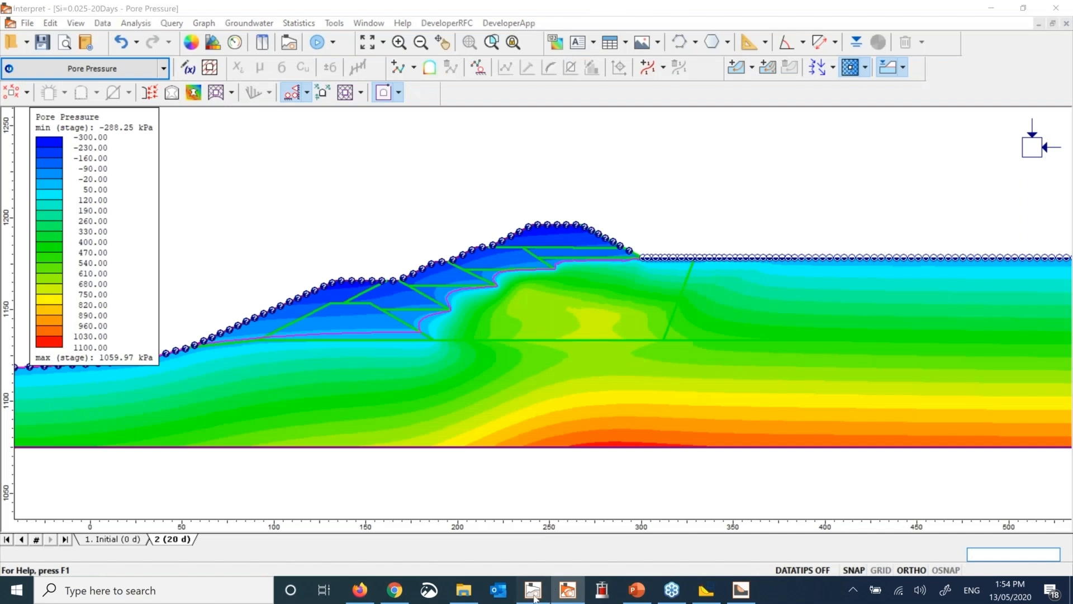
# Close the open RS2 Interpret window, reload the Si=0.025-20Days results from RS2 and view the stress and groundwater analysis logs.
pyautogui.rightClick(566, 591)
pyautogui.click(564, 567)
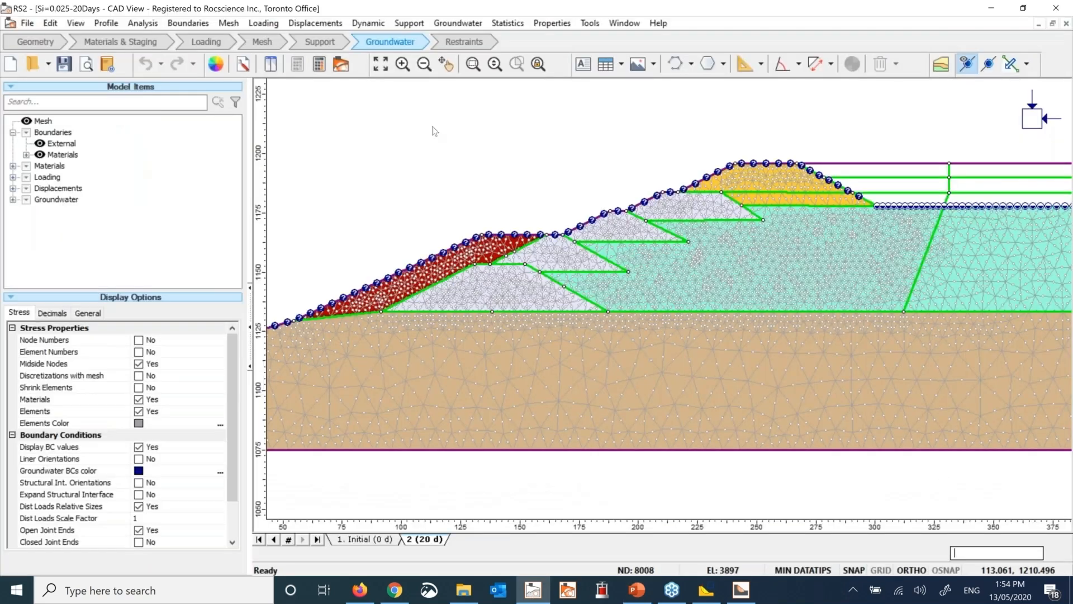
pyautogui.click(340, 64)
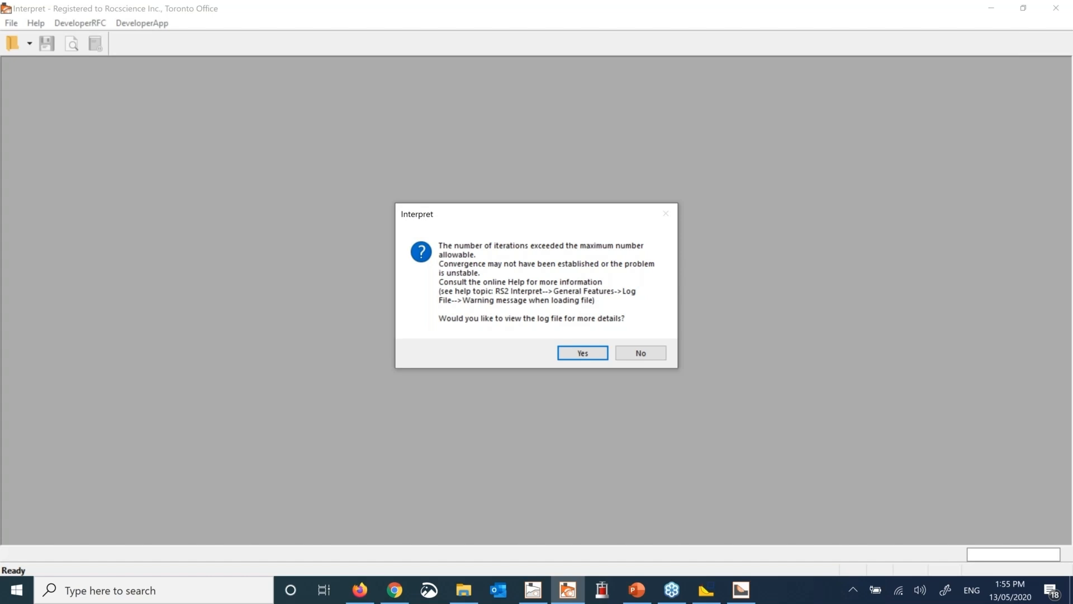
pyautogui.click(595, 356)
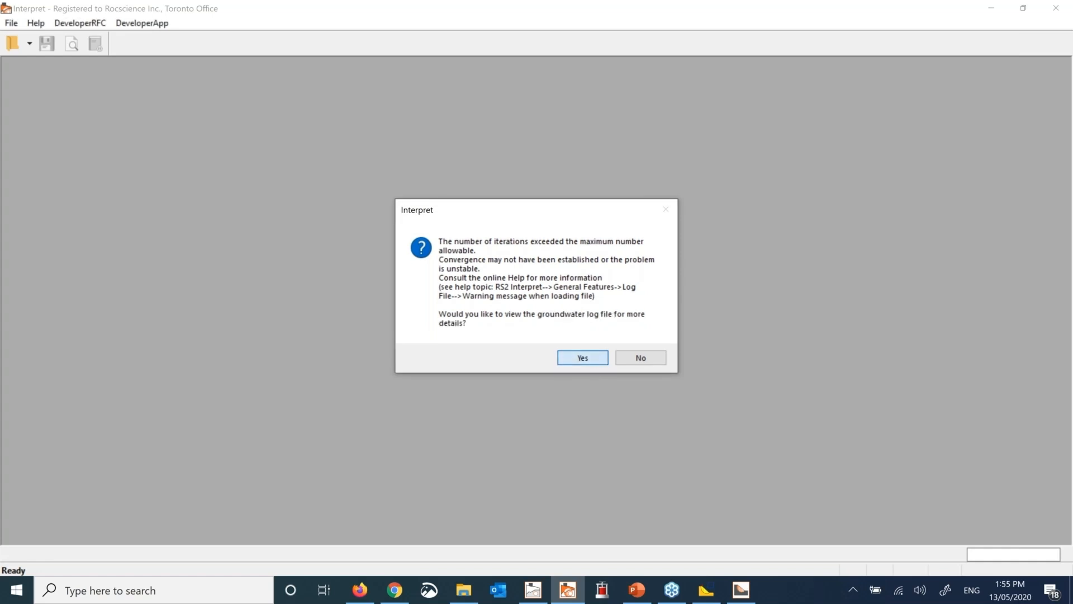
pyautogui.click(588, 357)
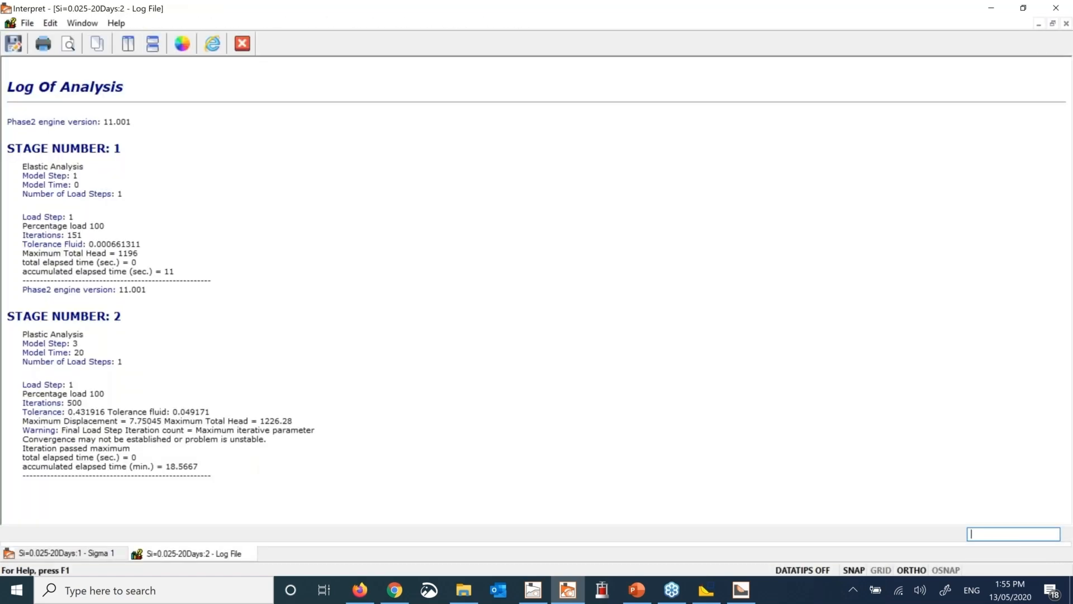
# Return to the Sigma 1 contour view of the Si=0.025-20Days model and show the 20-day stage.
pyautogui.click(87, 552)
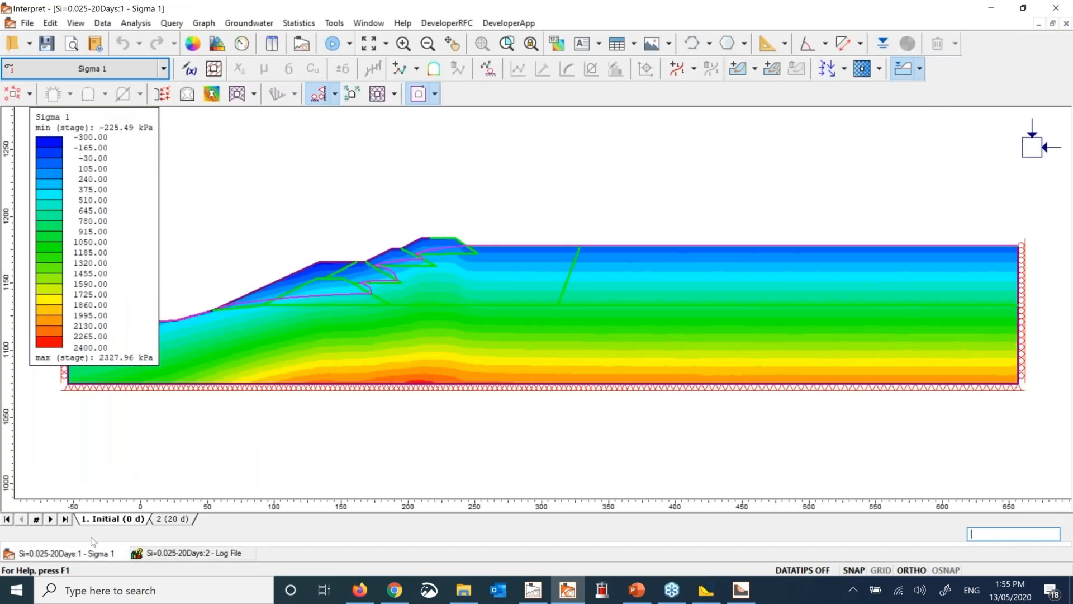
pyautogui.click(174, 519)
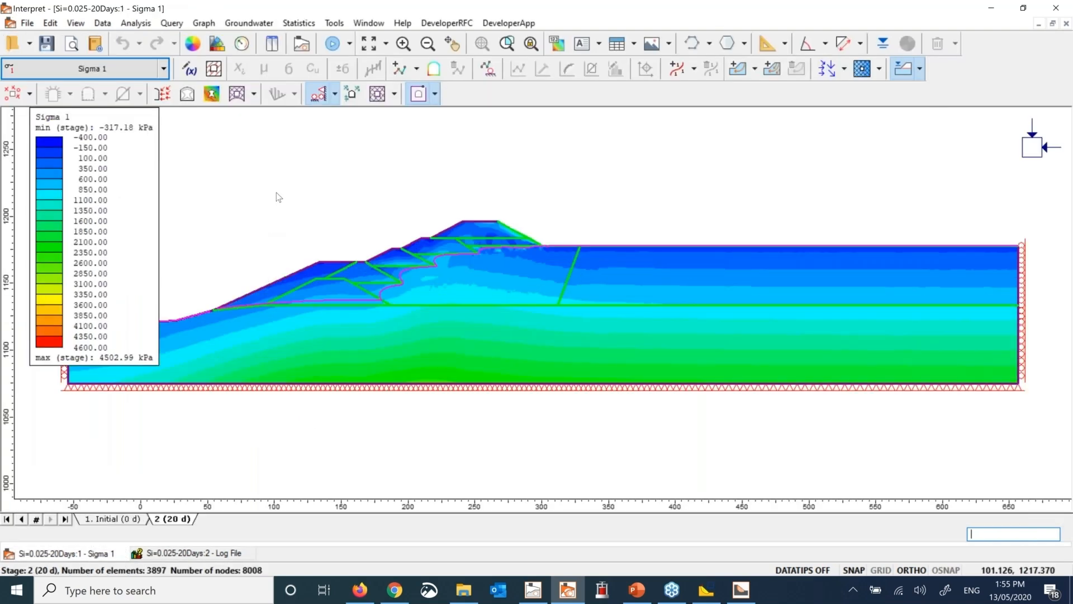
pyautogui.click(87, 70)
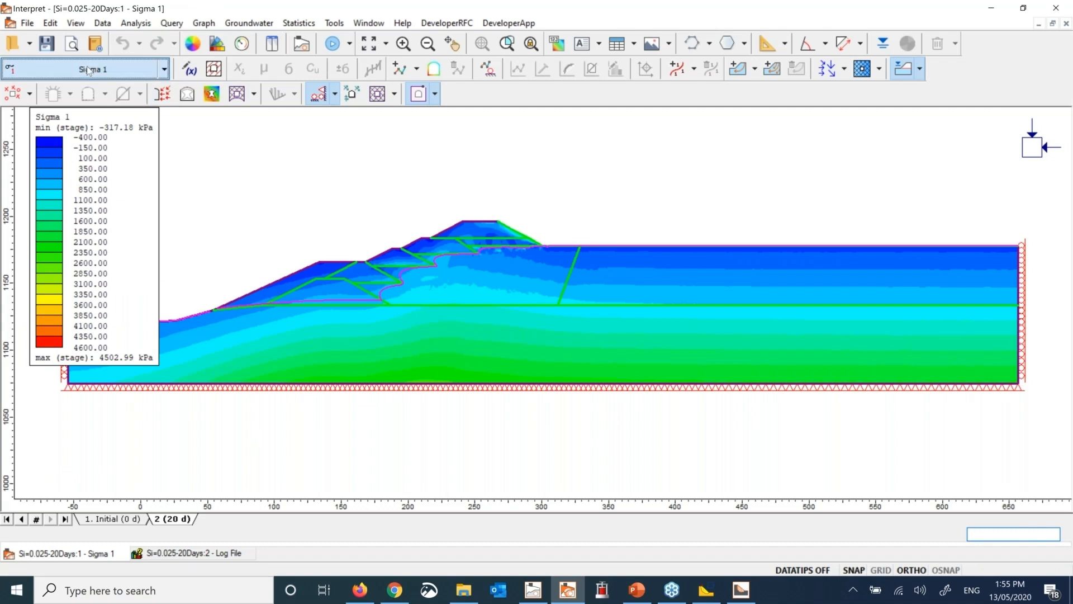
pyautogui.moveTo(110, 202)
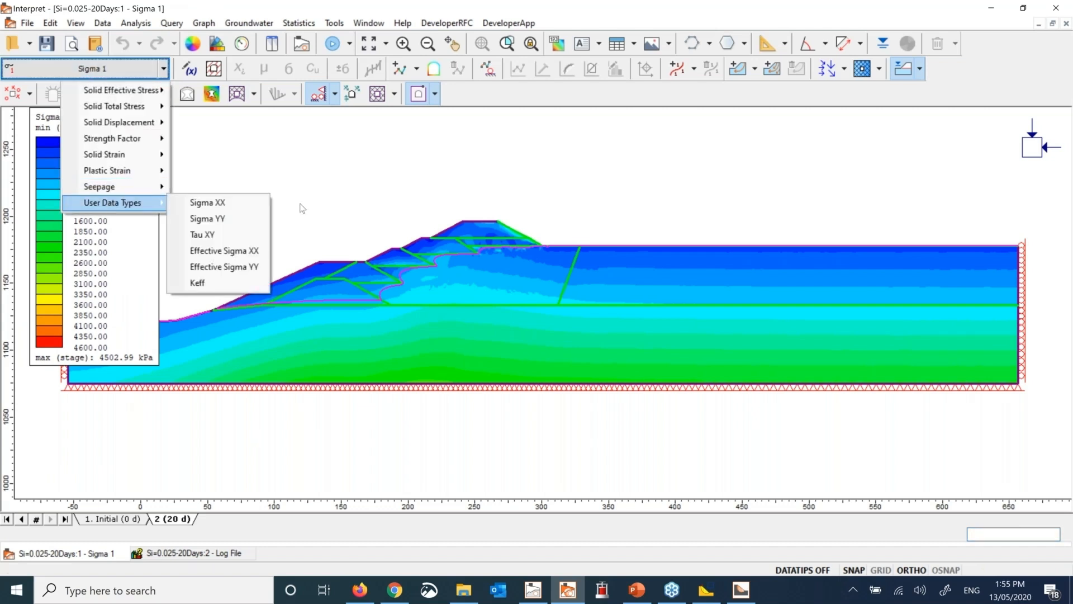
pyautogui.click(339, 182)
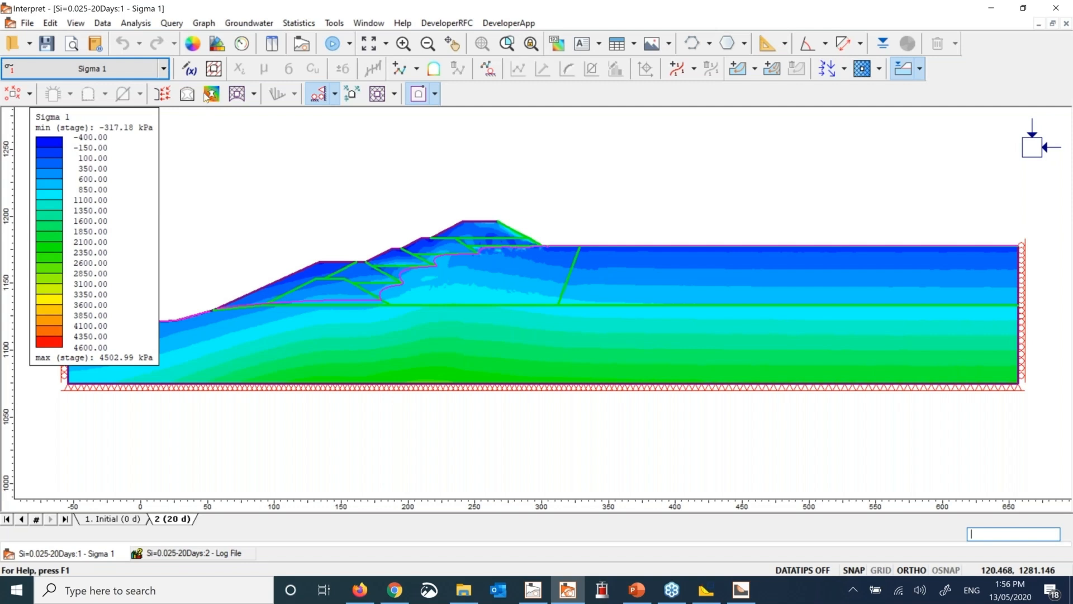
# Display the Effective Mean Stress contours for the 20-day stage and inspect the tailings behind the raised embankments.
pyautogui.click(127, 69)
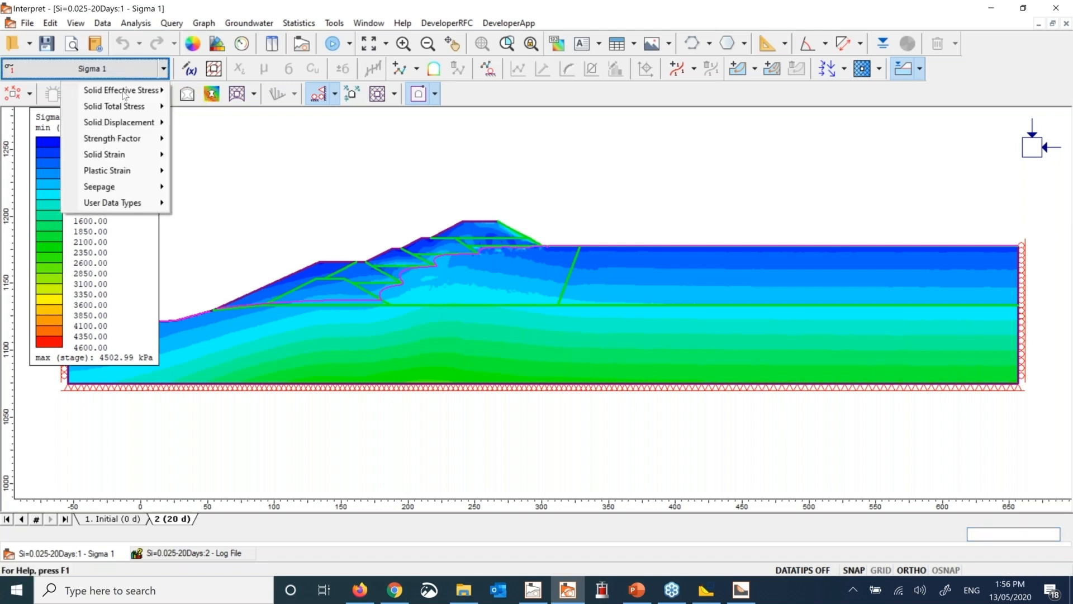
pyautogui.moveTo(133, 91)
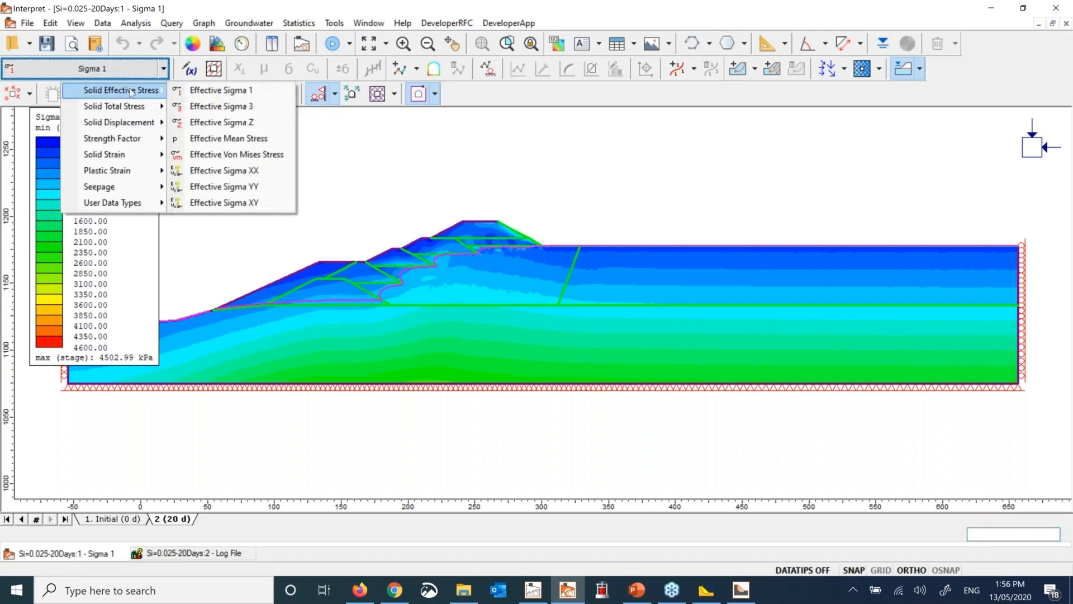
pyautogui.click(204, 140)
pyautogui.scroll(1, 431, 285)
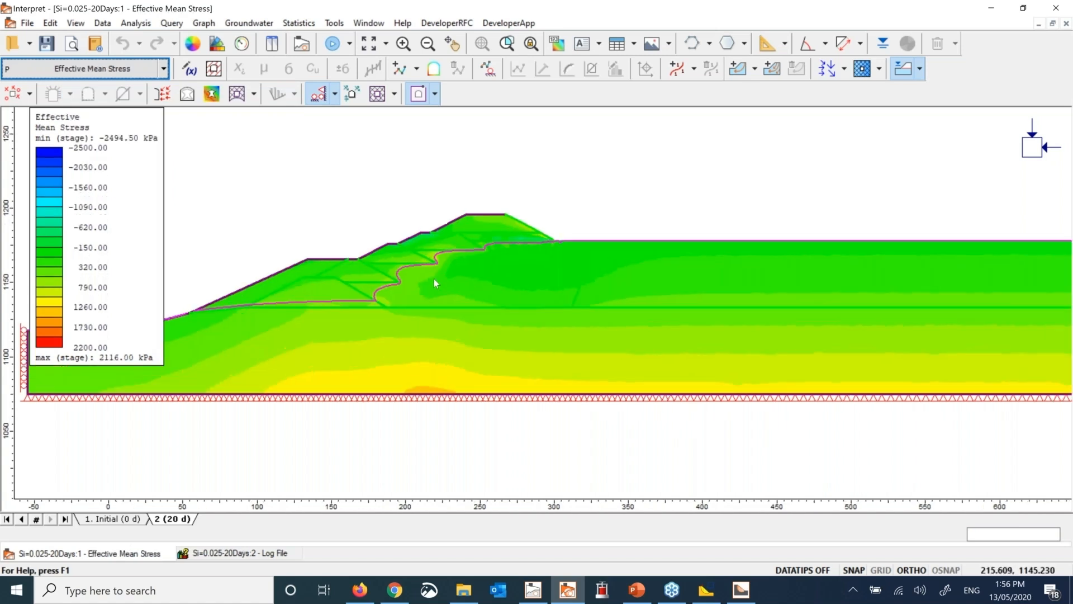
pyautogui.scroll(3, 433, 278)
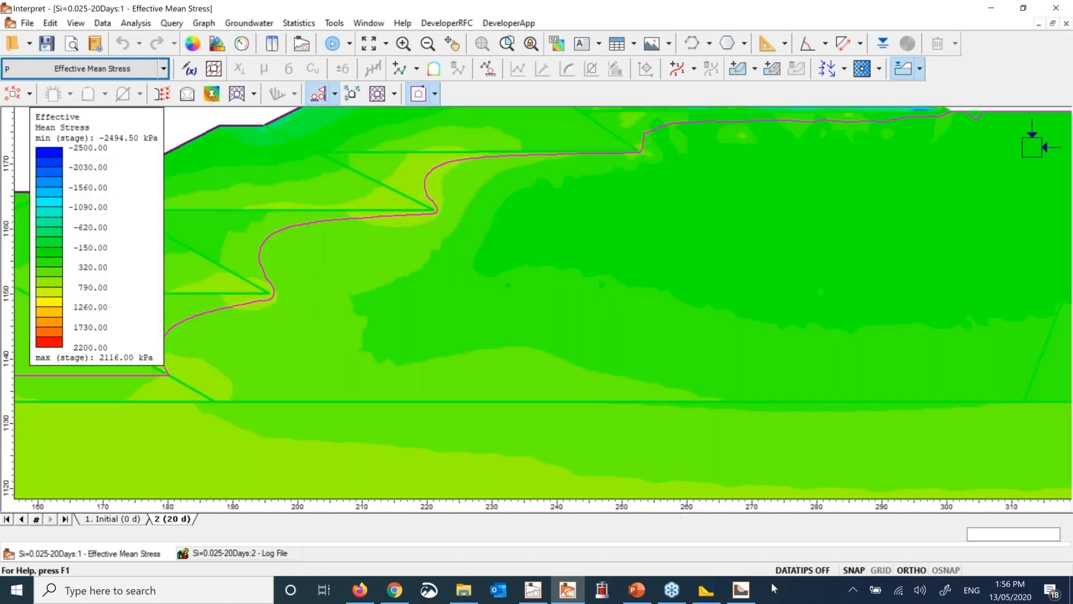
# Switch the data tips to query mode and read the effective mean stress within the tailings.
pyautogui.click(799, 570)
pyautogui.click(799, 570)
pyautogui.click(799, 570)
pyautogui.moveTo(370, 267)
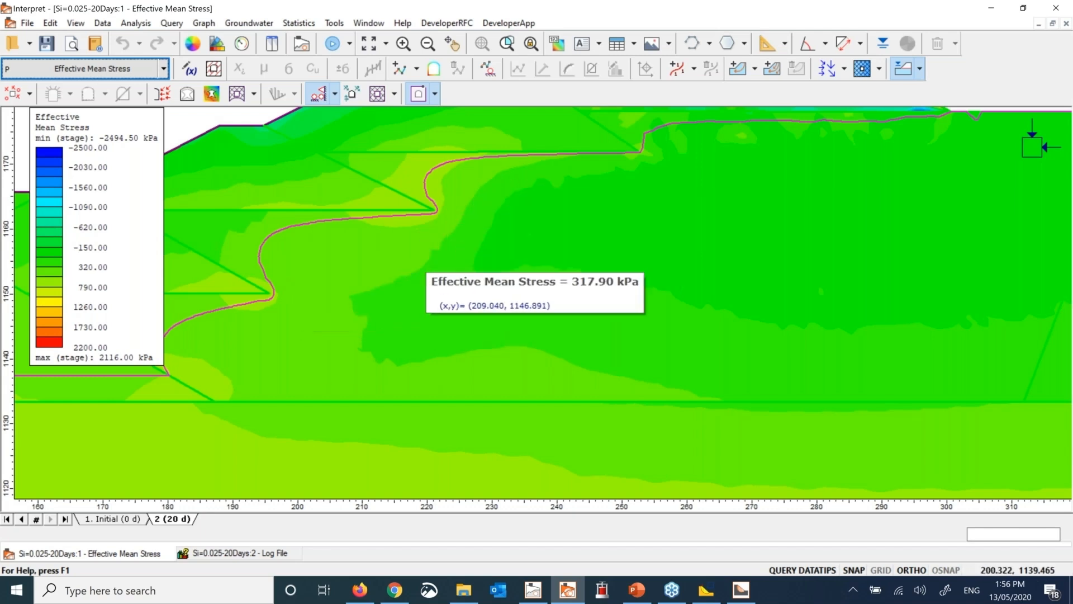
# Show the initial stage and start a new user data definition named RU.
pyautogui.click(121, 519)
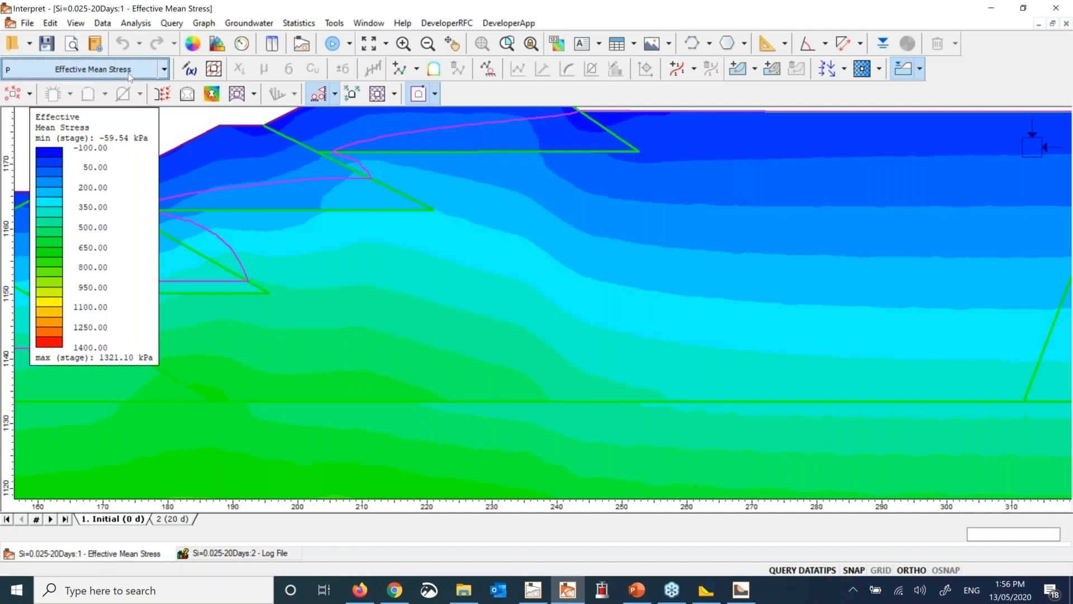
pyautogui.click(129, 73)
pyautogui.moveTo(119, 205)
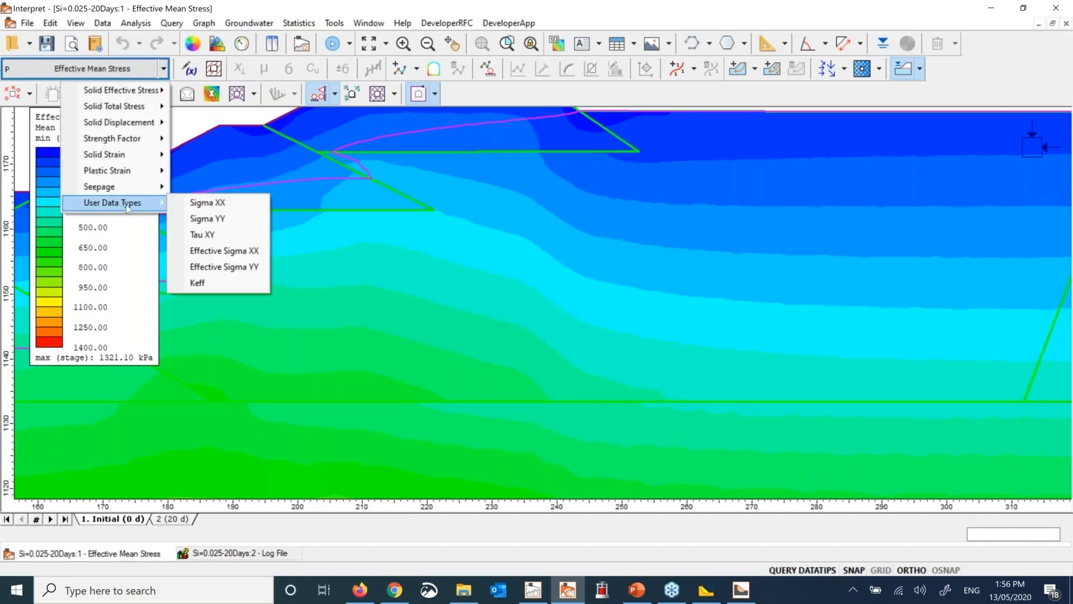
pyautogui.click(106, 24)
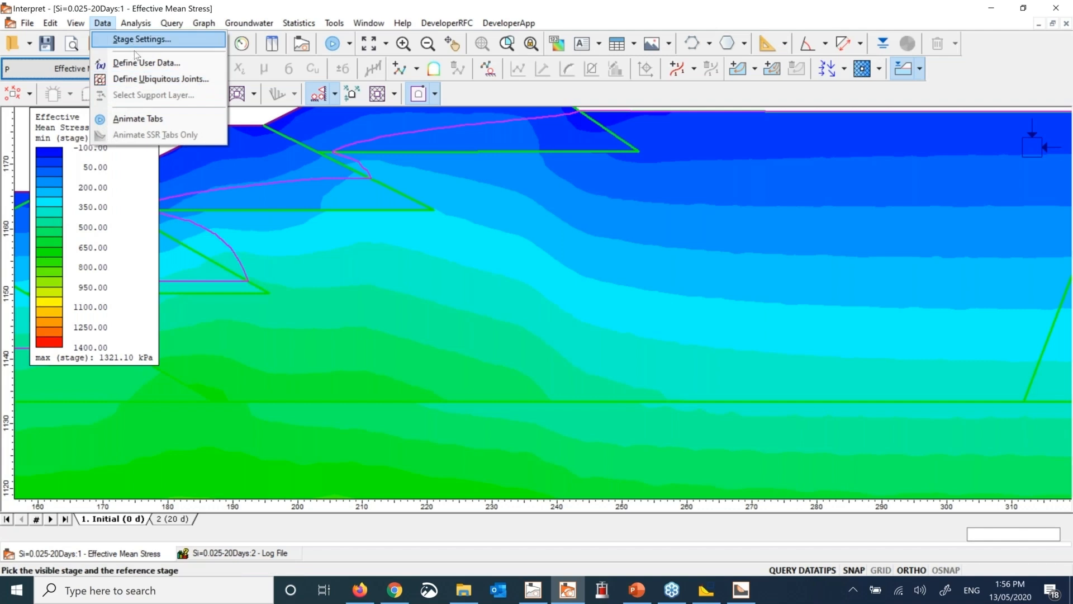
pyautogui.click(142, 63)
pyautogui.click(414, 394)
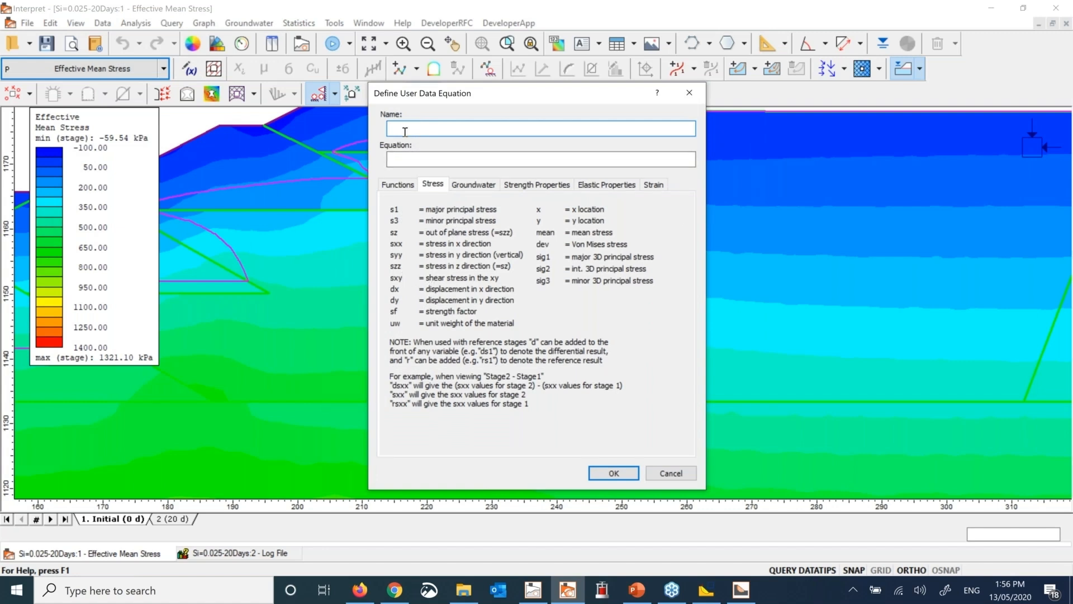
pyautogui.write('RU')
# Define the RU equation as pp/esyy, pore pressure over vertical effective stress, and plot its contours.
pyautogui.click(464, 161)
pyautogui.click(475, 187)
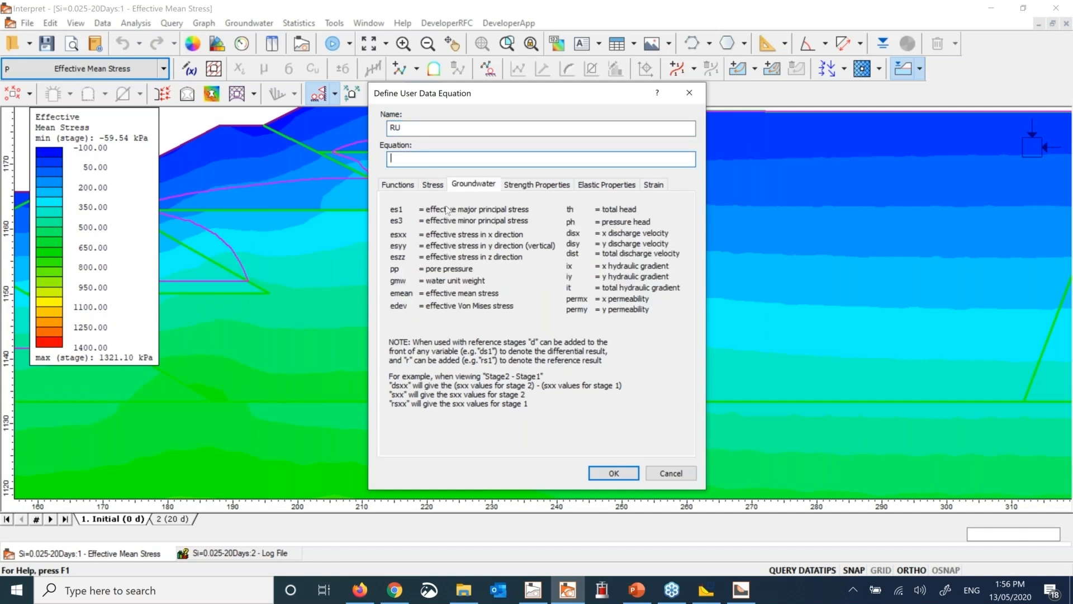
pyautogui.click(454, 157)
pyautogui.write('pp/')
pyautogui.click(432, 185)
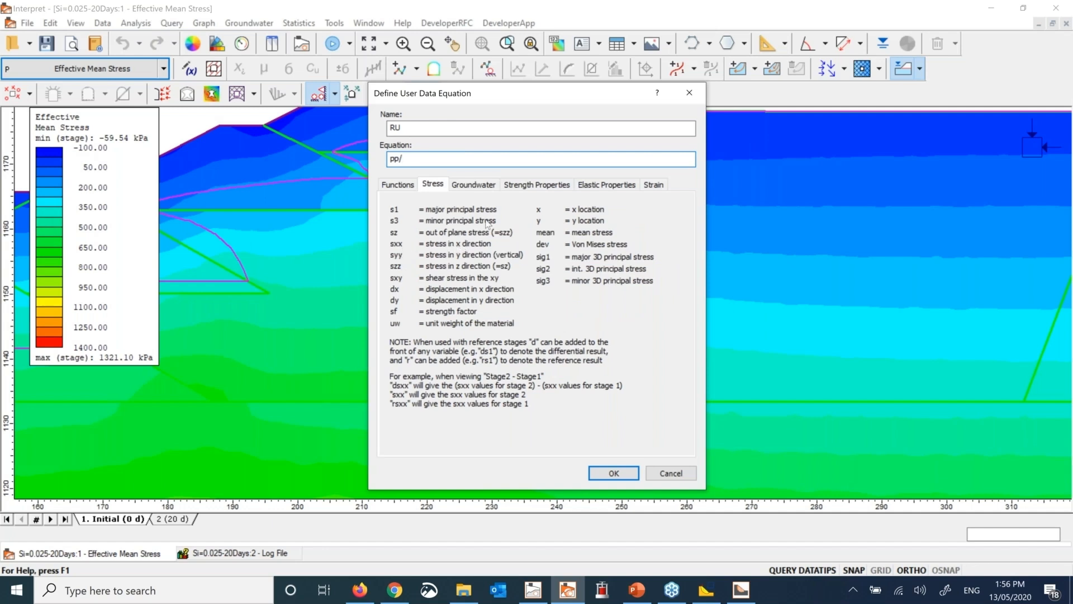
pyautogui.click(481, 188)
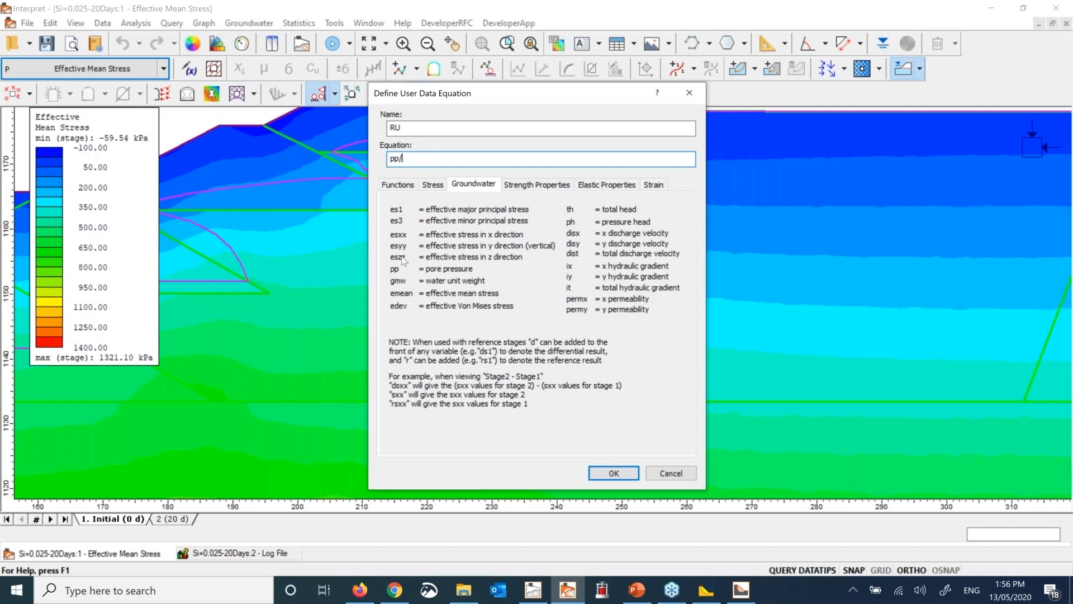
pyautogui.click(451, 159)
pyautogui.write('esyy')
pyautogui.press('Return')
pyautogui.click(666, 194)
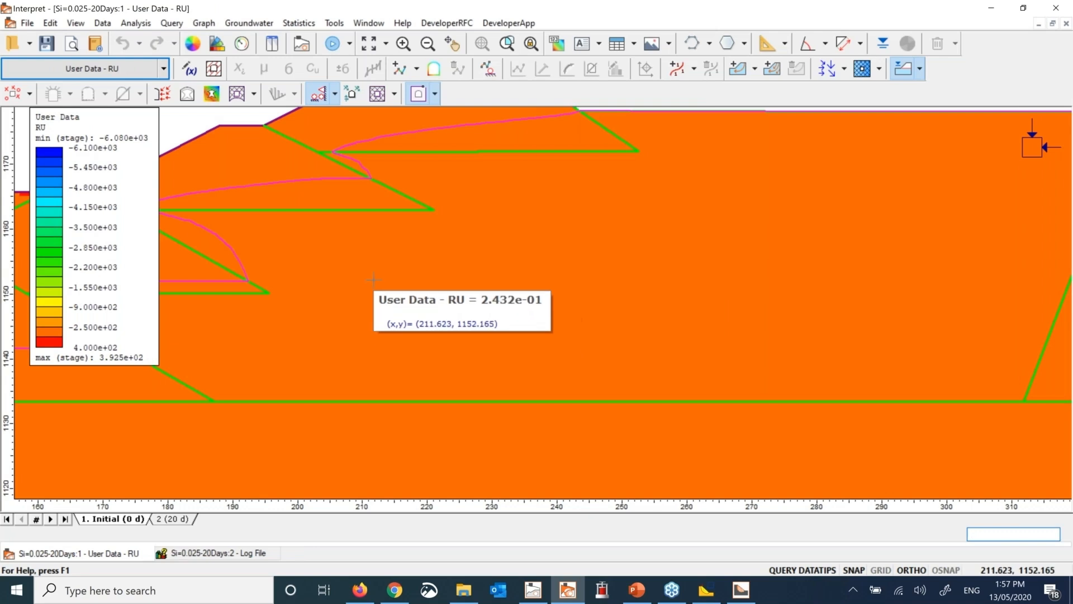
pyautogui.rightClick(374, 281)
pyautogui.click(416, 363)
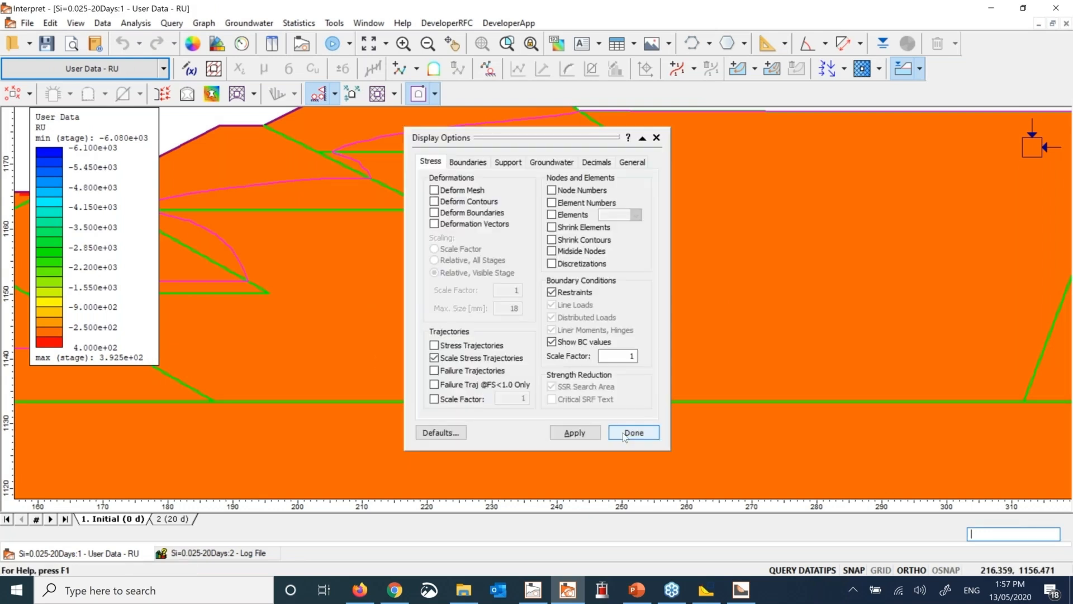
pyautogui.click(630, 431)
# Set a custom contour range for RU with a minimum of 0 and a maximum of 1.1.
pyautogui.rightClick(496, 312)
pyautogui.click(533, 409)
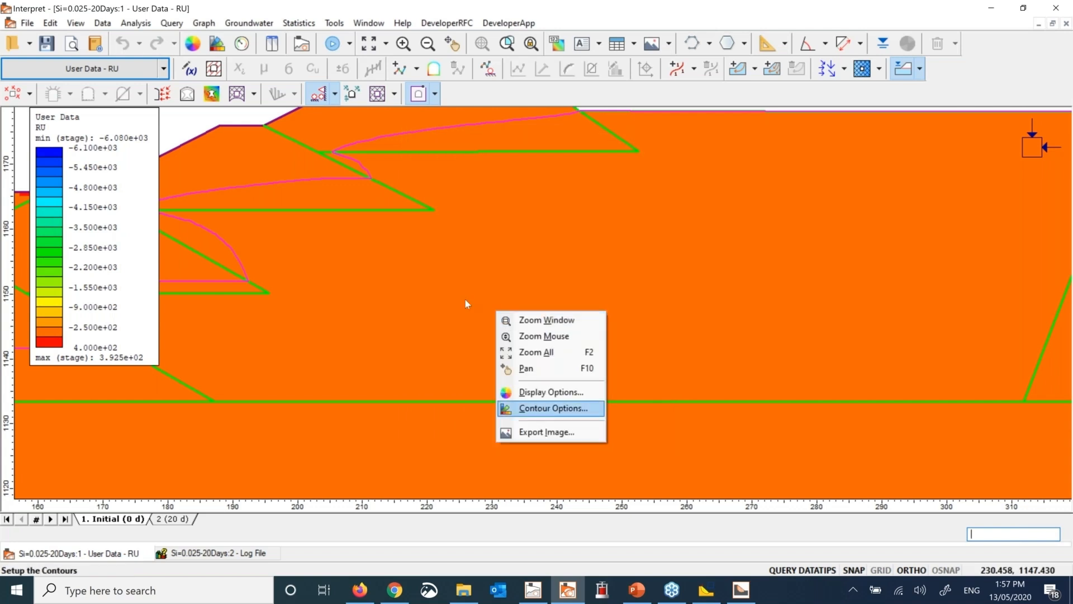
pyautogui.click(456, 278)
pyautogui.click(496, 283)
pyautogui.doubleClick(496, 284)
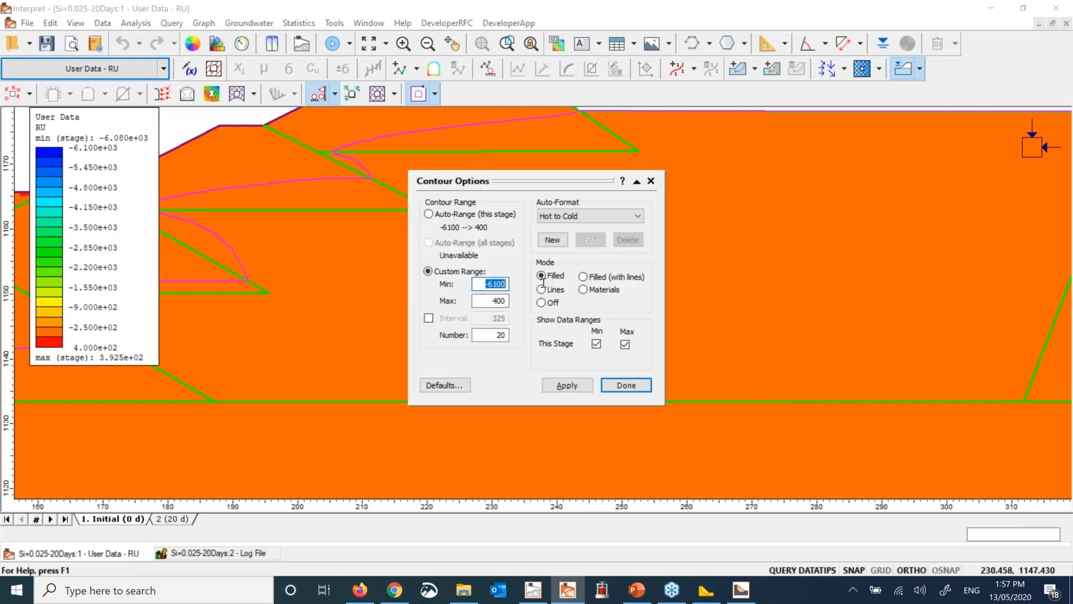
pyautogui.press('BackSpace')
pyautogui.write('0')
pyautogui.press('Tab')
pyautogui.write('1.1')
pyautogui.click(543, 383)
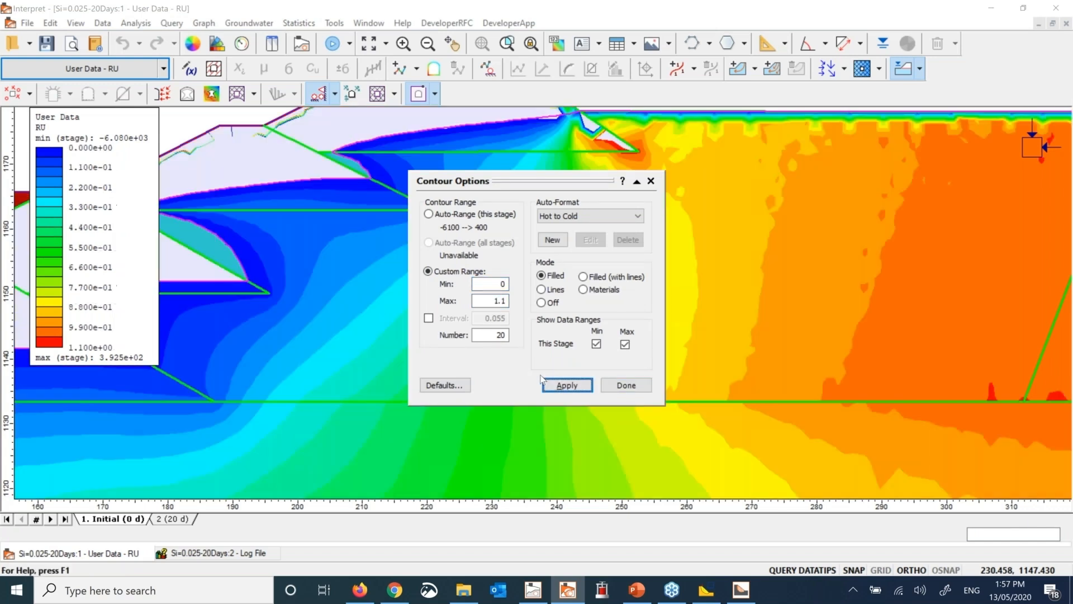
pyautogui.click(619, 390)
# Compare the RU contours of the initial and 20-day stages across the dam and switch to PowerPoint.
pyautogui.scroll(-2, 559, 324)
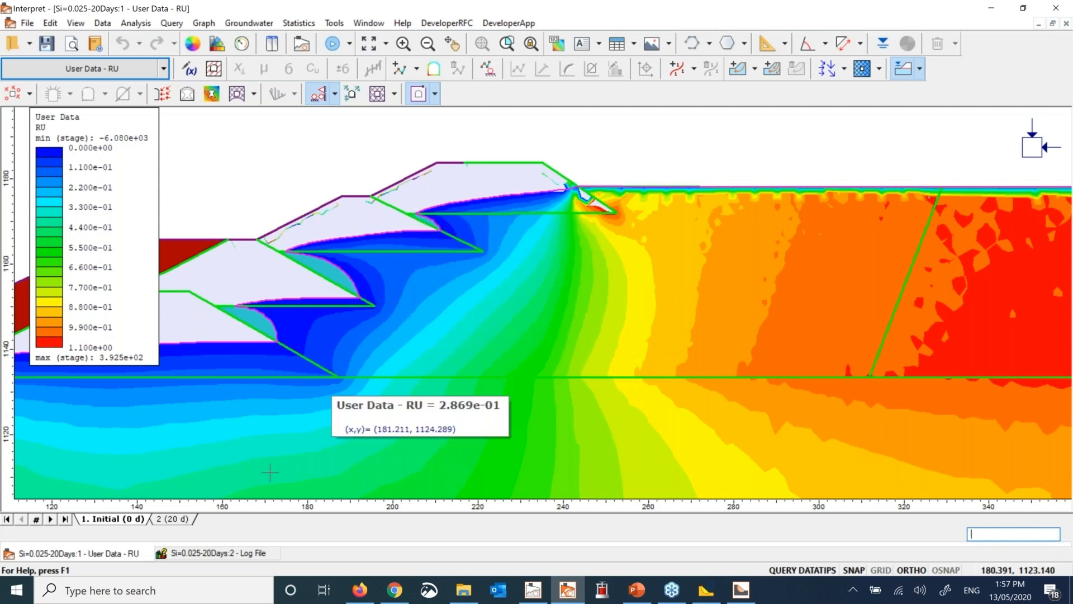
pyautogui.click(184, 519)
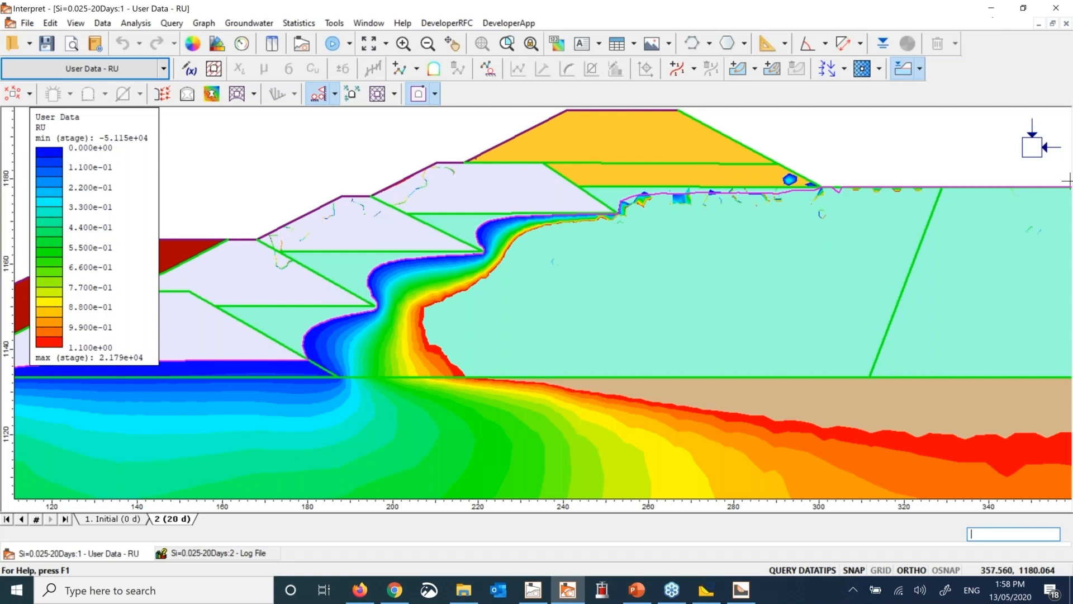
pyautogui.click(646, 595)
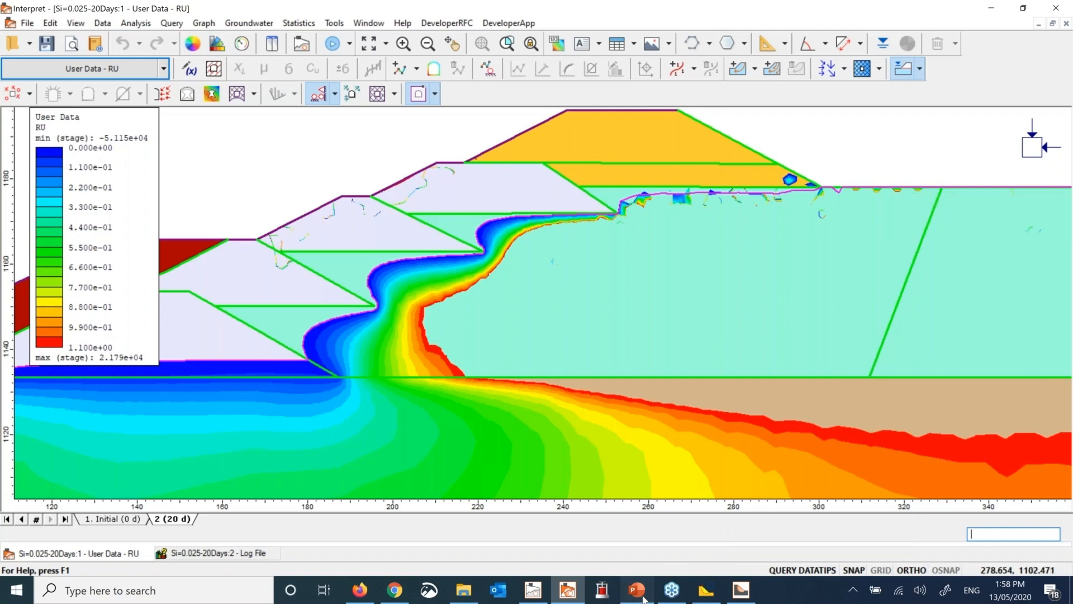